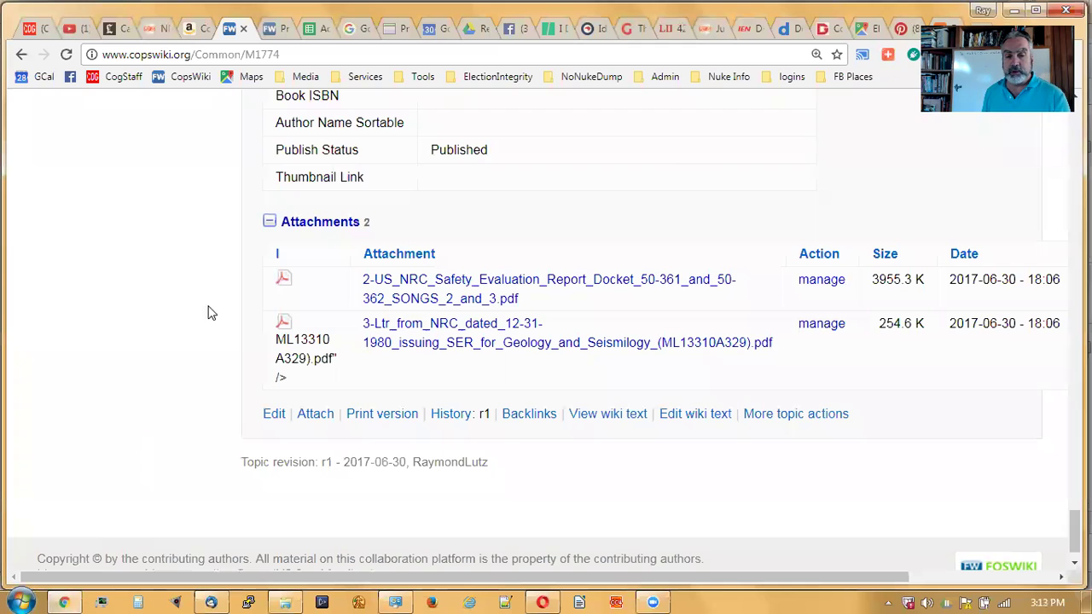
- On the Facebook group page, close the Messenger chat and both notification pop-ups
left_click(519, 29)
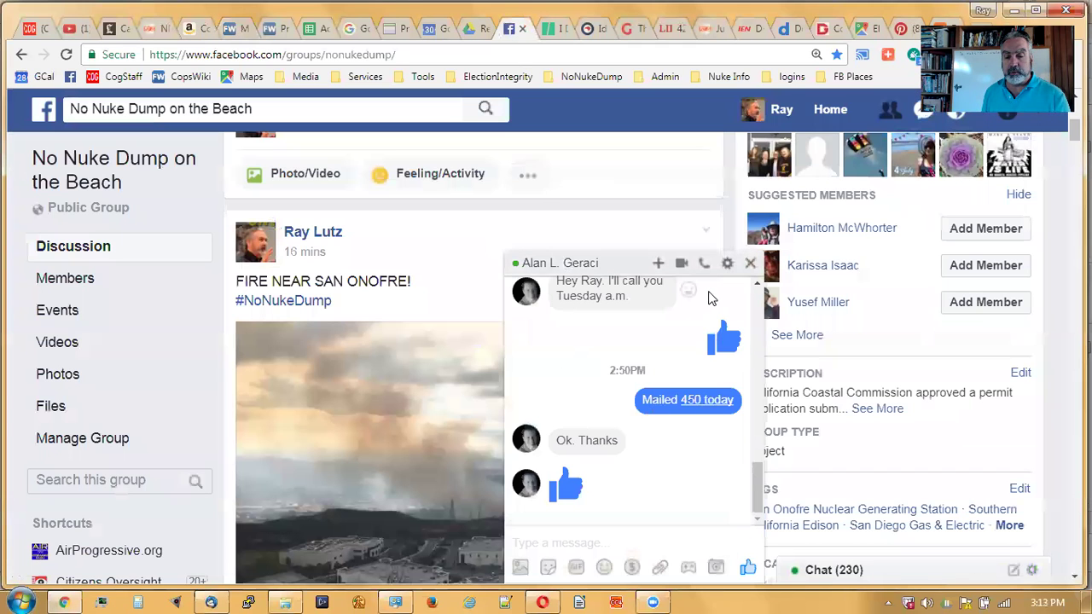
left_click(755, 267)
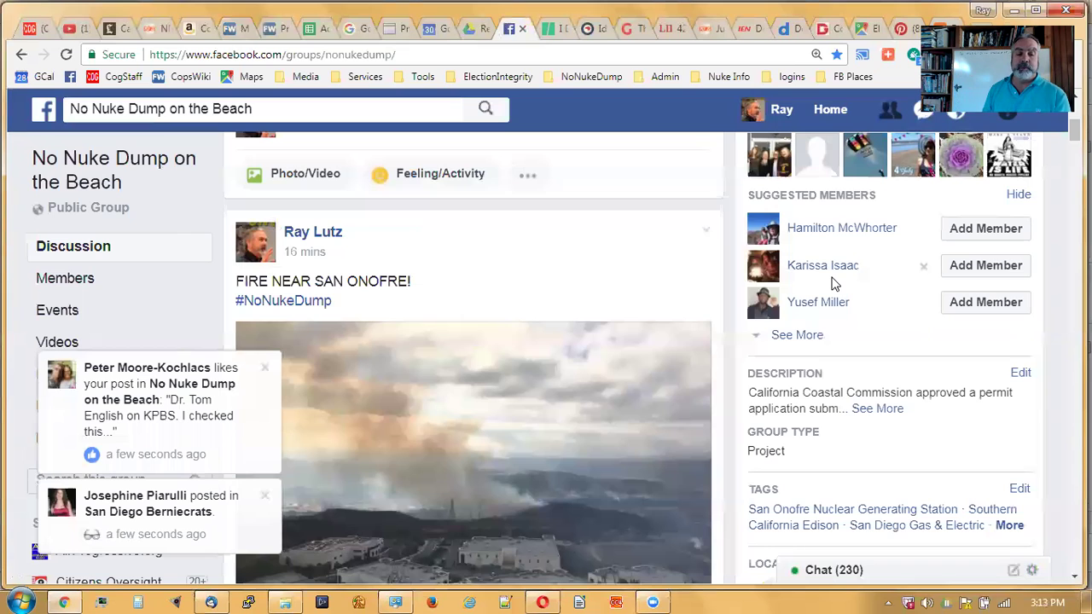
left_click(264, 368)
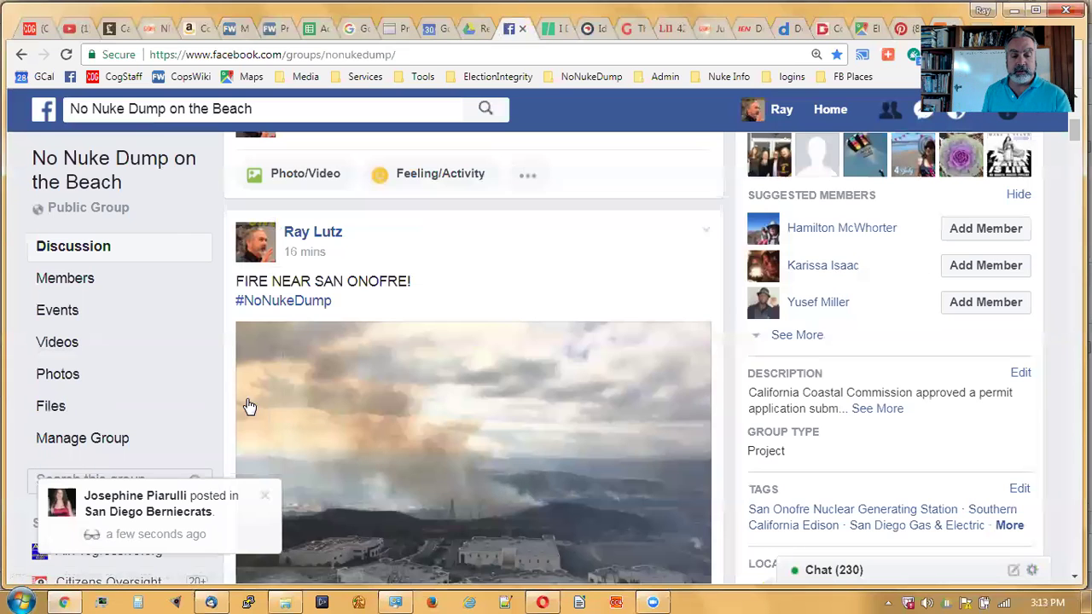
left_click(265, 499)
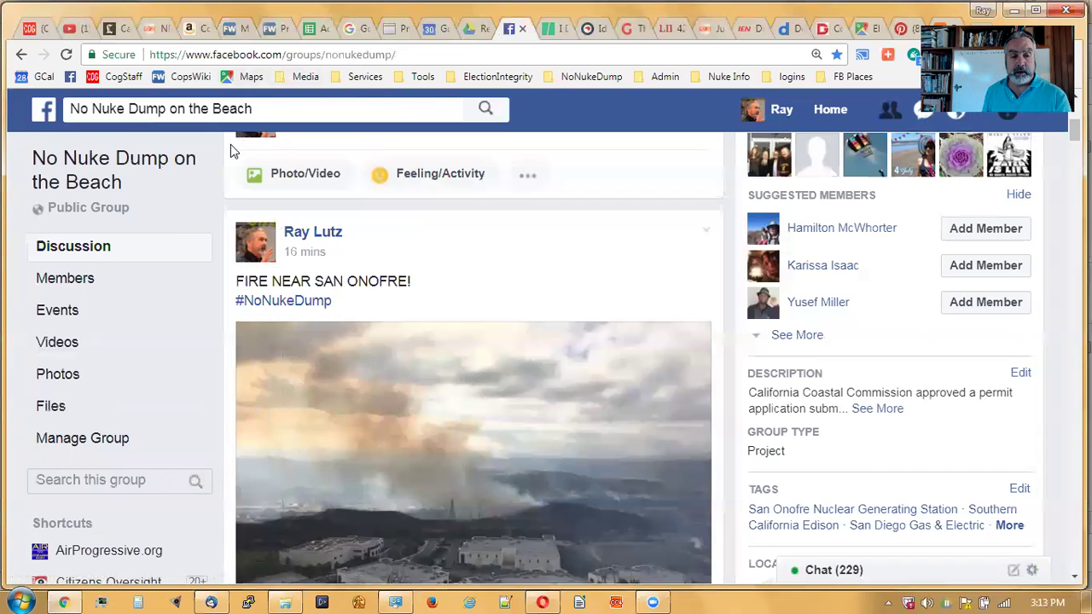
- Scroll down to the pinned Carlsbad presentation video post, then return to Thunderbird
scroll(388, 341, "down", 1)
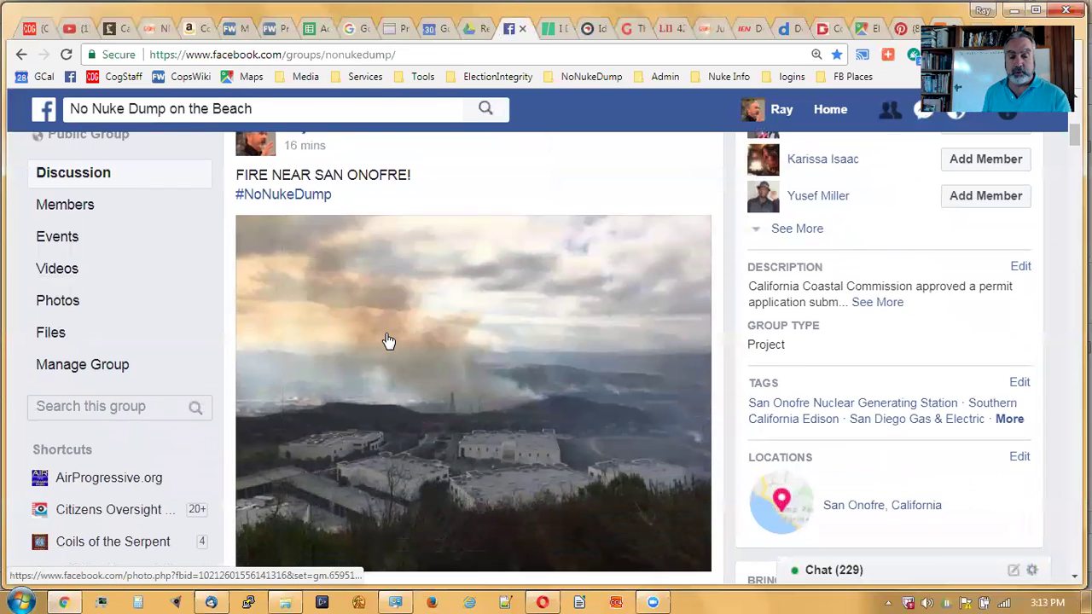
scroll(388, 341, "down", 4)
scroll(388, 341, "down", 2)
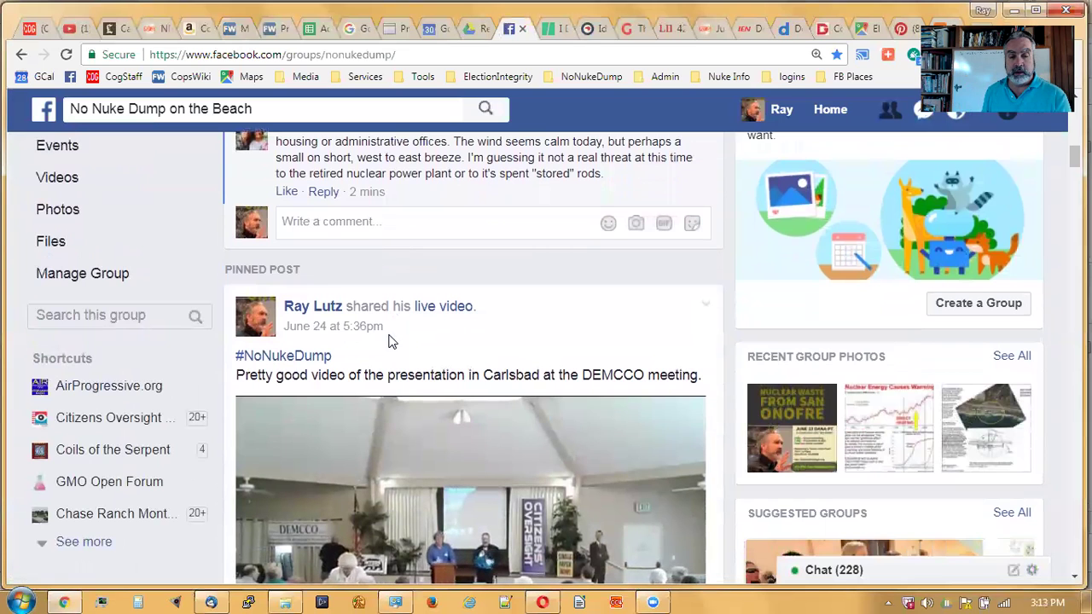
scroll(388, 341, "down", 2)
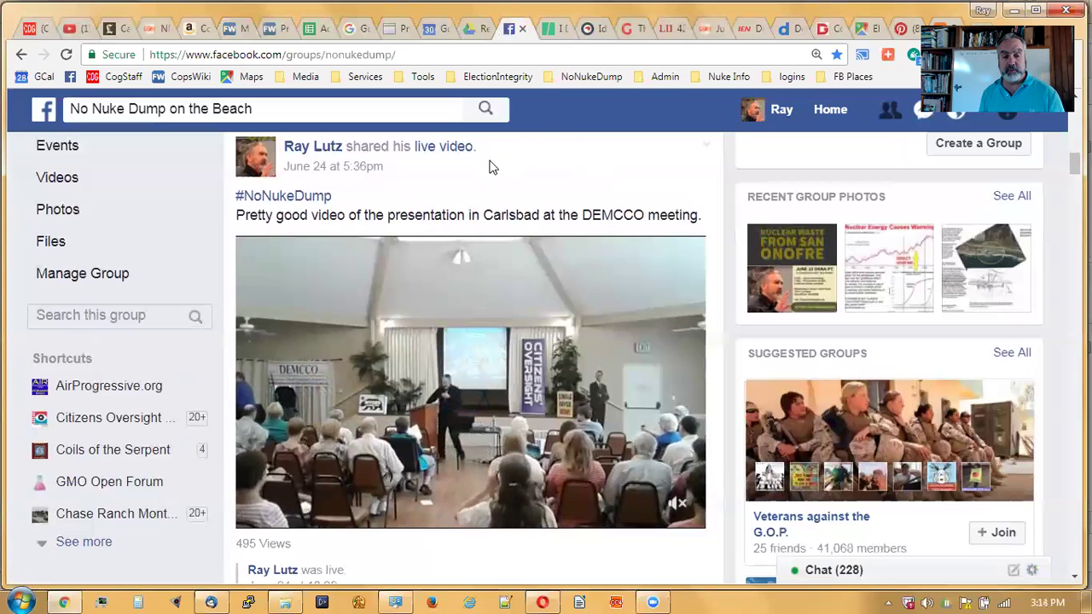
mouse_move(578, 472)
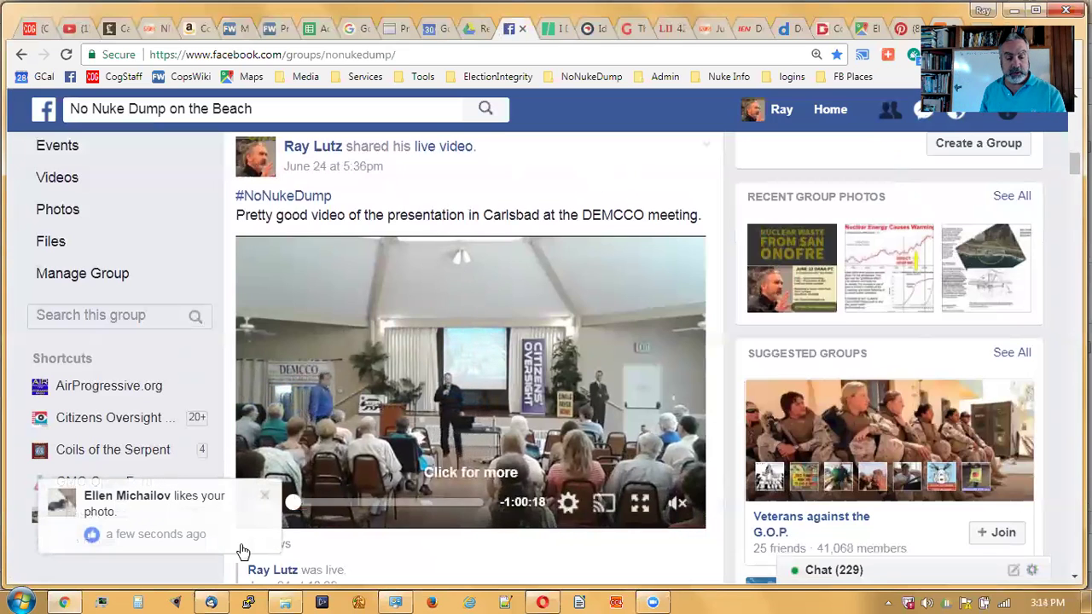
left_click(211, 602)
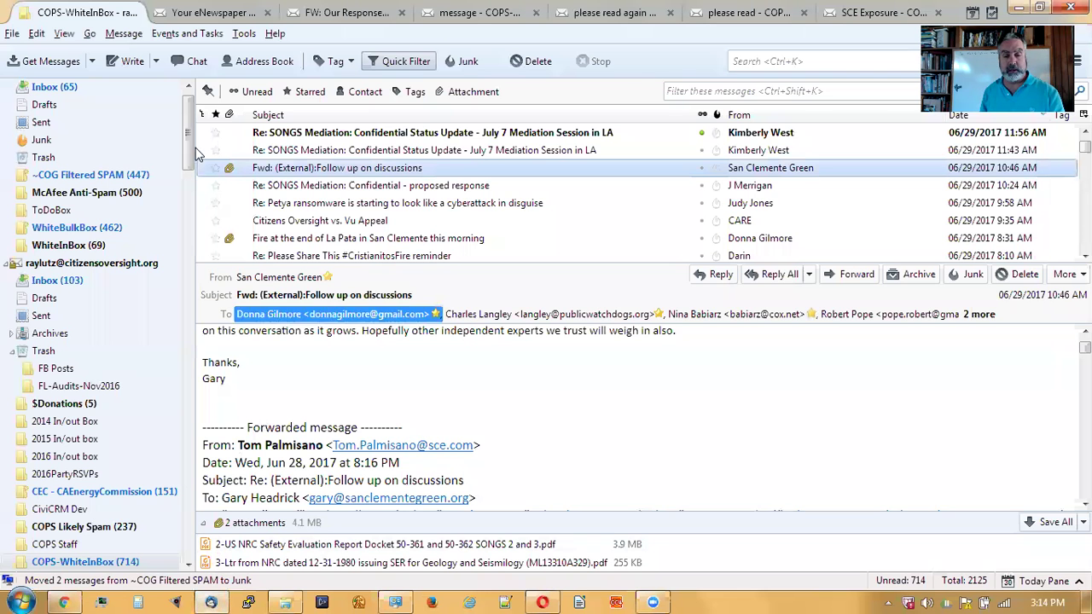
- Start a new message to the autocompleted recipient with subject 'Video of Presentation in Carlsbad, StopNukeDump'
left_click(115, 60)
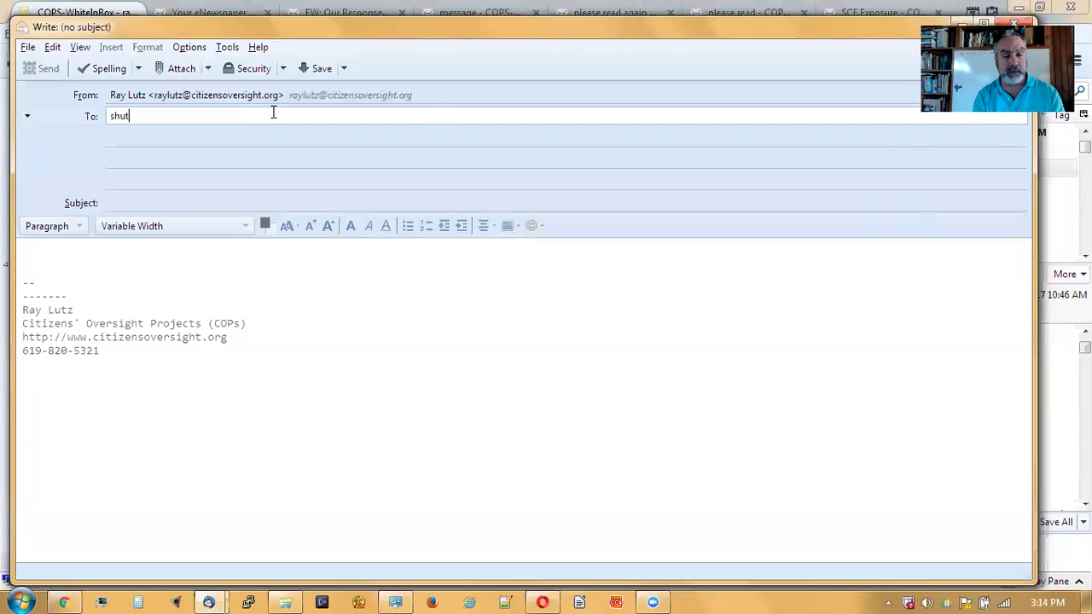
key("Tab")
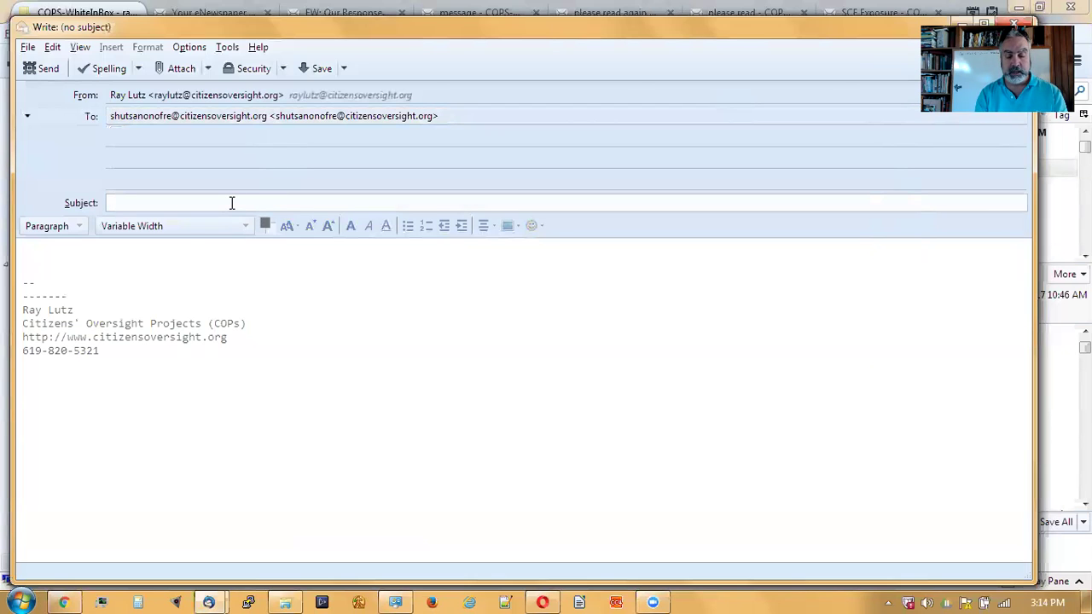
type("V")
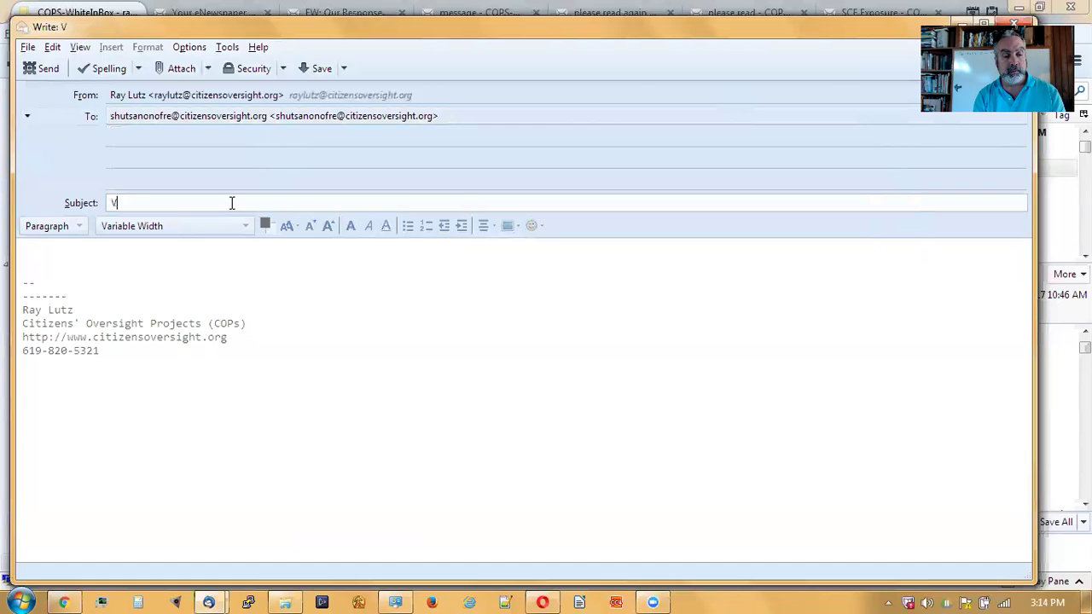
key("BackSpace")
type("Video fo")
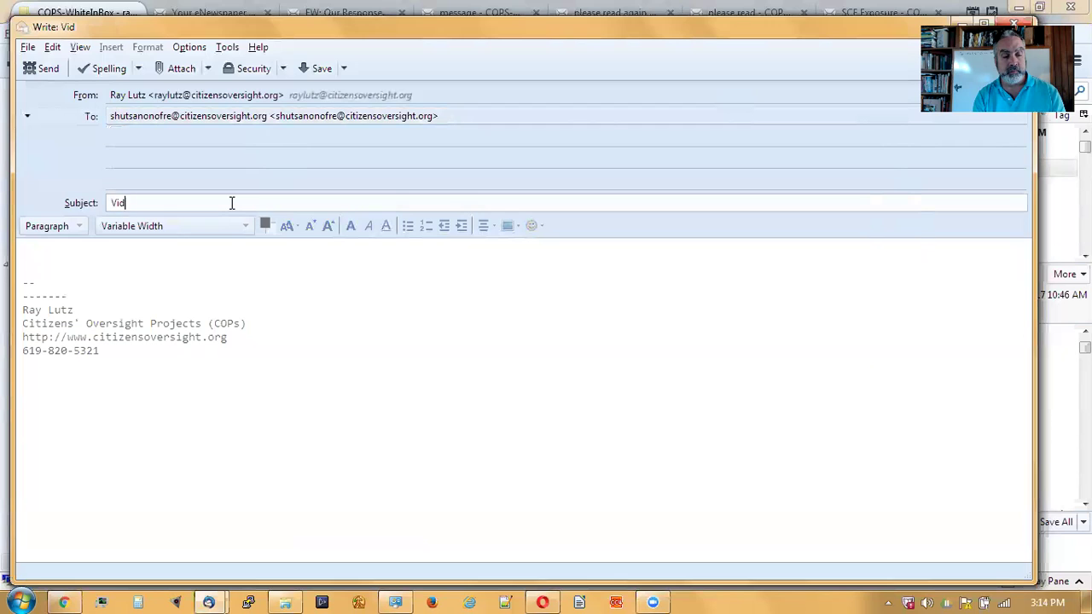
key("BackSpace")
key("BackSpace")
type("of PReset")
key("BackSpace")
key("BackSpace")
key("BackSpace")
key("BackSpace")
type("esnatio")
key("BackSpace")
key("BackSpace")
key("BackSpace")
type("enation at")
key("BackSpace")
key("BackSpace")
key("BackSpace")
key("BackSpace")
key("BackSpace")
key("BackSpace")
type("tion")
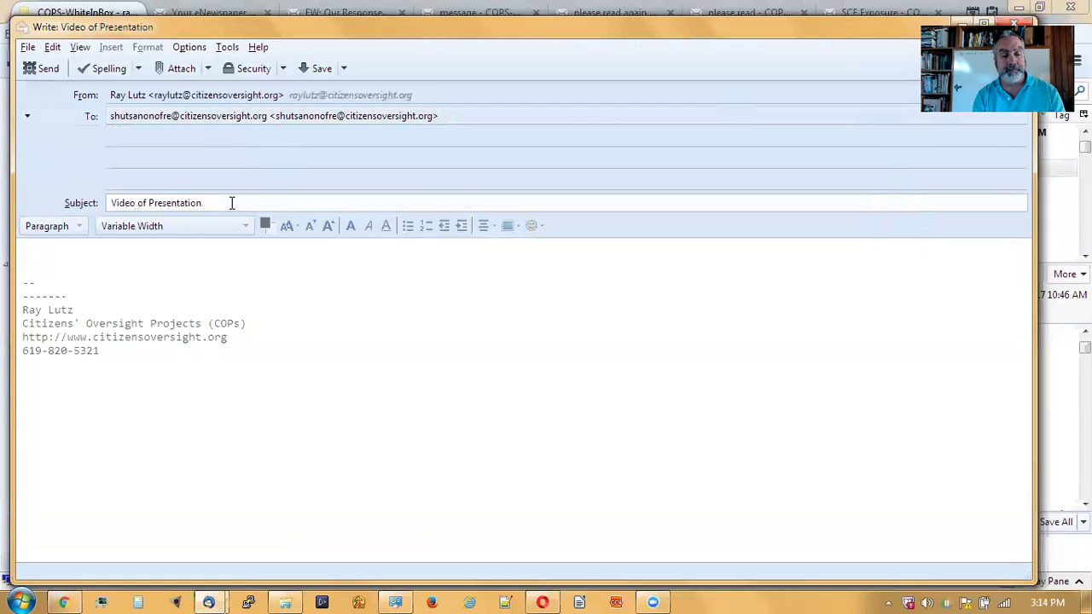
type(" in Carlsbad")
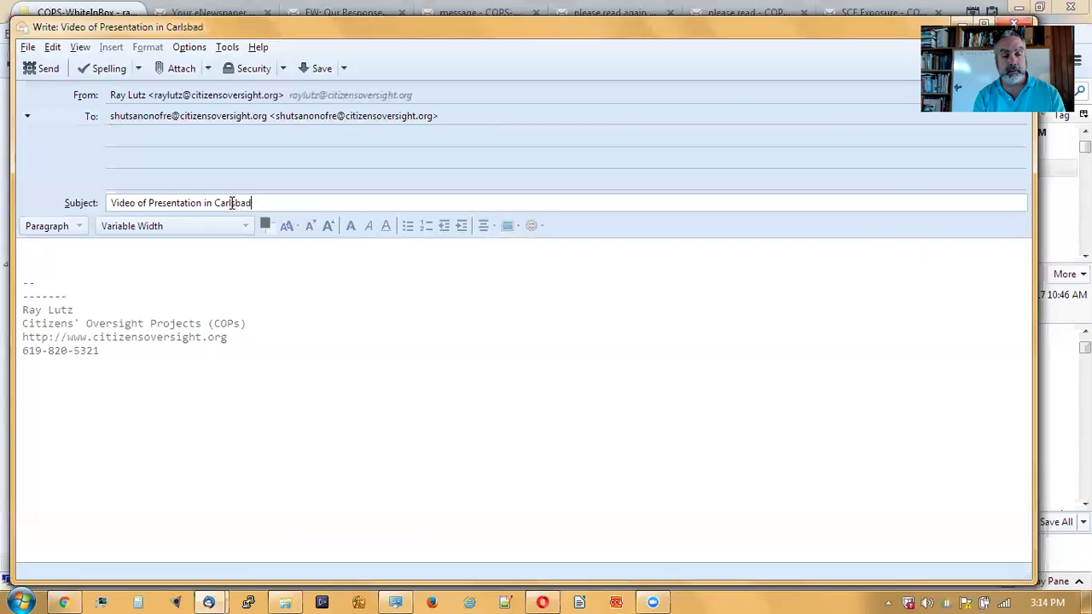
type(" on No")
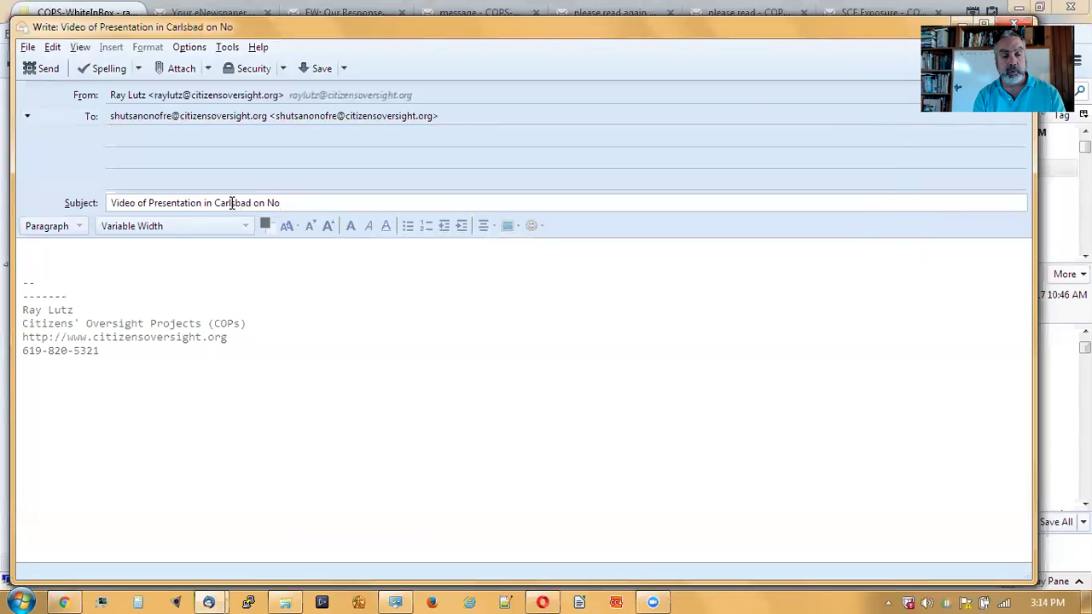
key("BackSpace")
key("BackSpace")
key("BackSpace")
key("BackSpace")
key("BackSpace")
type(", Stop")
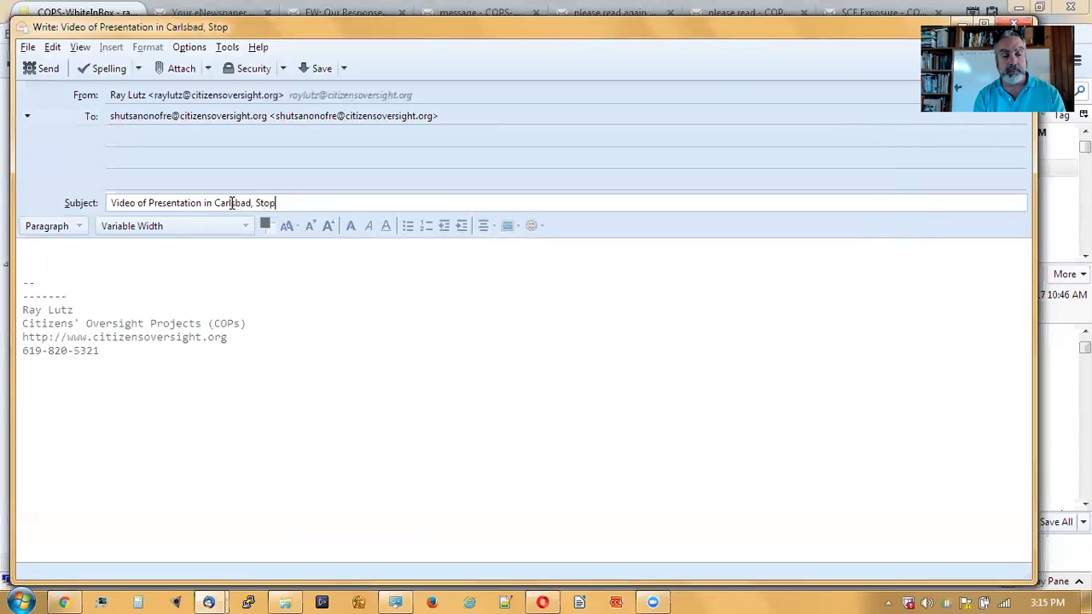
type("U")
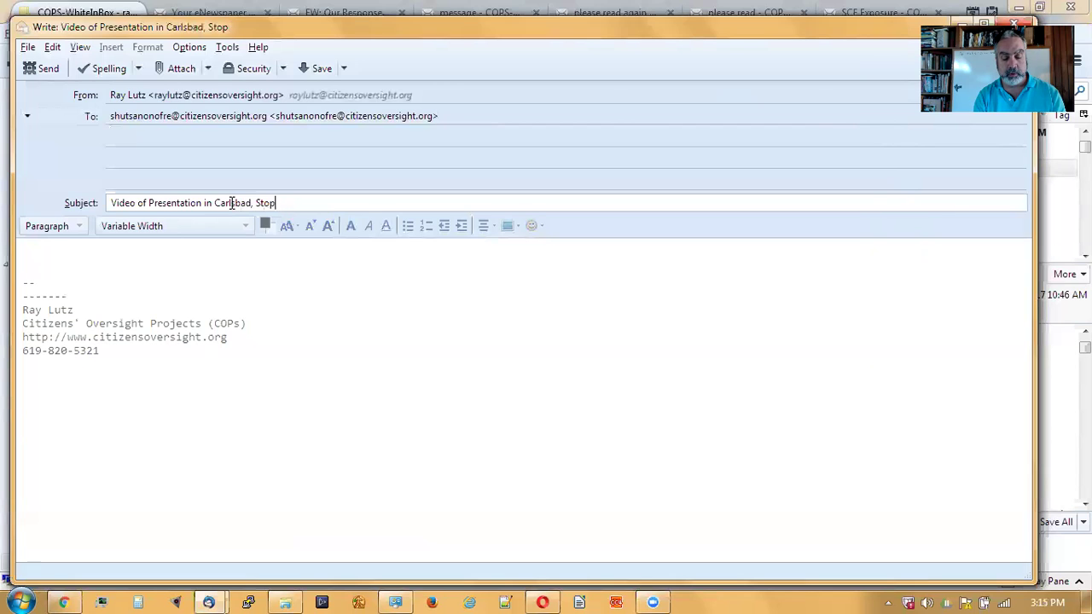
type("ukD")
type("Dump")
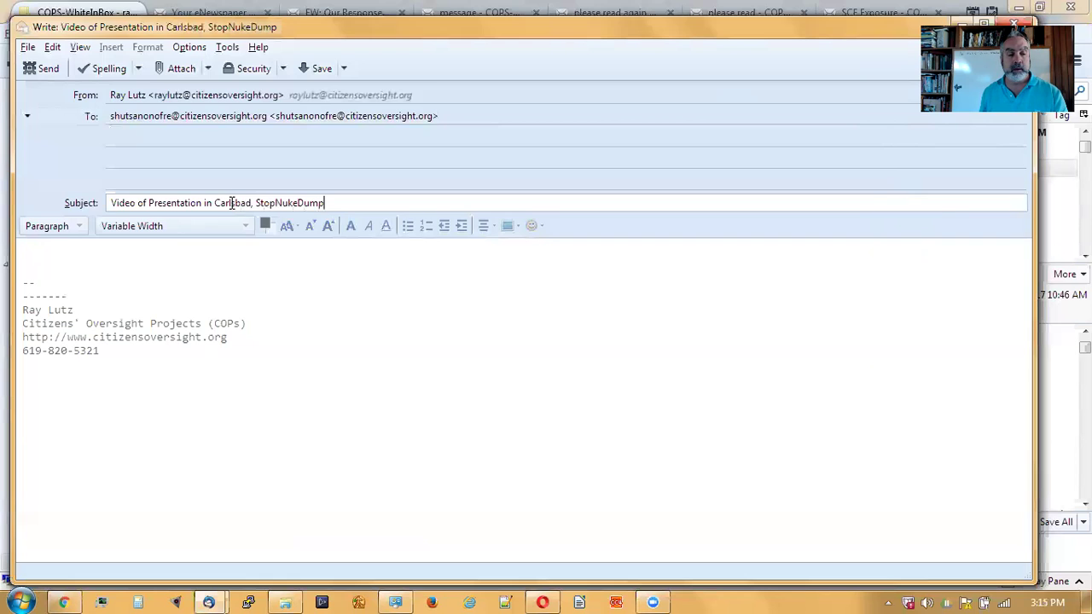
- Add blank lines above the signature in the body, then go back to Facebook
left_click(267, 262)
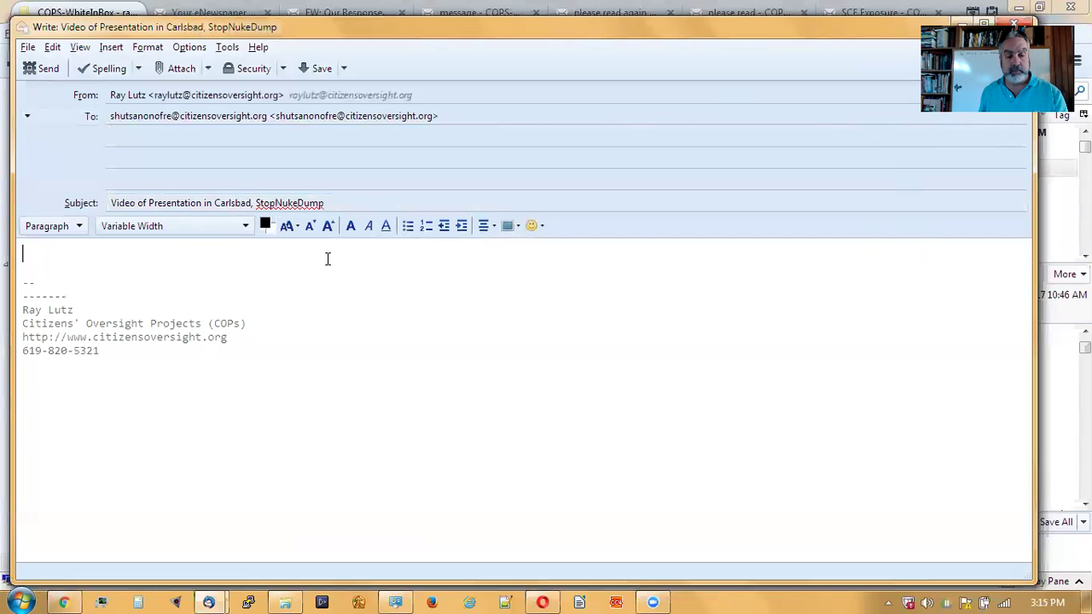
key("Return")
key("Return")
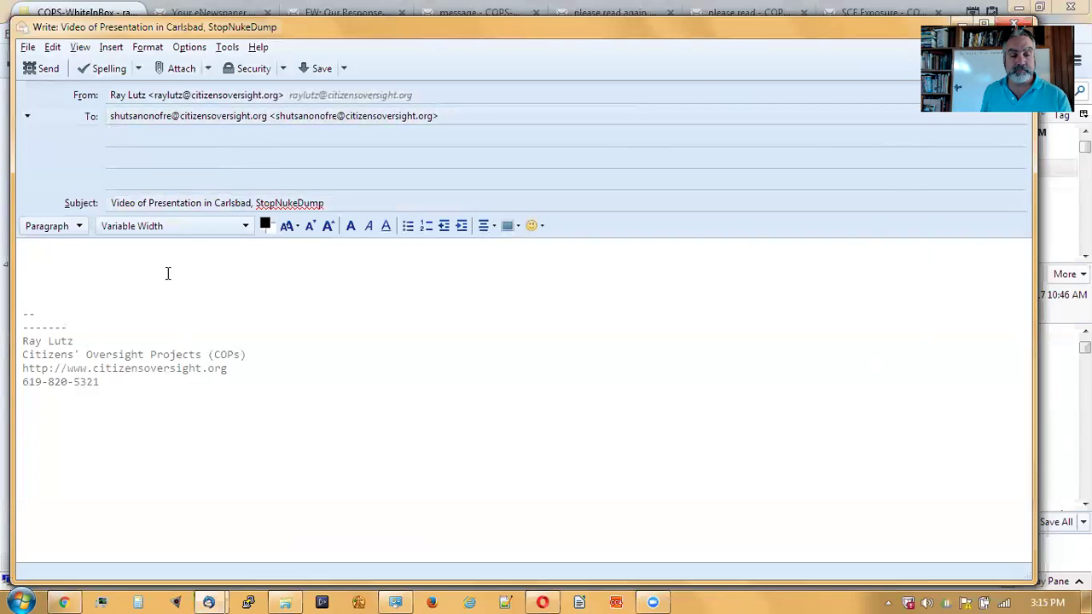
left_click(63, 603)
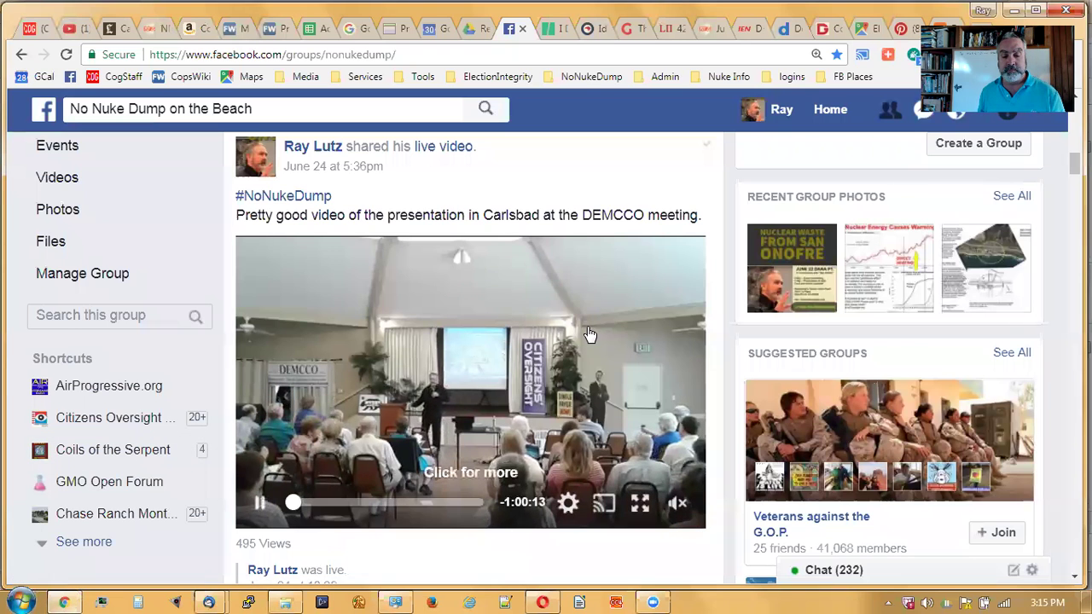
- Copy the caption '#NoNukeDump Pretty good video of the presentation in Carlsbad at the DEMCCO meeting.'
scroll(608, 378, "down", 2)
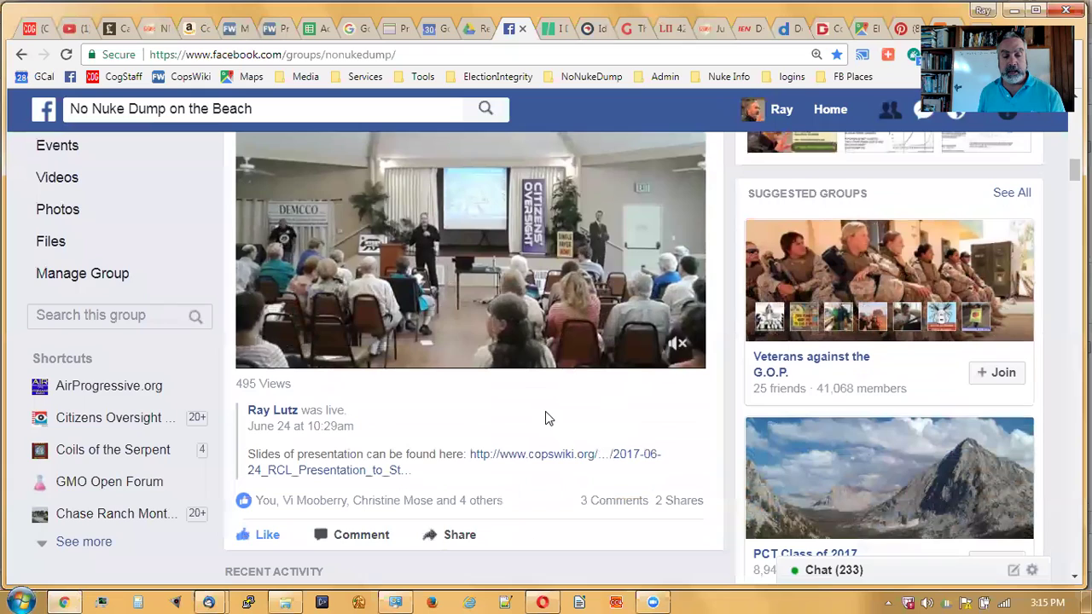
scroll(548, 418, "down", 1)
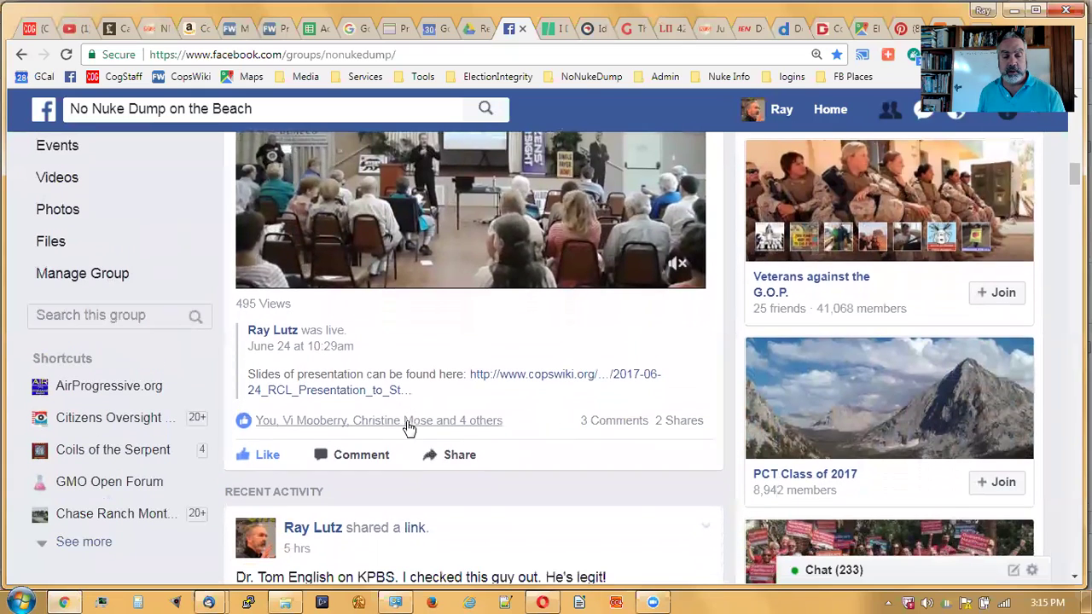
scroll(585, 473, "up", 4)
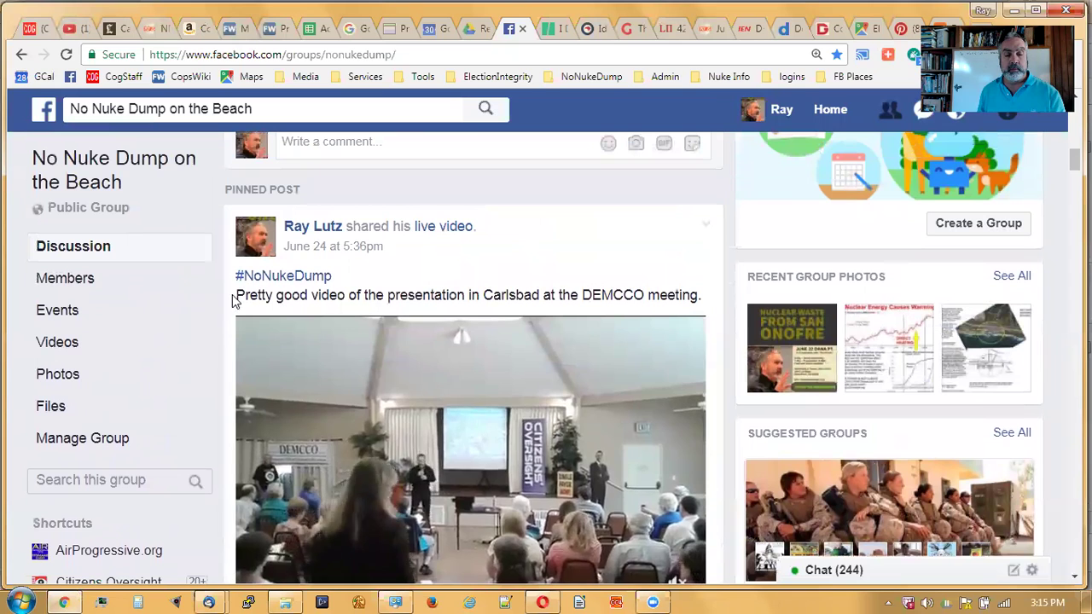
left_click_drag(236, 294, 386, 294)
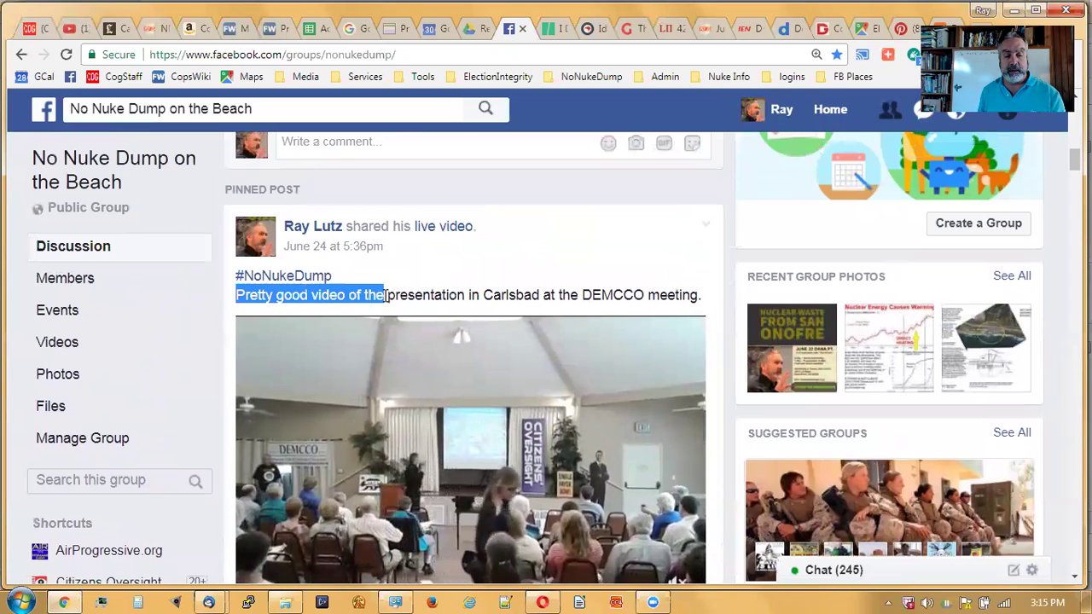
left_click(230, 280)
left_click_drag(232, 278, 716, 295)
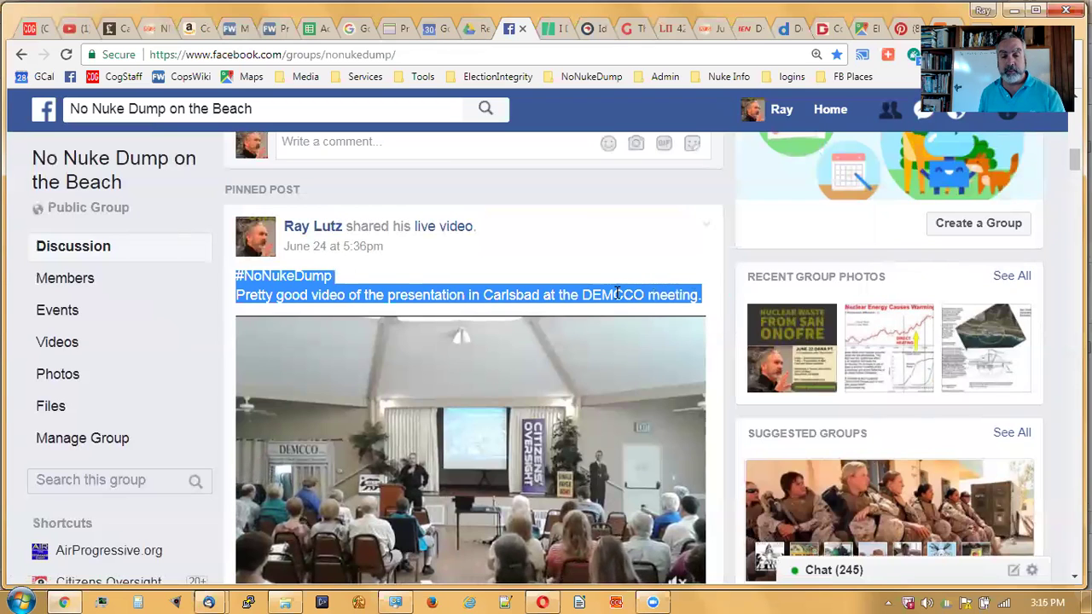
right_click(618, 294)
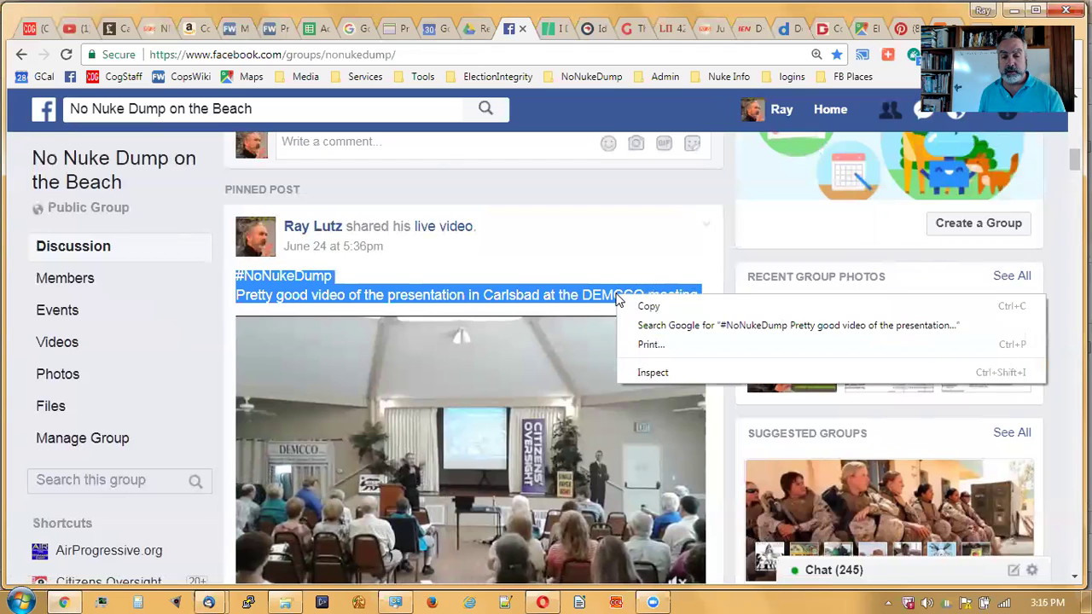
left_click(643, 307)
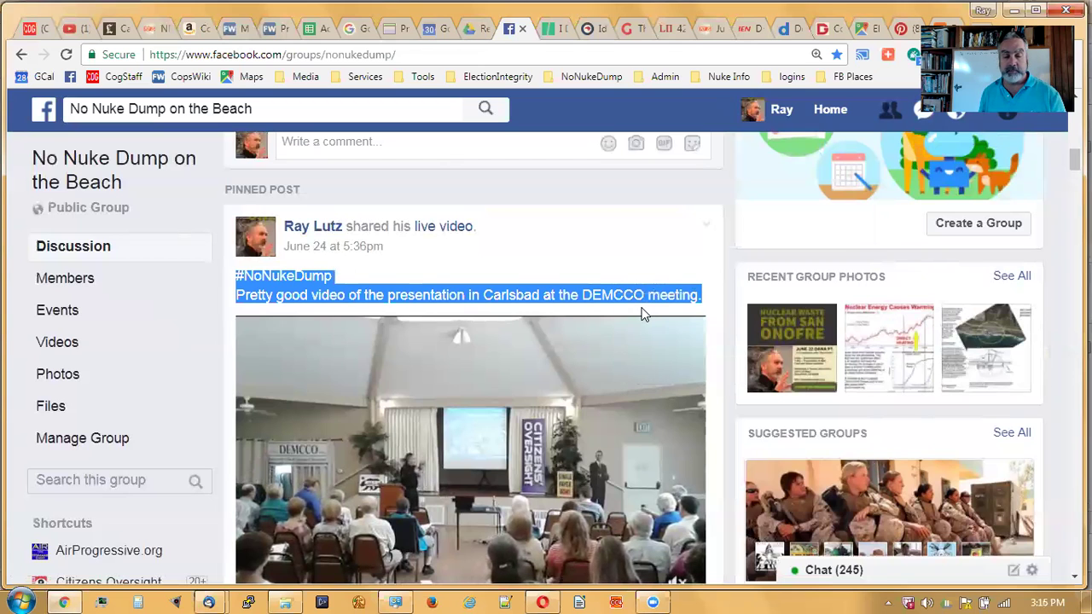
mouse_move(585, 357)
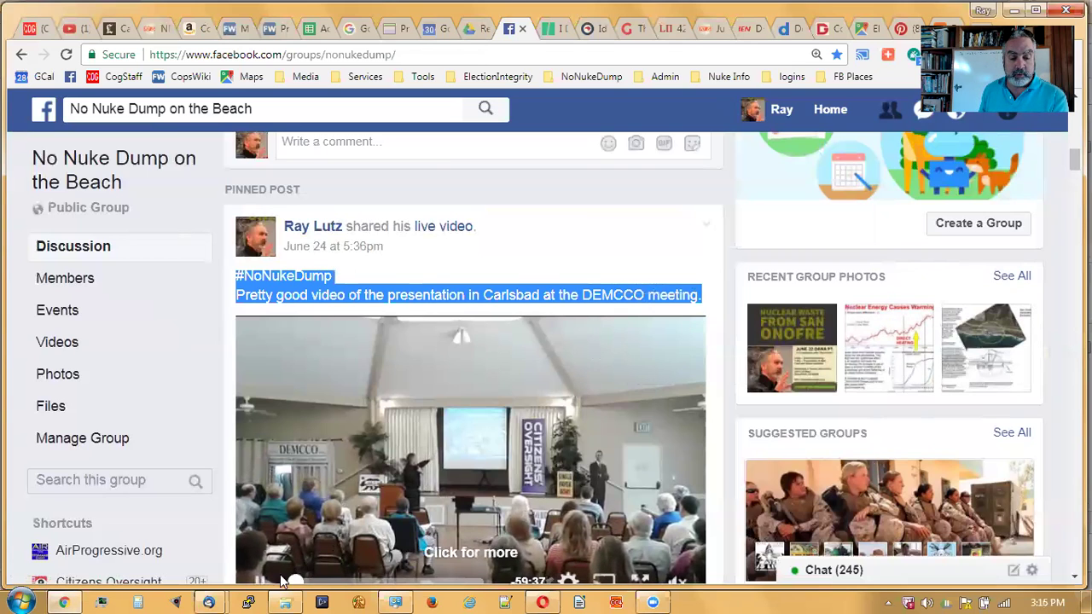
left_click(220, 599)
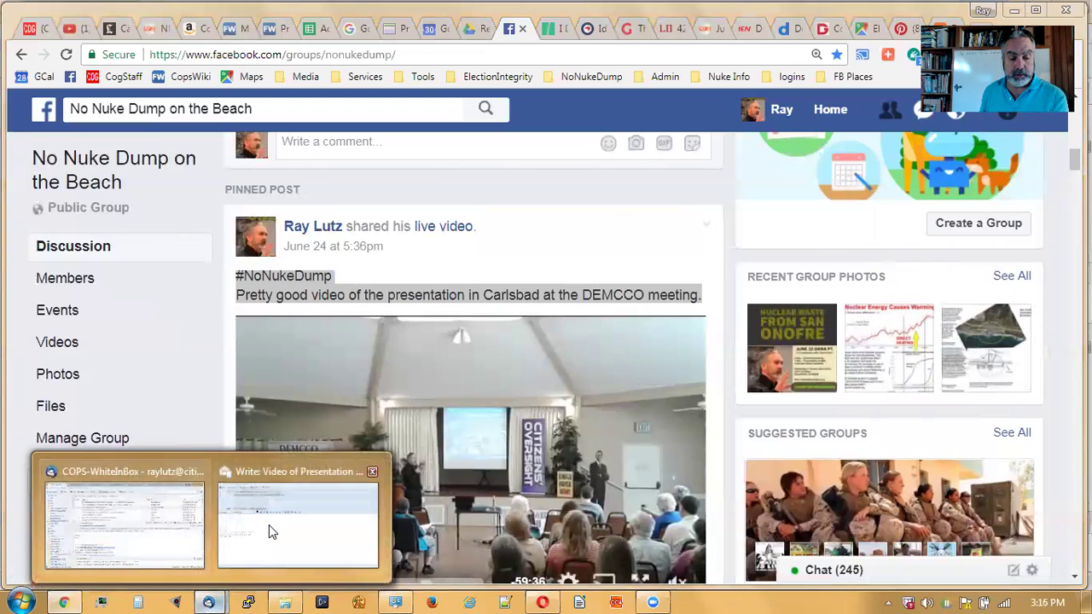
- Paste the copied caption into the draft body with blank lines after it, then return to Facebook
left_click(268, 525)
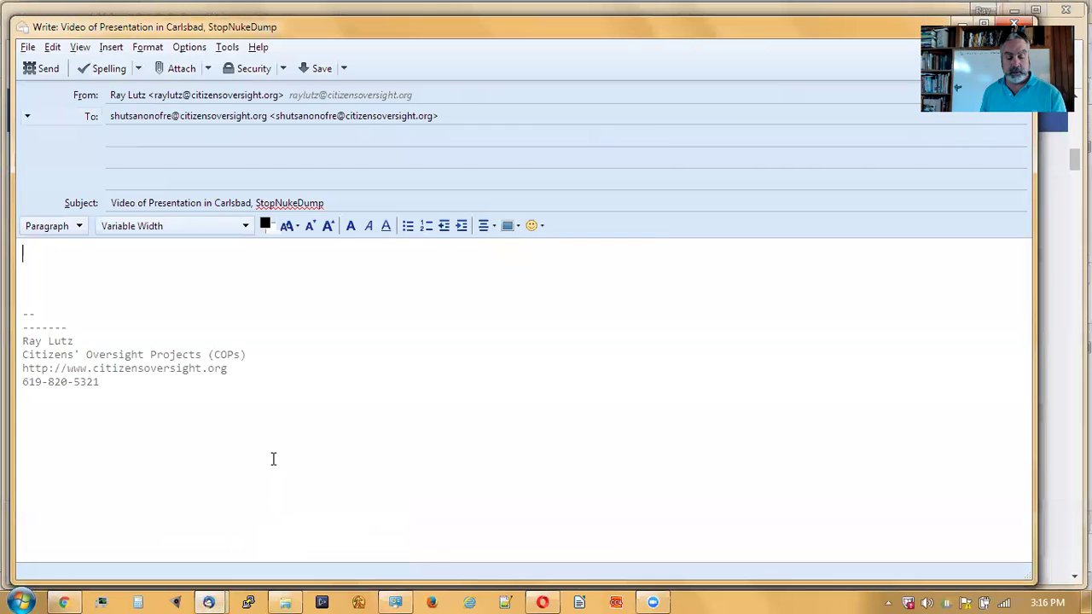
key("ctrl+v")
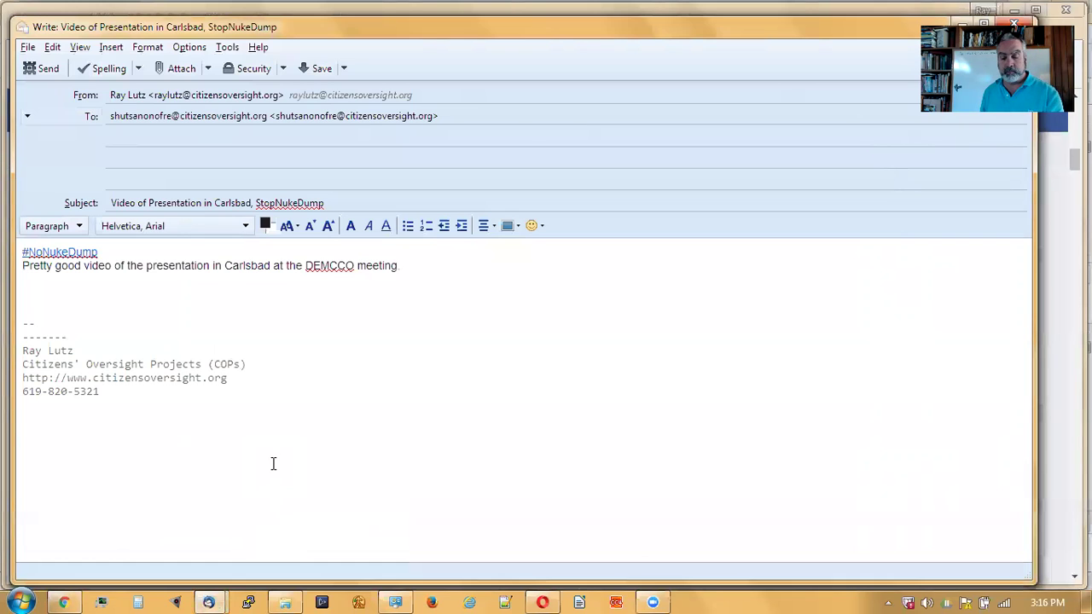
key("Return")
key("Return")
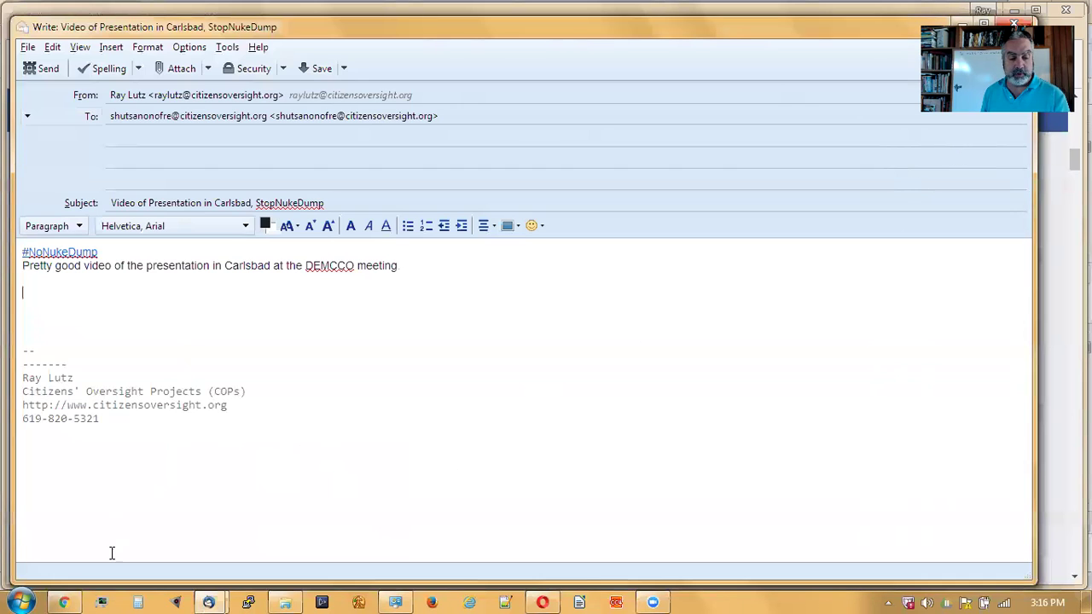
left_click(65, 602)
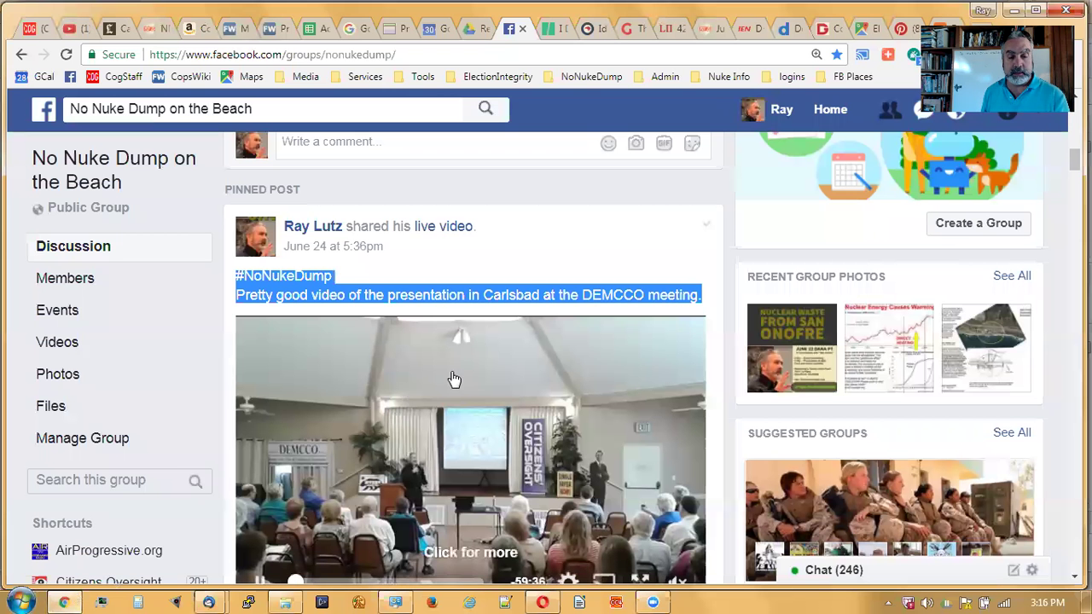
- Deselect the post text and copy the post's permalink from its date link
left_click(572, 245)
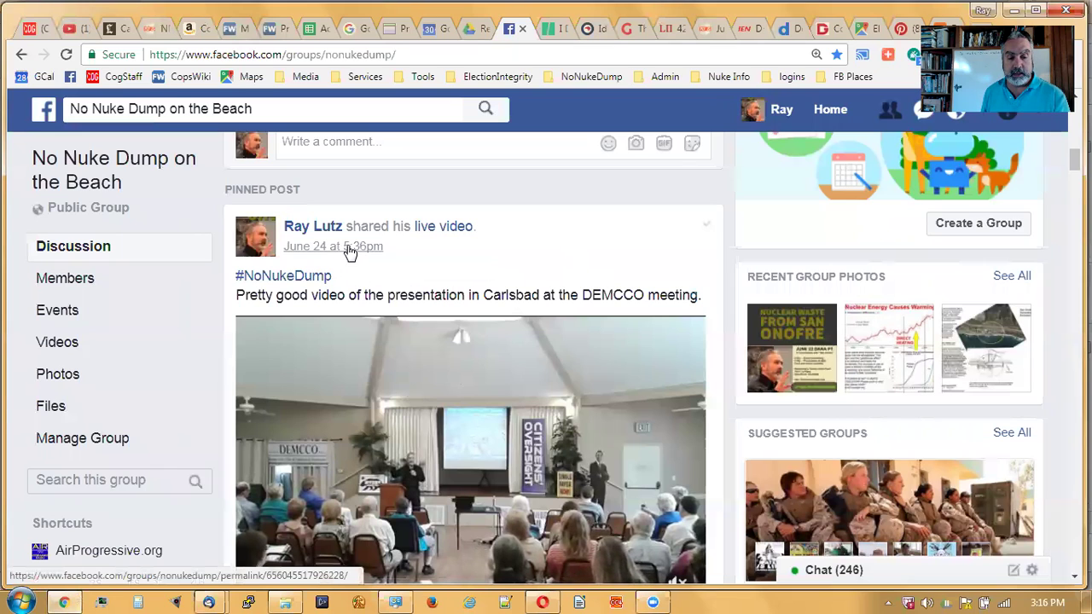
right_click(348, 247)
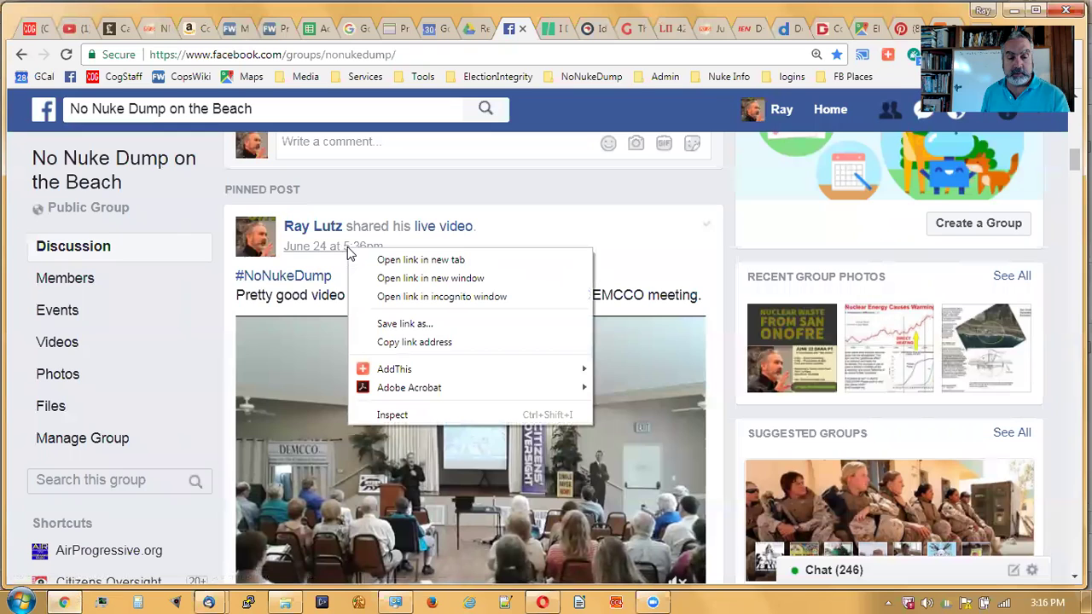
left_click(384, 343)
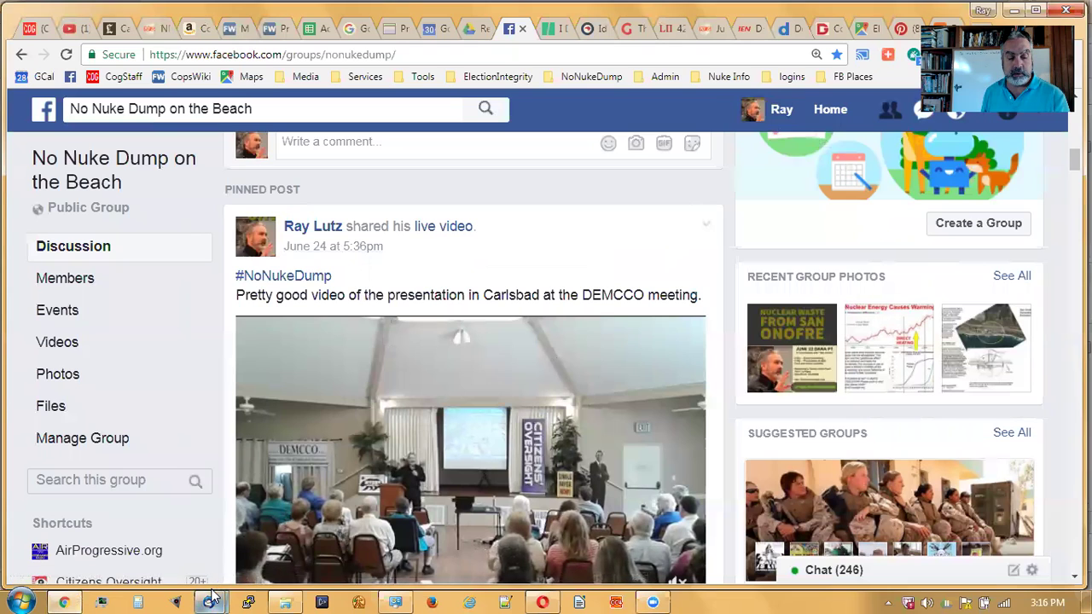
- Paste the Facebook permalink below the caption, followed by blank lines, then return to Facebook
mouse_move(213, 596)
left_click(256, 550)
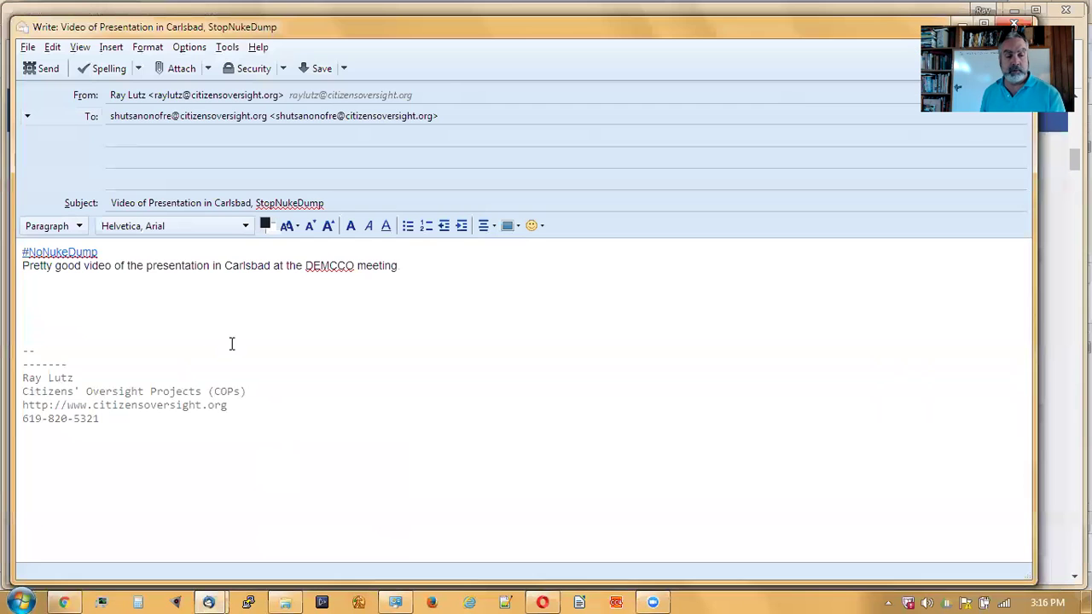
key("ctrl+v")
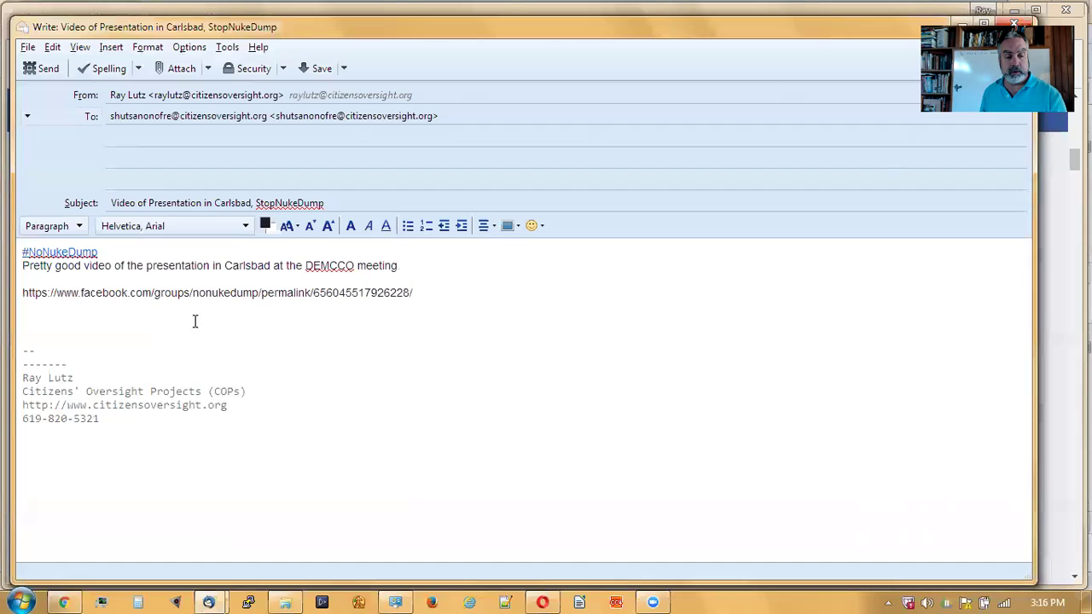
key("Return")
key("Return")
key("Return")
key("Return")
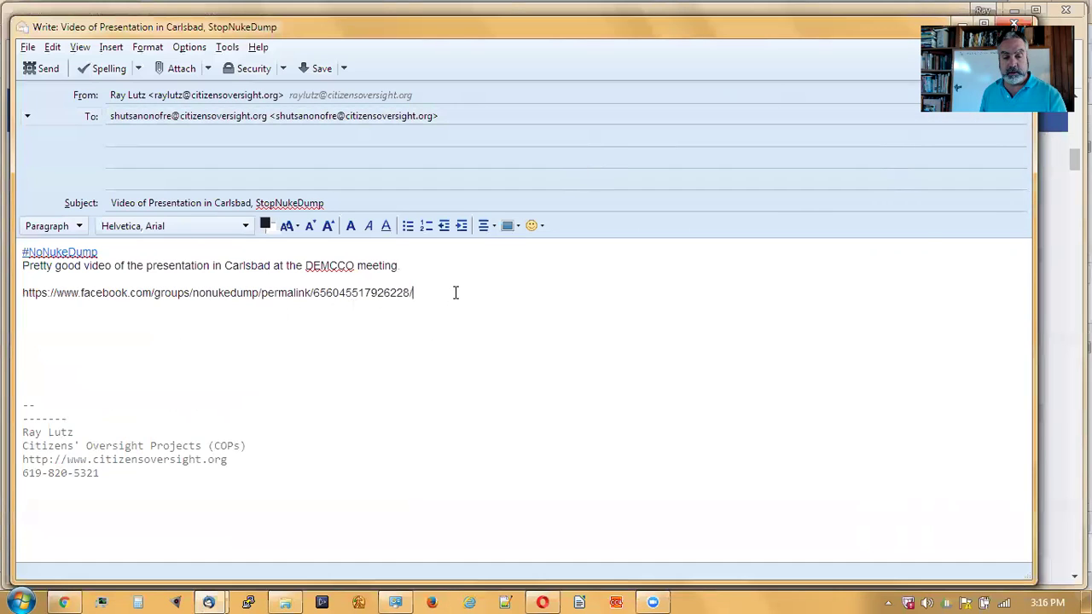
key("Return")
key("Return")
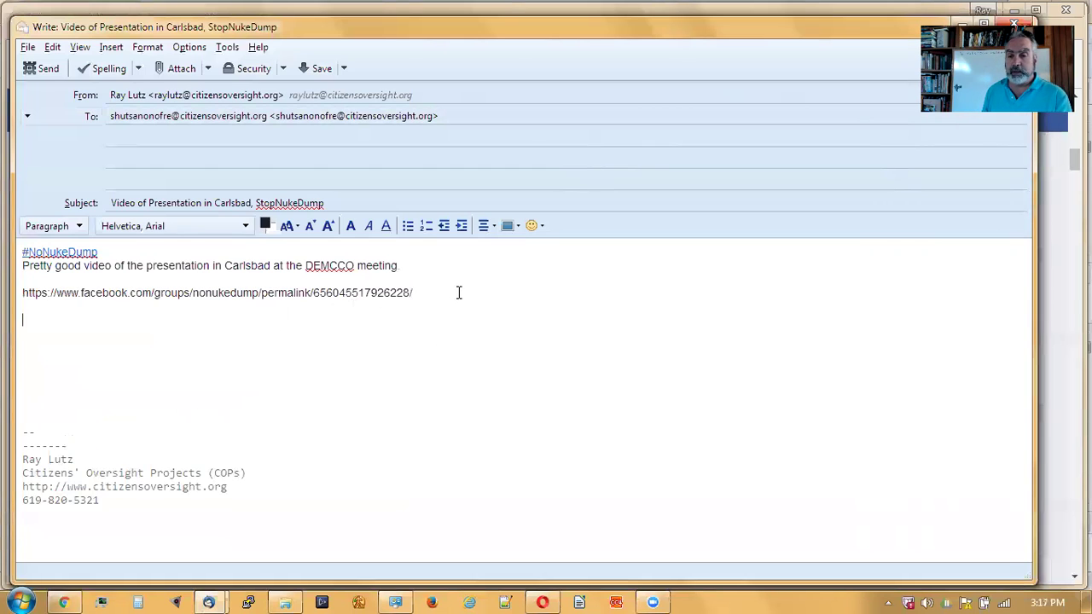
left_click(838, 9)
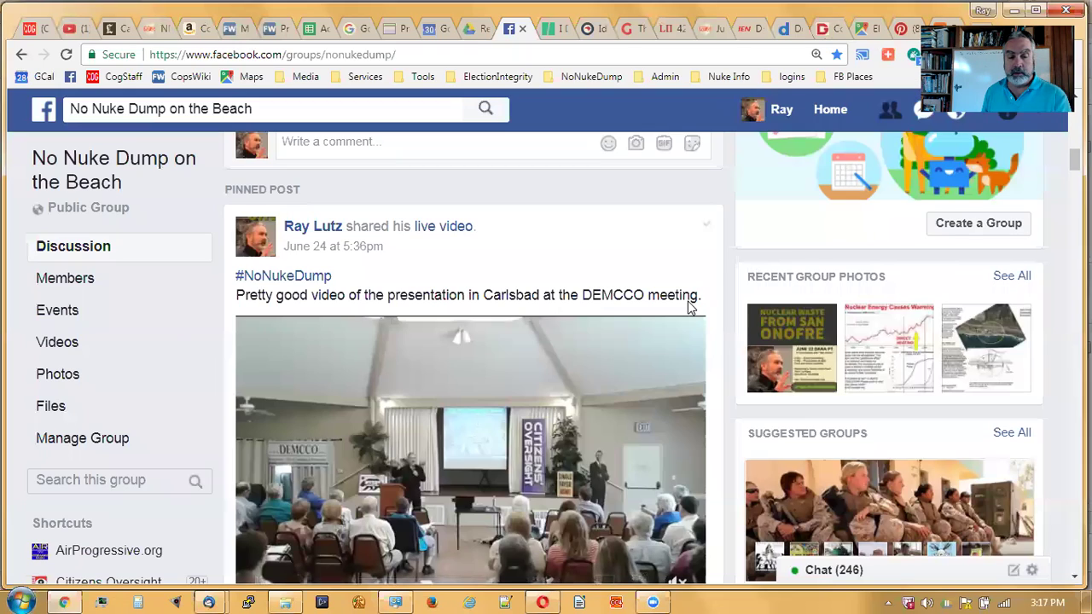
- Snip the post's video preview frame with Snipping Tool, then bring the draft email back
scroll(596, 345, "down", 1)
scroll(596, 346, "down", 1)
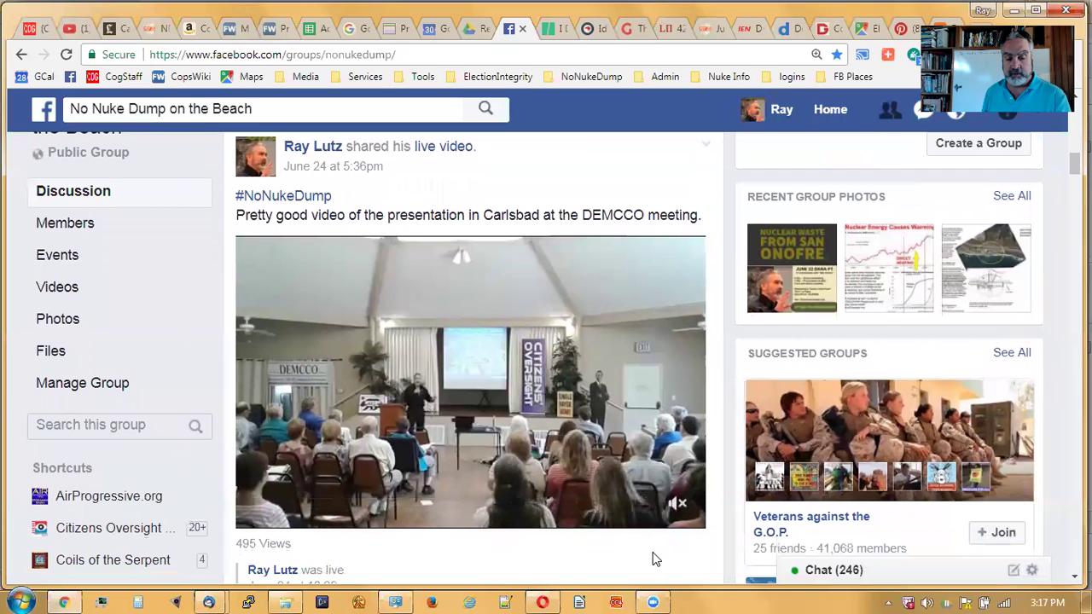
left_click(20, 601)
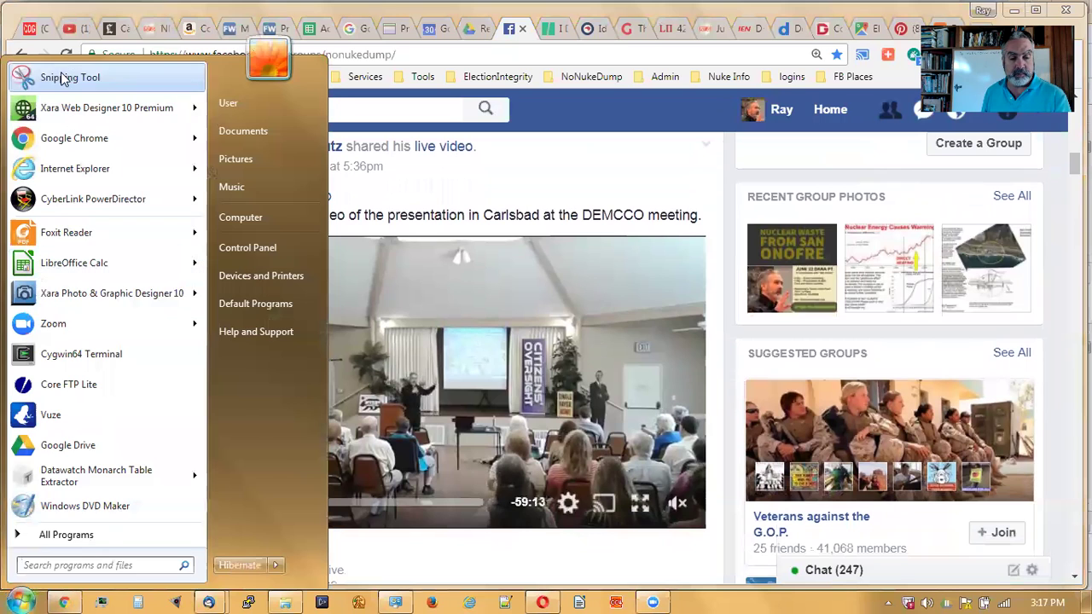
left_click(66, 78)
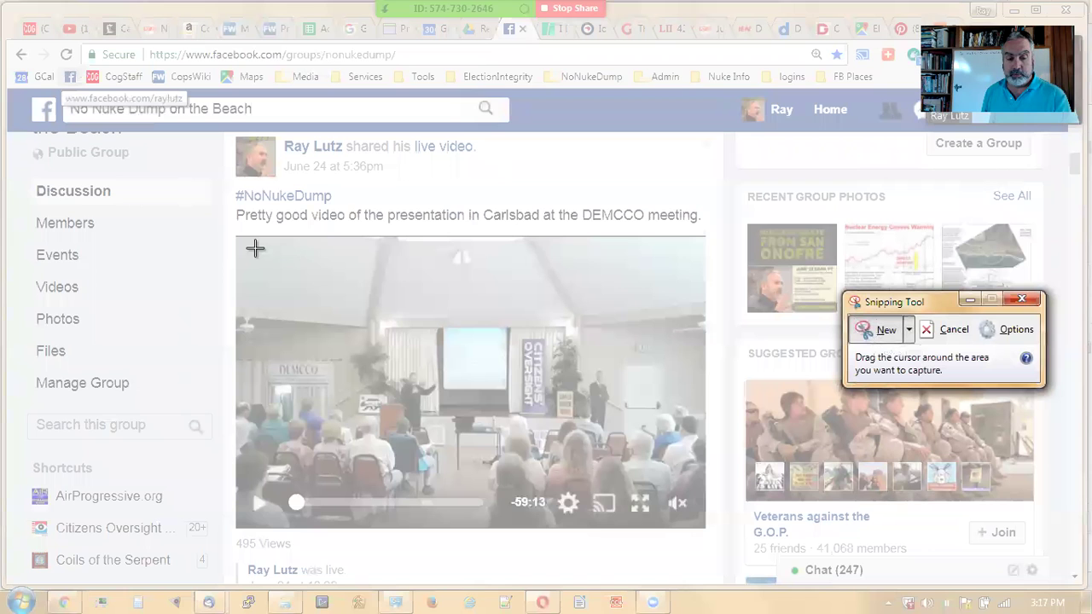
left_click_drag(232, 230, 708, 528)
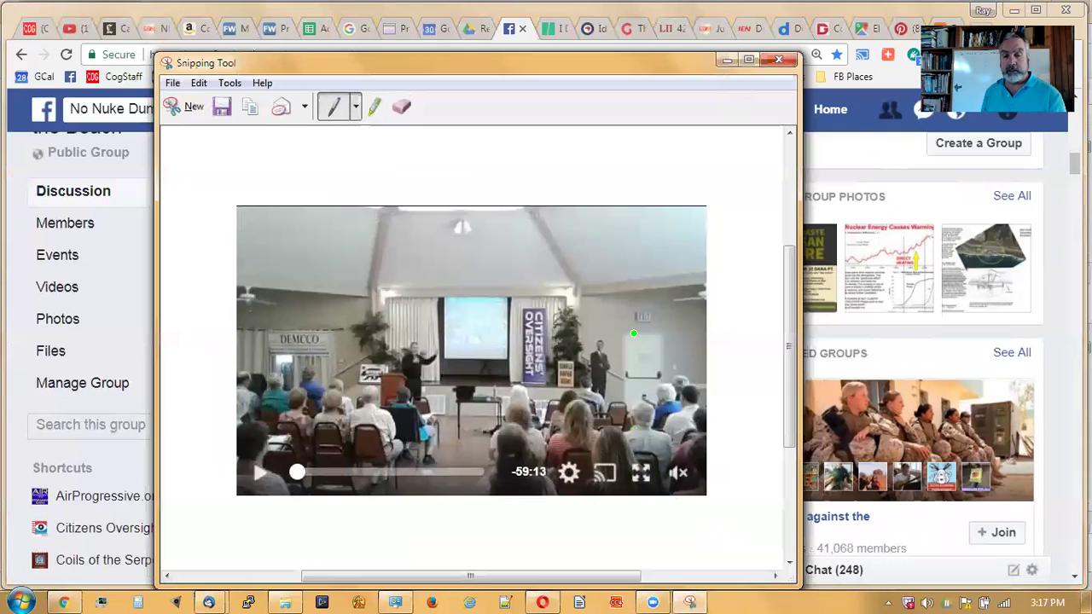
left_click(726, 59)
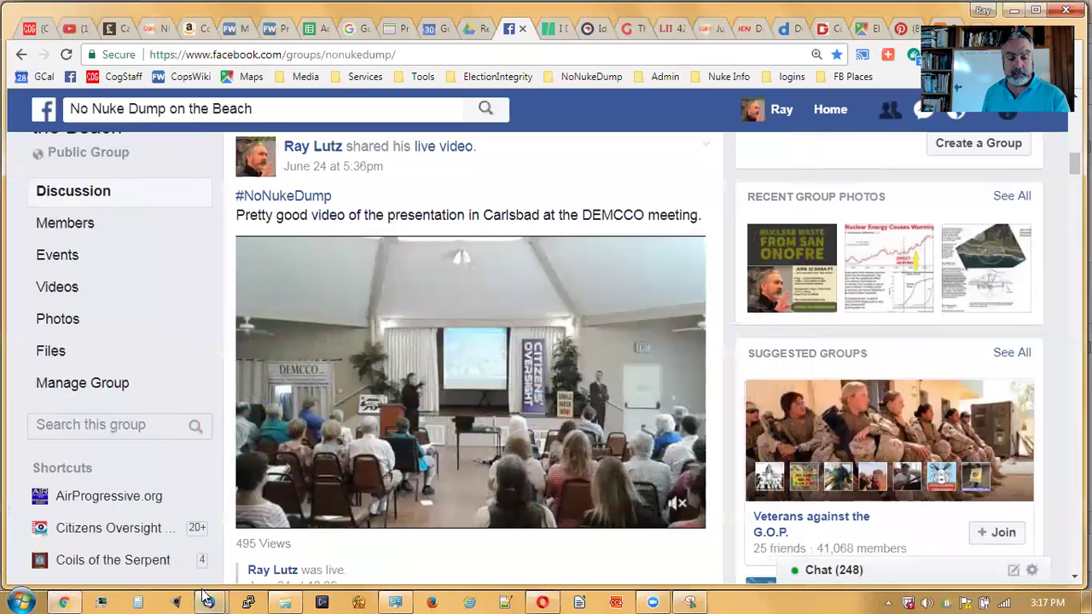
left_click(290, 546)
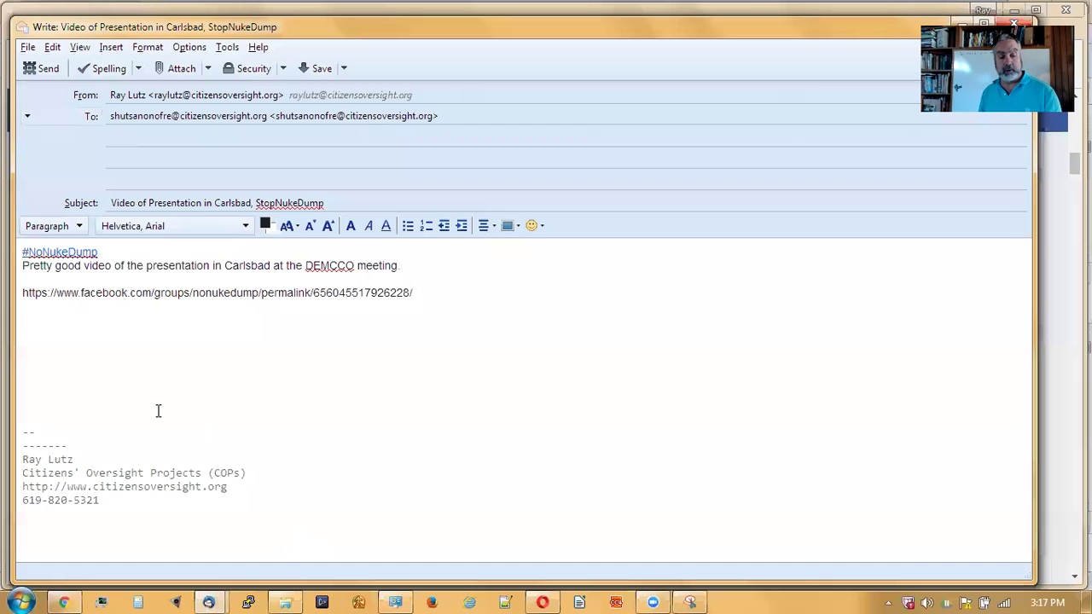
- Paste the snipped video image into the draft
key("ctrl+v")
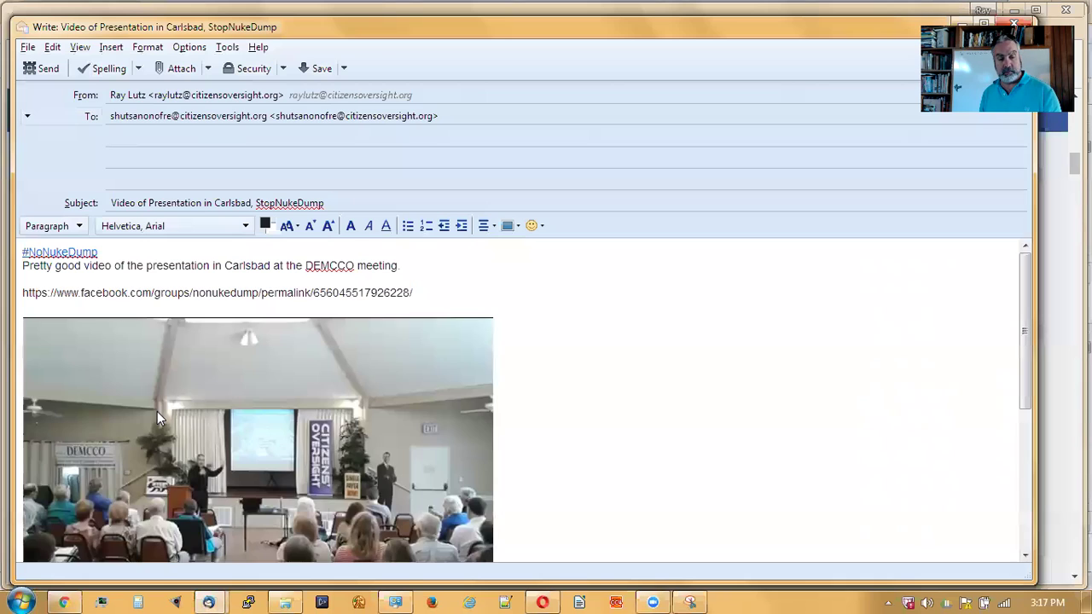
scroll(602, 412, "down", 1)
scroll(602, 412, "up", 1)
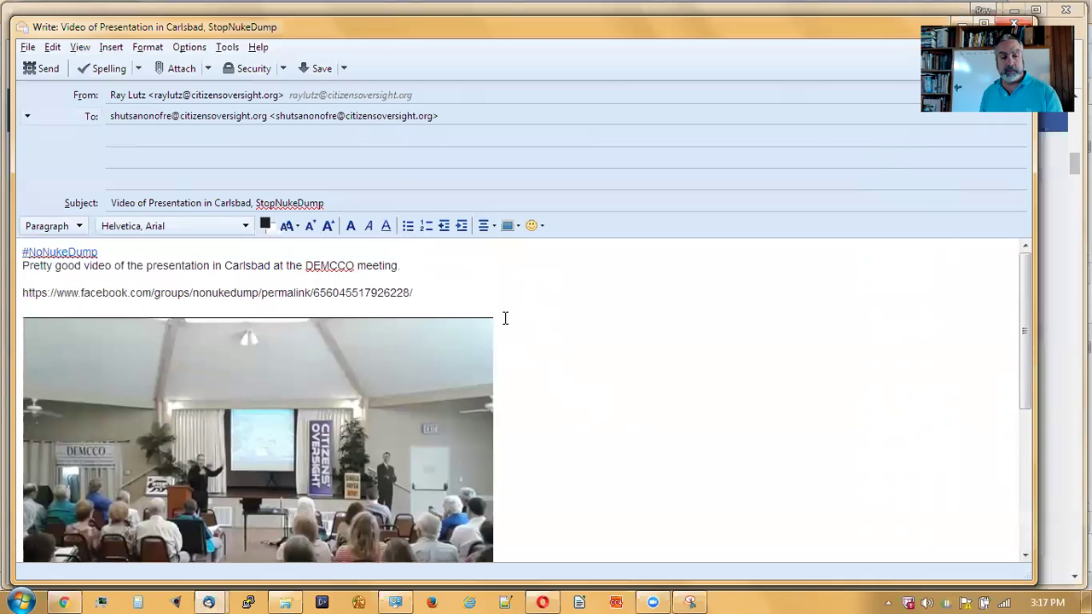
- Start a new line directly below the permalink for the viewing note
left_click(503, 311)
key("Return")
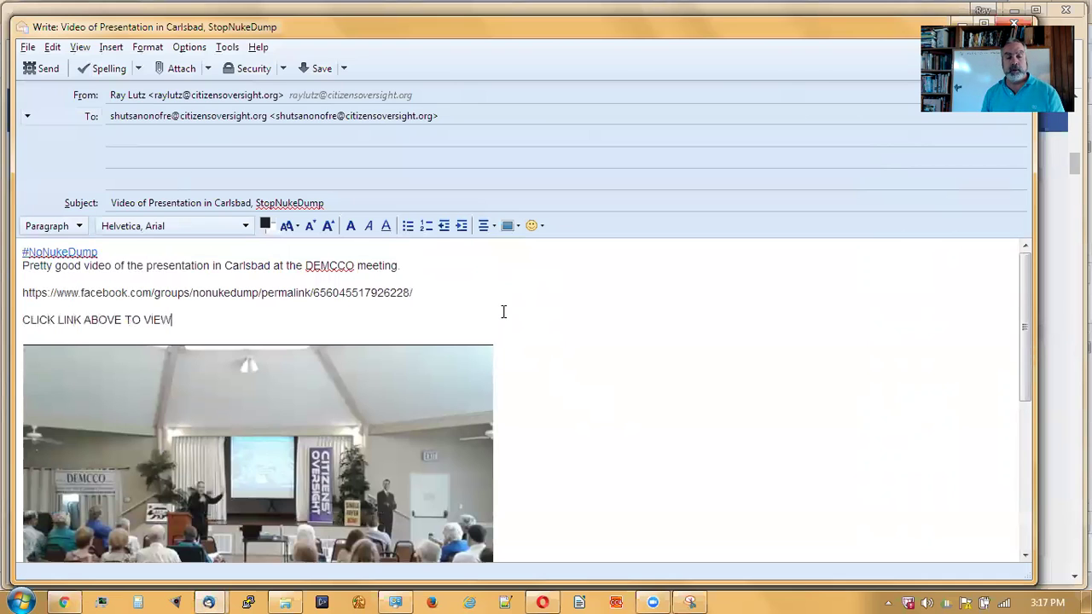
scroll(603, 369, "down", 1)
scroll(602, 368, "down", 2)
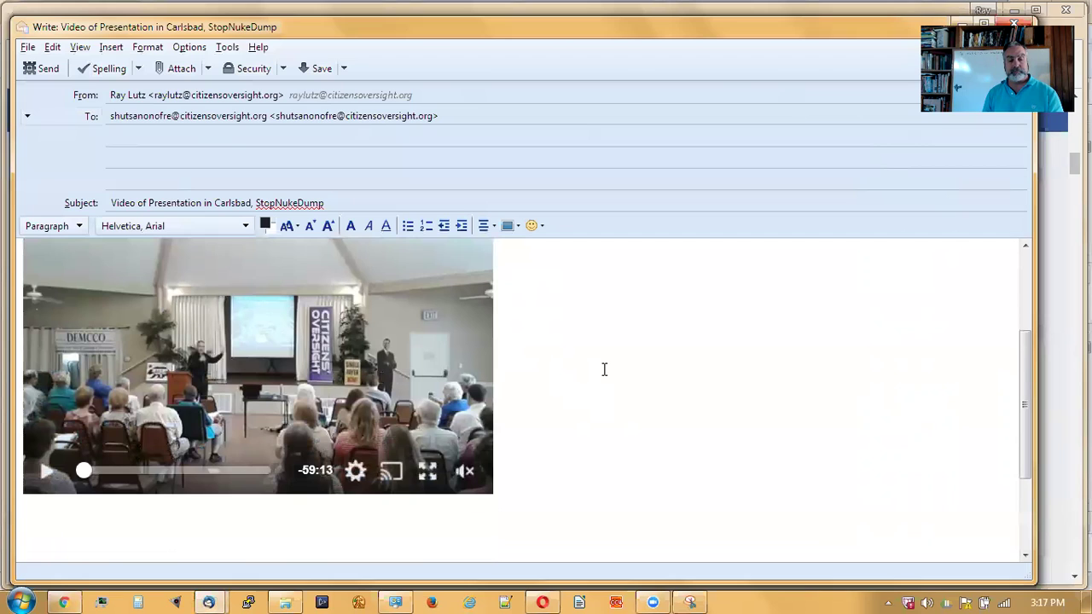
scroll(602, 368, "up", 1)
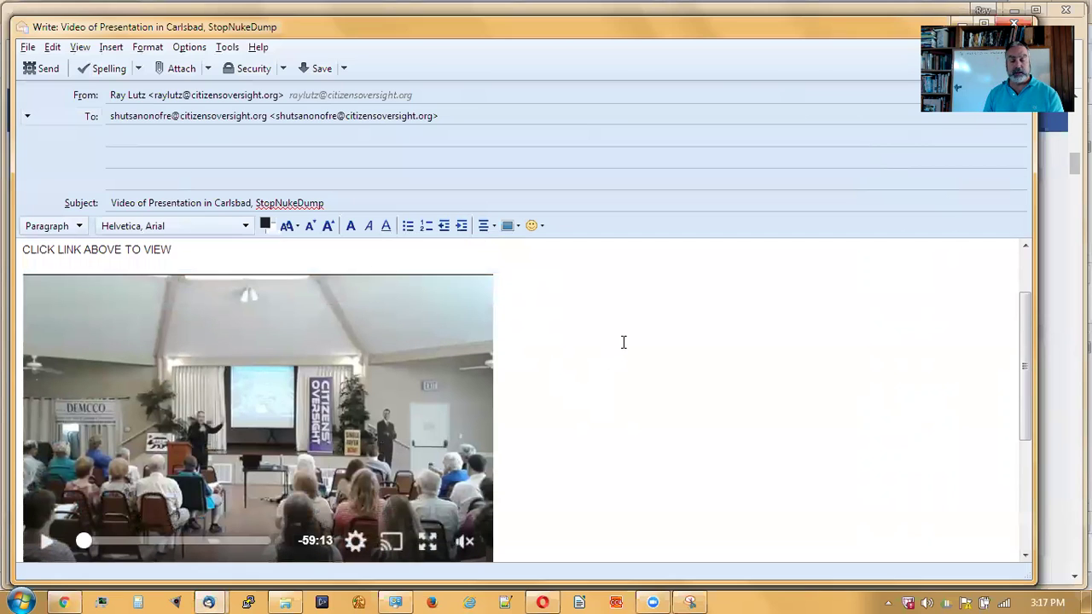
scroll(607, 350, "down", 2)
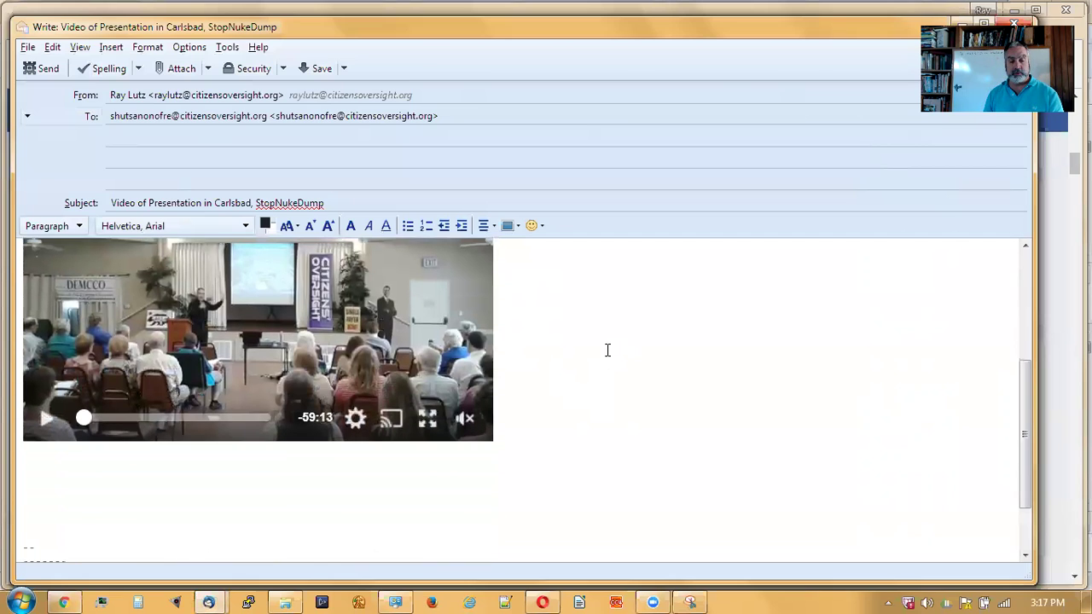
scroll(608, 350, "up", 3)
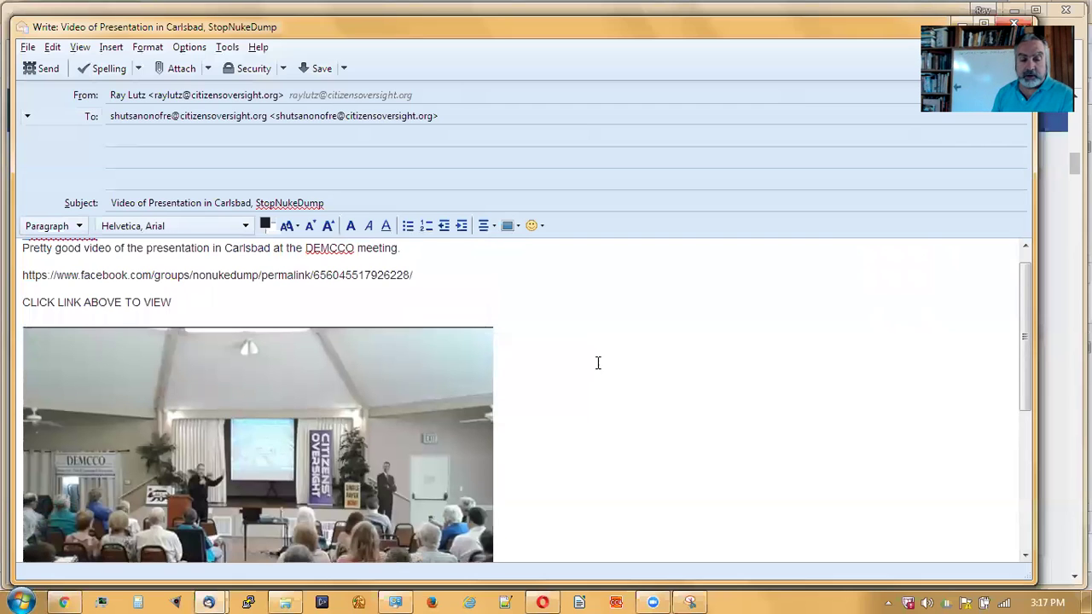
scroll(339, 458, "down", 1)
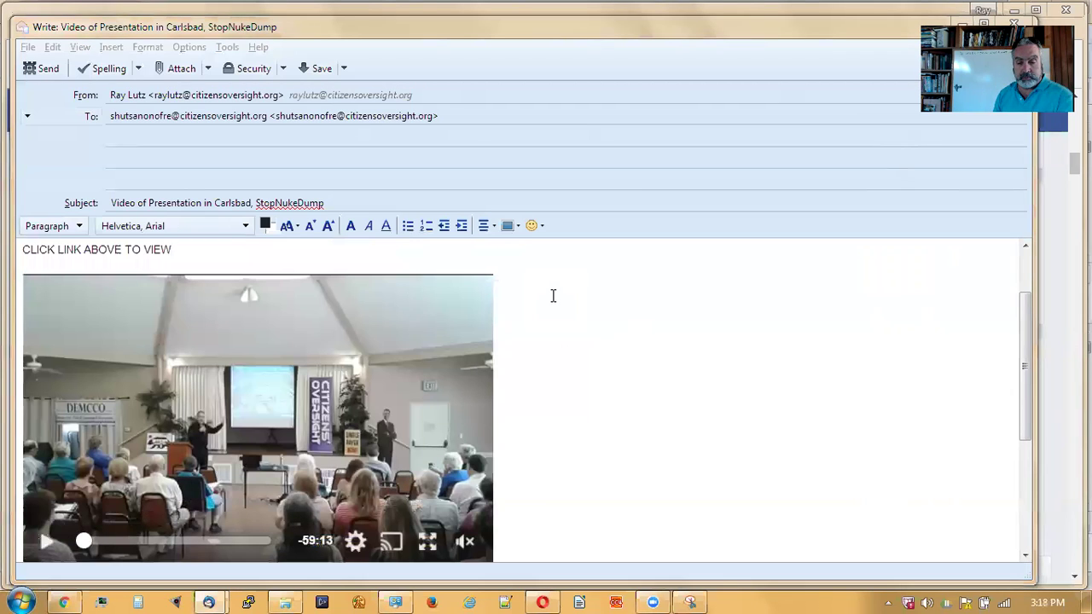
scroll(553, 295, "up", 2)
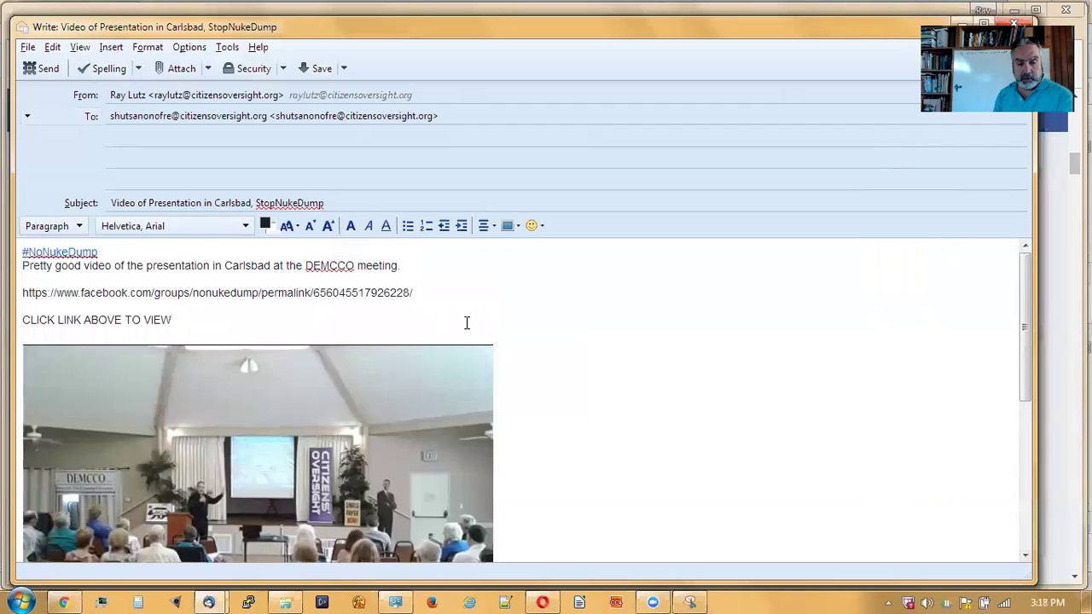
- Turn the permalink URL into a hyperlink using its own address, then return to Facebook
left_click_drag(415, 293, 99, 271)
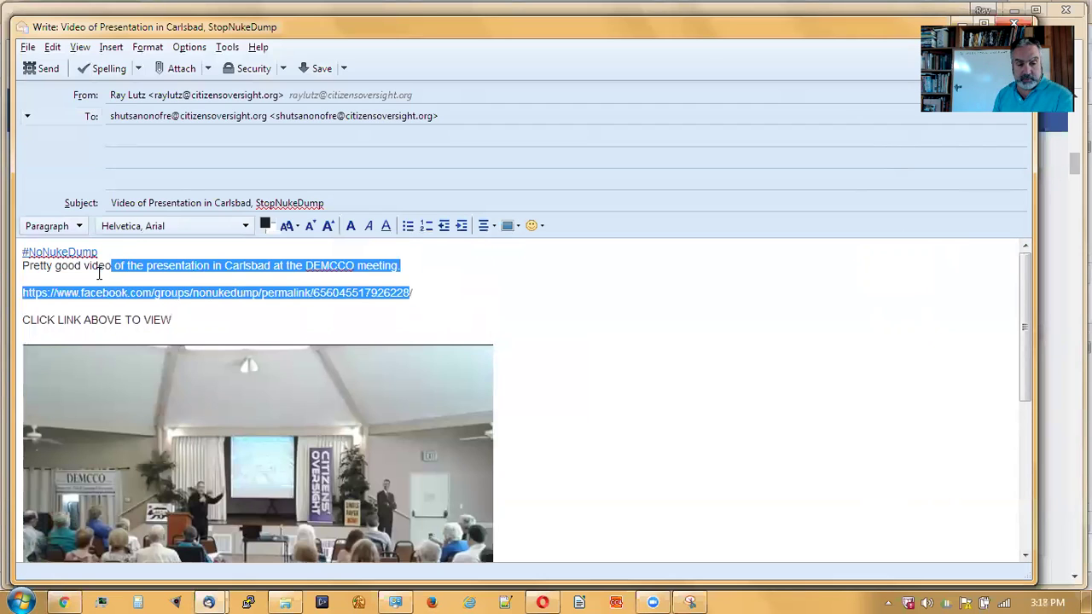
left_click(97, 295)
left_click_drag(23, 294, 427, 295)
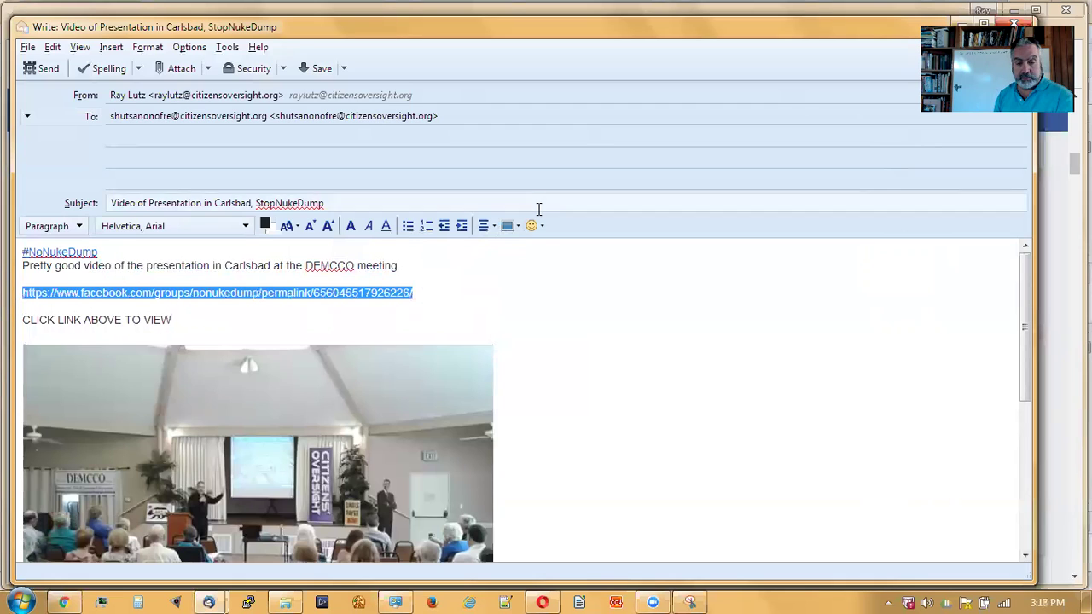
left_click(517, 226)
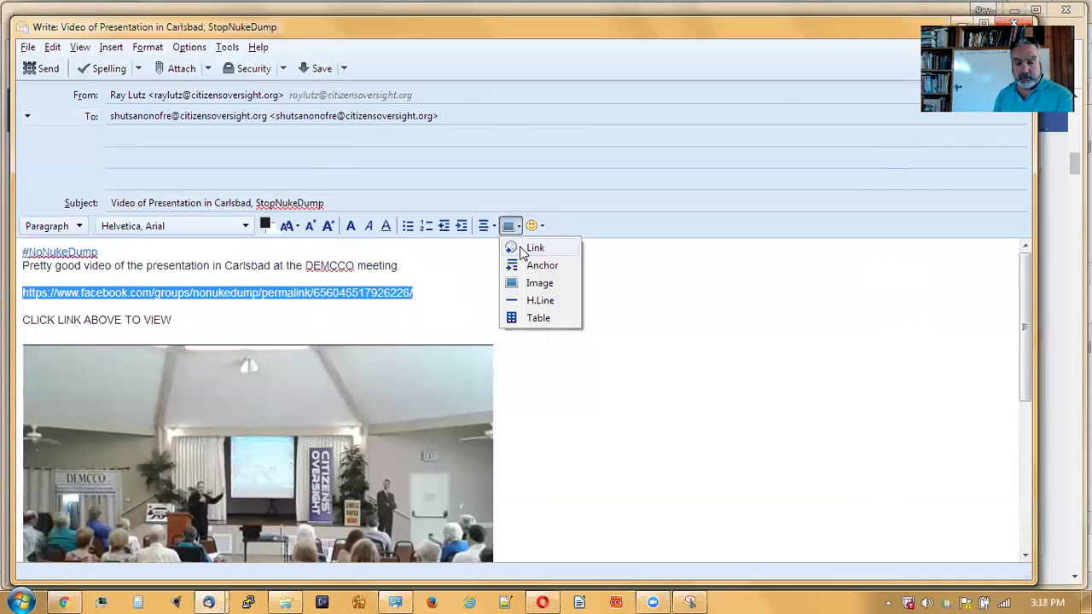
left_click(522, 249)
left_click(225, 288)
left_click(583, 313)
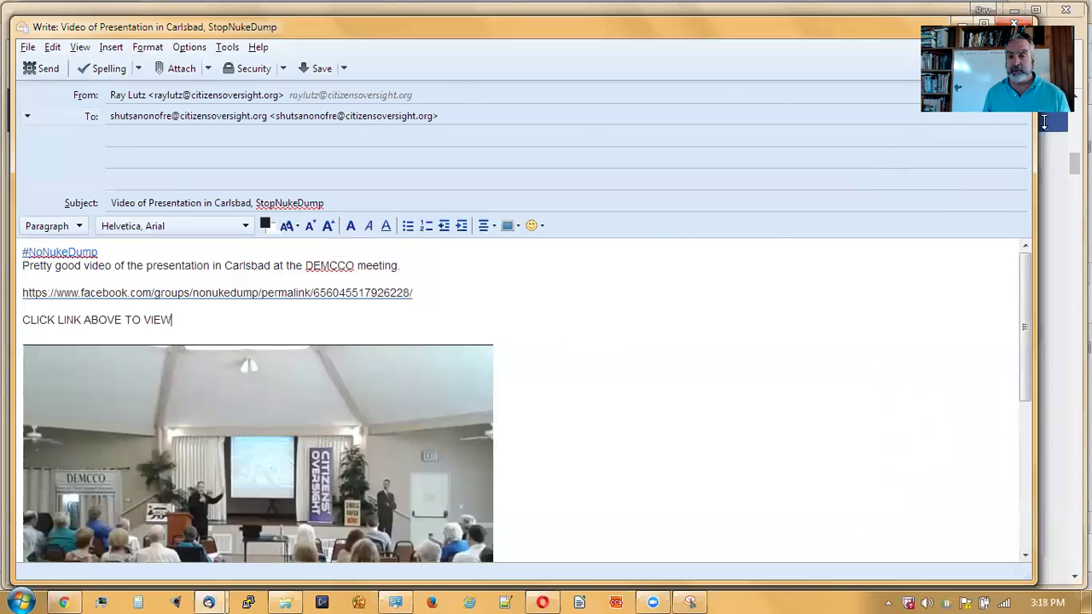
left_click(1043, 122)
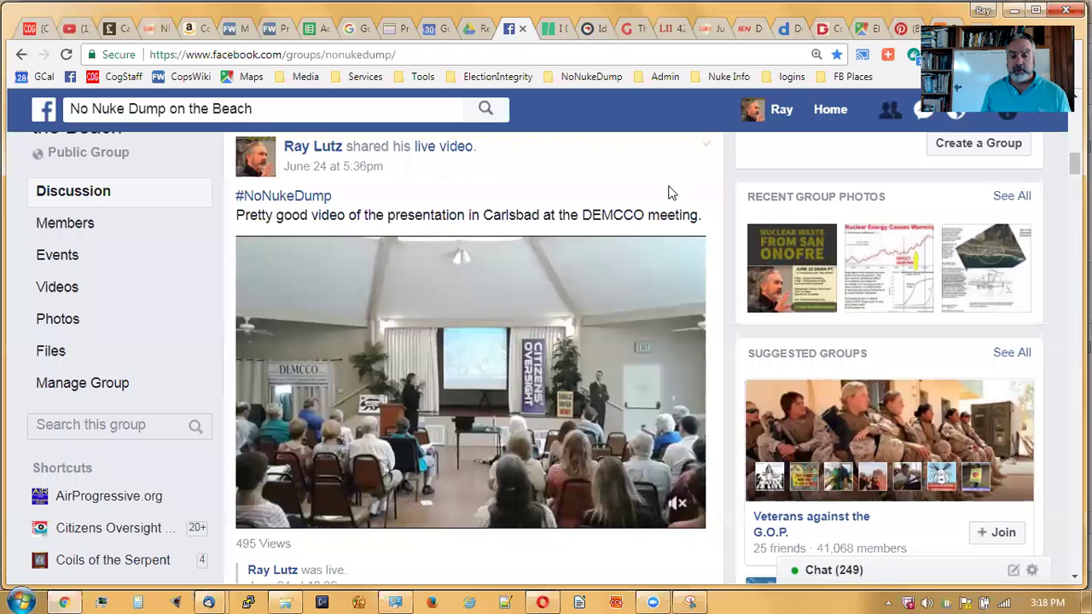
scroll(669, 193, "down", 2)
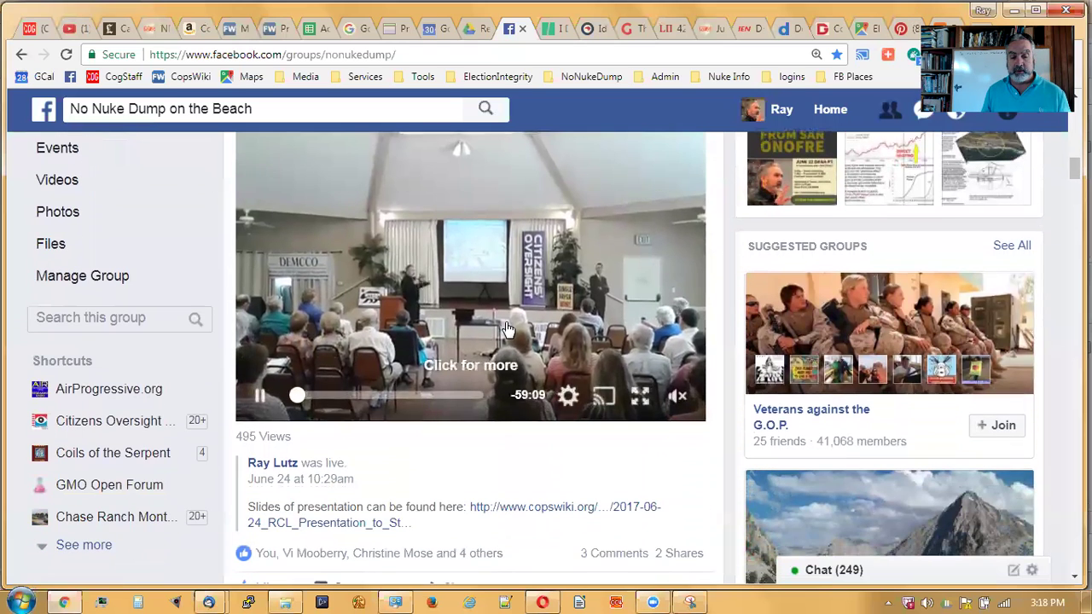
scroll(506, 376, "down", 1)
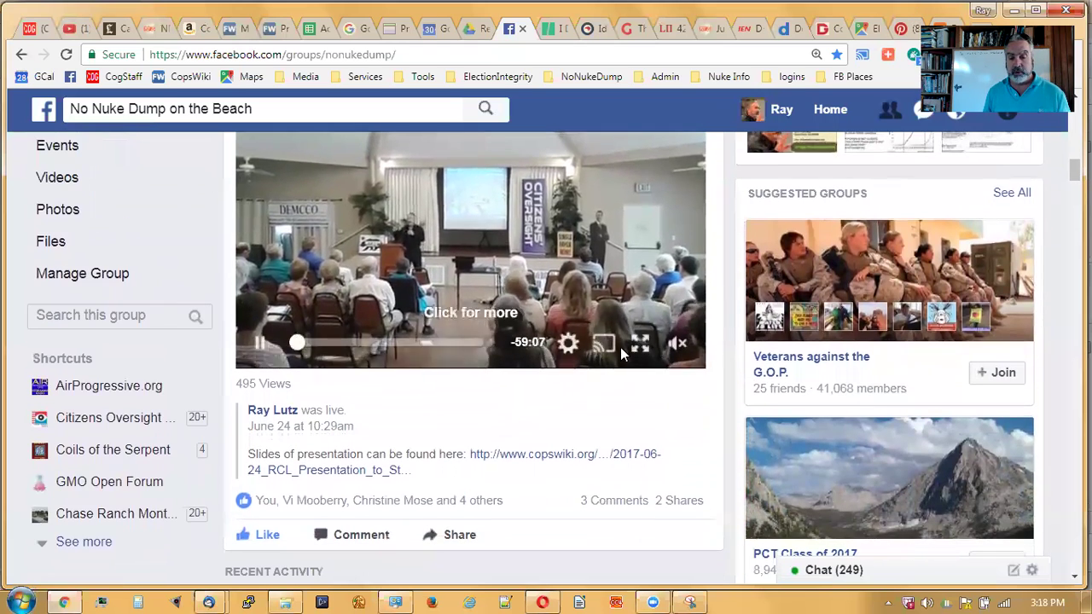
left_click(569, 343)
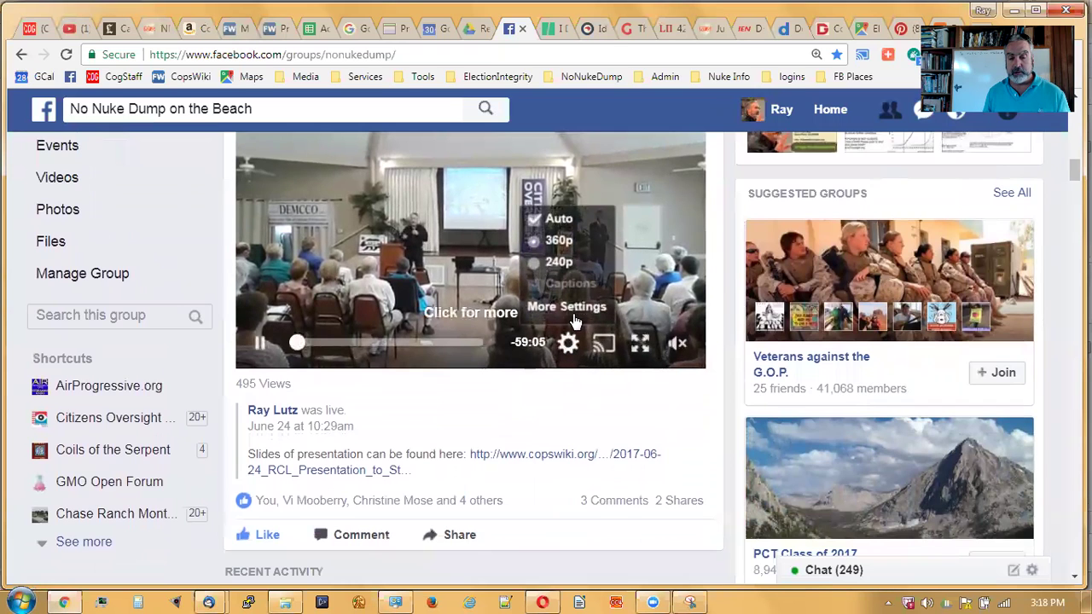
left_click(574, 311)
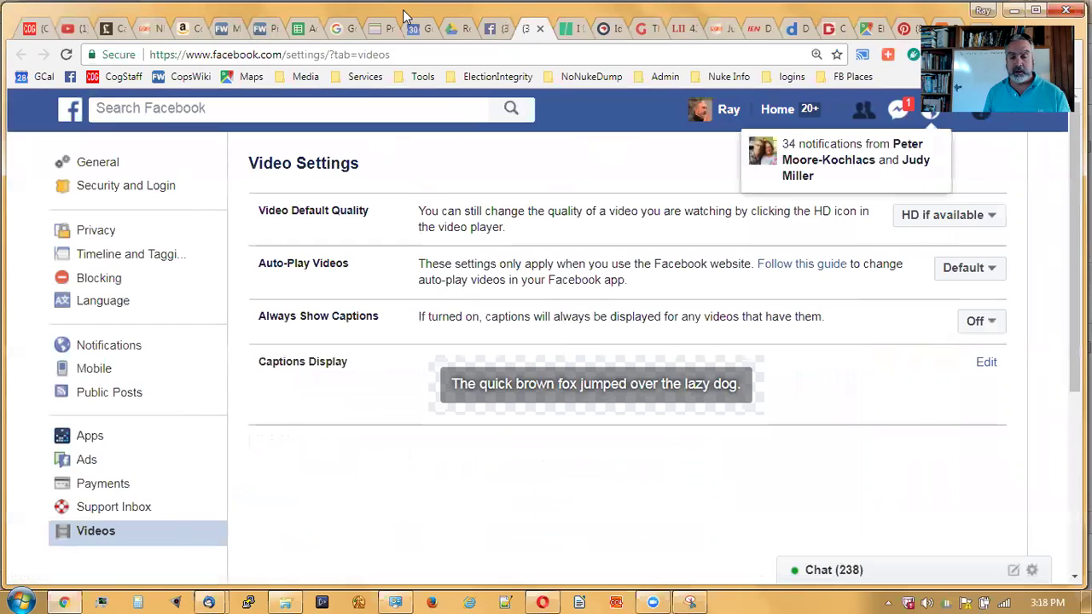
left_click(541, 30)
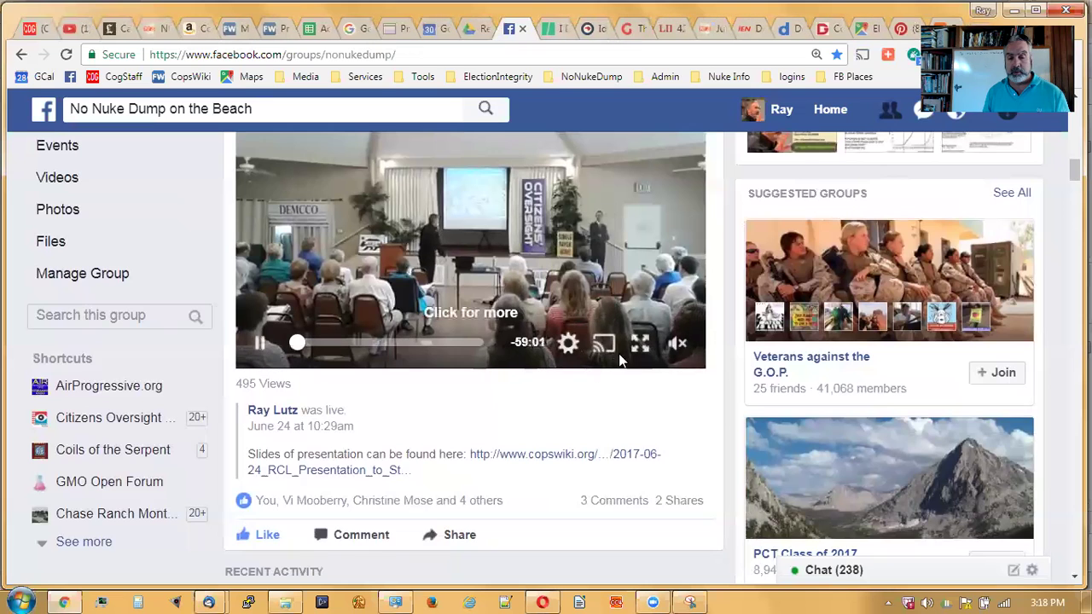
scroll(355, 179, "up", 2)
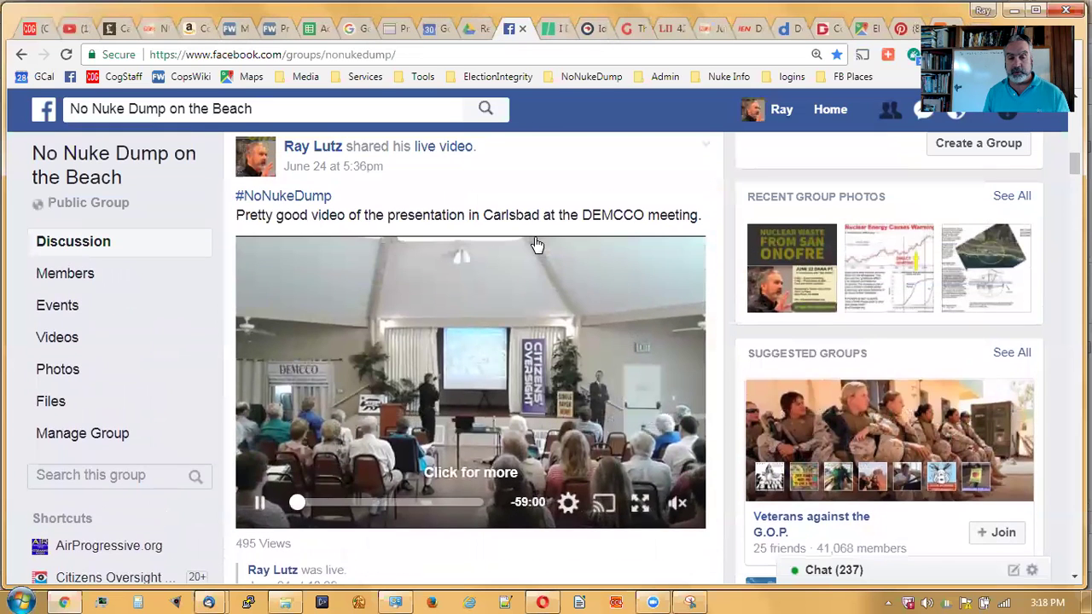
- Open the Carlsbad post on its permalink page and view its video fullscreen briefly
left_click(348, 170)
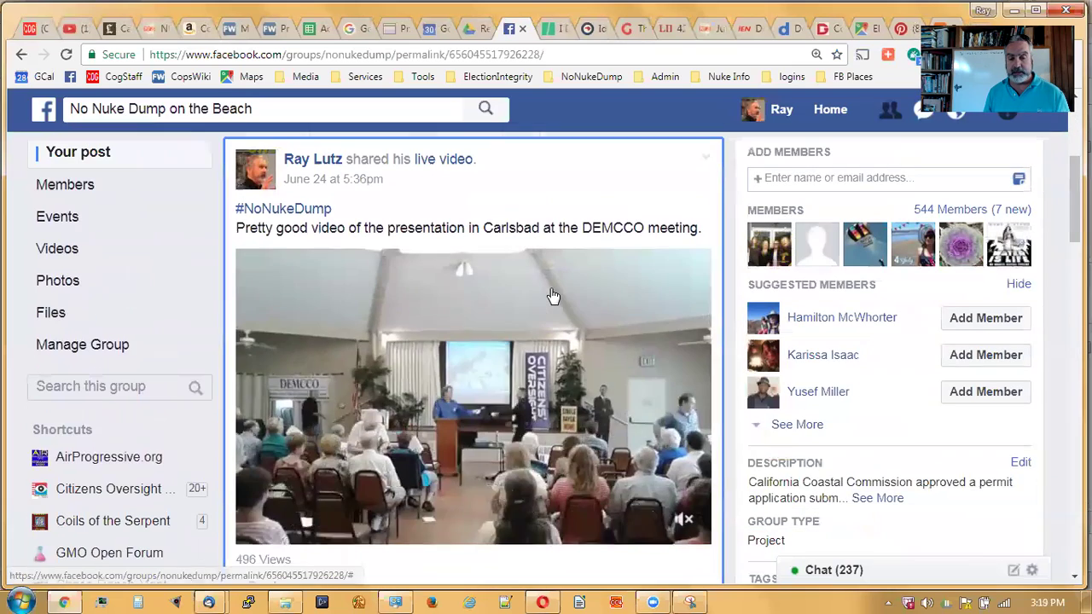
scroll(614, 367, "down", 1)
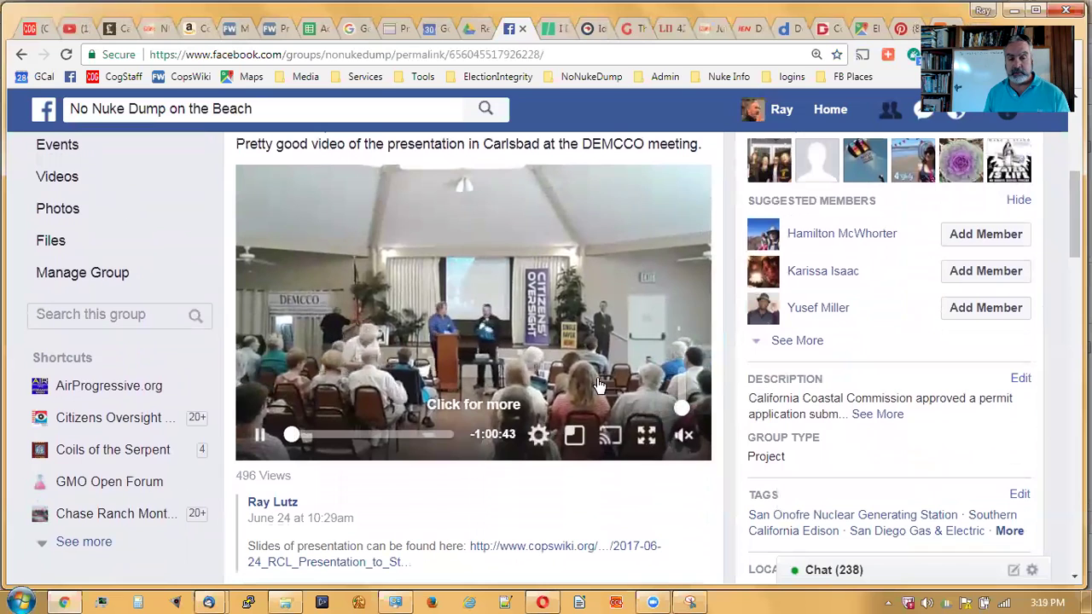
scroll(512, 341, "down", 2)
left_click(538, 301)
left_click(535, 307)
scroll(577, 235, "up", 2)
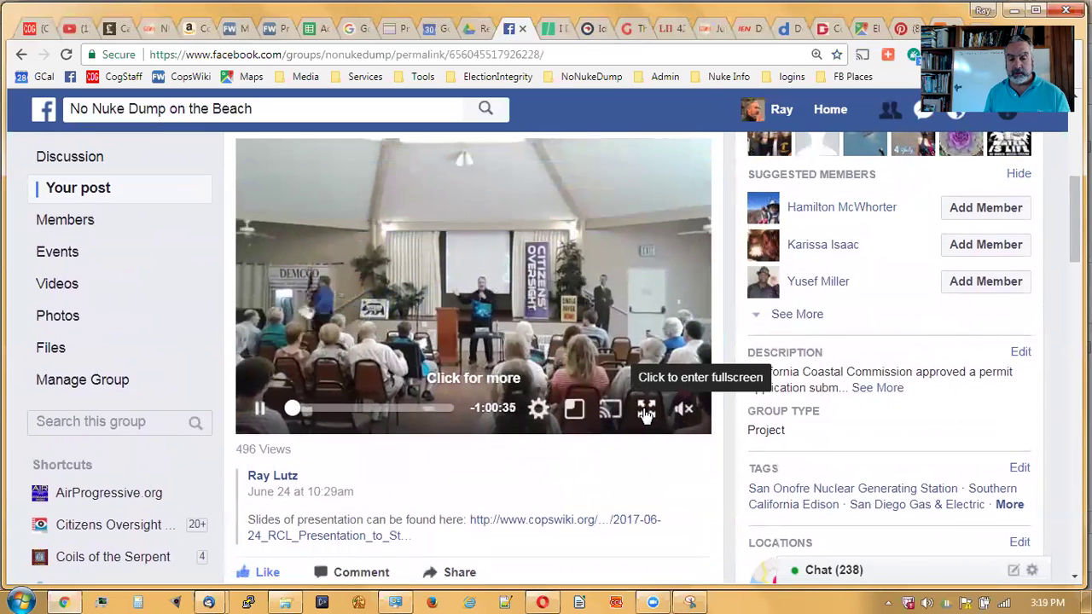
left_click(646, 411)
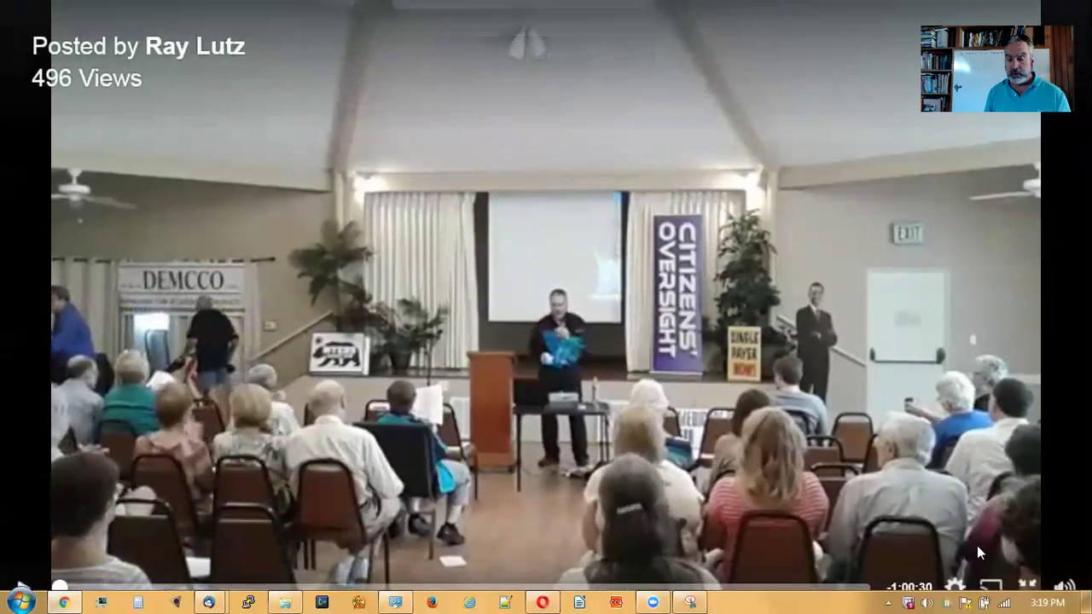
left_click(1030, 587)
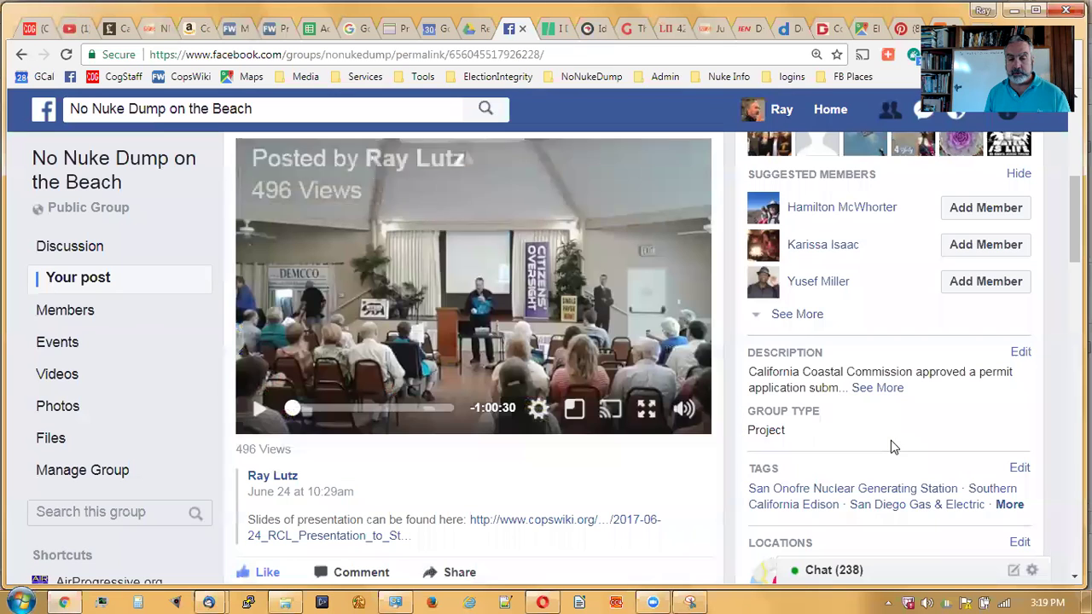
- Open and dismiss the post's Share options, then scroll through the permalink page
scroll(561, 399, "down", 1)
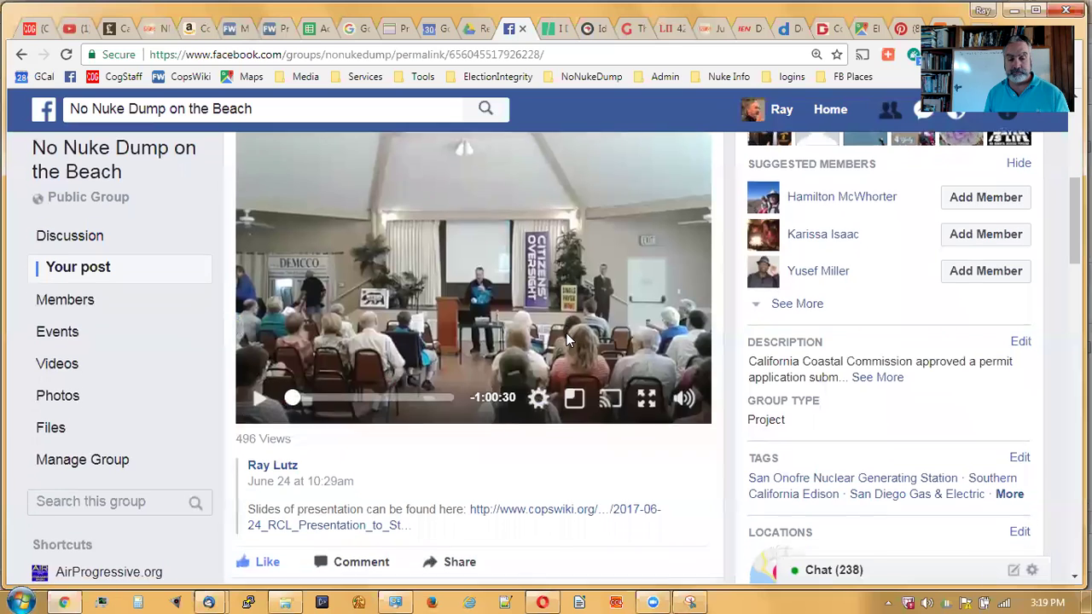
scroll(549, 441, "down", 1)
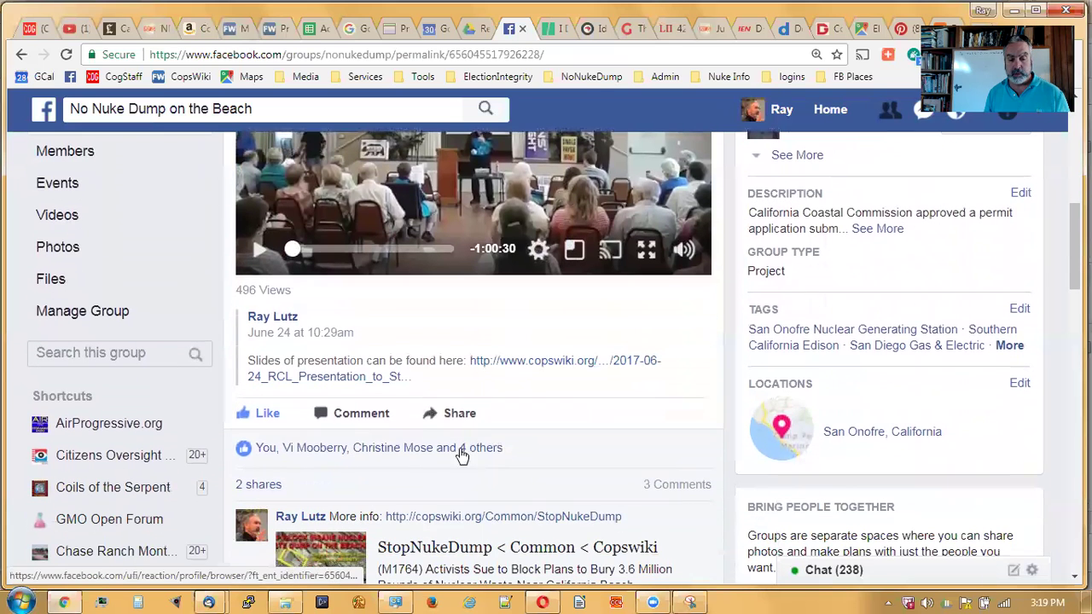
left_click(455, 416)
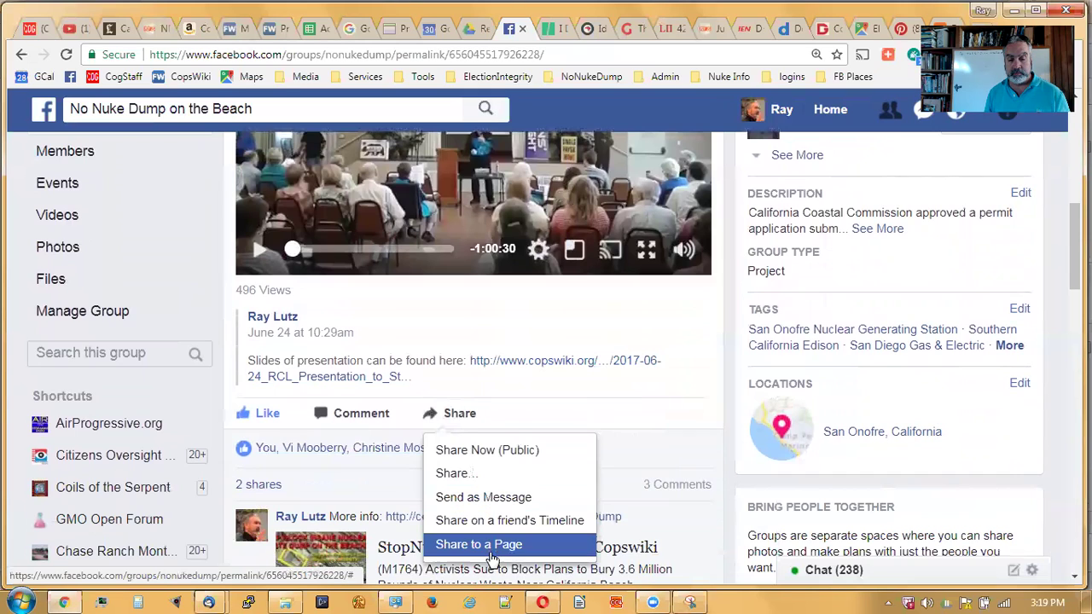
left_click(571, 386)
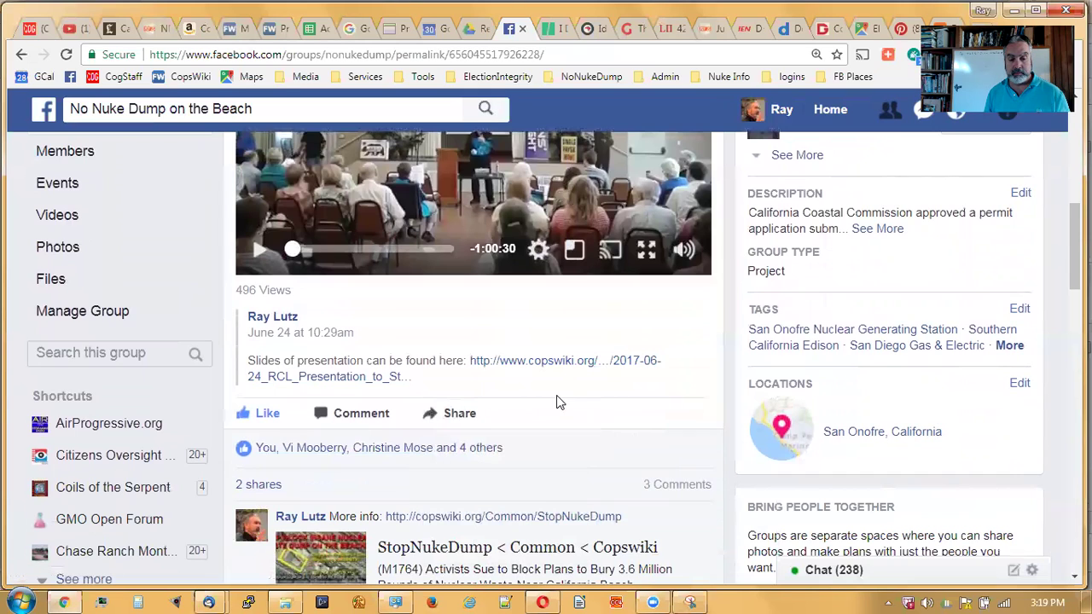
scroll(571, 408, "up", 3)
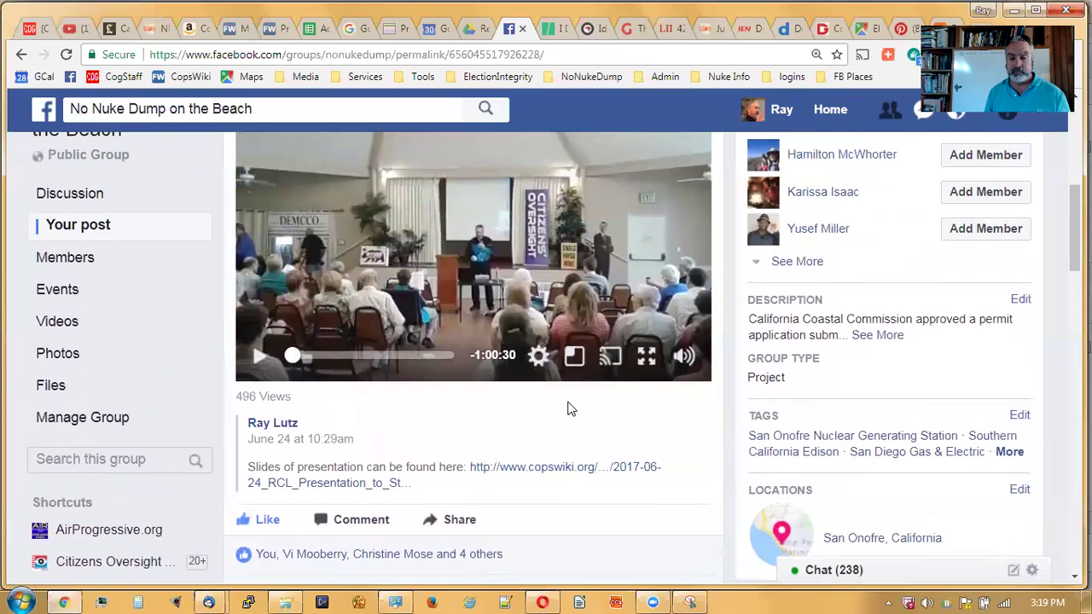
scroll(576, 388, "up", 2)
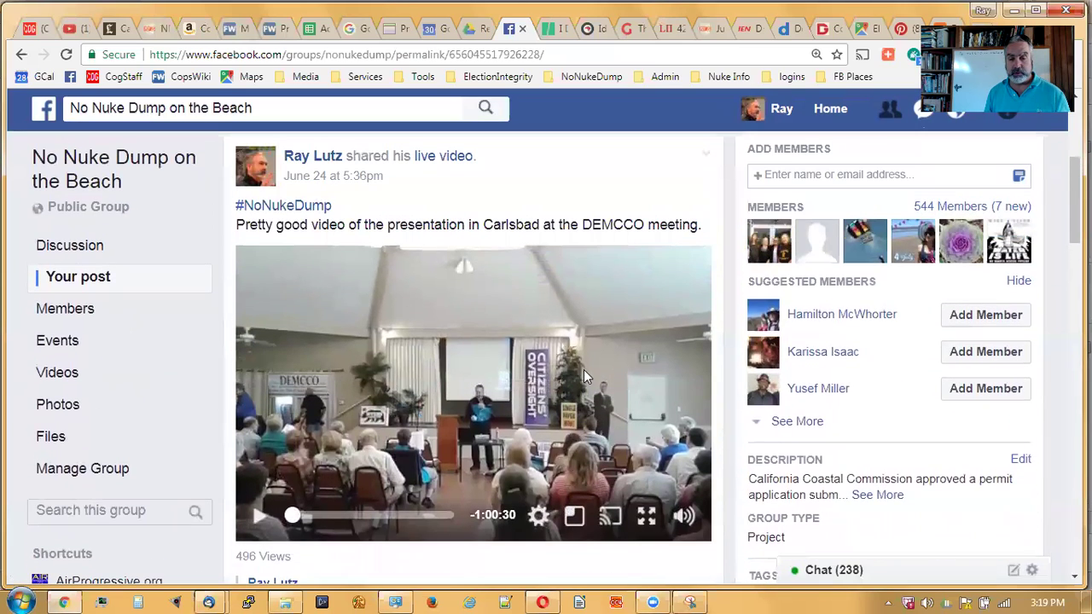
scroll(587, 373, "down", 3)
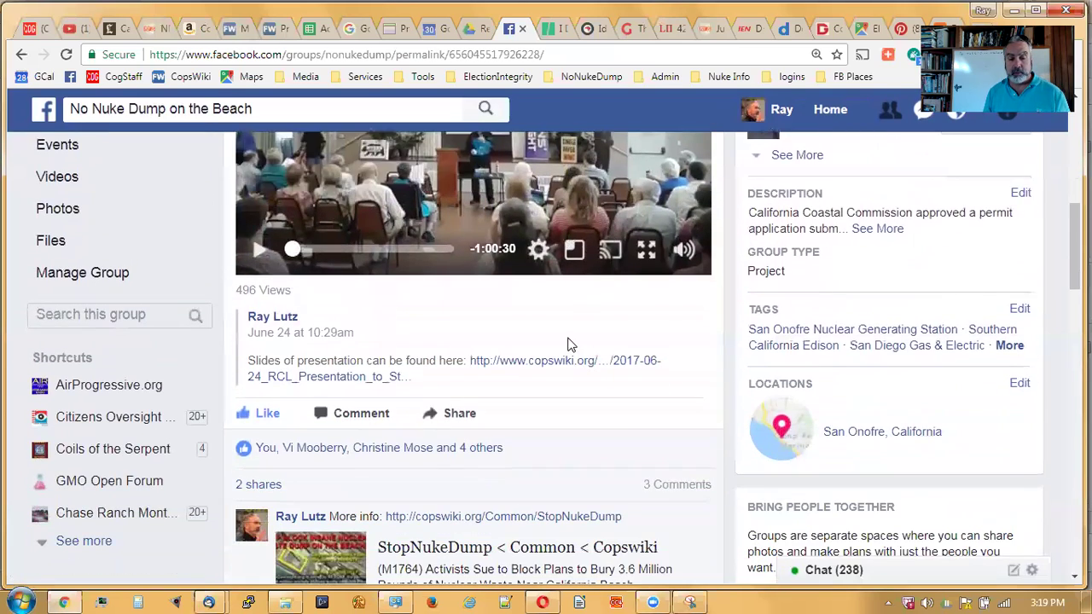
scroll(570, 345, "down", 1)
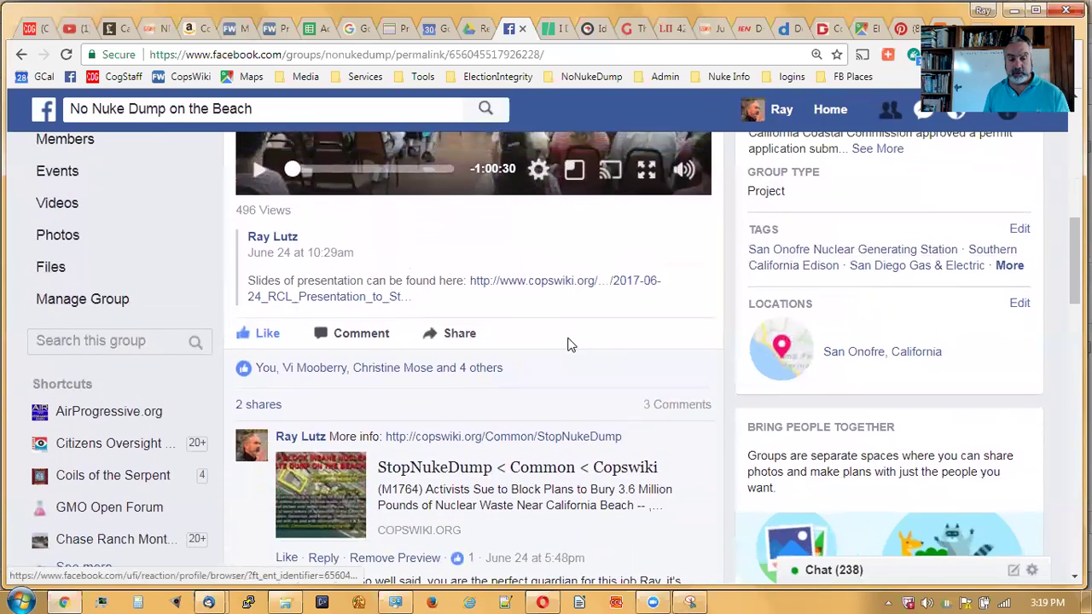
scroll(570, 345, "up", 1)
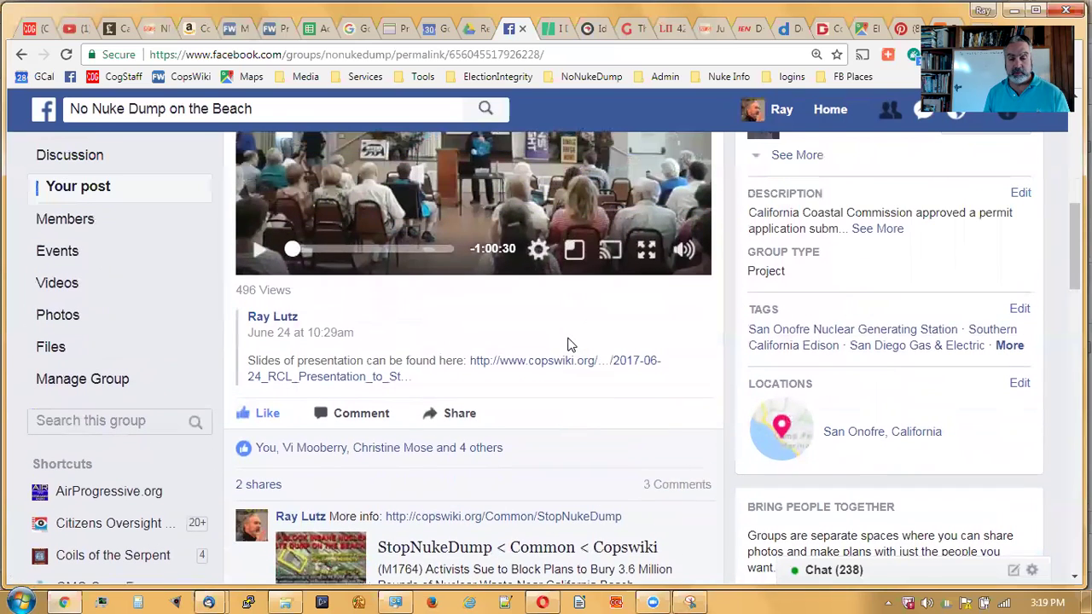
scroll(570, 344, "up", 1)
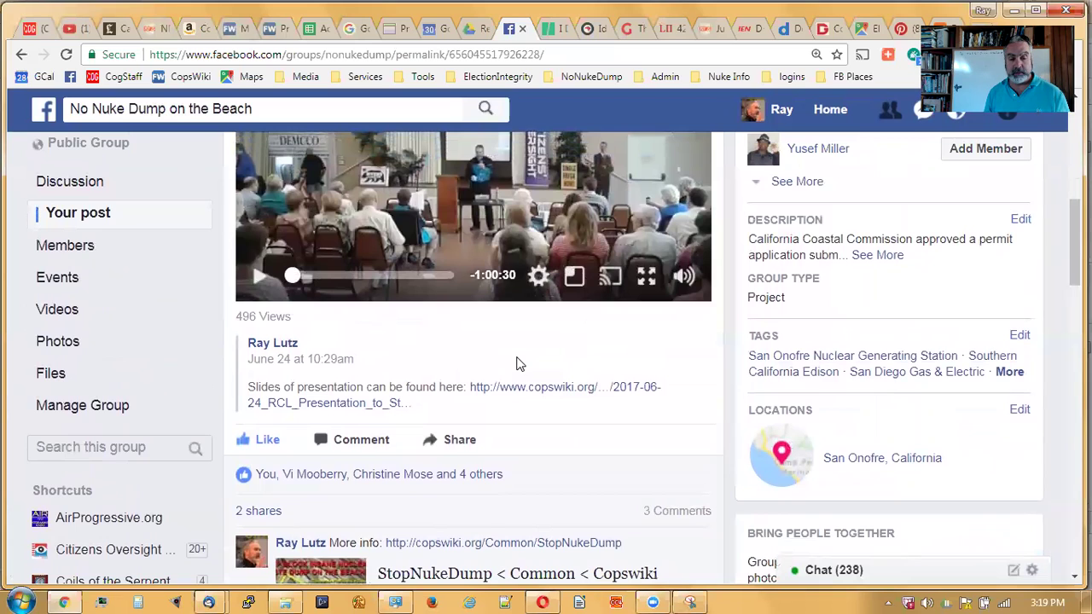
scroll(516, 365, "up", 1)
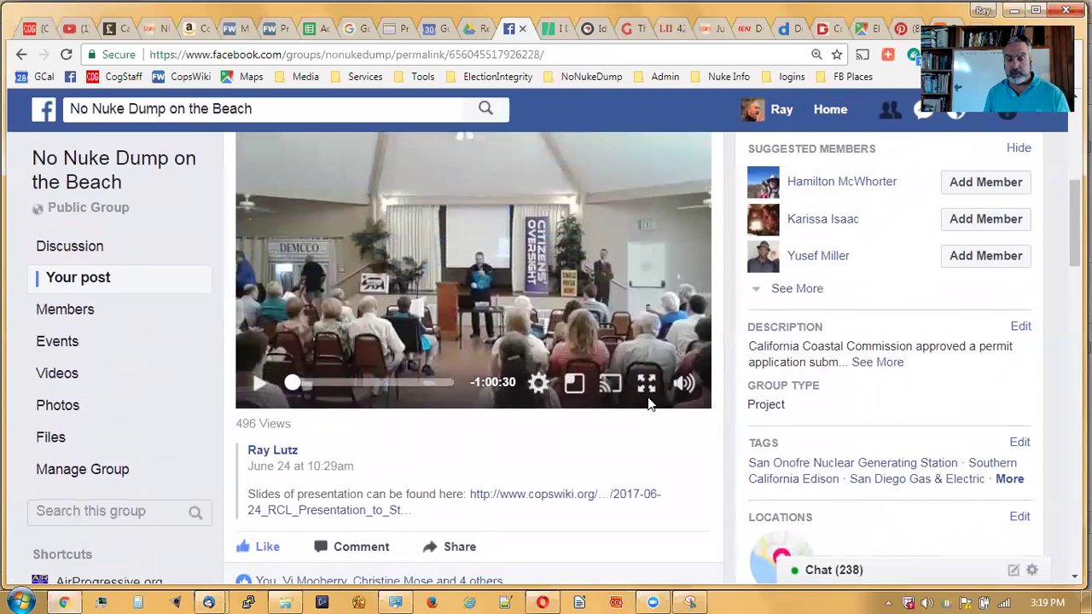
mouse_move(685, 386)
scroll(620, 440, "up", 1)
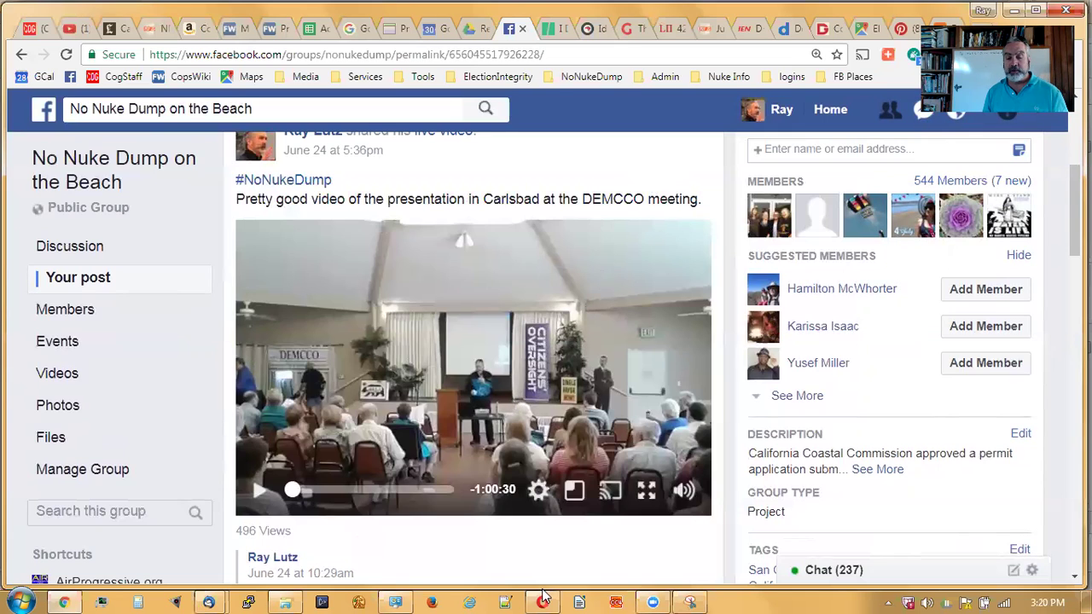
- Enlarge the compose window and delete the draft's body text and image, leaving only the signature
mouse_move(208, 602)
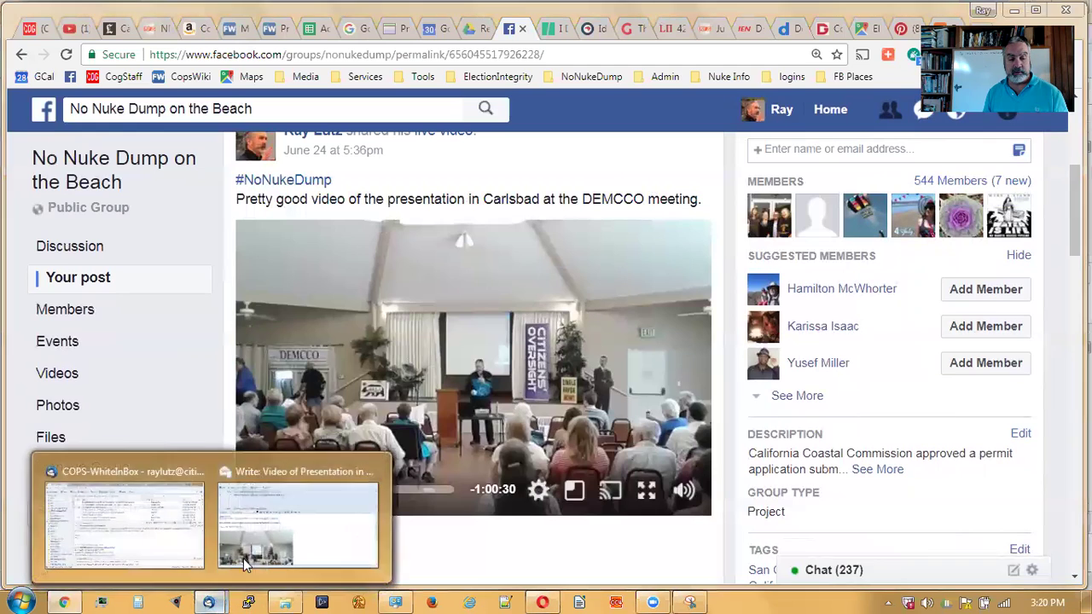
left_click(341, 512)
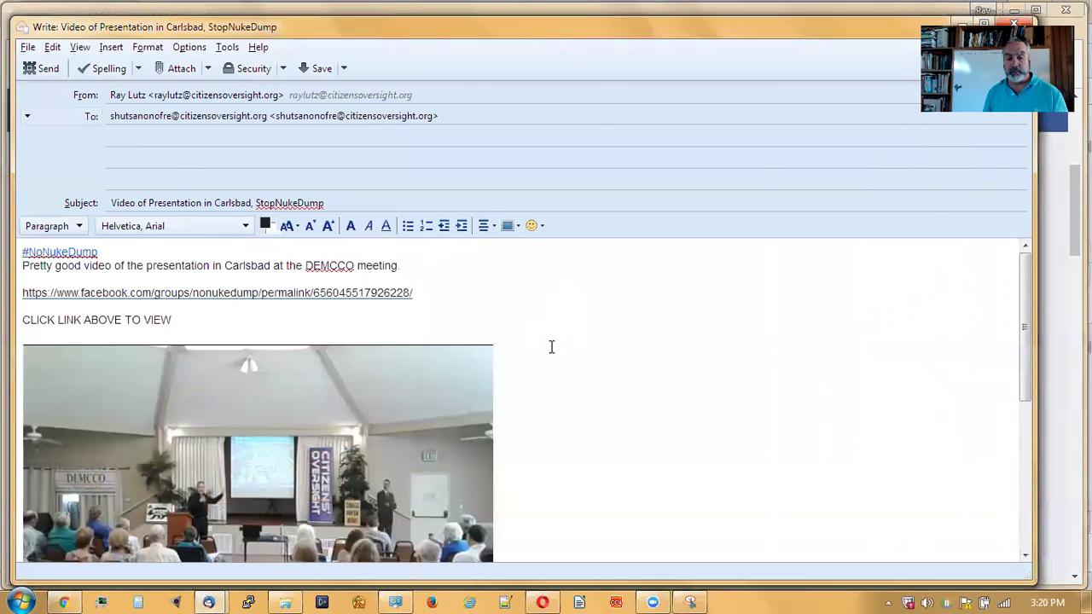
scroll(552, 346, "down", 2)
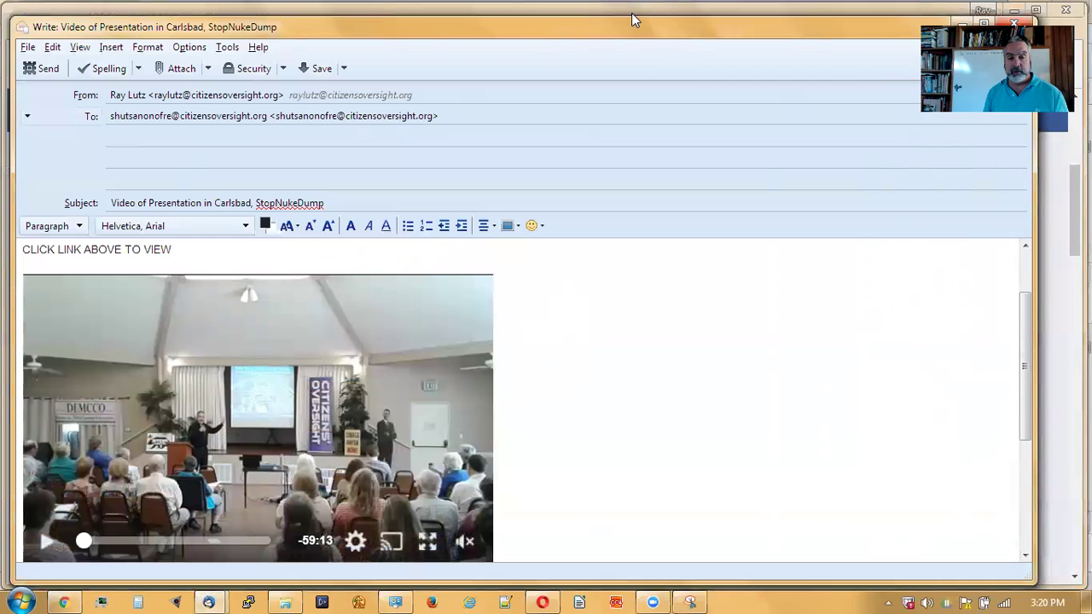
left_click_drag(631, 15, 631, 1)
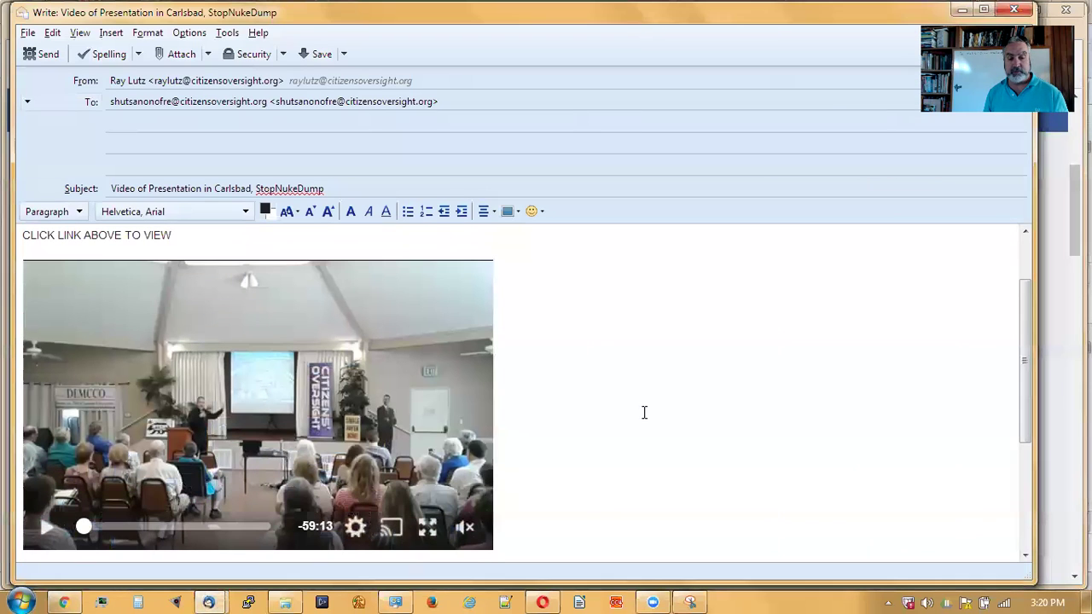
scroll(644, 413, "up", 2)
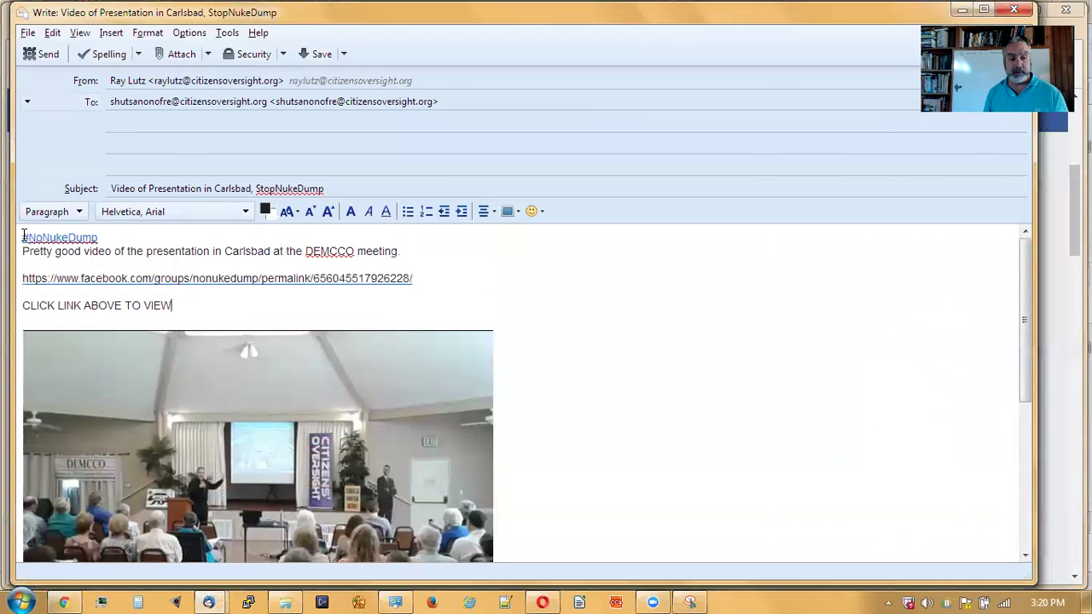
left_click_drag(24, 236, 624, 458)
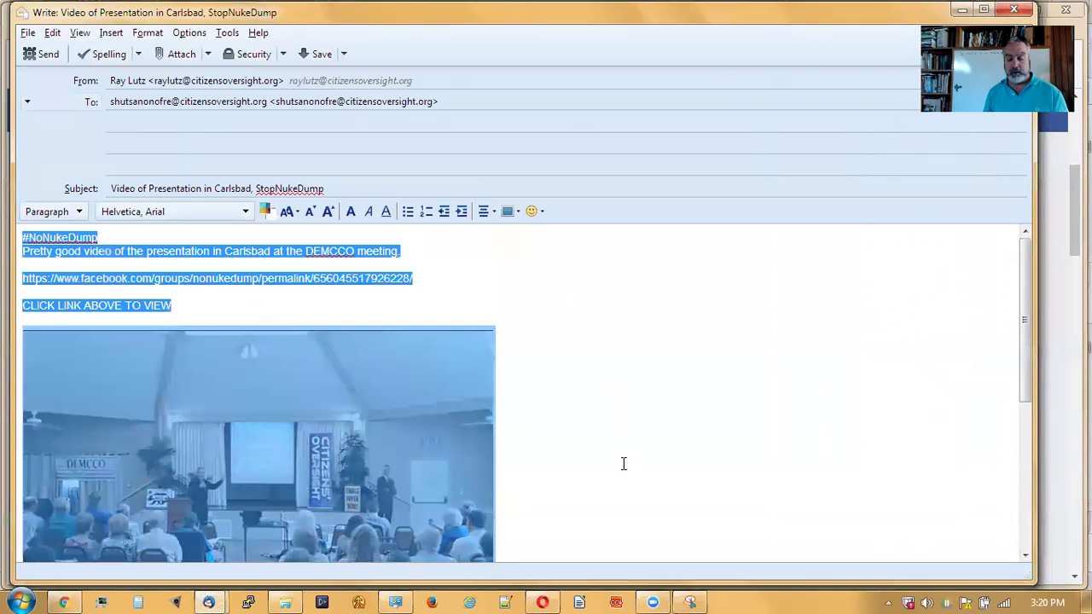
key("Delete")
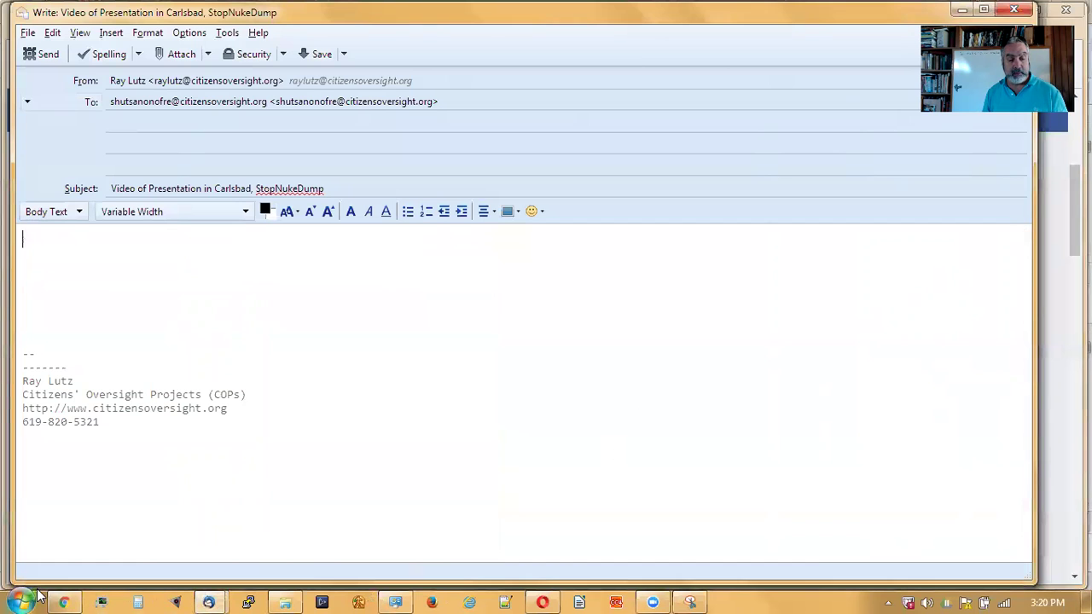
left_click(64, 602)
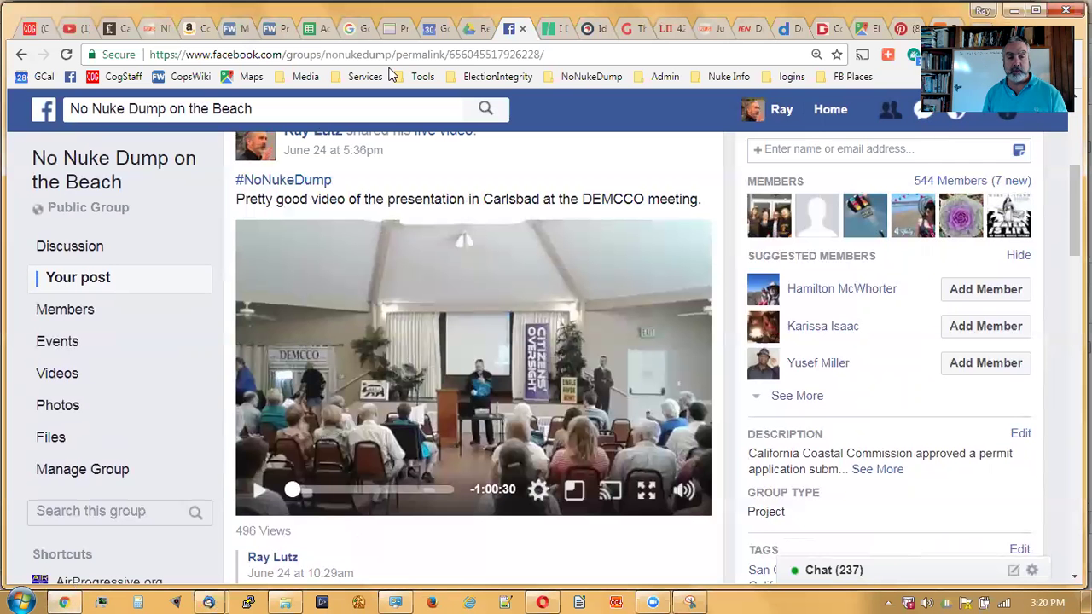
- Open the Stop Nuke Dump topic page and scroll down its summary list
left_click(278, 33)
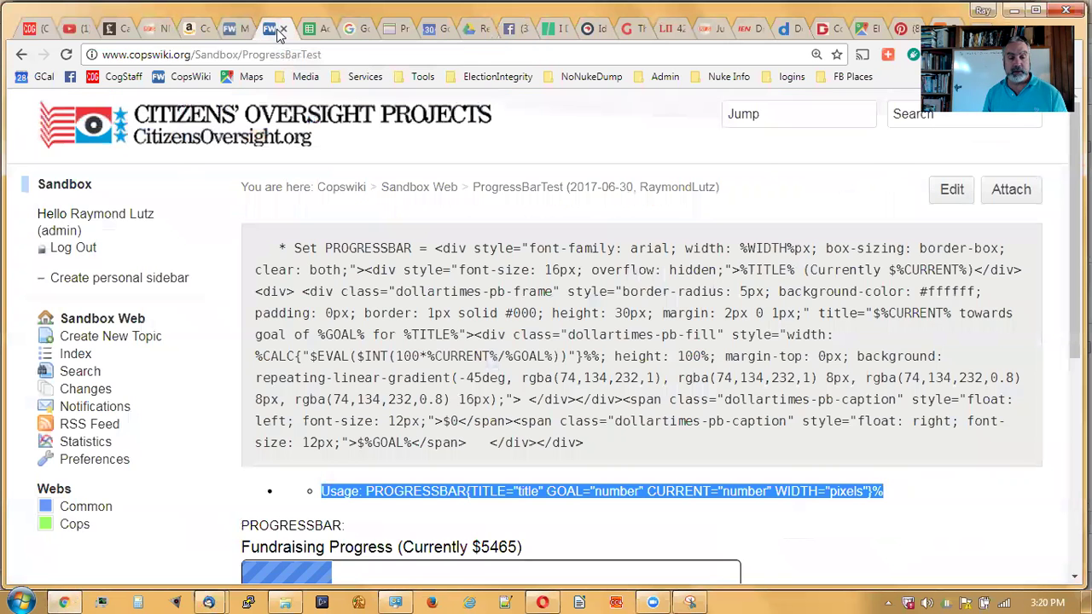
left_click(240, 32)
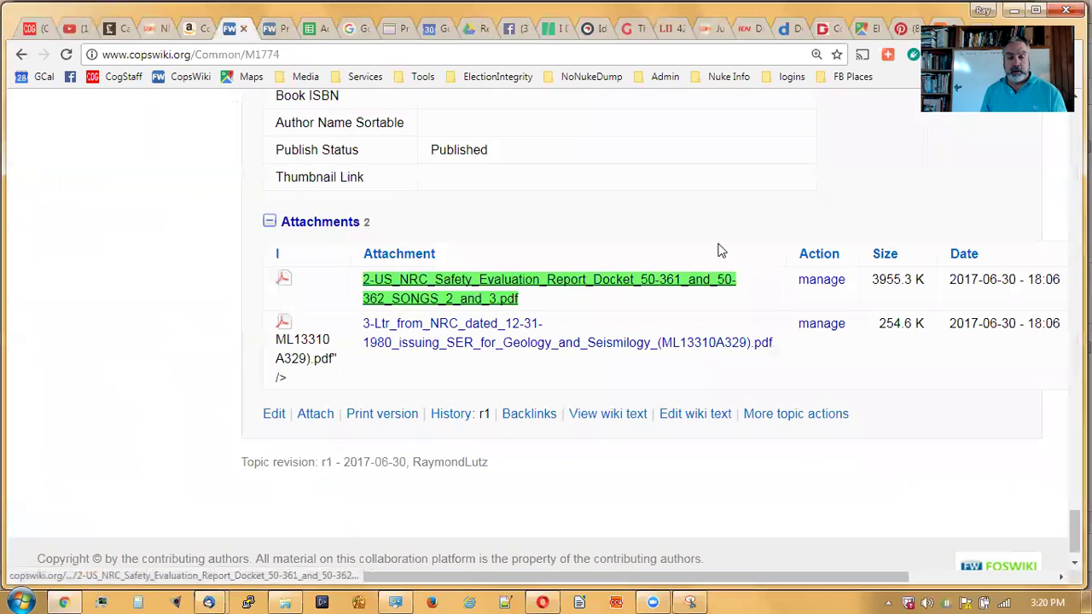
key("Home")
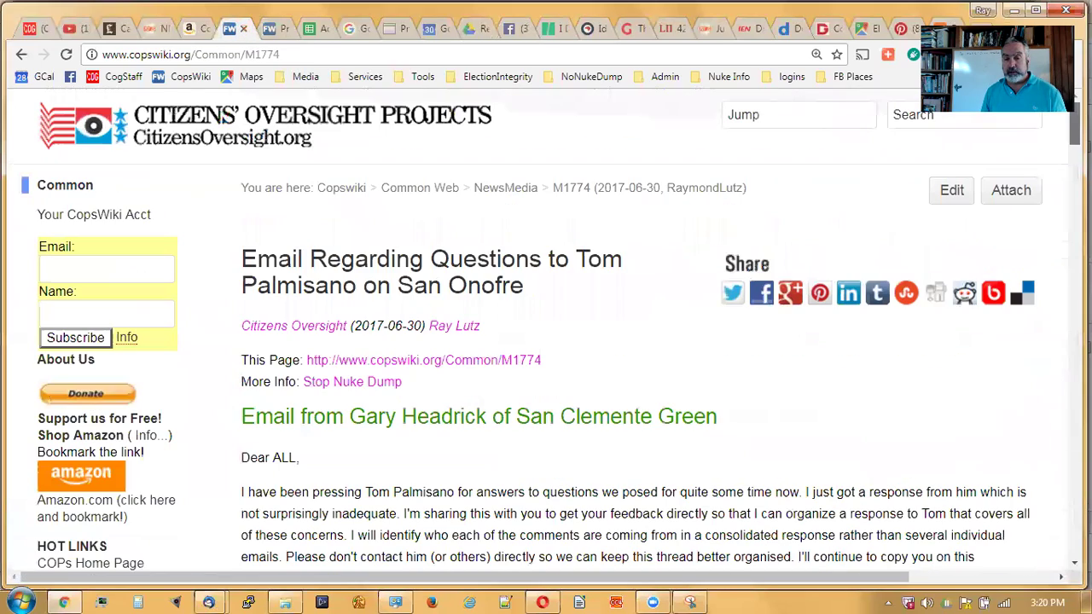
left_click(371, 384)
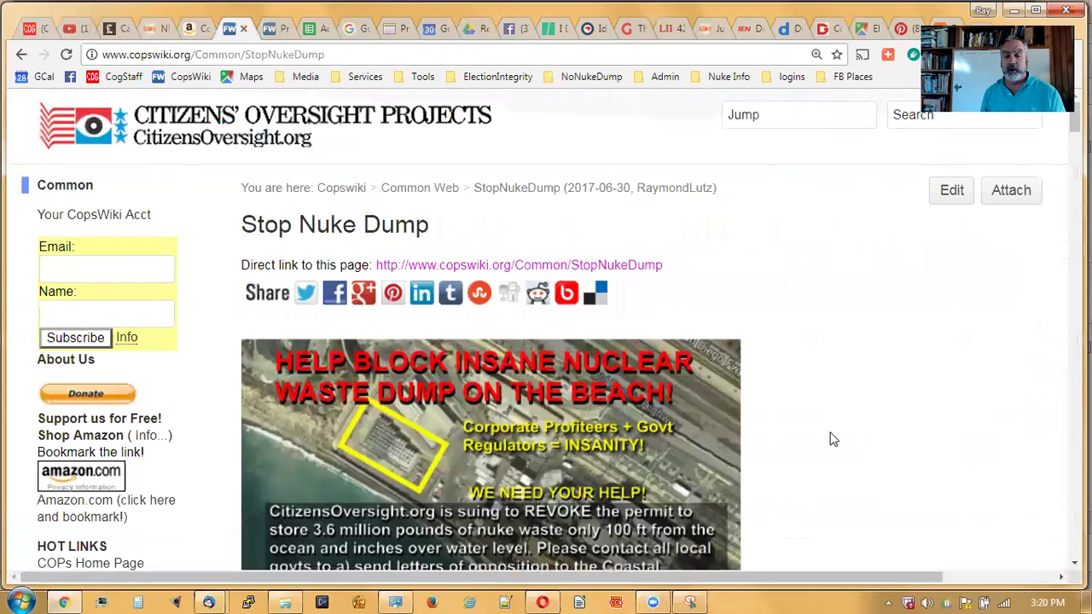
scroll(827, 440, "down", 2)
scroll(826, 440, "down", 1)
scroll(826, 441, "down", 3)
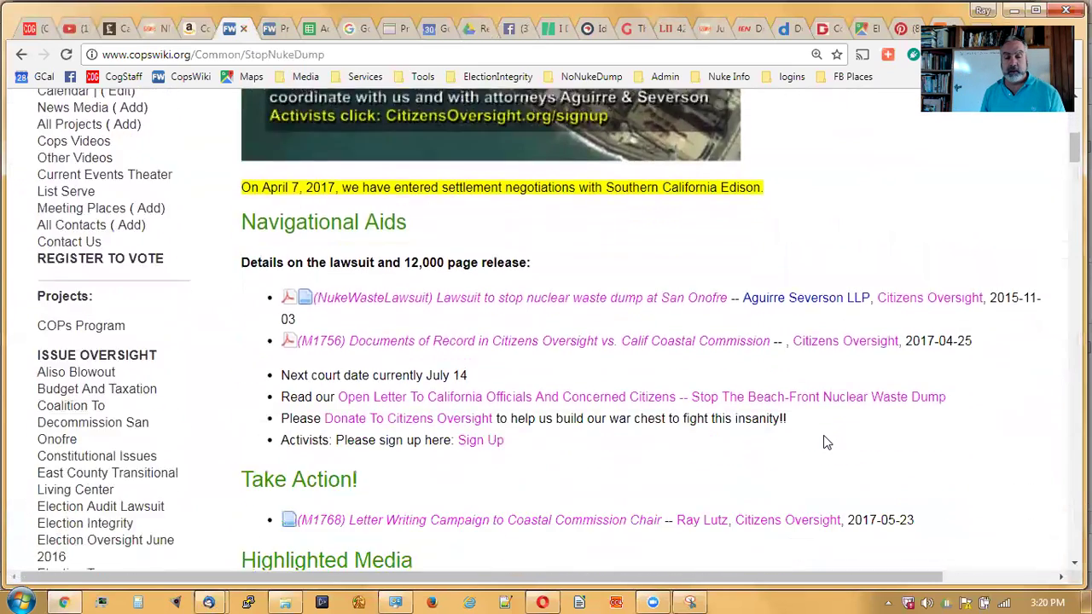
scroll(646, 422, "down", 4)
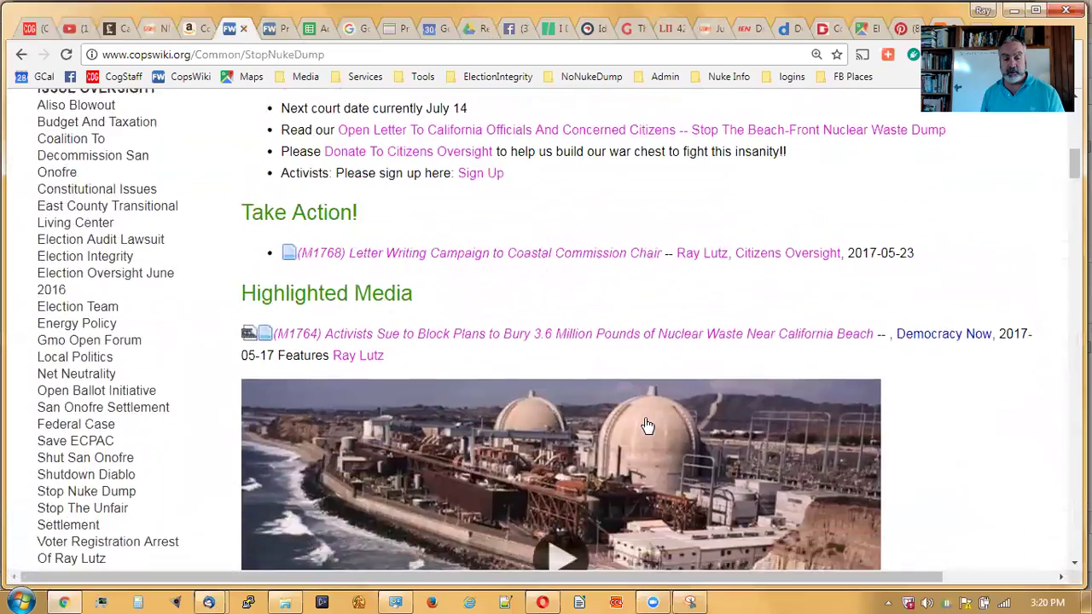
scroll(645, 423, "down", 5)
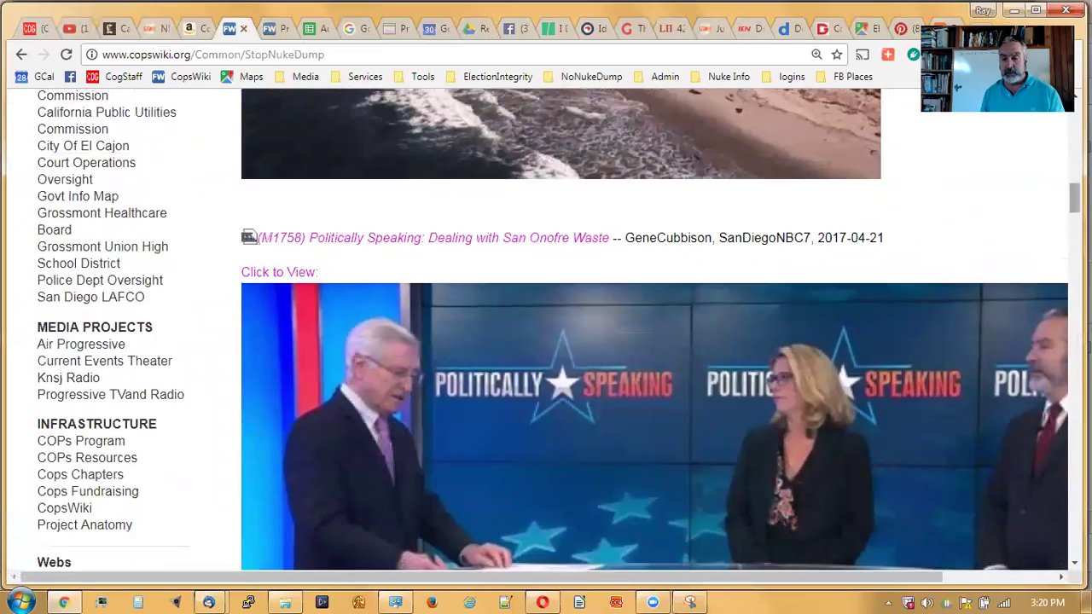
scroll(1067, 244, "down", 5)
scroll(1067, 244, "down", 10)
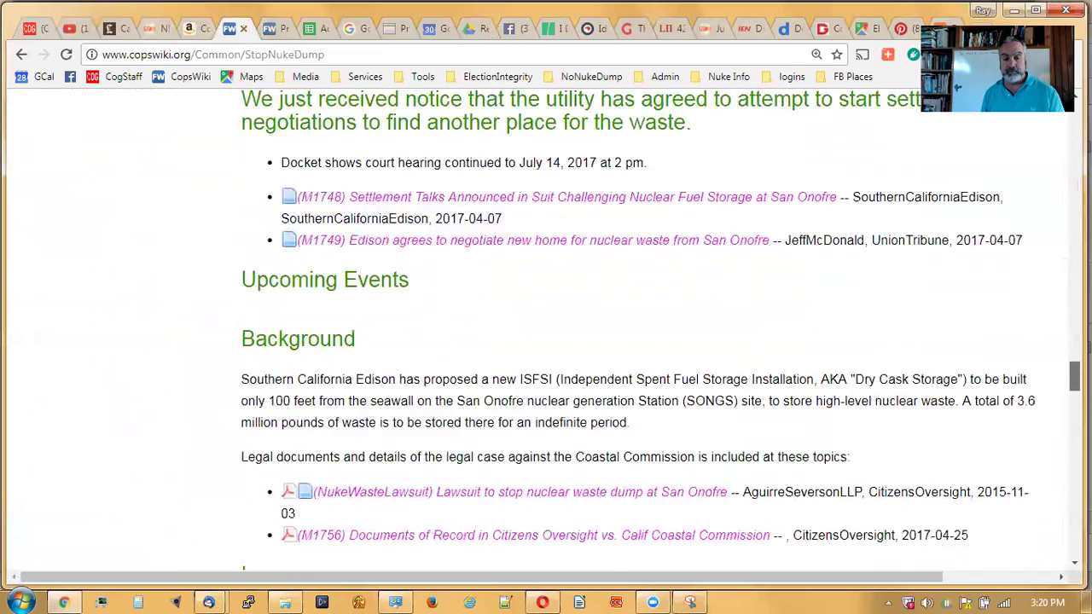
scroll(546, 341, "down", 5)
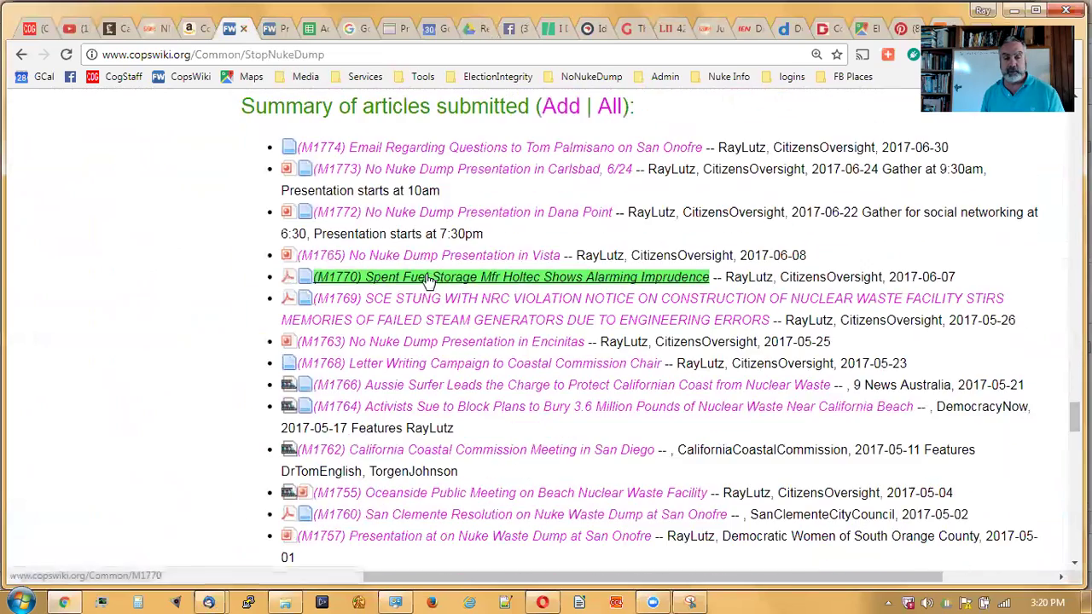
- Open the M1773 Carlsbad presentation topic and select its web address
left_click(415, 171)
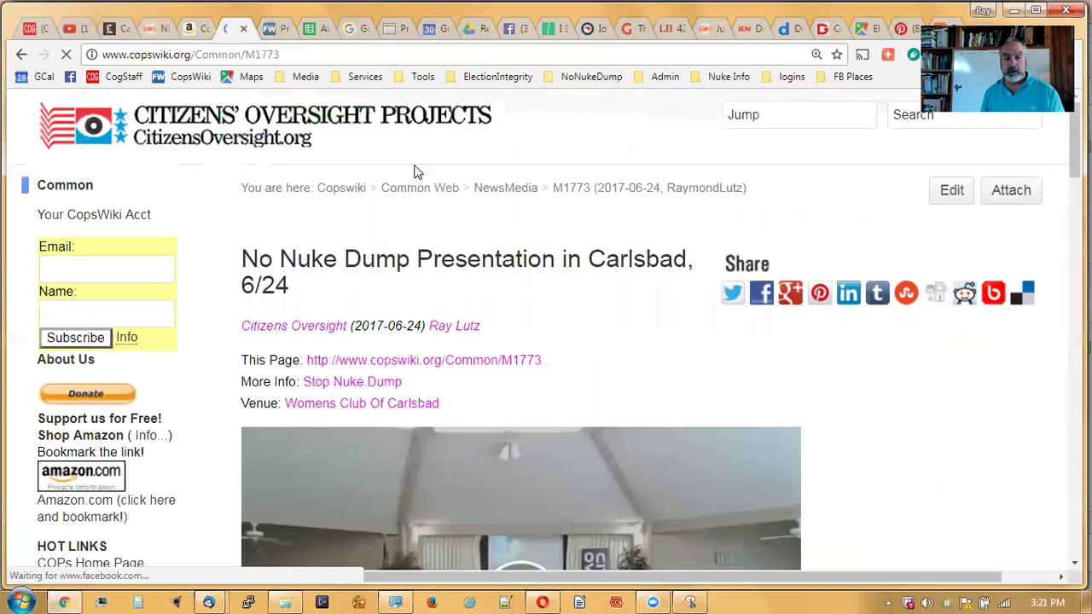
scroll(921, 403, "down", 2)
scroll(920, 403, "down", 2)
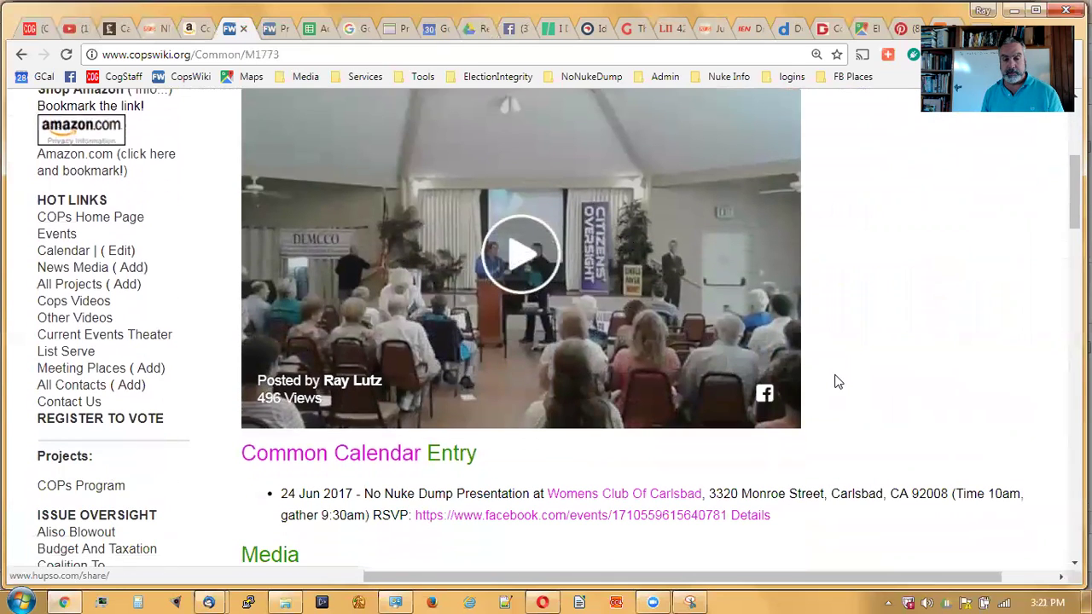
scroll(770, 330, "up", 1)
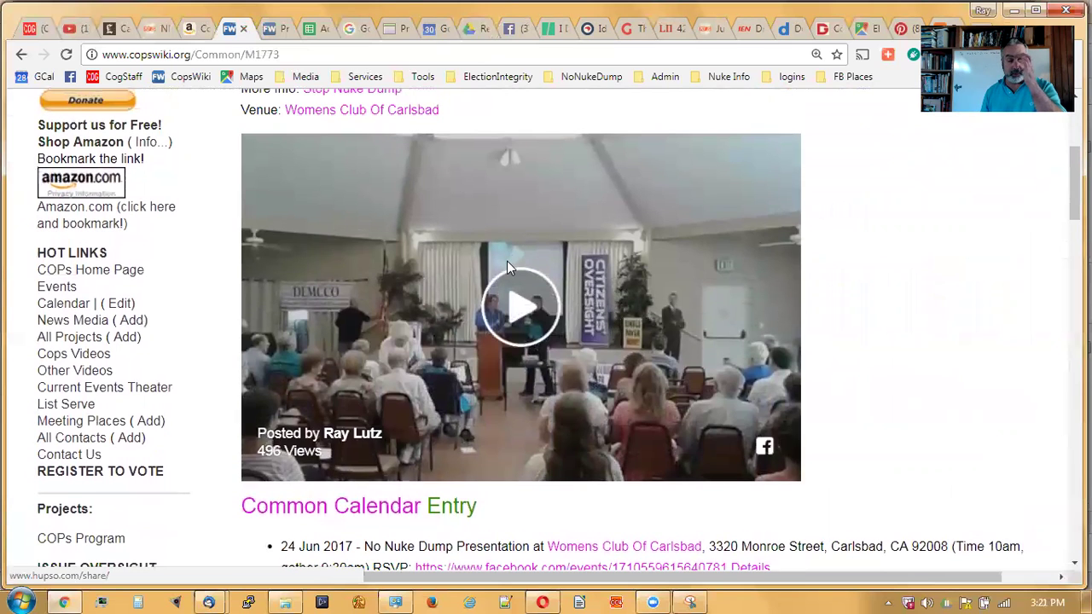
scroll(507, 265, "up", 3)
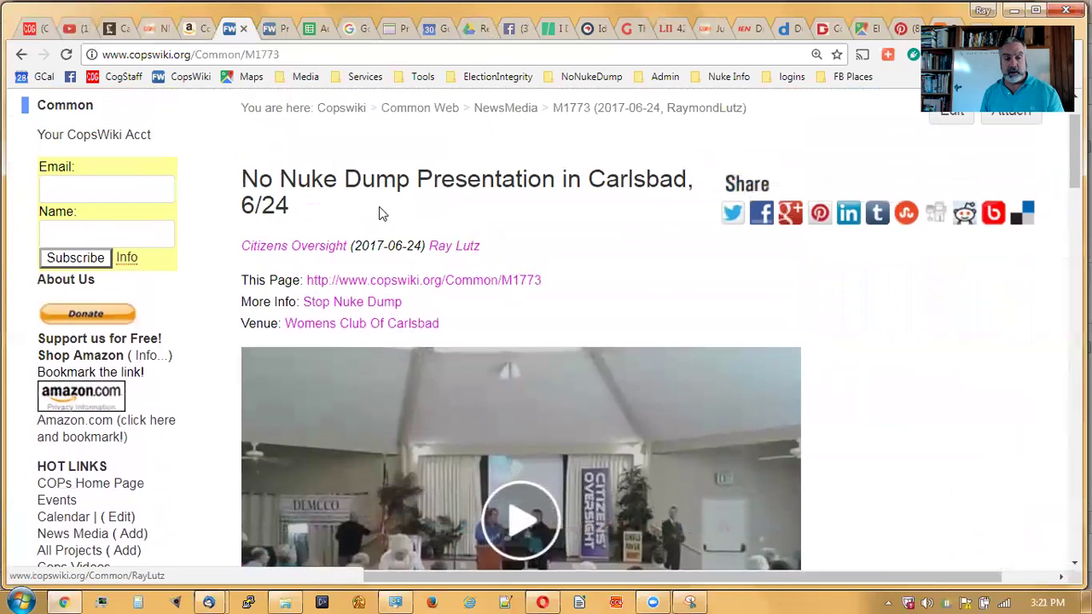
left_click(342, 53)
key("ctrl+c")
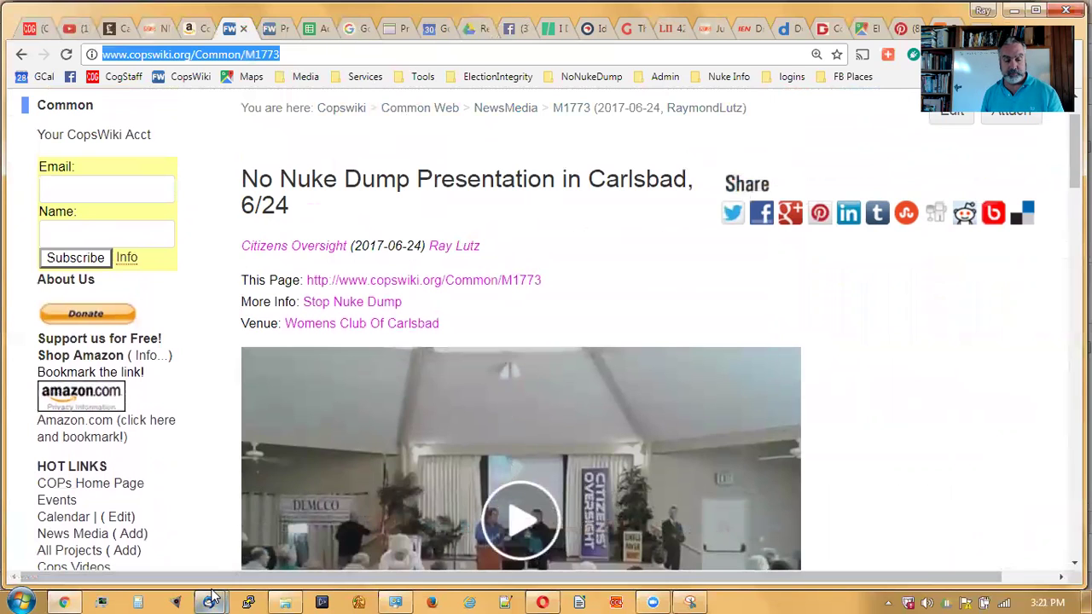
mouse_move(208, 602)
left_click(273, 541)
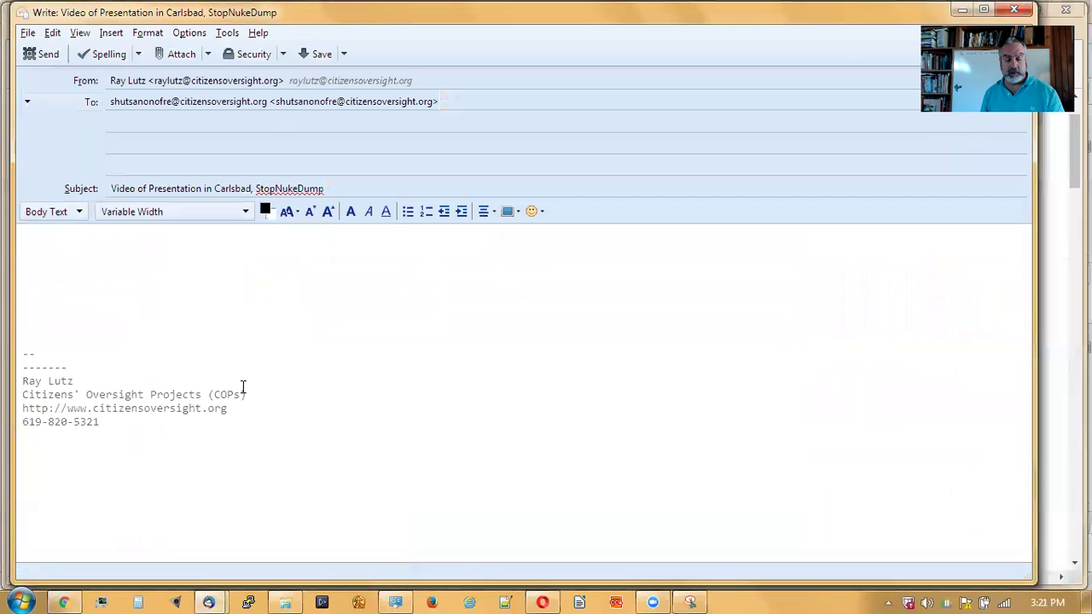
type("View Stop Nuke Dump Presn")
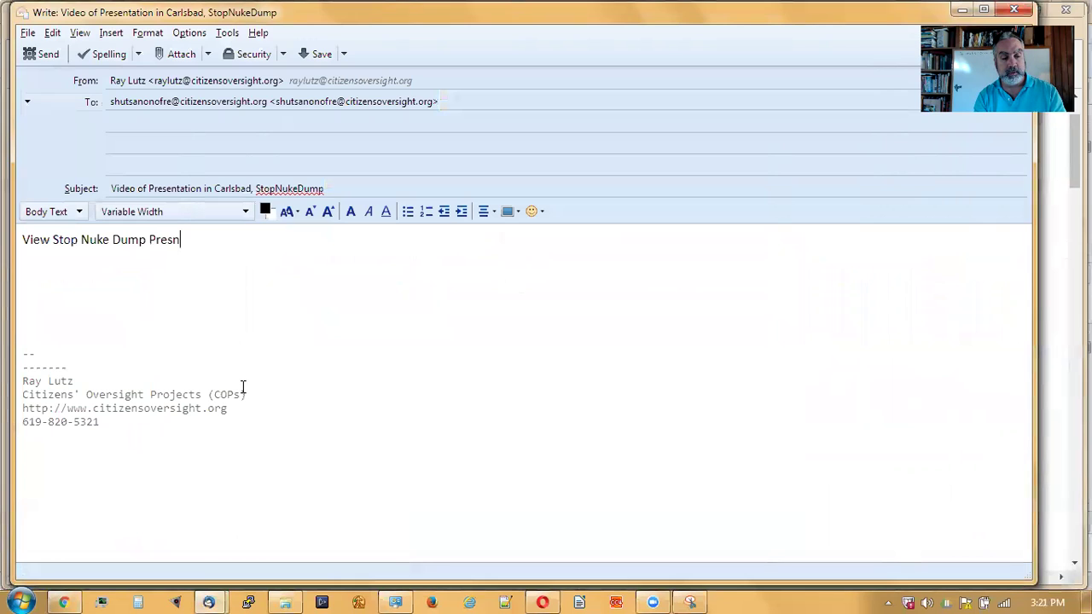
type("arlsbad.")
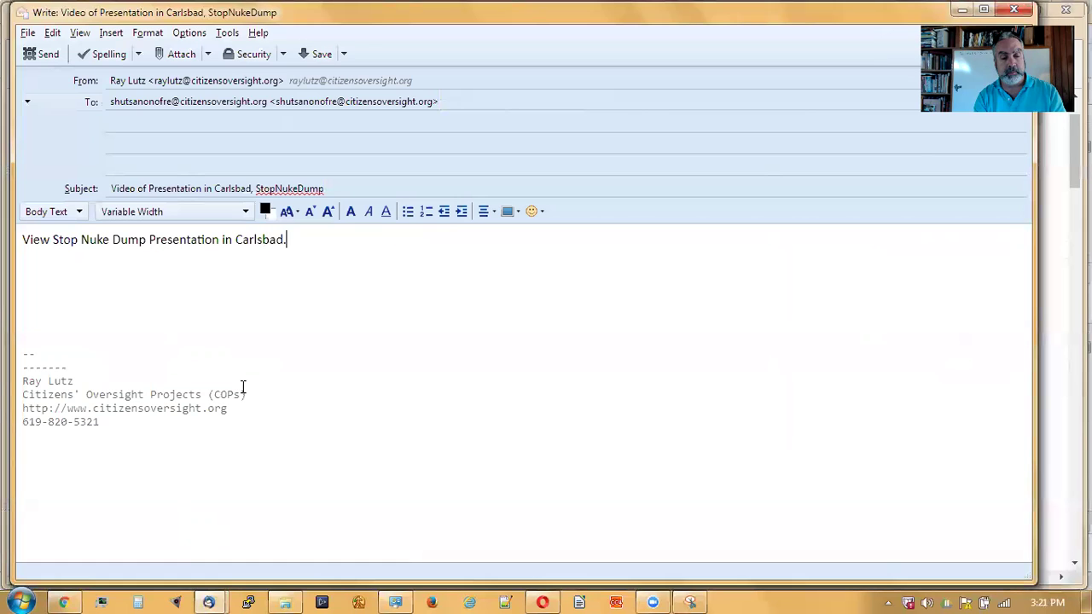
key("Return")
key("Return")
key("ctrl+v")
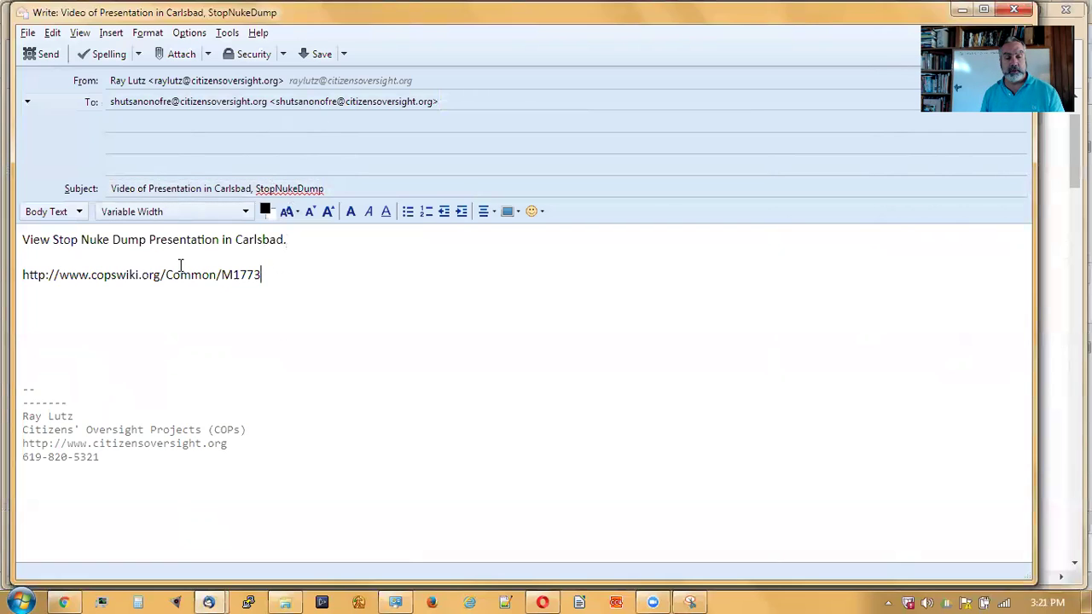
key("shift+Home")
key("Down")
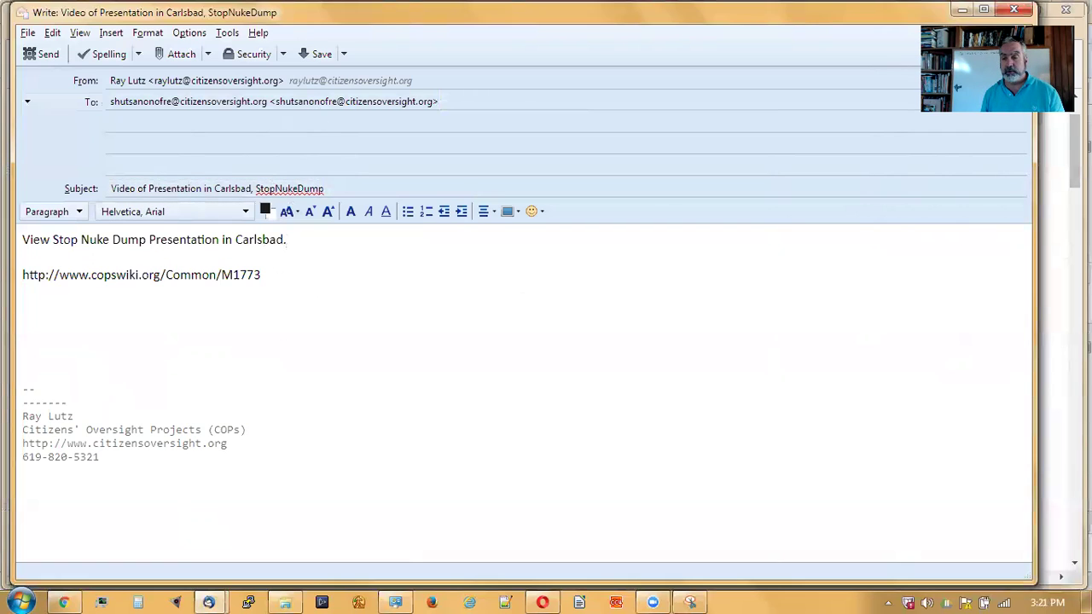
key("alt+Tab")
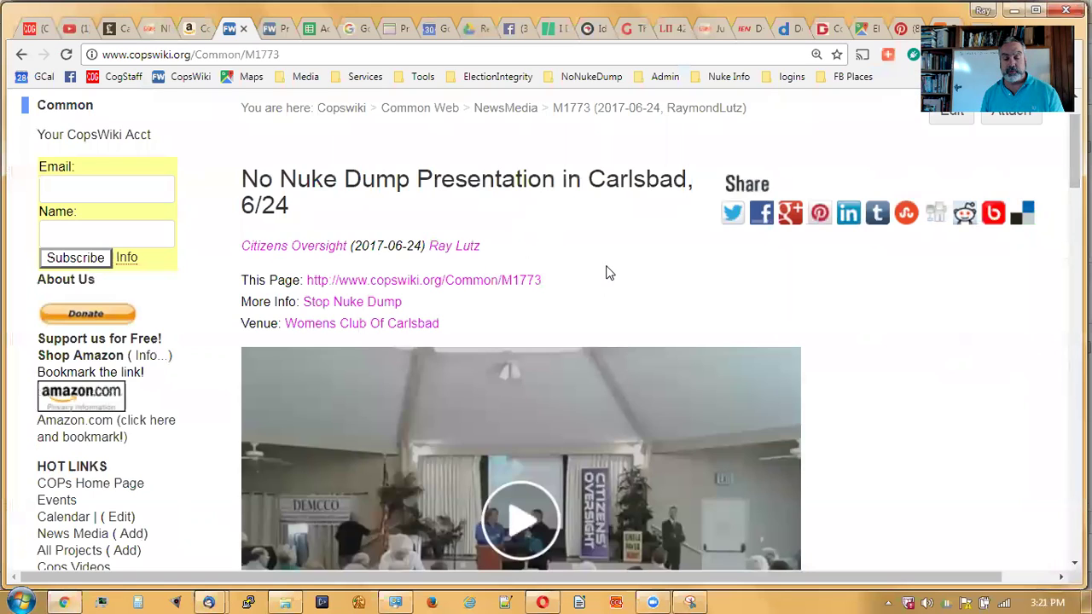
- Open the M1773 topic's wiki text for editing
scroll(644, 345, "down", 2)
scroll(644, 380, "down", 1)
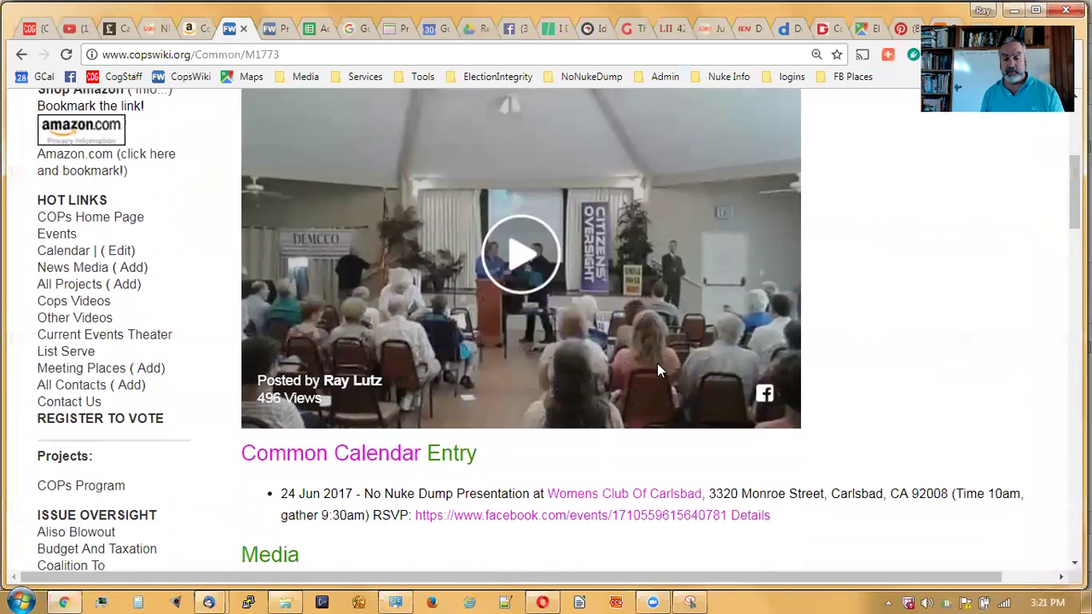
scroll(629, 327, "down", 10)
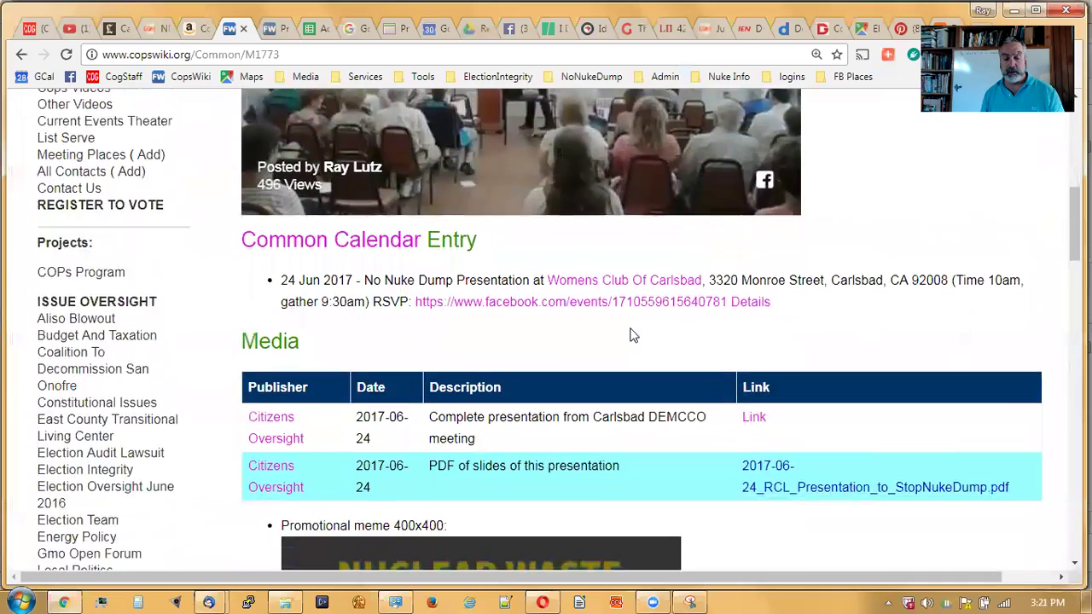
scroll(634, 343, "down", 4)
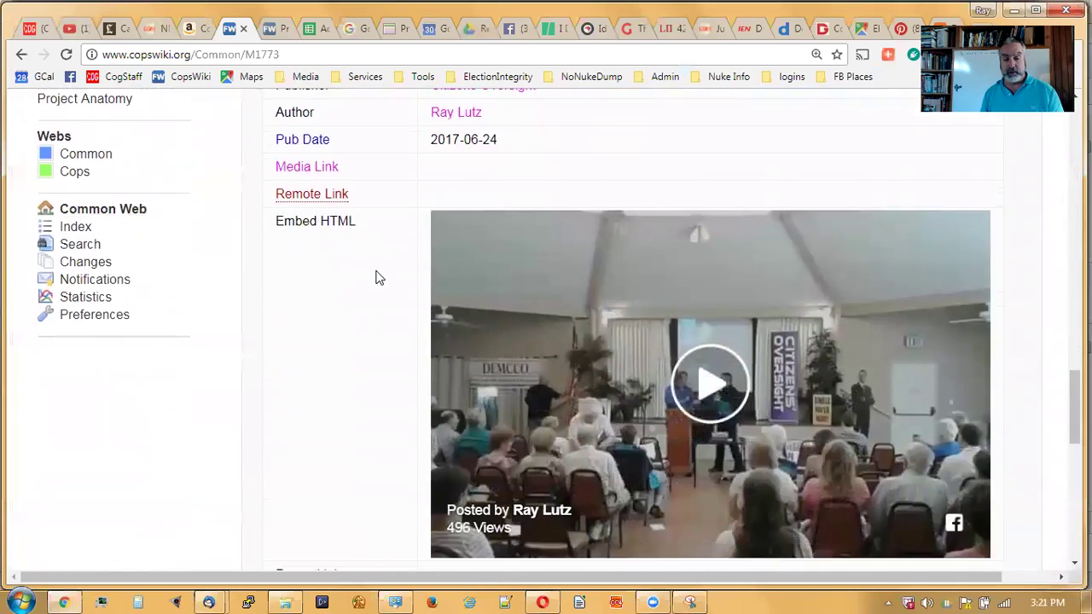
scroll(418, 273, "down", 2)
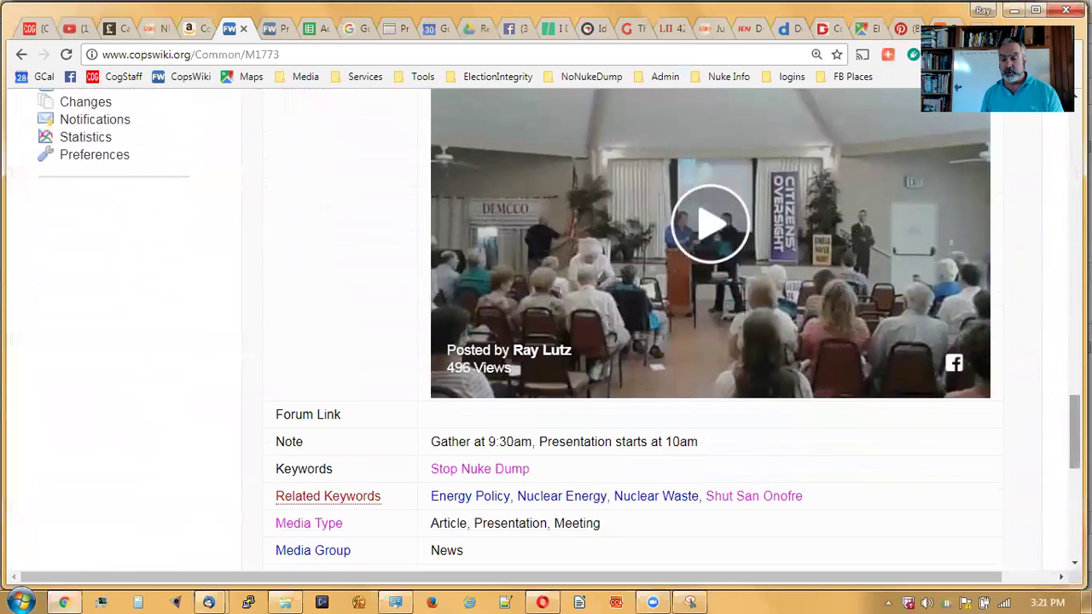
scroll(1075, 433, "down", 6)
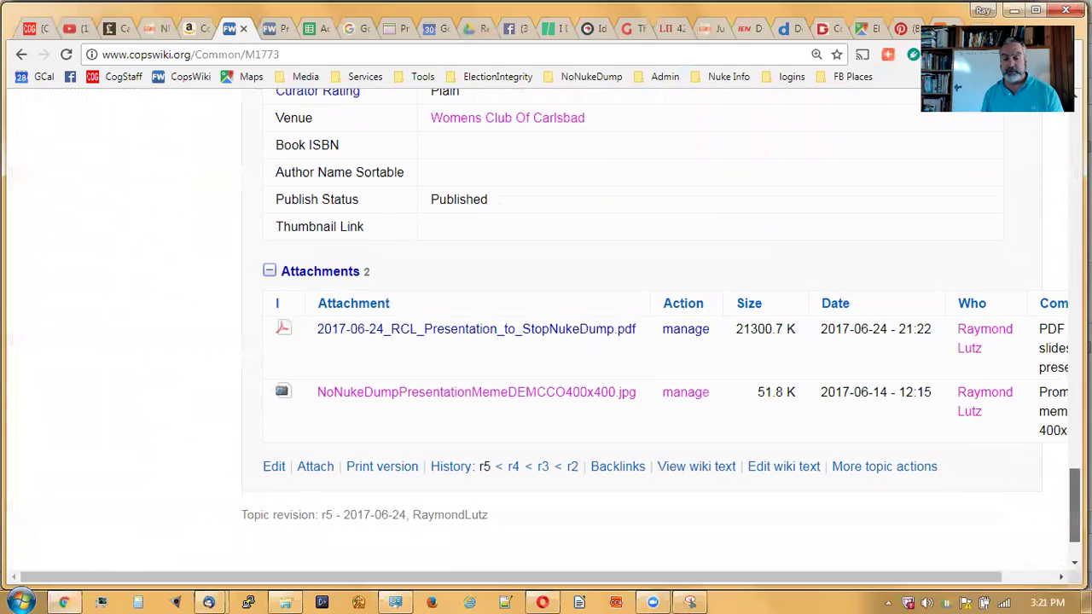
left_click(783, 468)
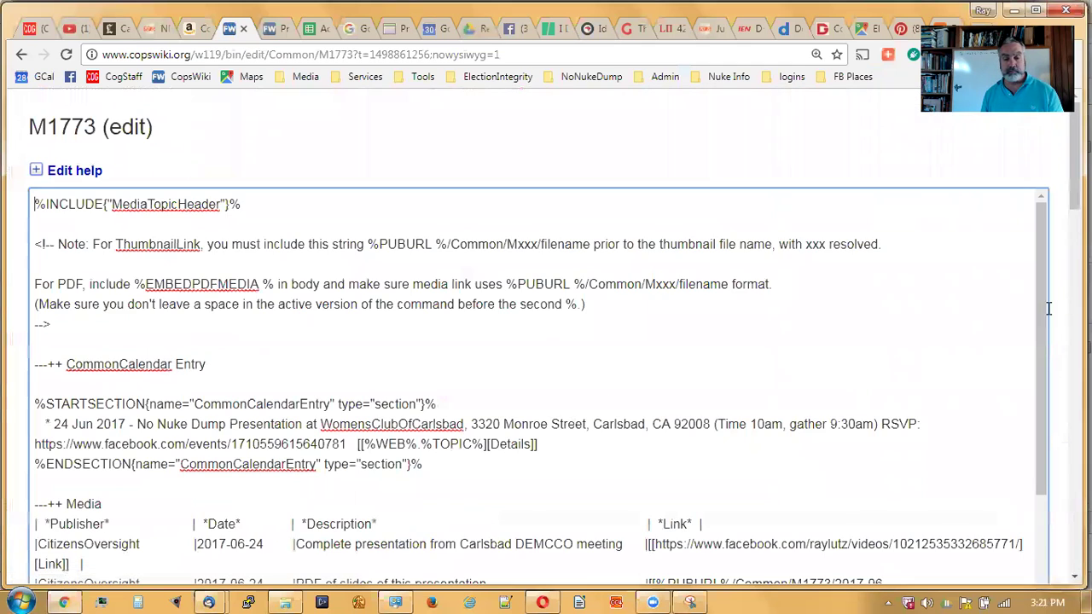
- Select the Facebook video's iframe code in the Embed HTML field
scroll(1048, 308, "down", 2)
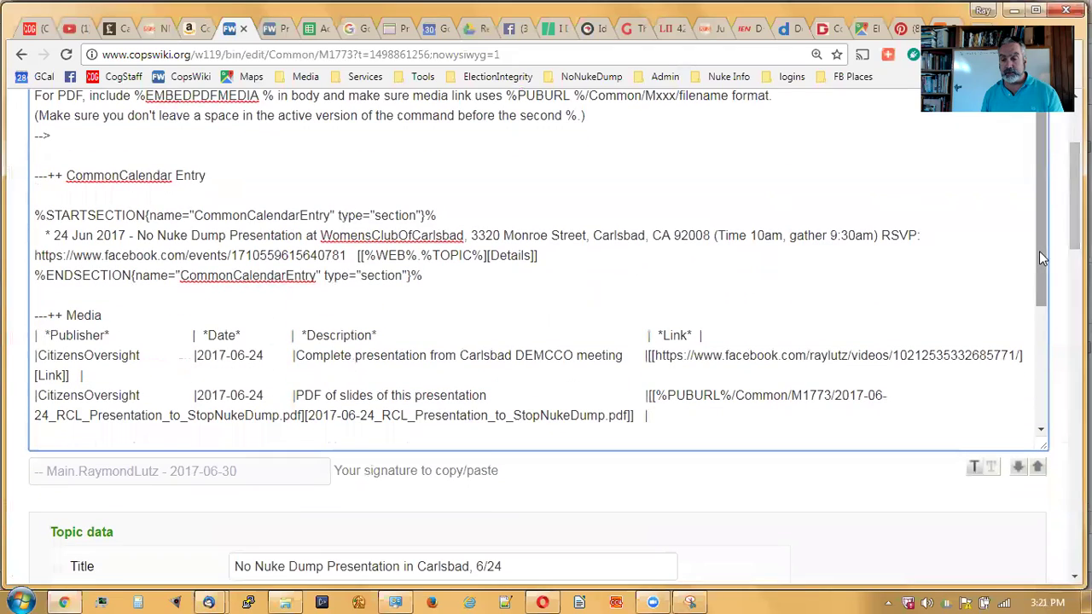
left_click_drag(1074, 243, 1066, 333)
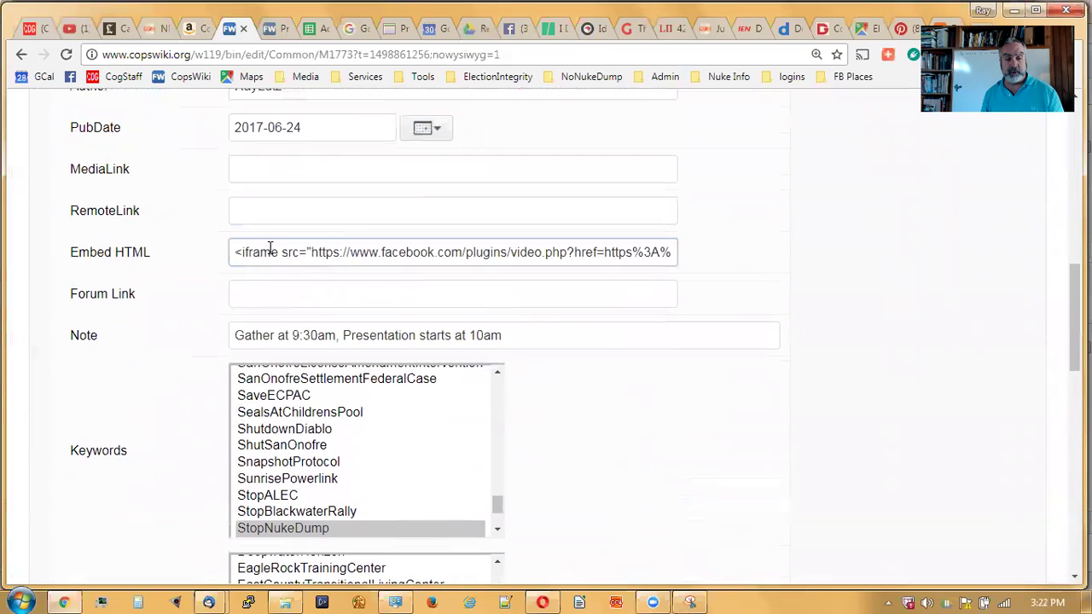
left_click_drag(237, 256, 834, 248)
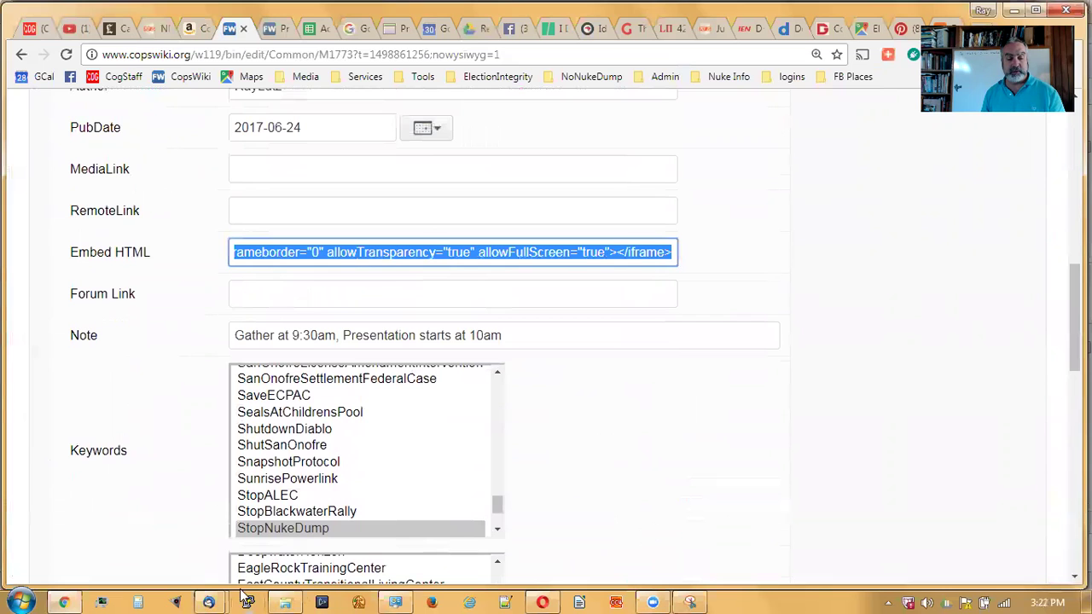
left_click(208, 603)
left_click(260, 506)
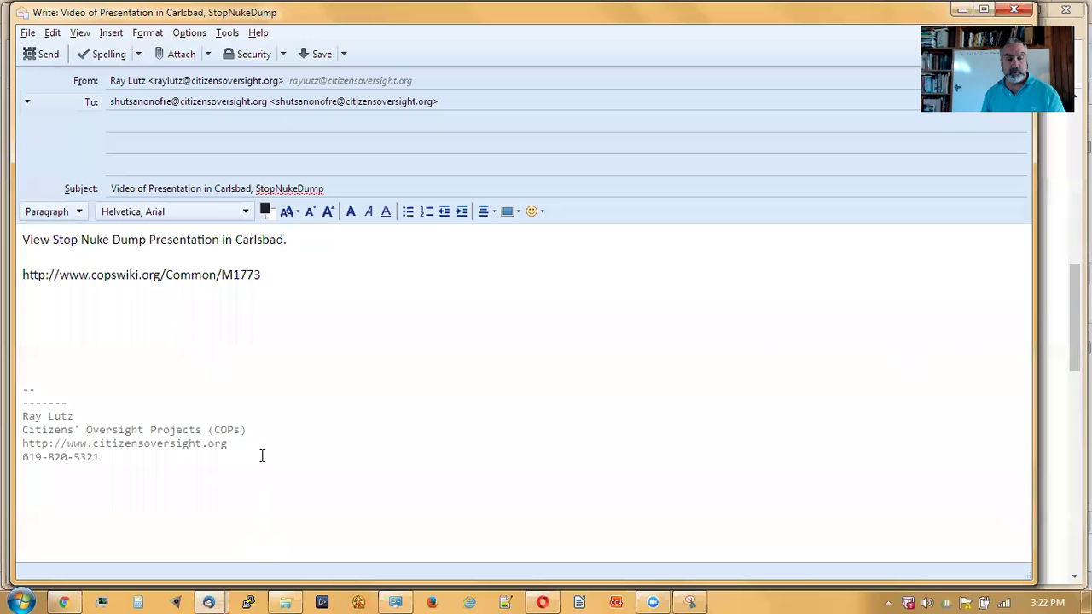
- Paste the iframe embed code into the body and address the message to your own test address
key("ctrl+v")
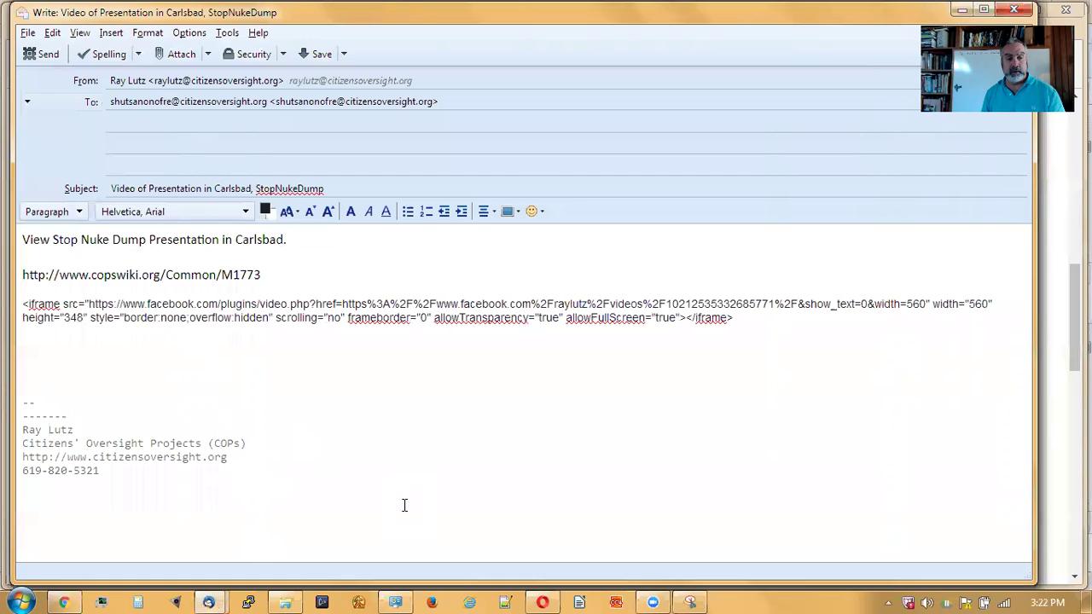
left_click_drag(458, 102, 110, 101)
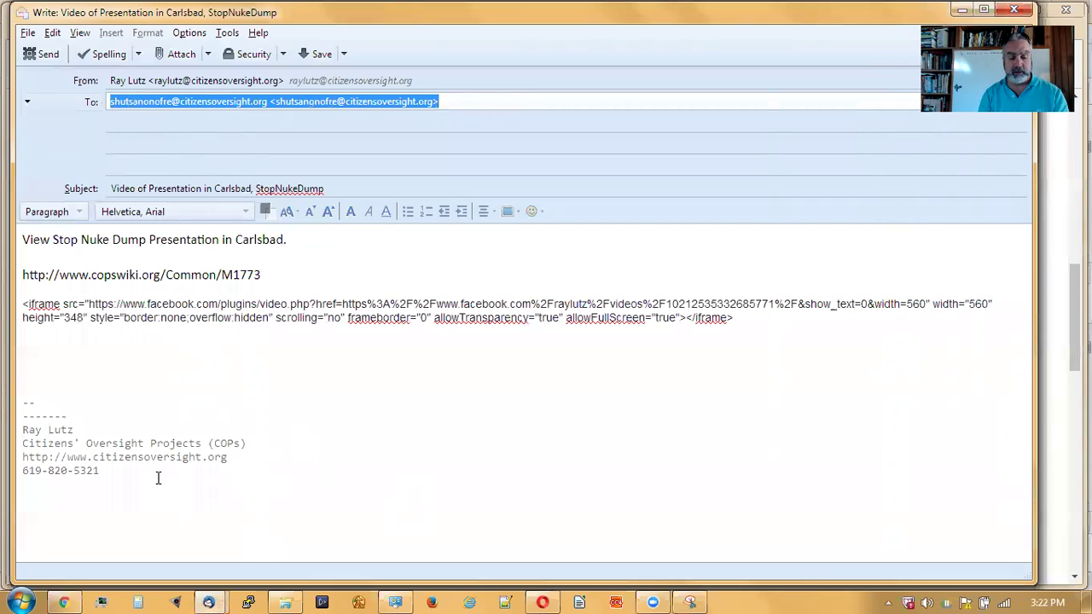
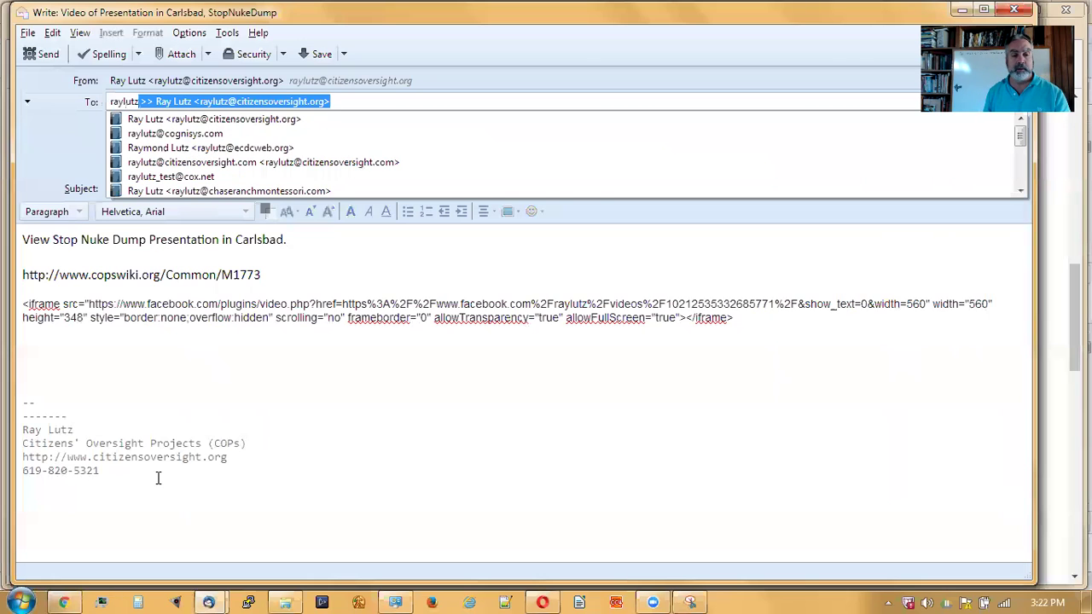
left_click(231, 134)
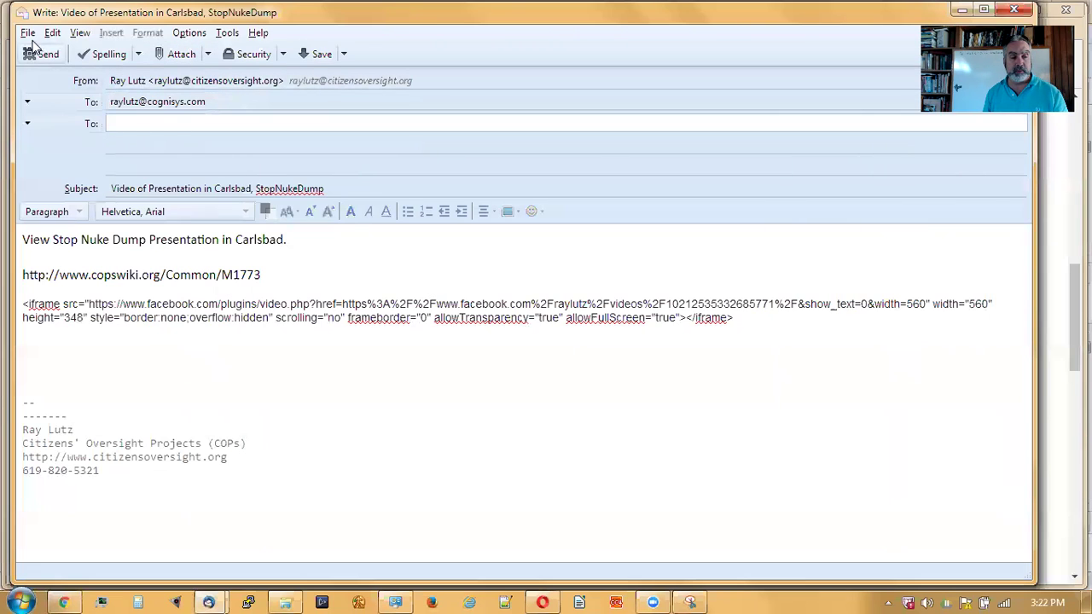
- Send the test message
left_click(28, 34)
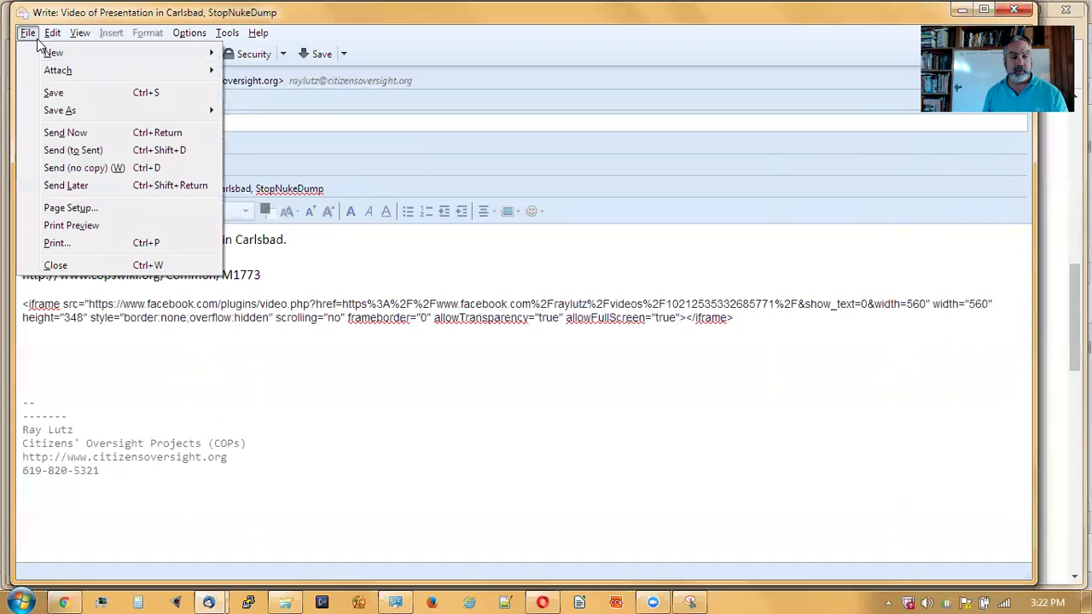
key("Escape")
left_click(47, 56)
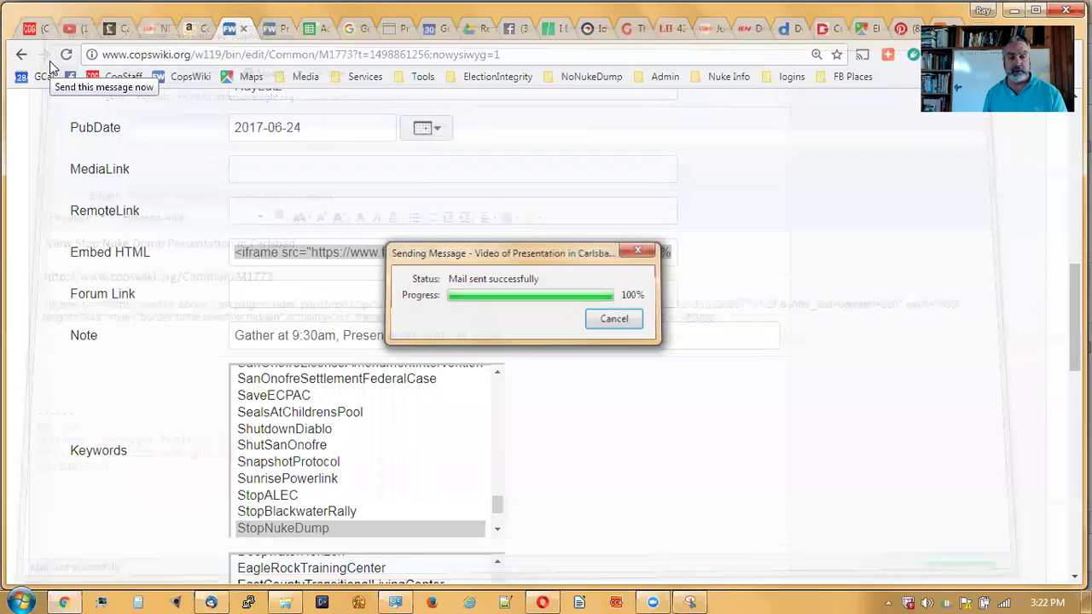
- Get all new messages and open the received 'Video of Presentation in Carlsbad' message in the Inbox
left_click(101, 602)
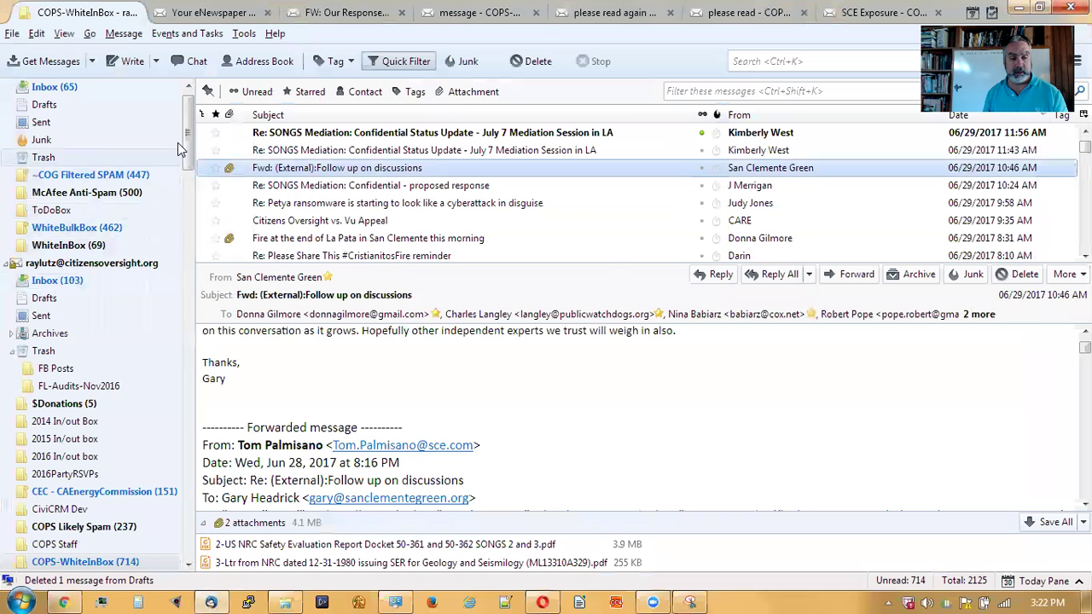
scroll(128, 119, "up", 1)
left_click(106, 98)
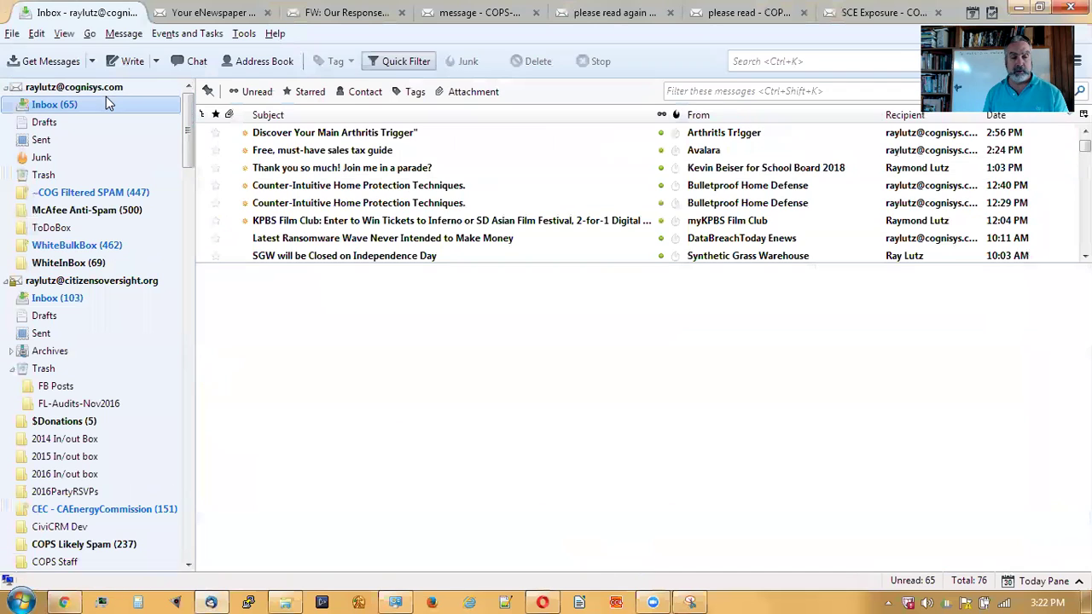
left_click(95, 57)
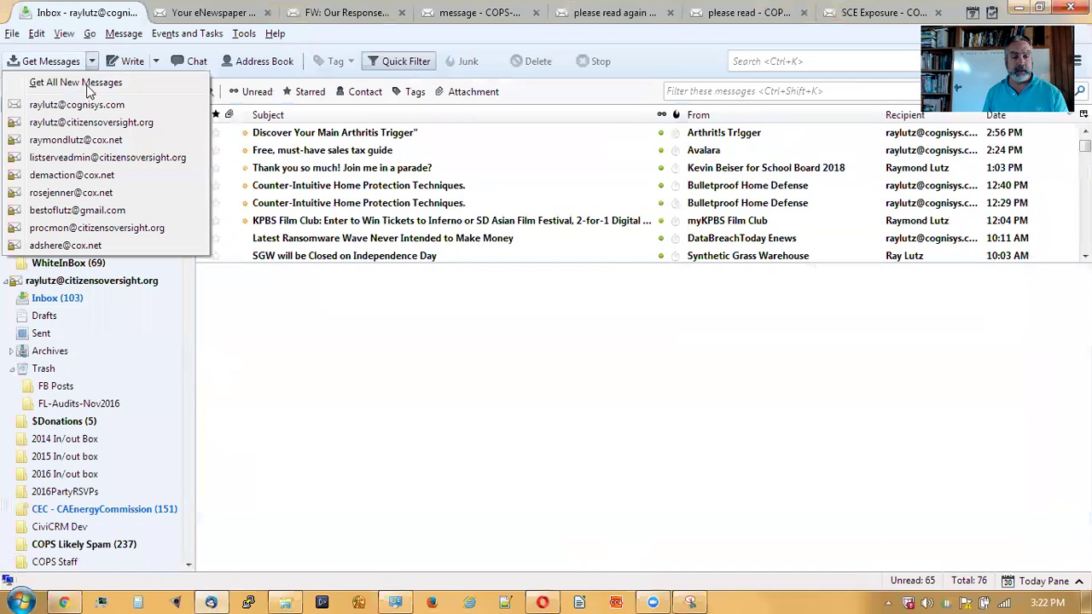
left_click(92, 83)
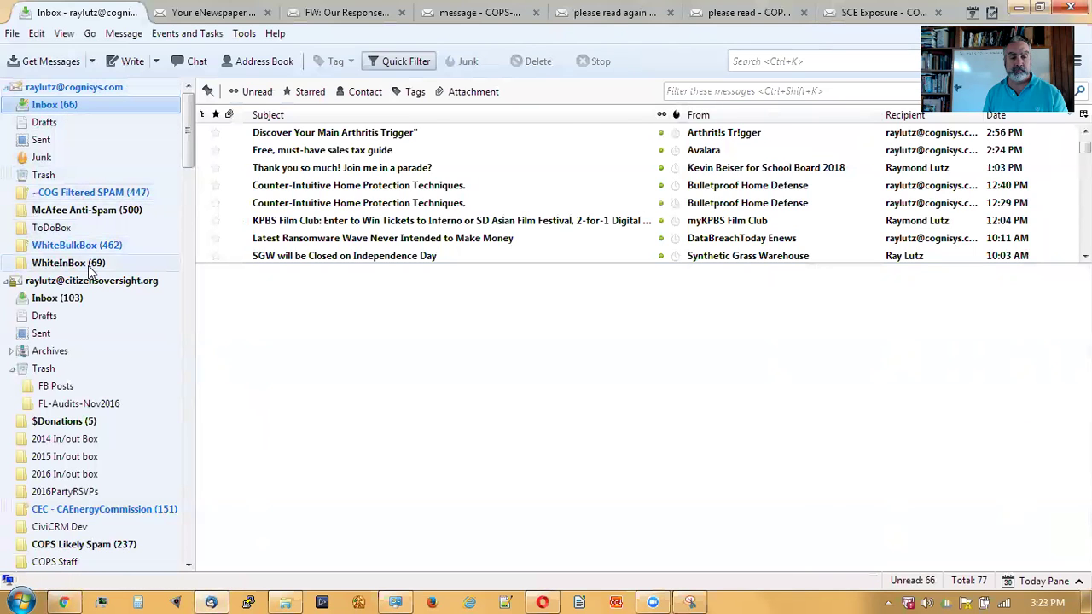
left_click(147, 263)
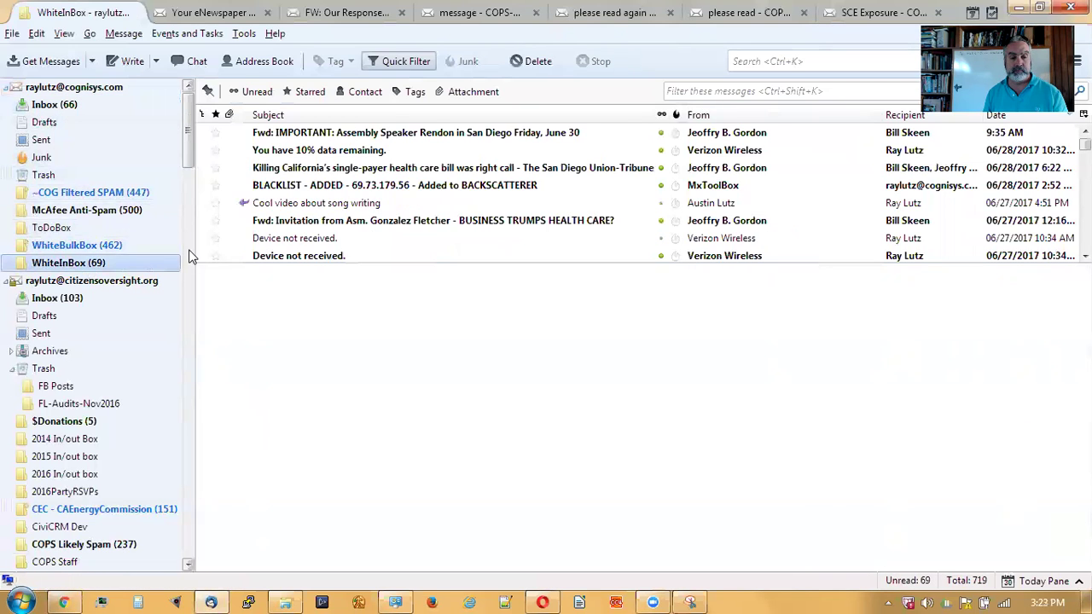
left_click(91, 61)
left_click(96, 83)
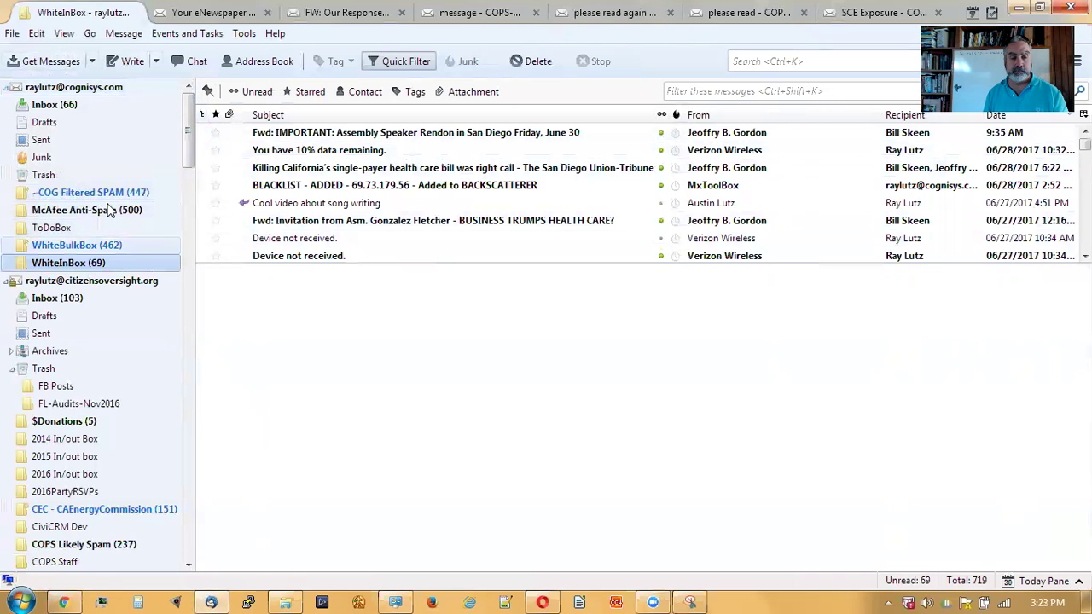
left_click(60, 105)
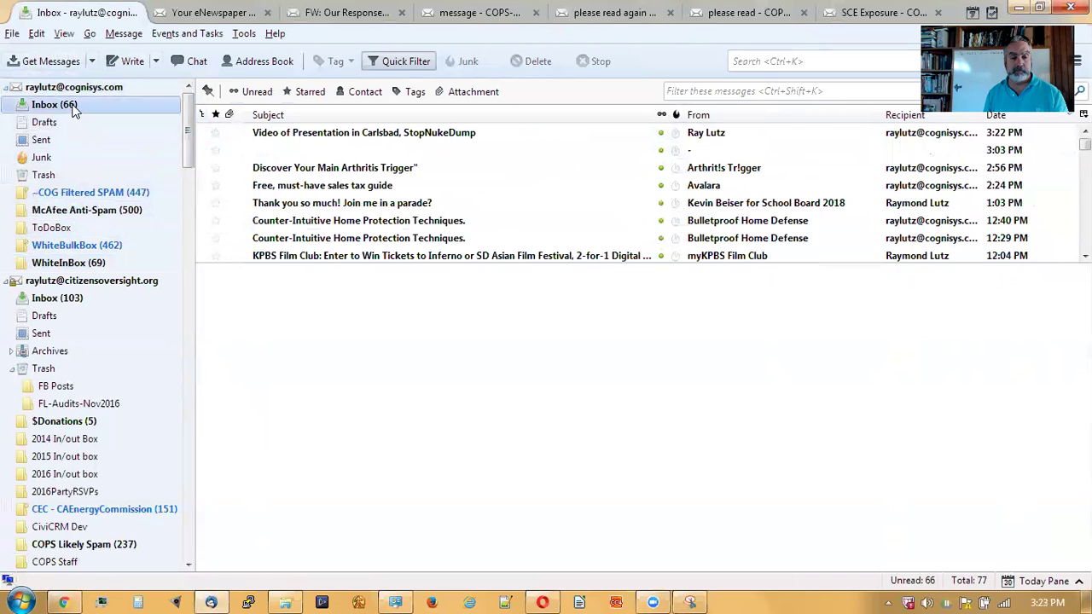
left_click(344, 136)
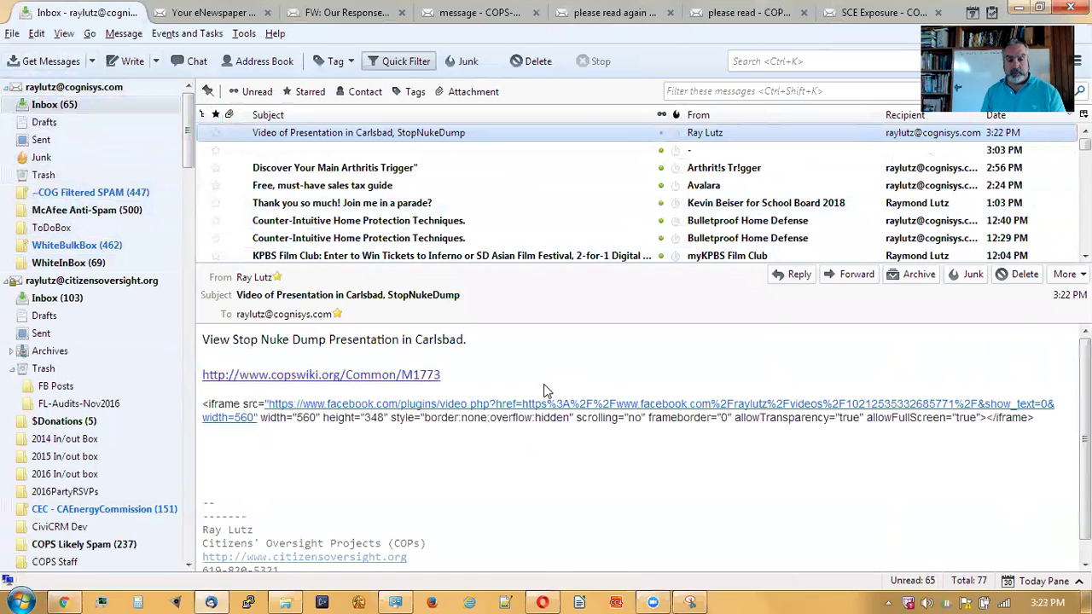
- Go back from the wiki edit form to the M1773 topic page
left_click(207, 601)
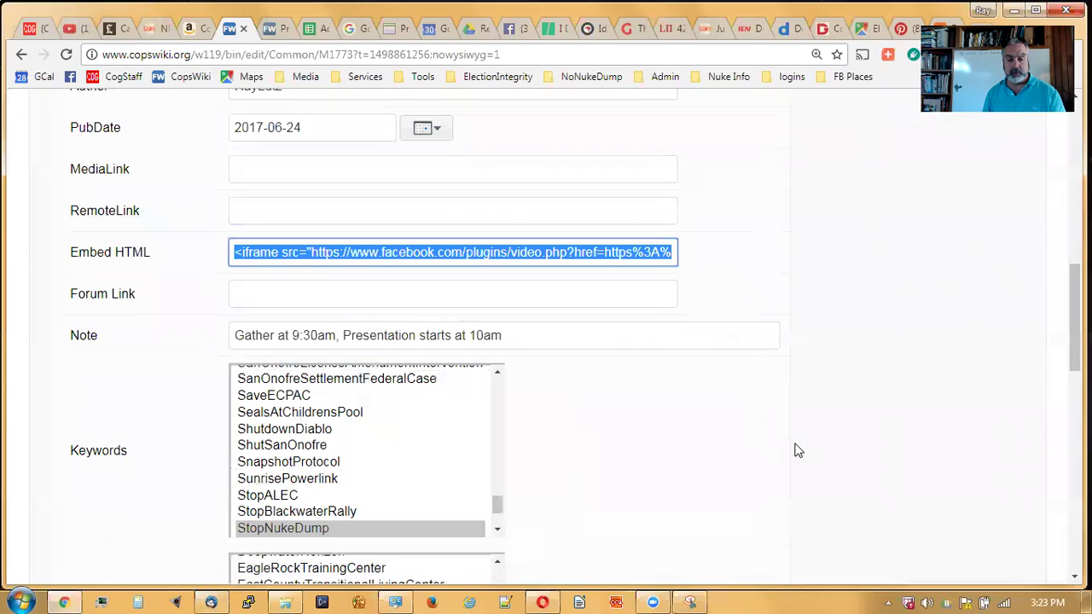
scroll(795, 450, "up", 15)
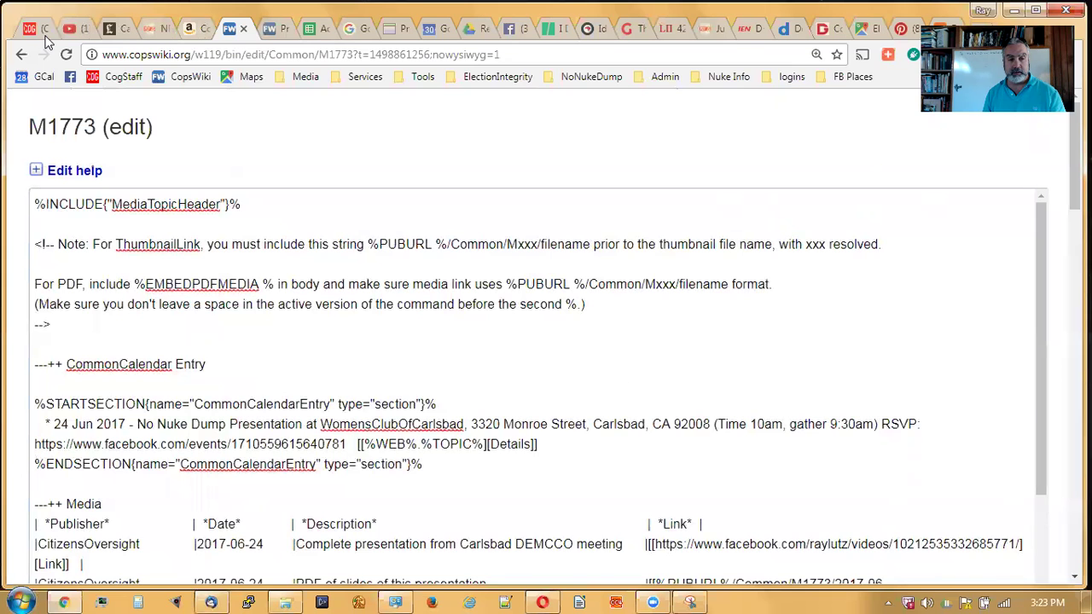
left_click(21, 55)
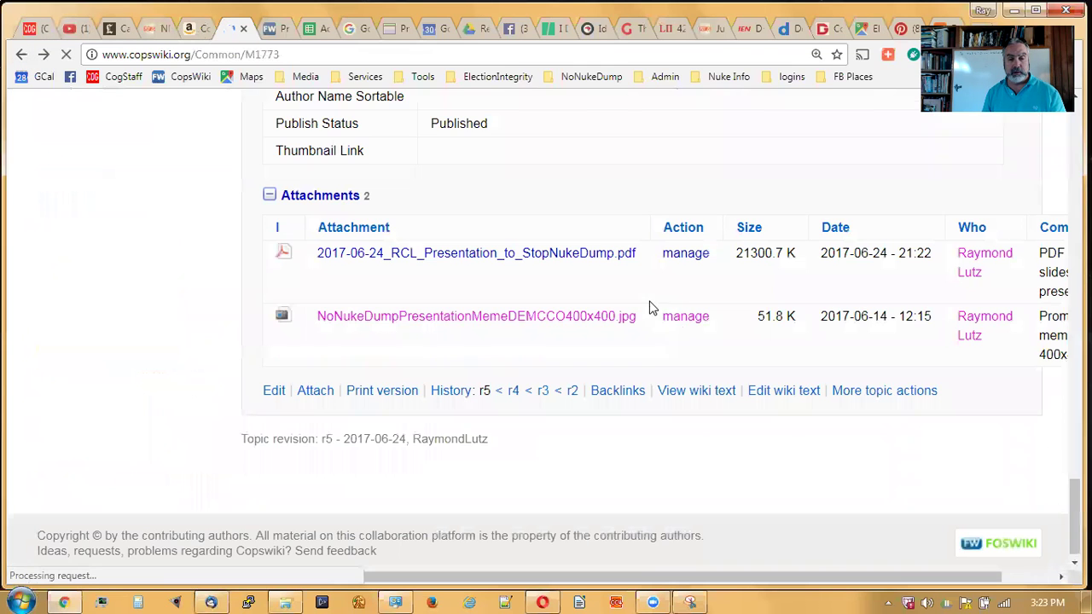
- Scroll the M1773 topic until its embedded Facebook video is on screen
scroll(750, 397, "up", 8)
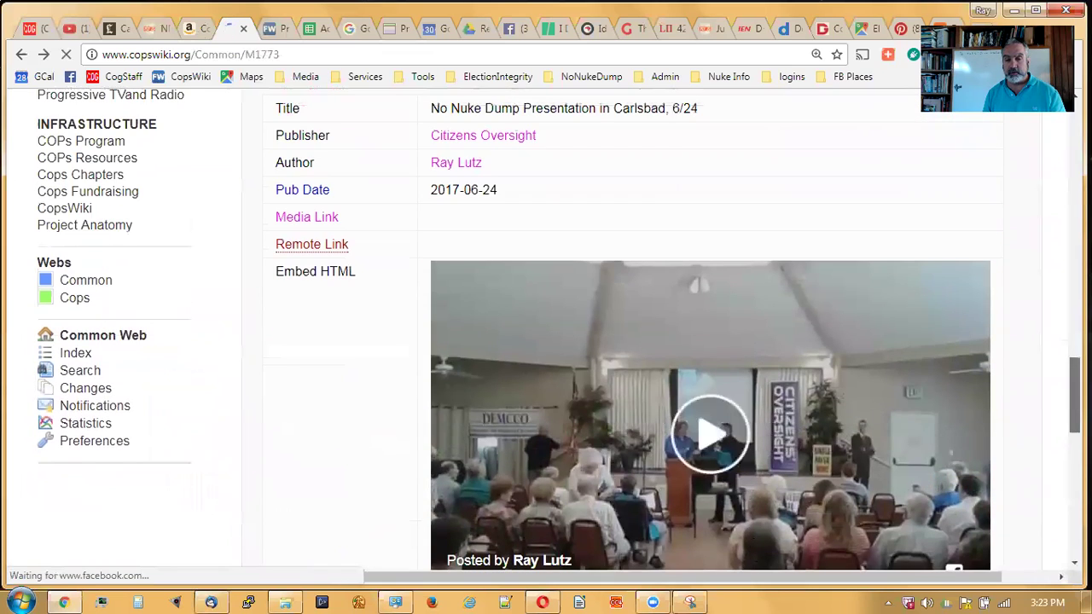
scroll(751, 396, "up", 5)
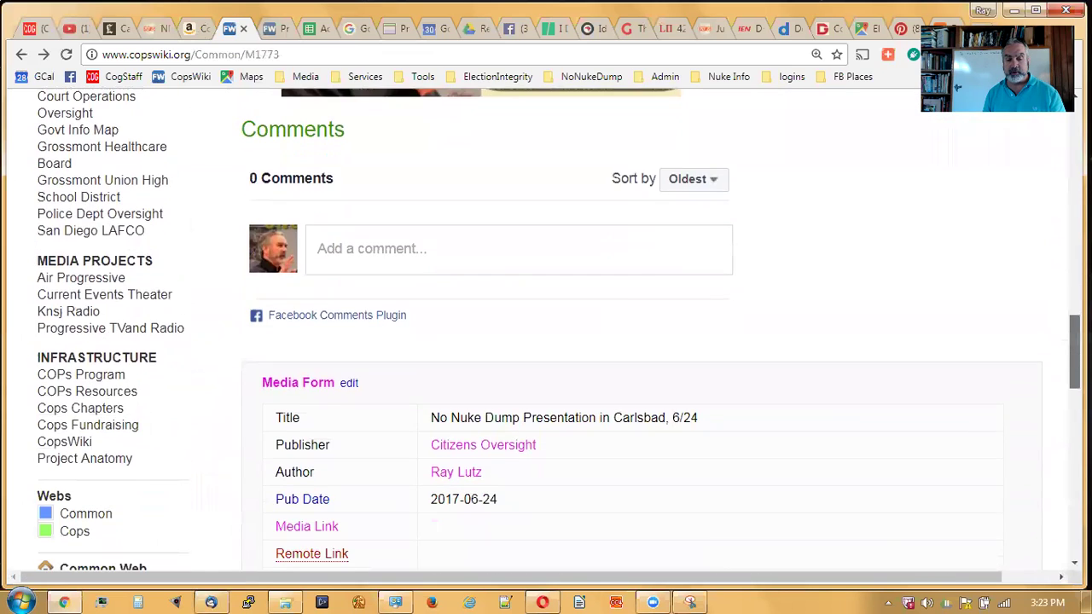
scroll(558, 331, "up", 5)
scroll(407, 156, "up", 3)
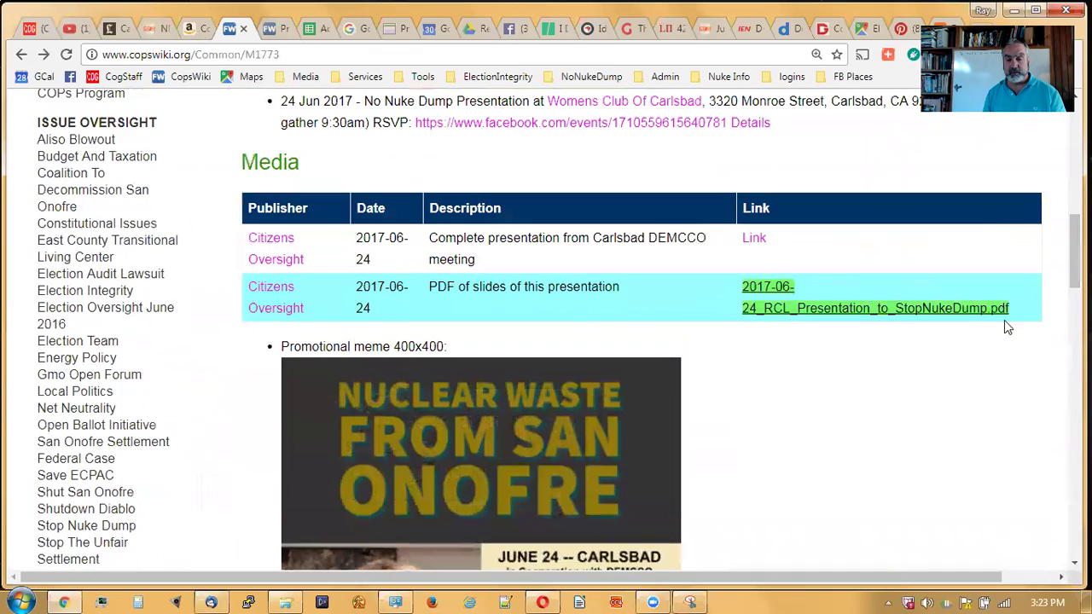
scroll(558, 331, "up", 8)
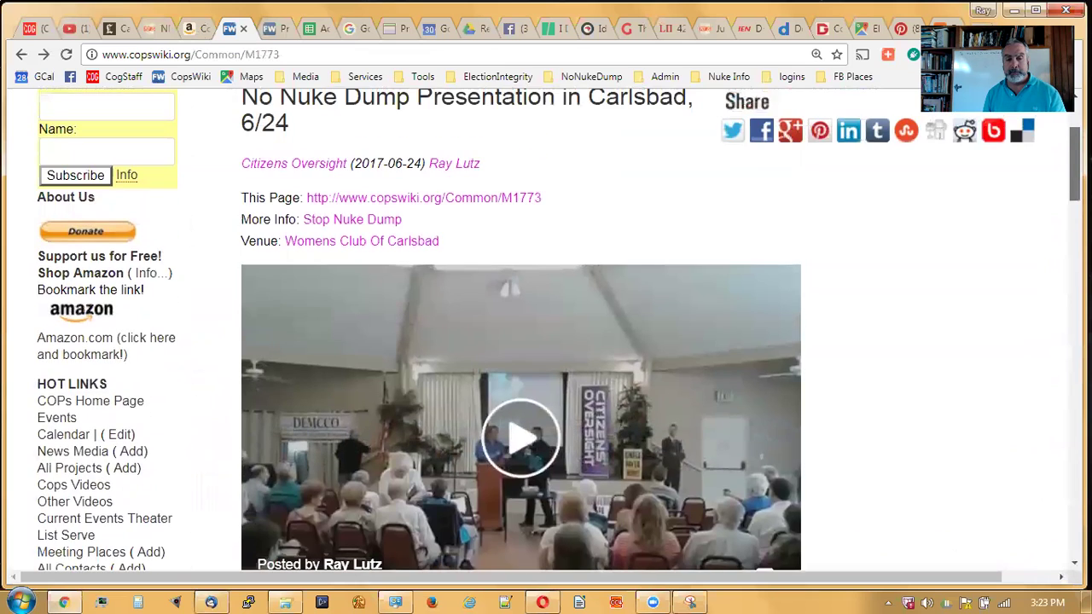
scroll(558, 331, "up", 3)
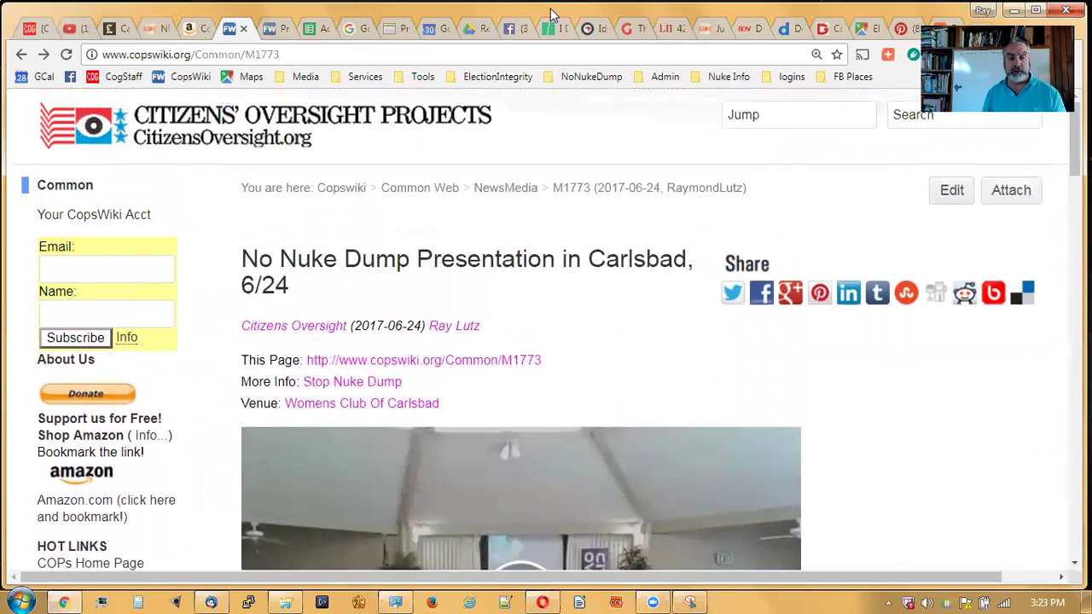
scroll(952, 243, "down", 3)
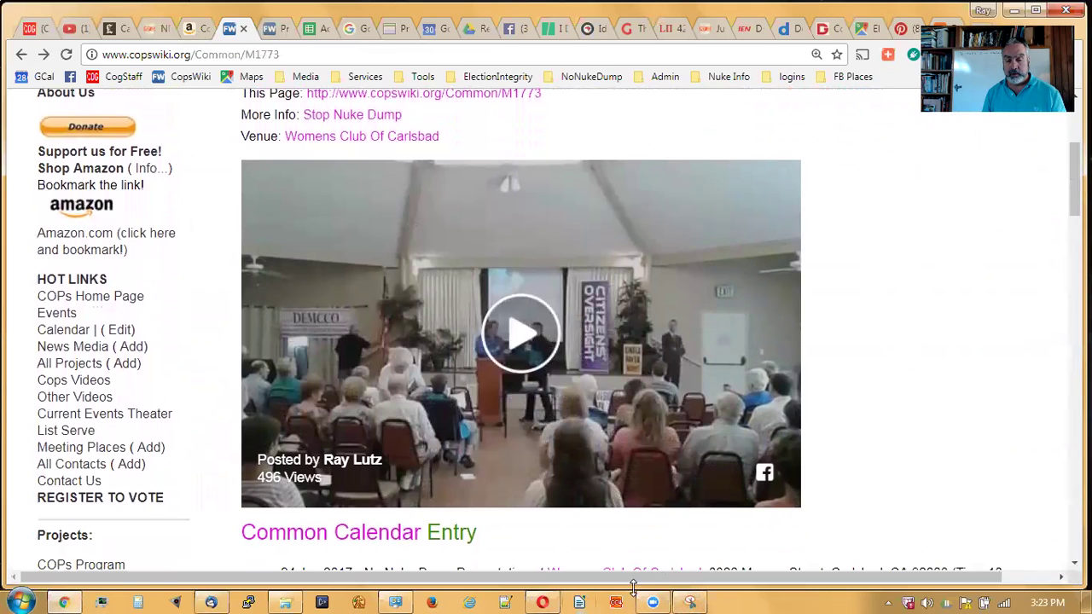
left_click(691, 600)
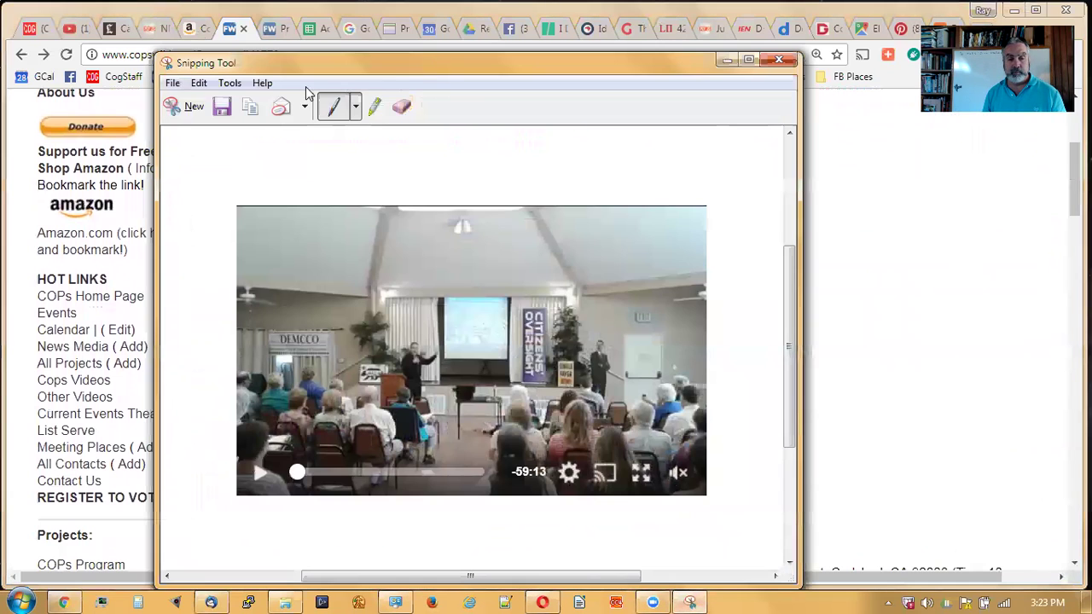
- Snip the embedded video preview with its play button, then minimize Snipping Tool
left_click(171, 111)
left_click_drag(240, 160, 798, 507)
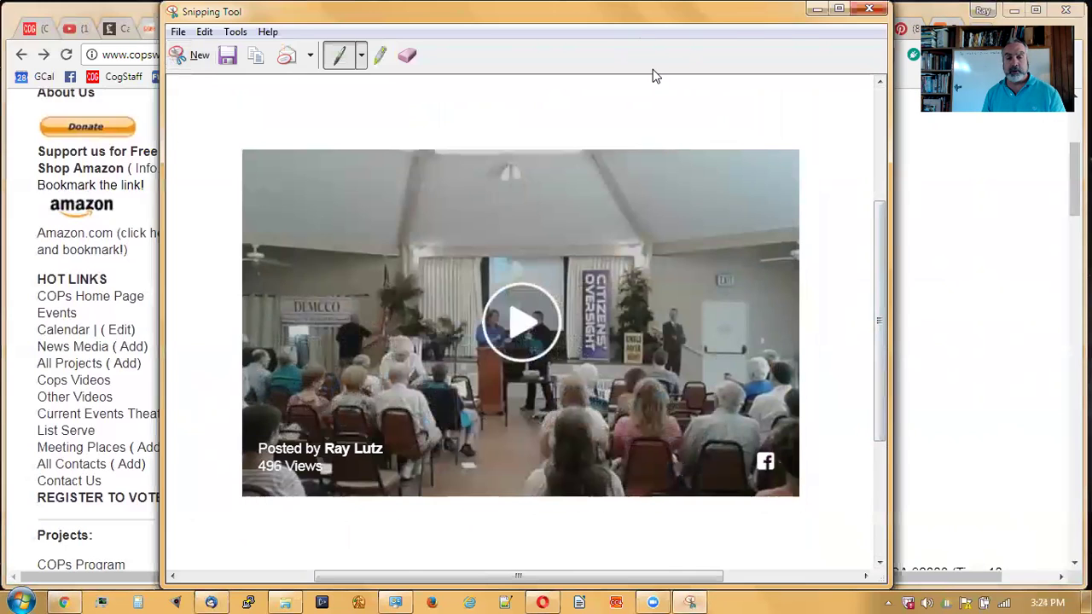
left_click(816, 10)
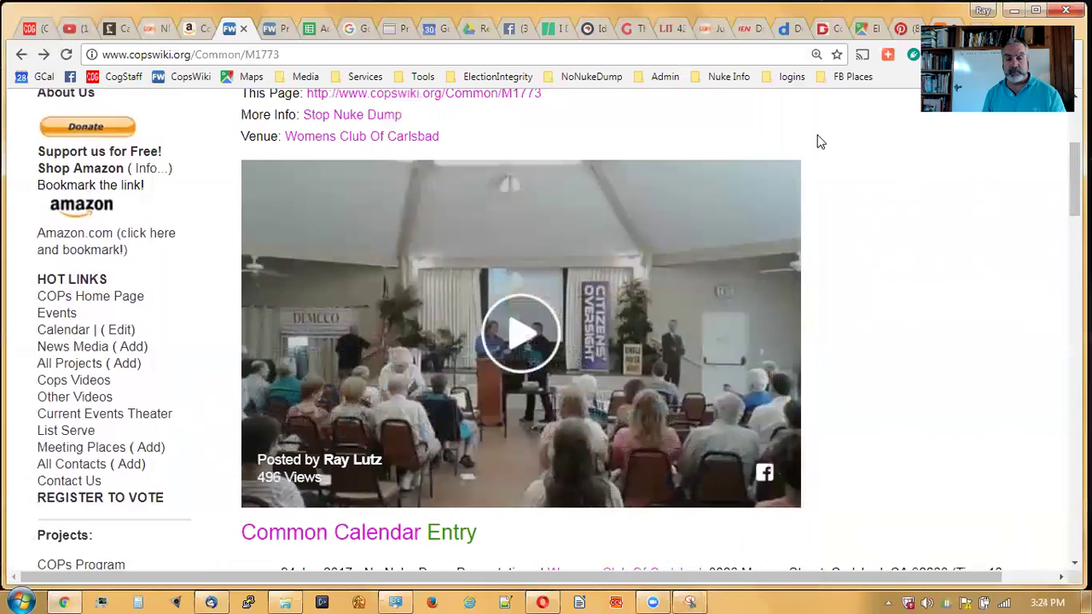
- Select the sent 'Video of Presentation in Carlsbad, StopNukeDump' message in the Sent folder and show the Message menu
left_click(211, 602)
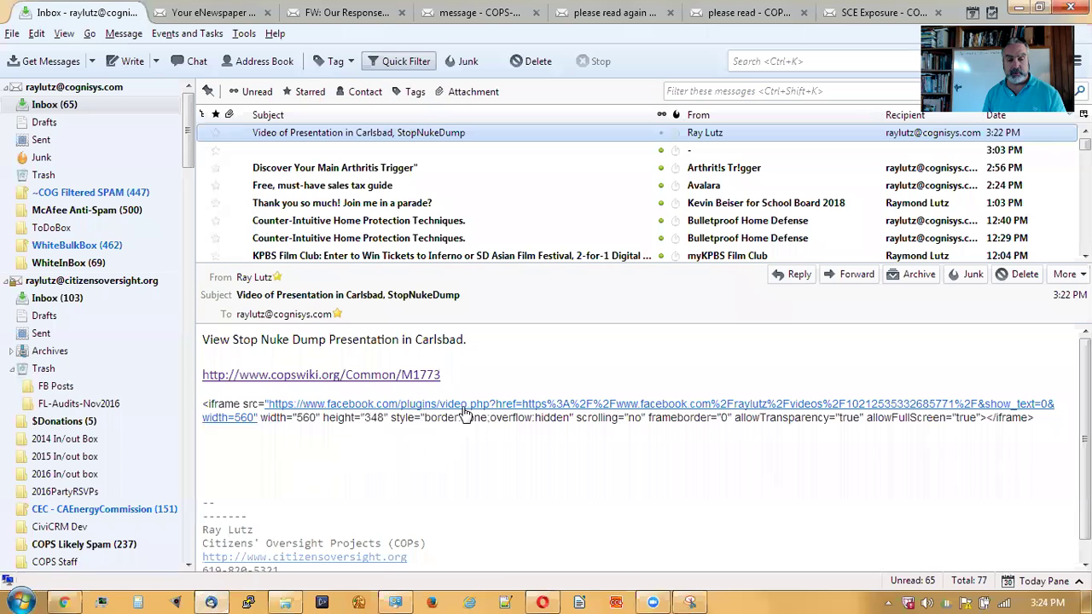
left_click_drag(1047, 419, 692, 418)
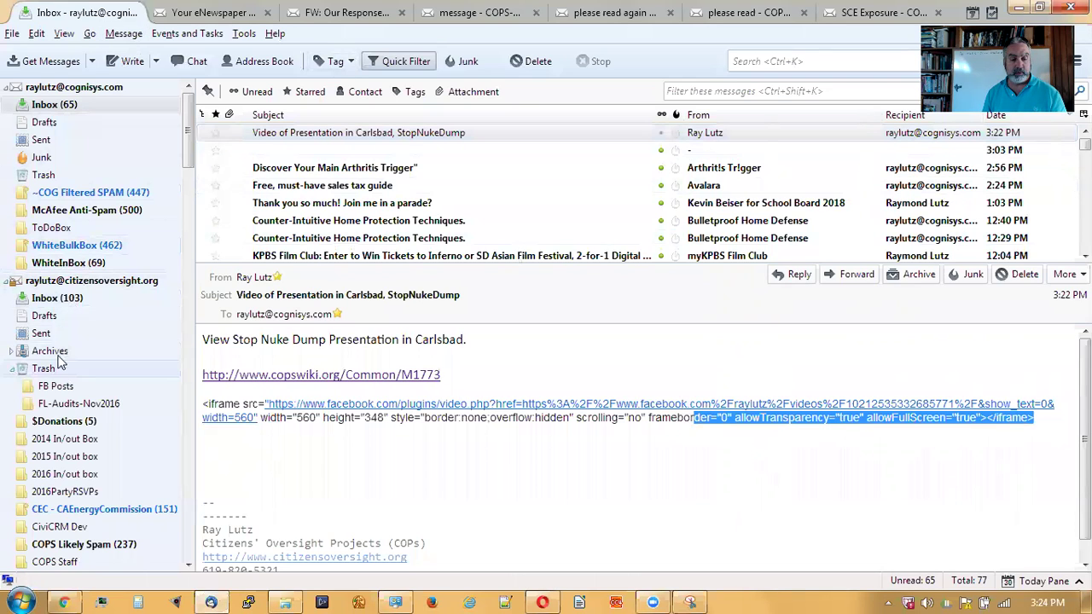
left_click(131, 333)
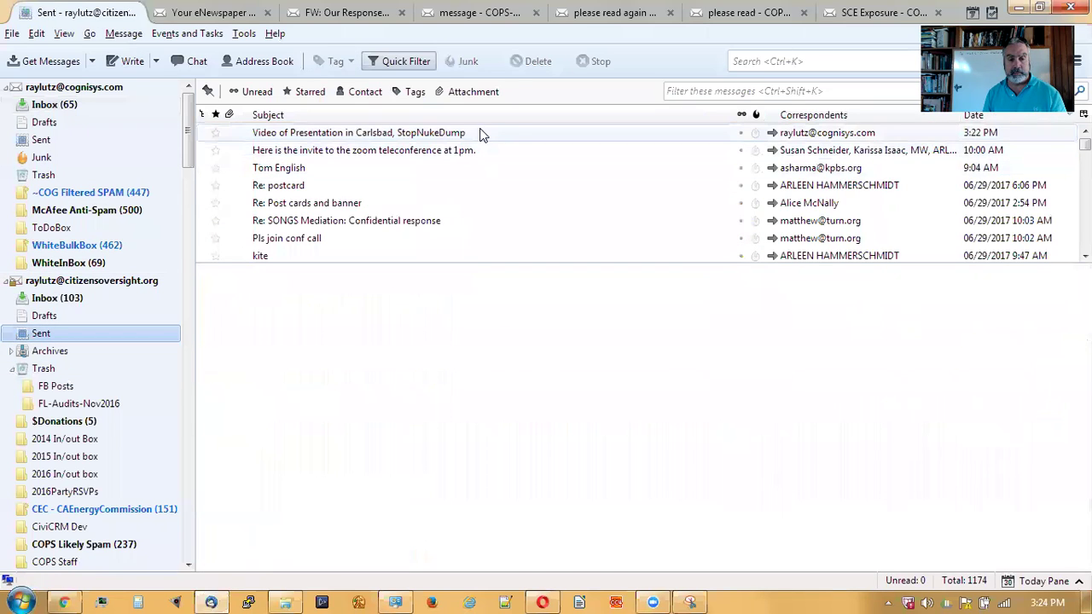
left_click(480, 132)
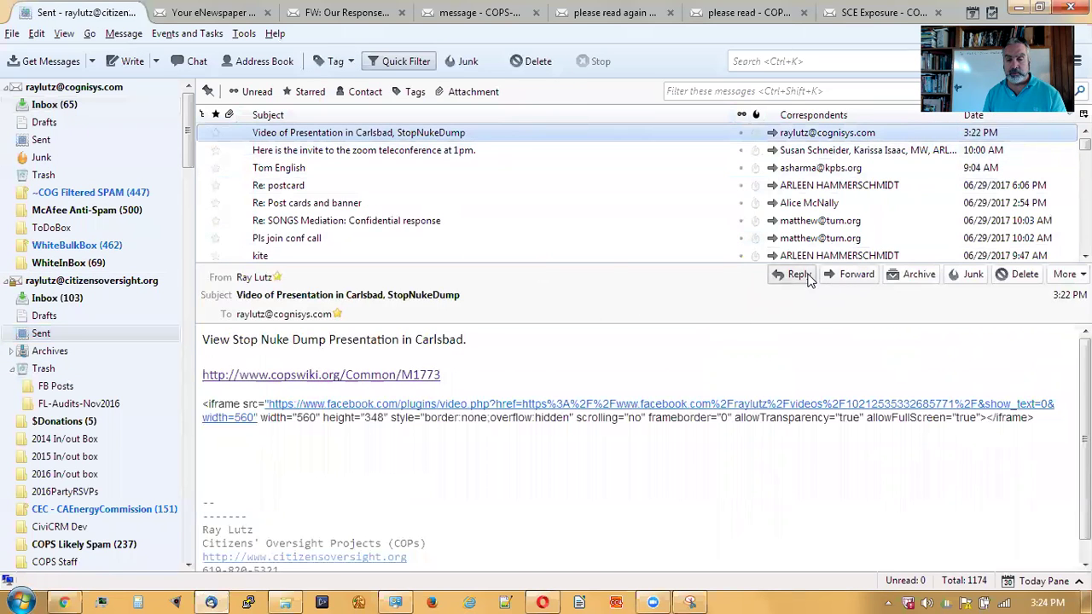
left_click(119, 34)
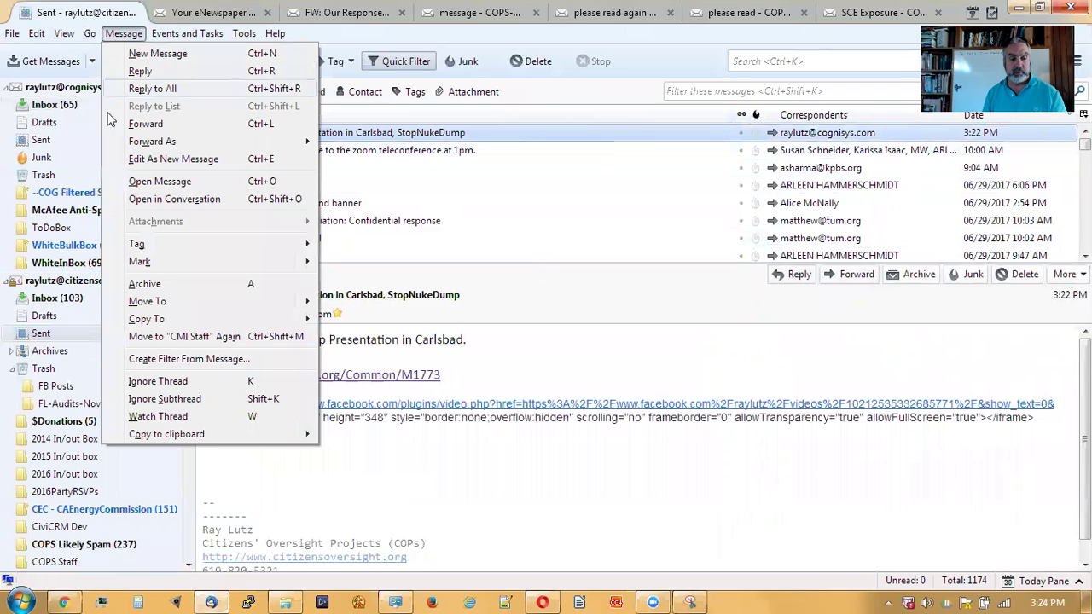
- Edit the sent message as a new message and delete its iframe code
left_click(157, 161)
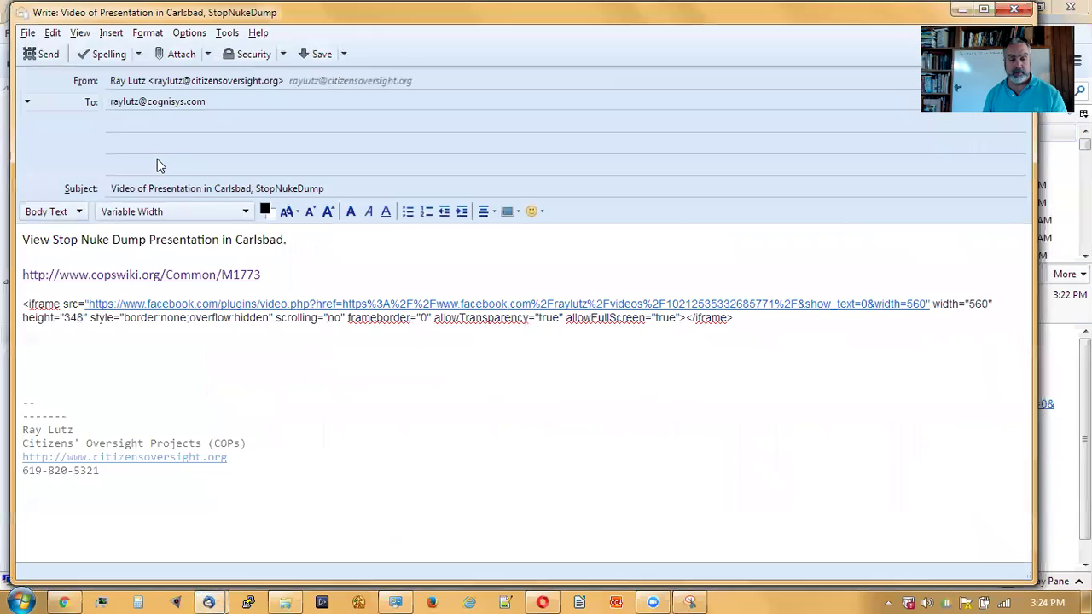
left_click_drag(745, 322, 17, 309)
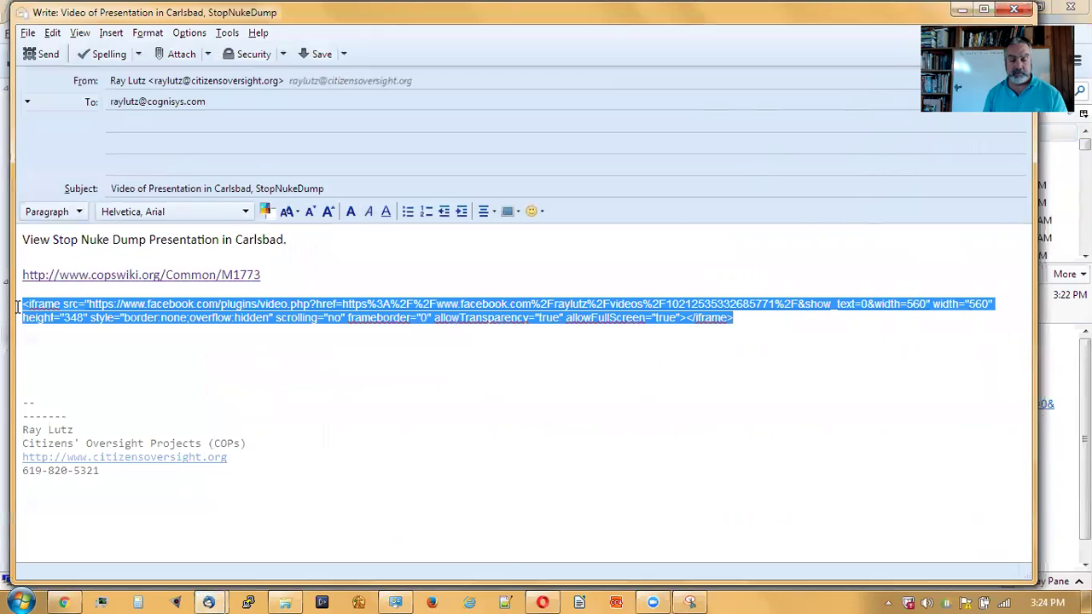
key("Delete")
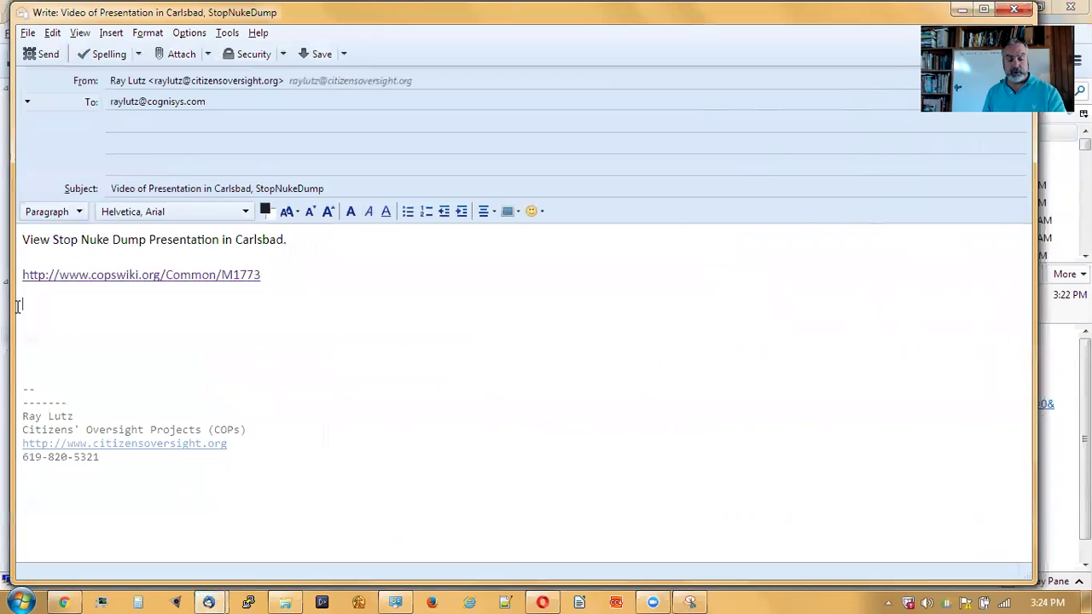
- Paste the video preview snapshot below the M1773 link
key("ctrl+v")
scroll(530, 347, "down", 3)
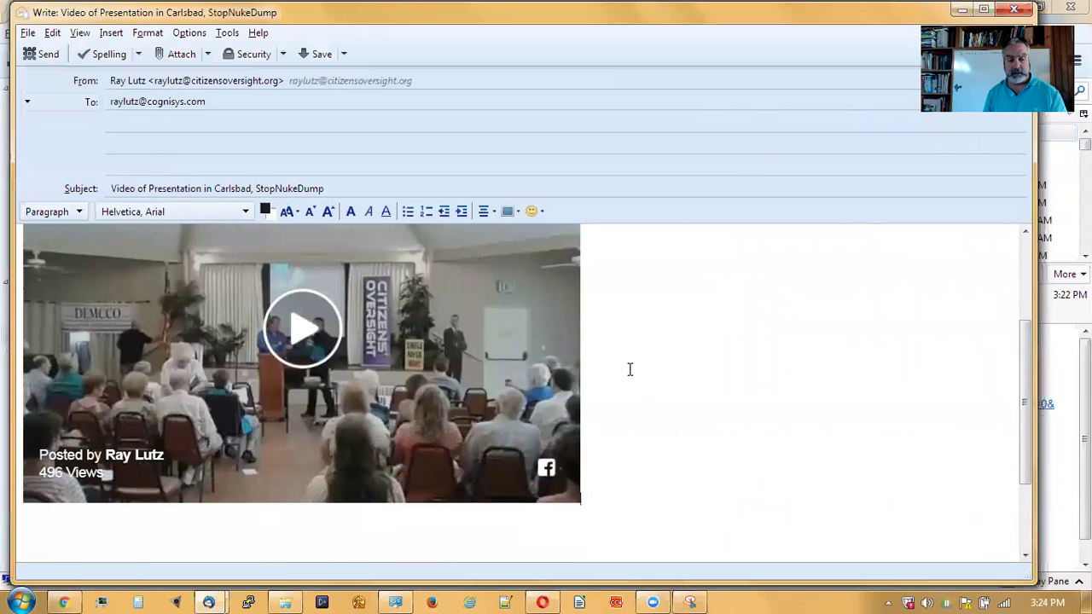
scroll(630, 369, "up", 2)
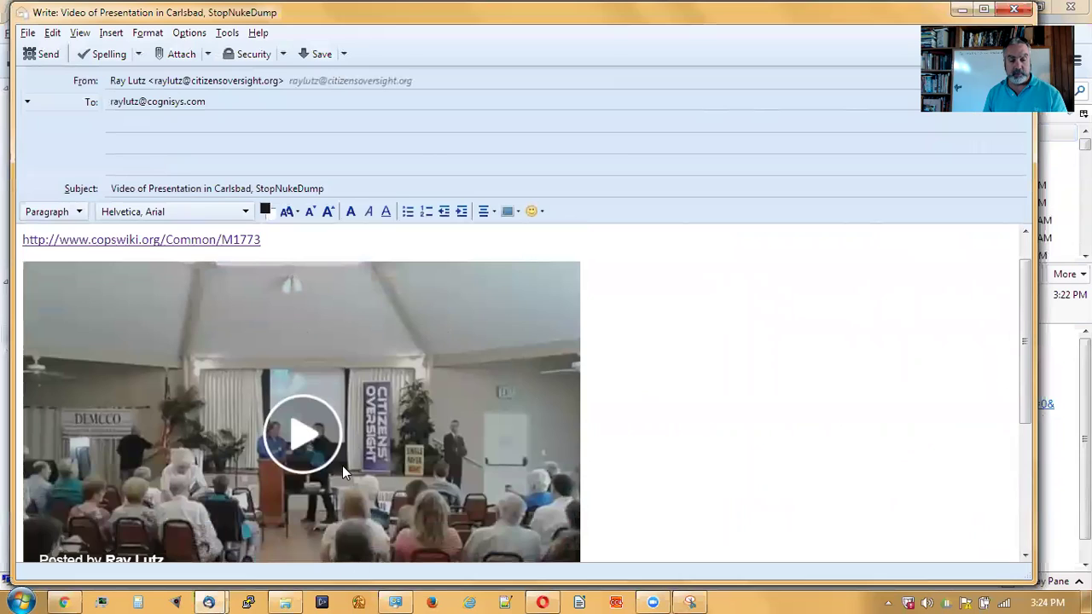
left_click_drag(281, 239, 27, 240)
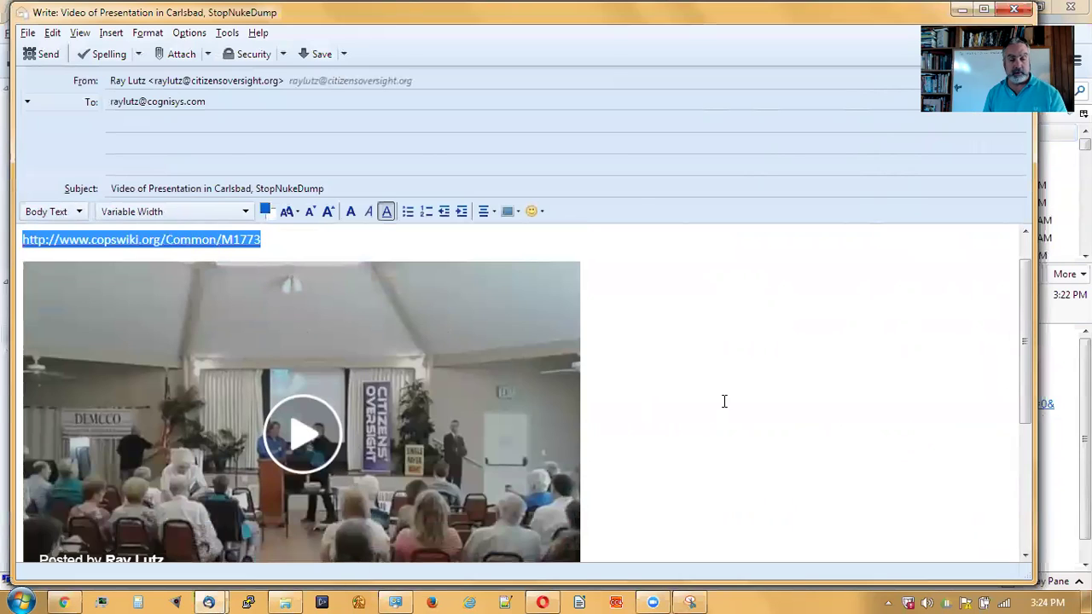
left_click(883, 405)
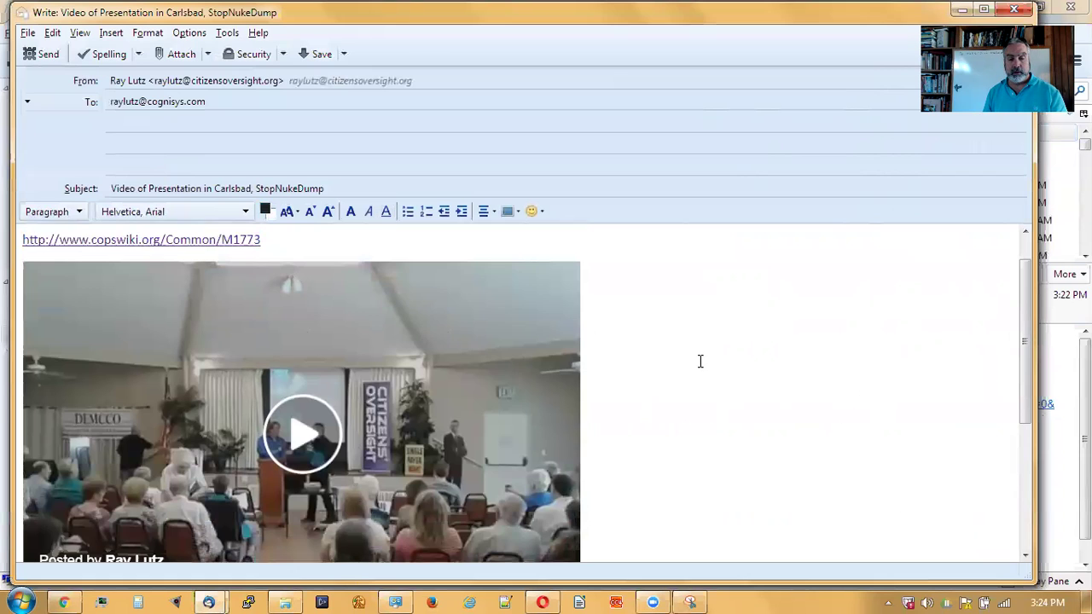
scroll(700, 361, "down", 2)
right_click(385, 350)
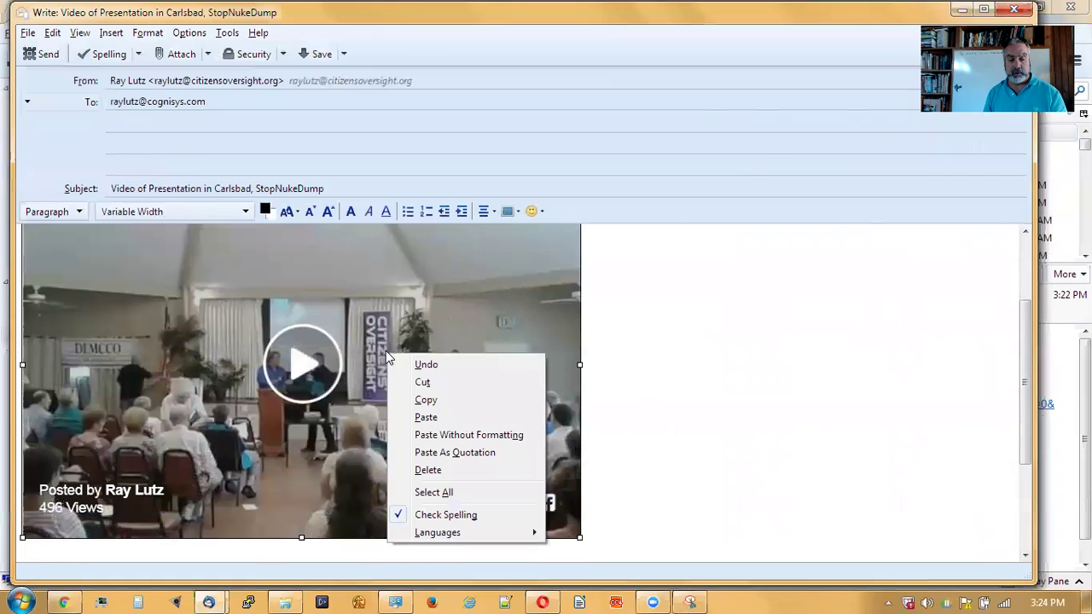
key("Escape")
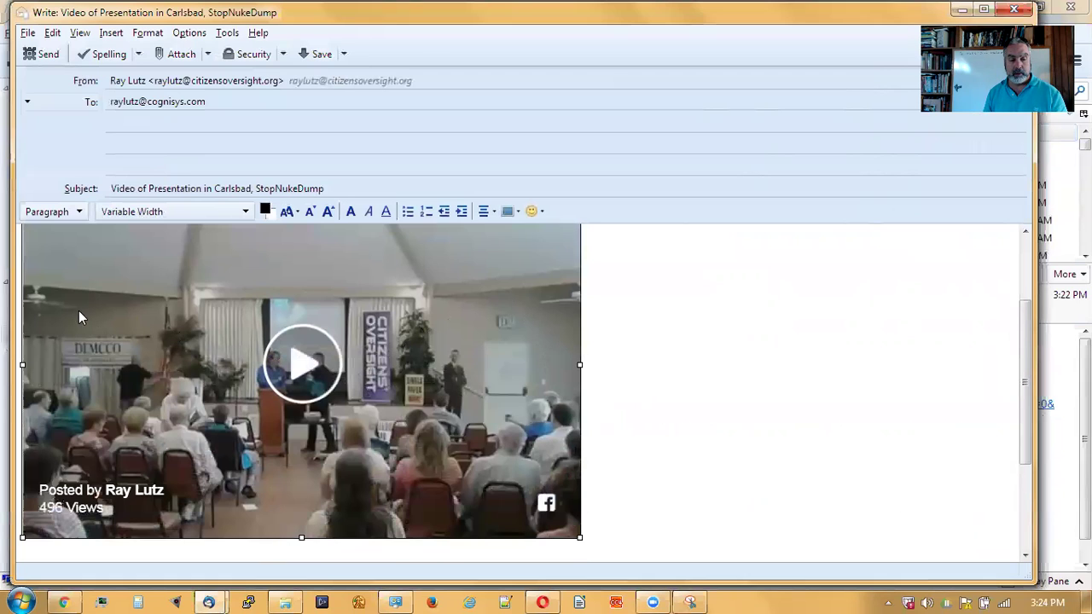
scroll(801, 342, "up", 2)
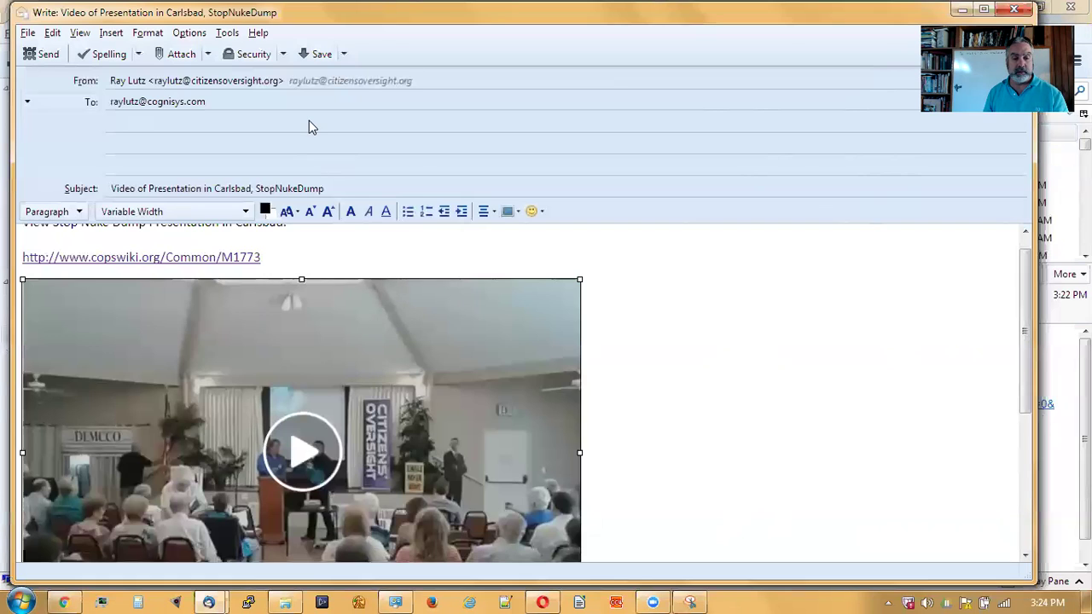
left_click(518, 217)
left_click(518, 231)
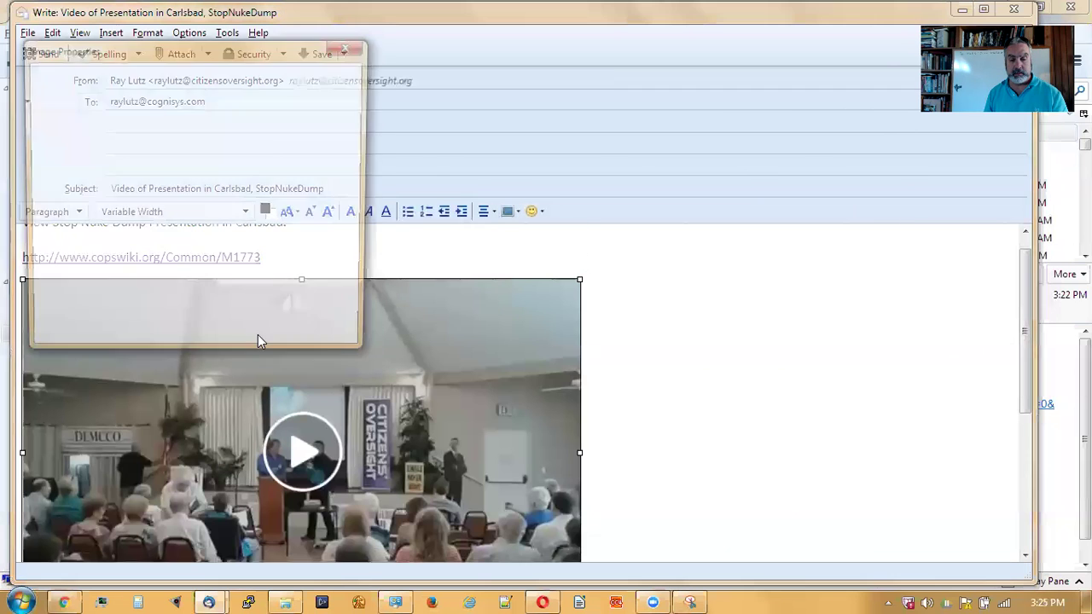
left_click(102, 136)
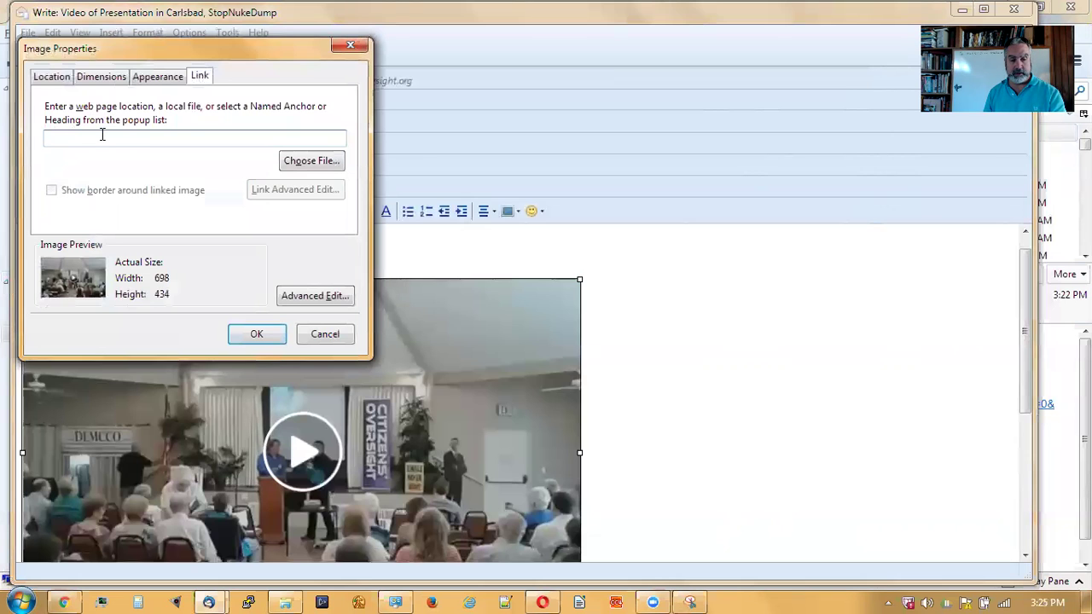
type("http://www.copswiki.org/Common/M1773")
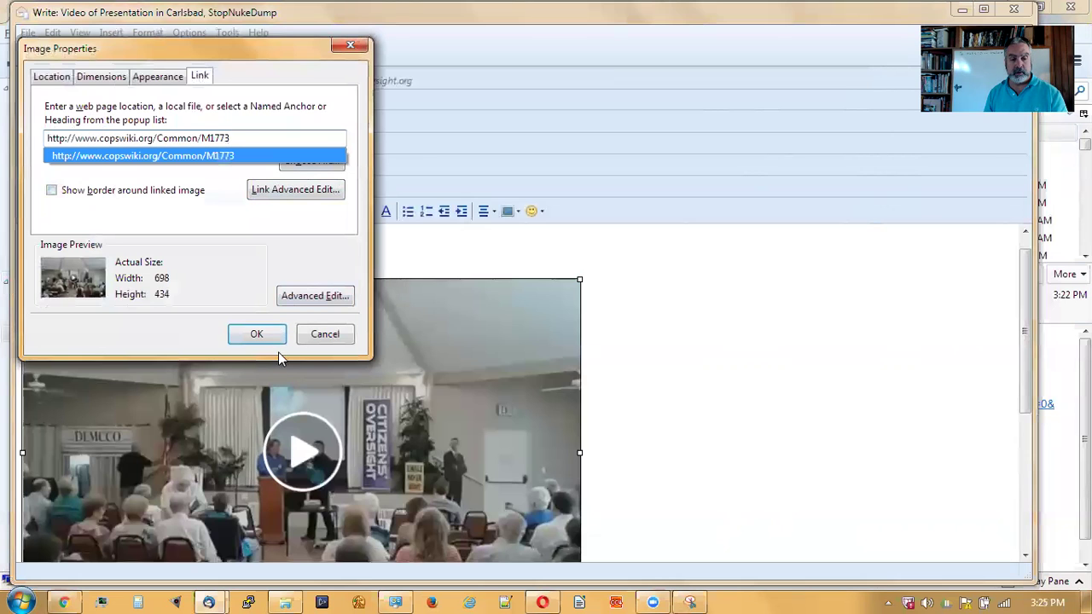
left_click(256, 334)
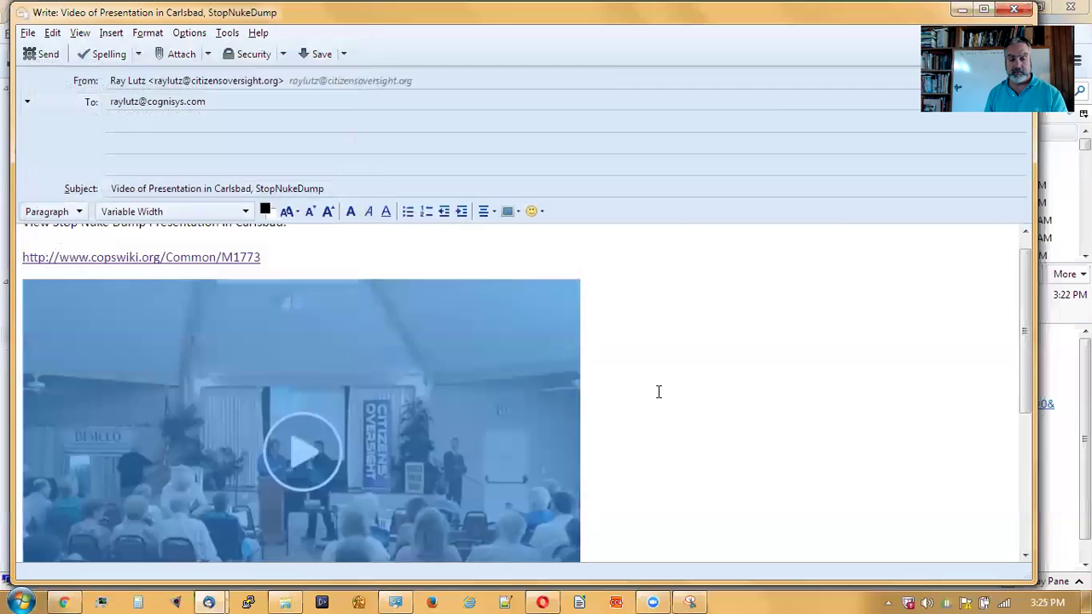
- Deselect the image, check over the message, and send the email
left_click(658, 392)
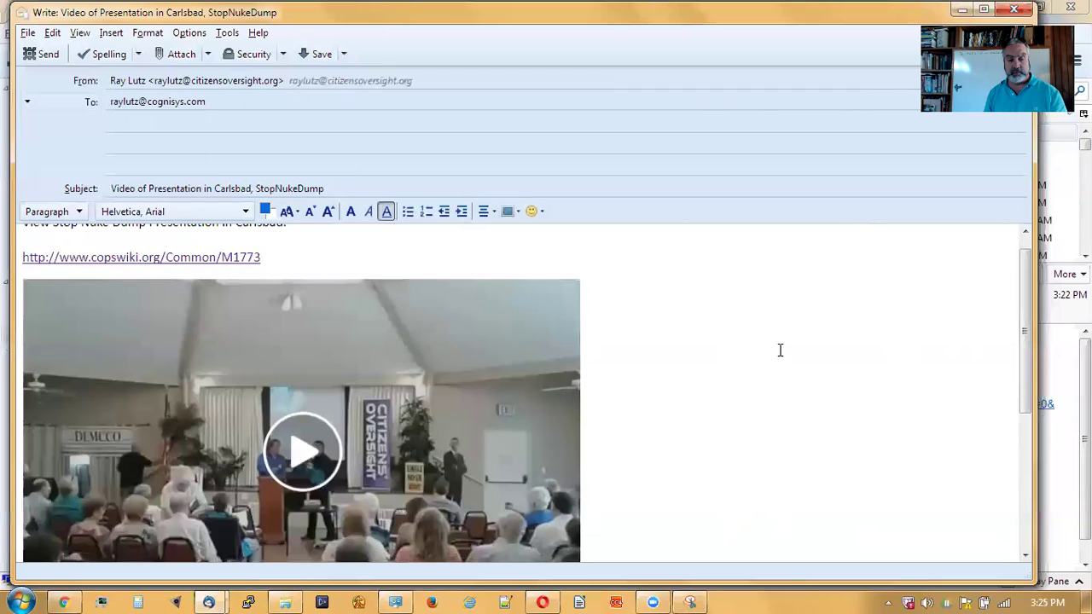
scroll(779, 350, "down", 4)
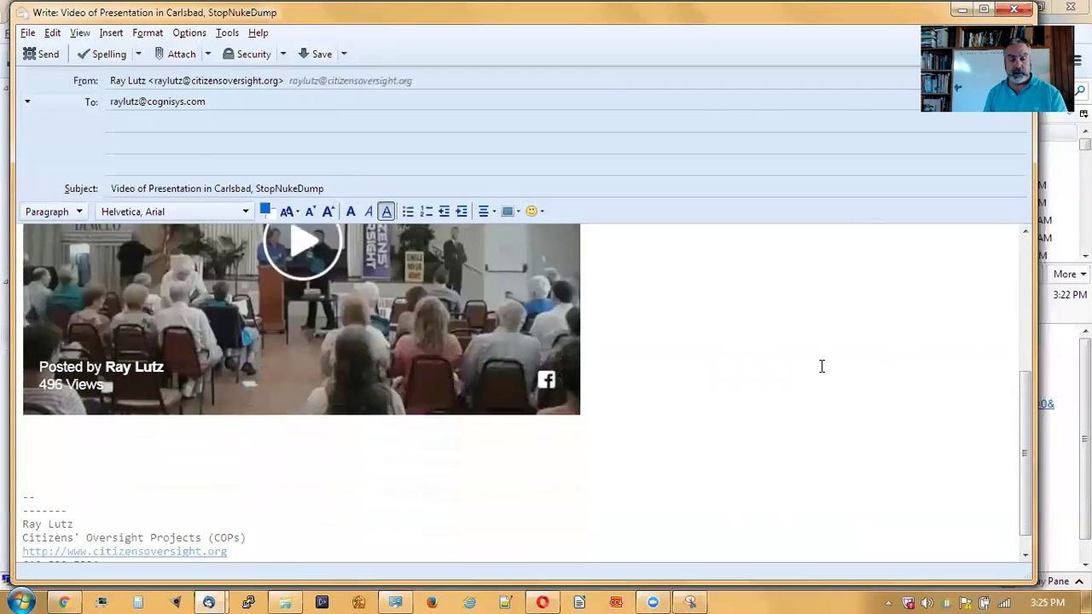
scroll(821, 366, "up", 5)
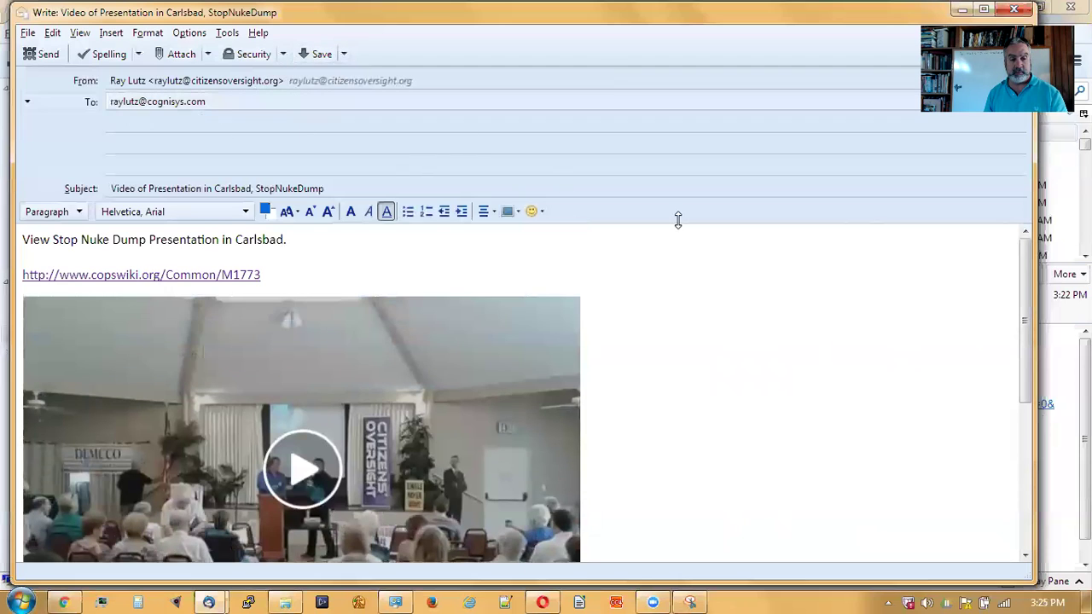
scroll(785, 392, "down", 5)
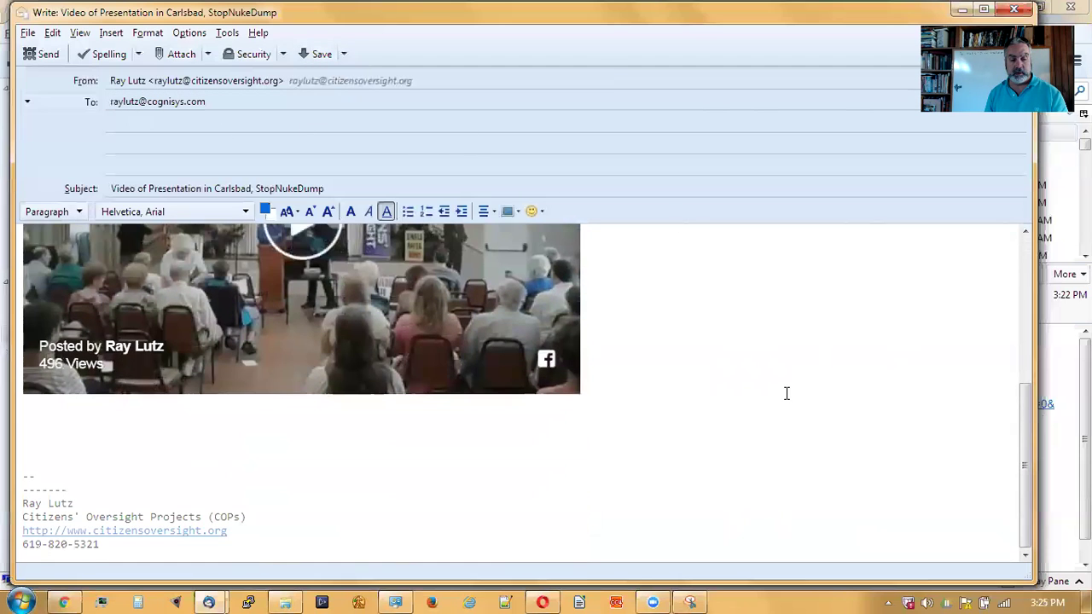
left_click(41, 54)
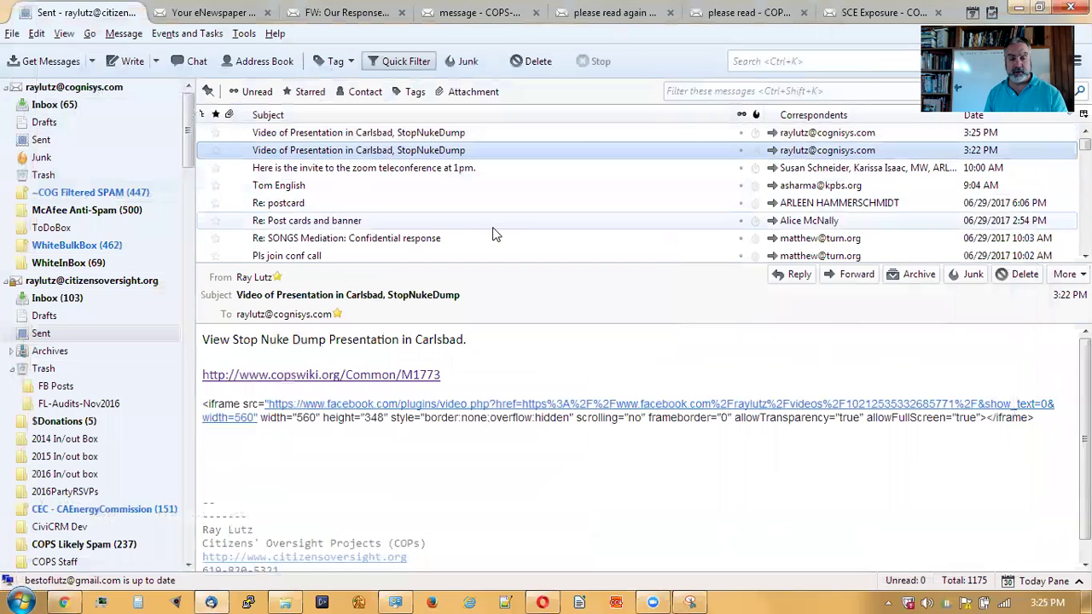
- Switch to the Inbox and fetch all new messages
left_click(75, 108)
left_click(93, 63)
left_click(89, 81)
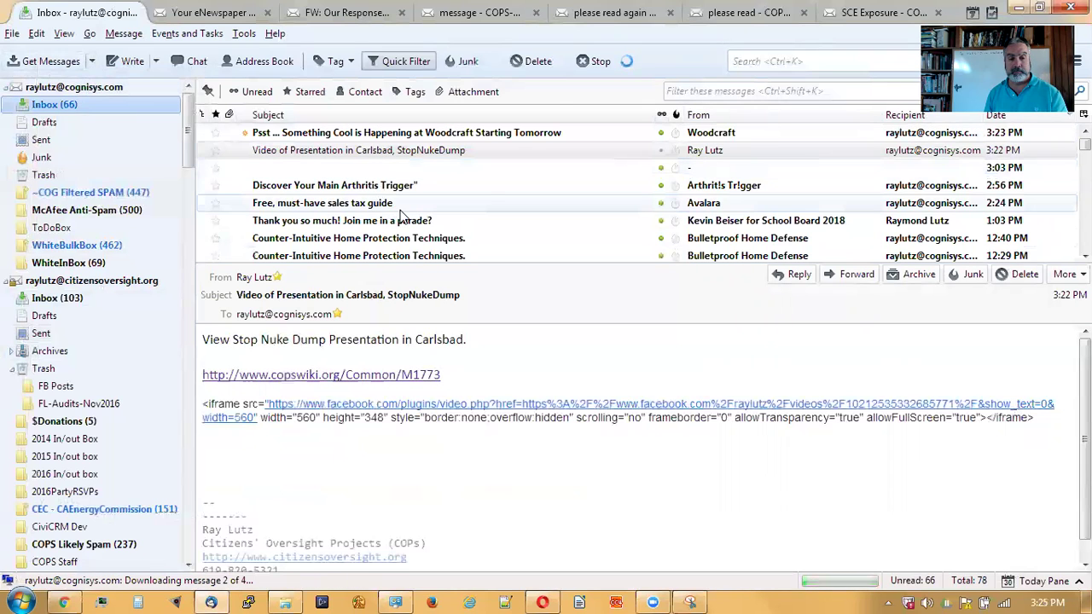
left_click(92, 62)
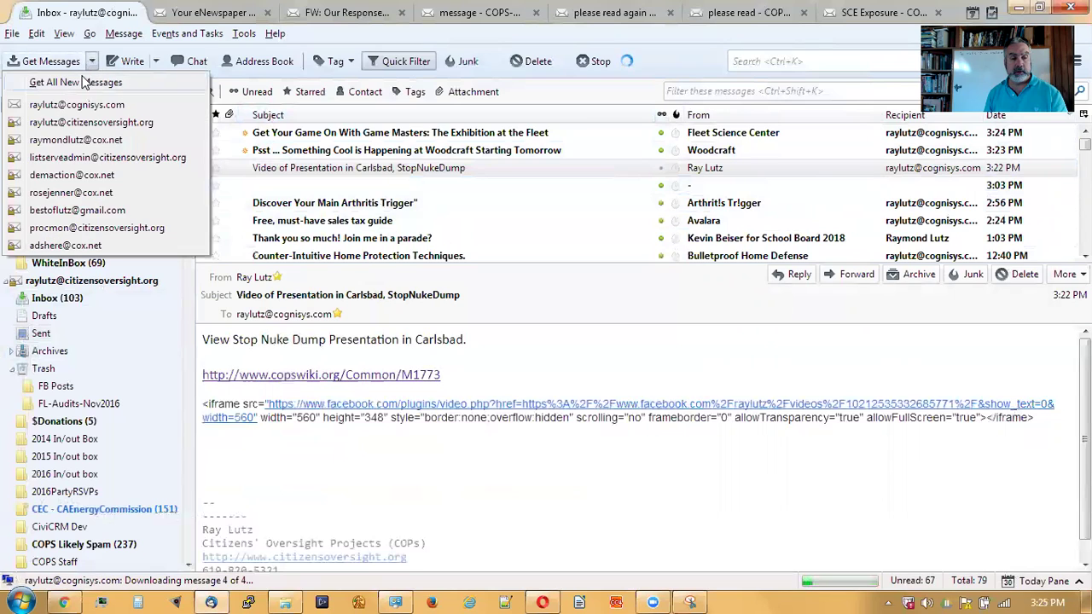
left_click(84, 81)
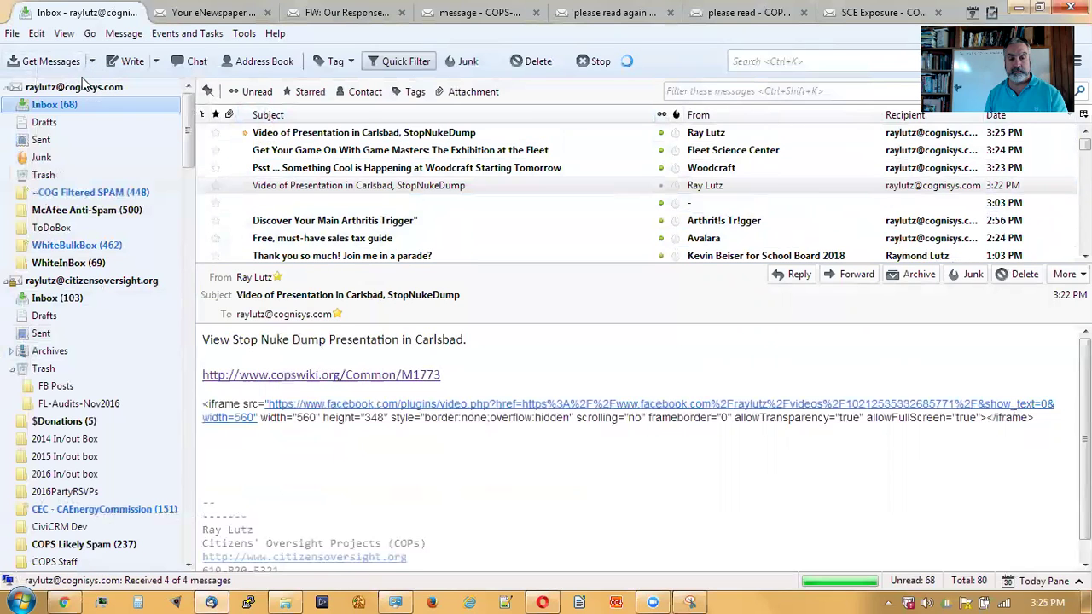
- Open the received video email in a taller preview pane and follow its image link to the copswiki M1773 page
left_click(401, 133)
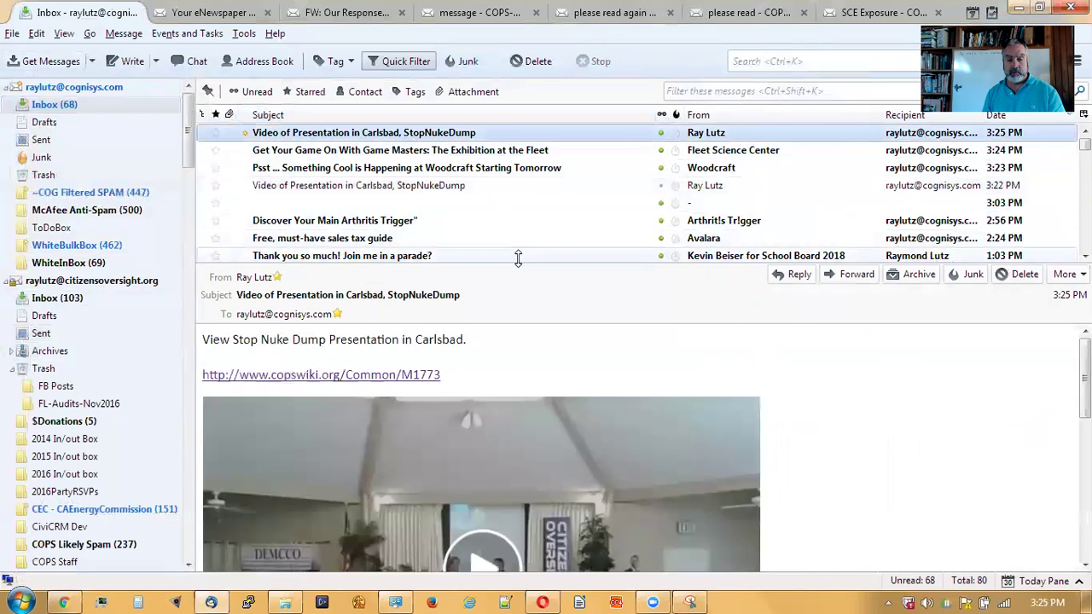
left_click_drag(516, 265, 511, 177)
scroll(816, 419, "down", 3)
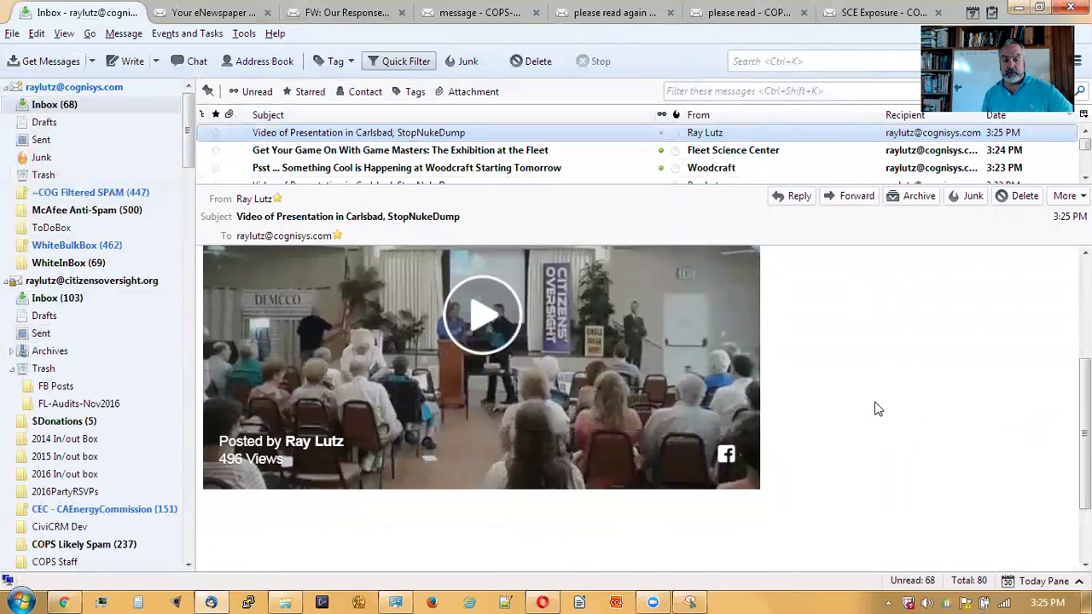
left_click(481, 317)
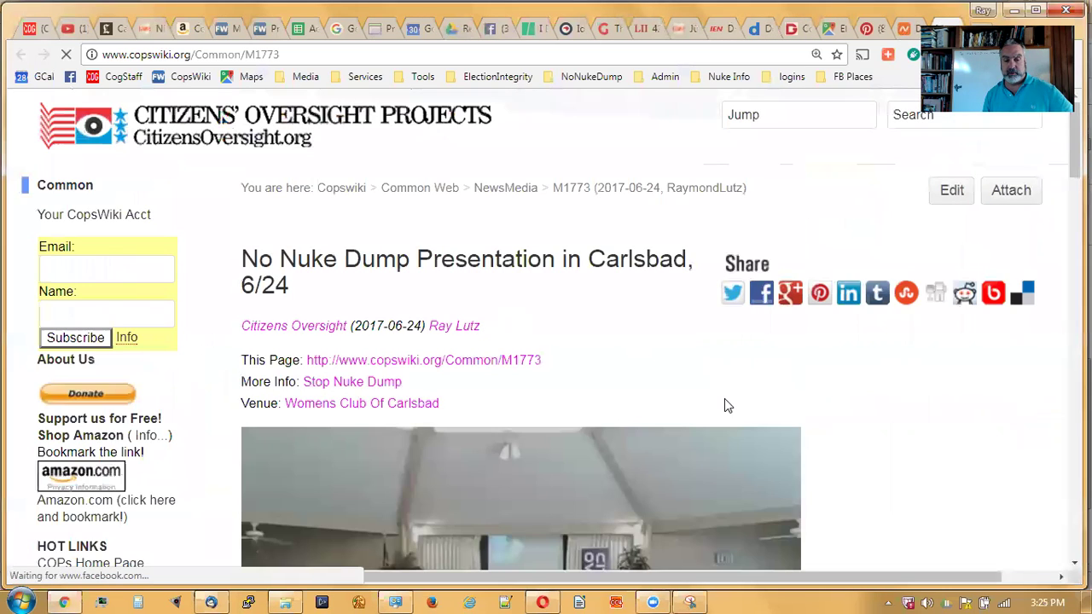
scroll(826, 392, "down", 4)
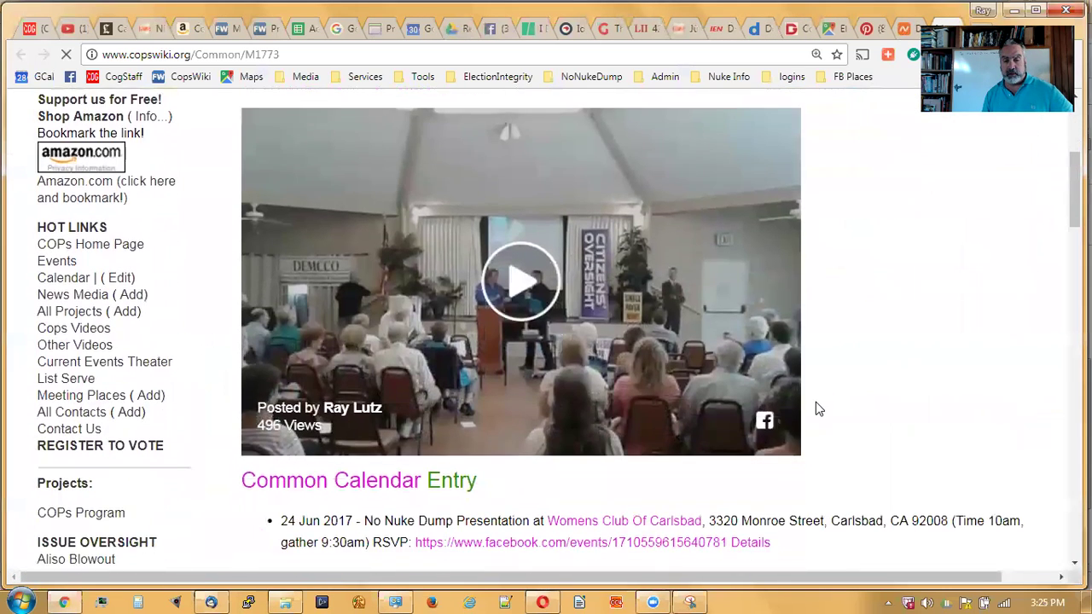
scroll(815, 410, "down", 5)
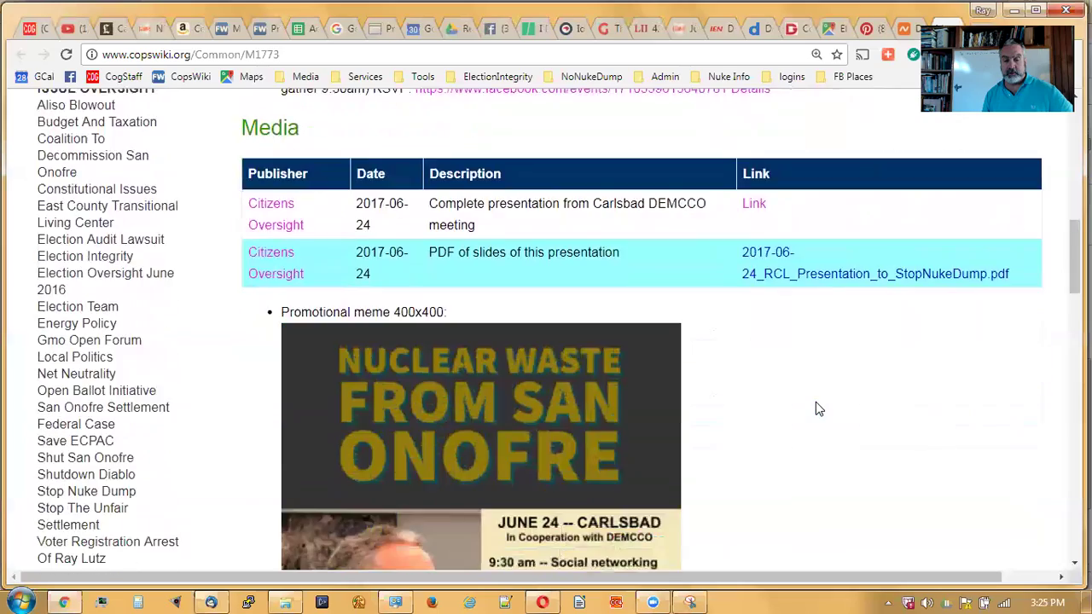
scroll(816, 408, "down", 2)
scroll(815, 407, "up", 9)
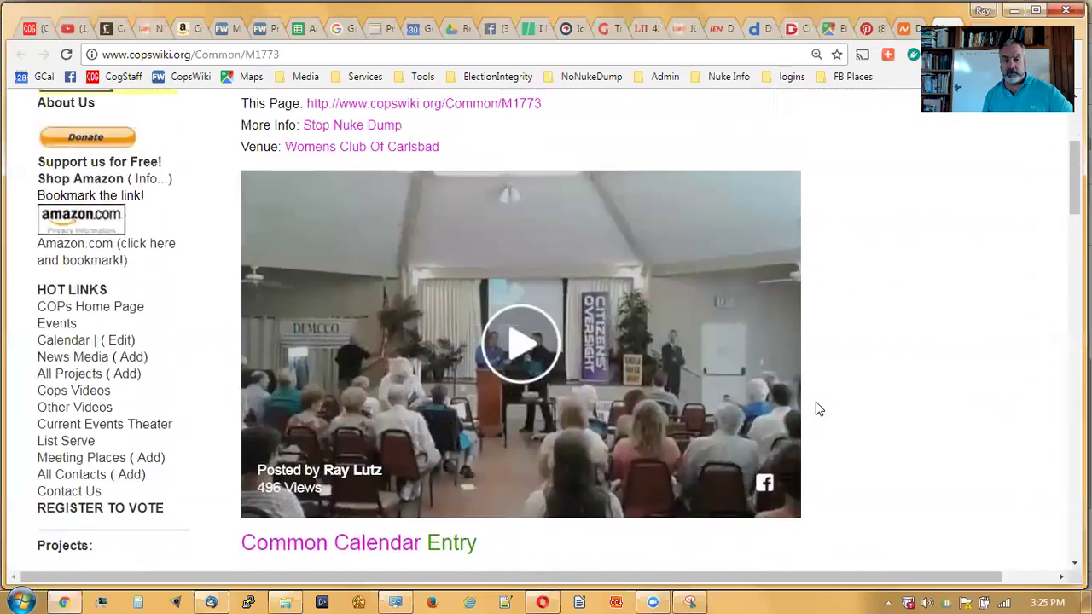
scroll(816, 410, "up", 2)
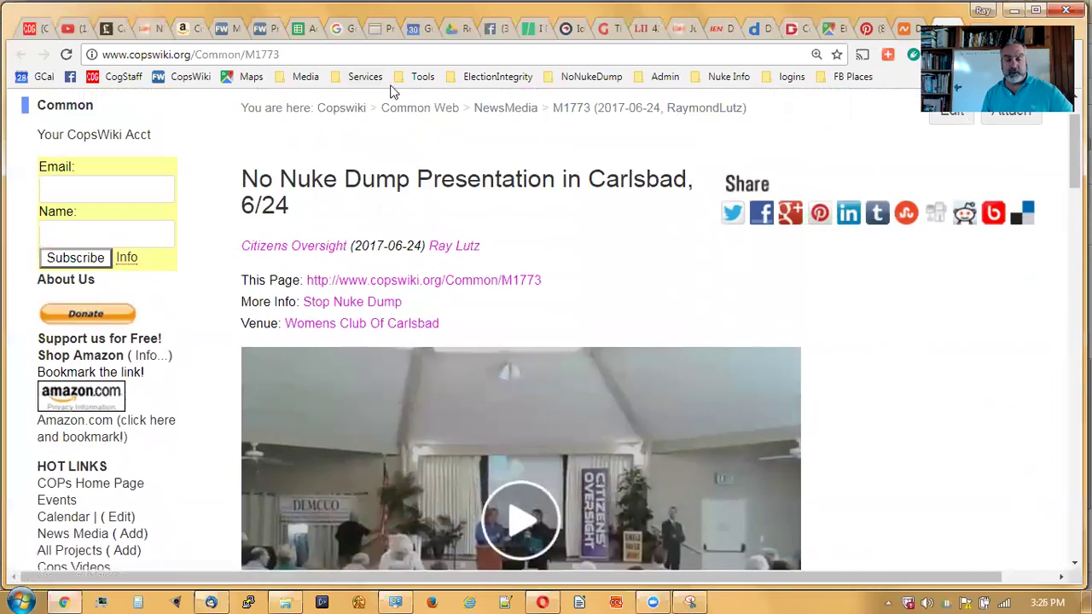
- Return to Thunderbird and show the 3:25 PM 'Video of Presentation in Carlsbad' message from the Sent folder
left_click(210, 603)
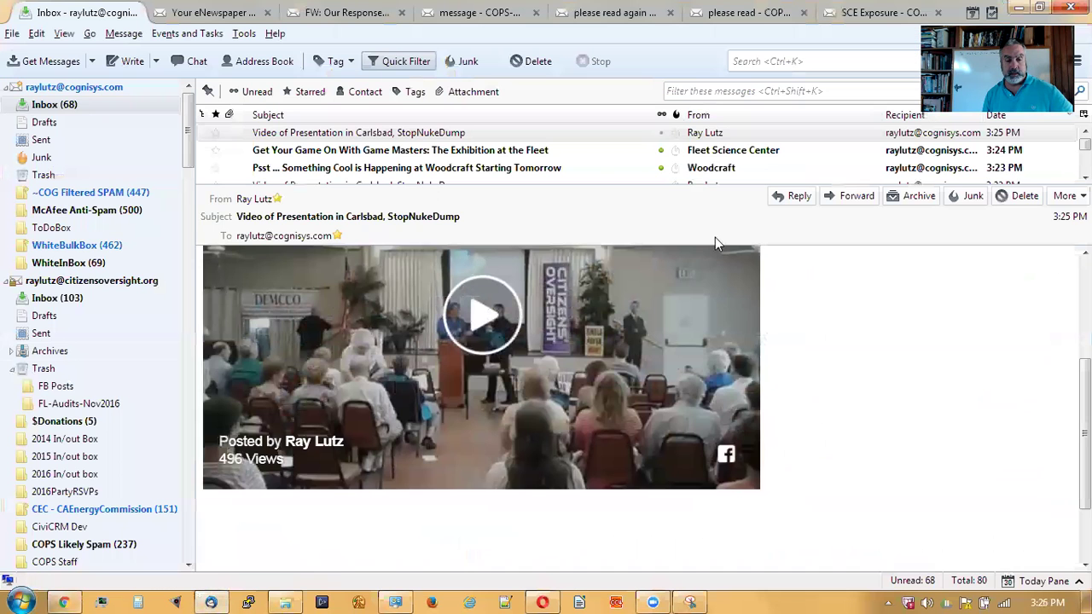
scroll(787, 267, "up", 2)
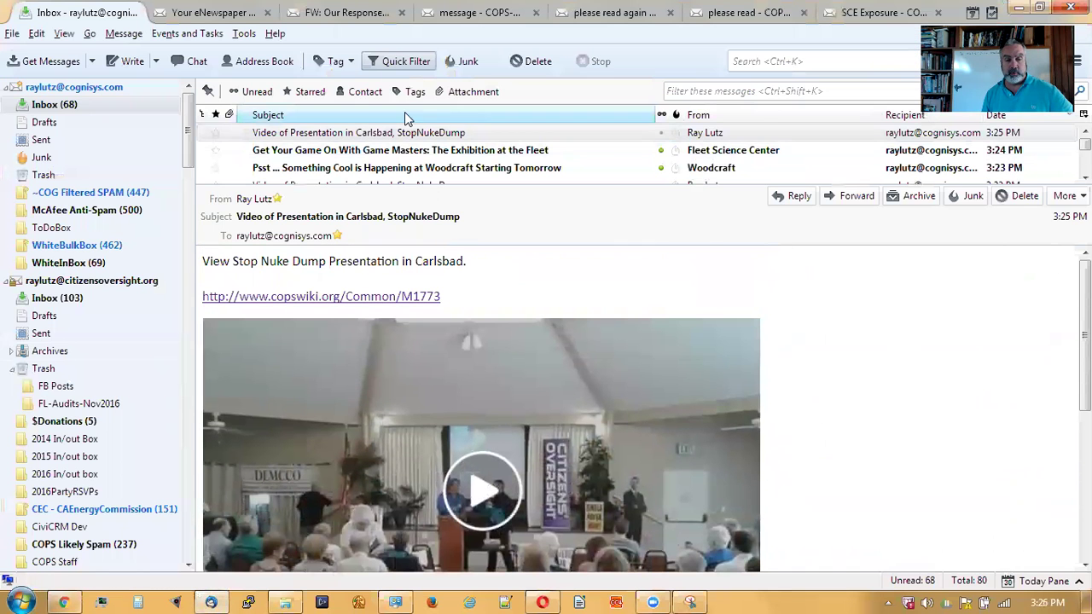
left_click(51, 338)
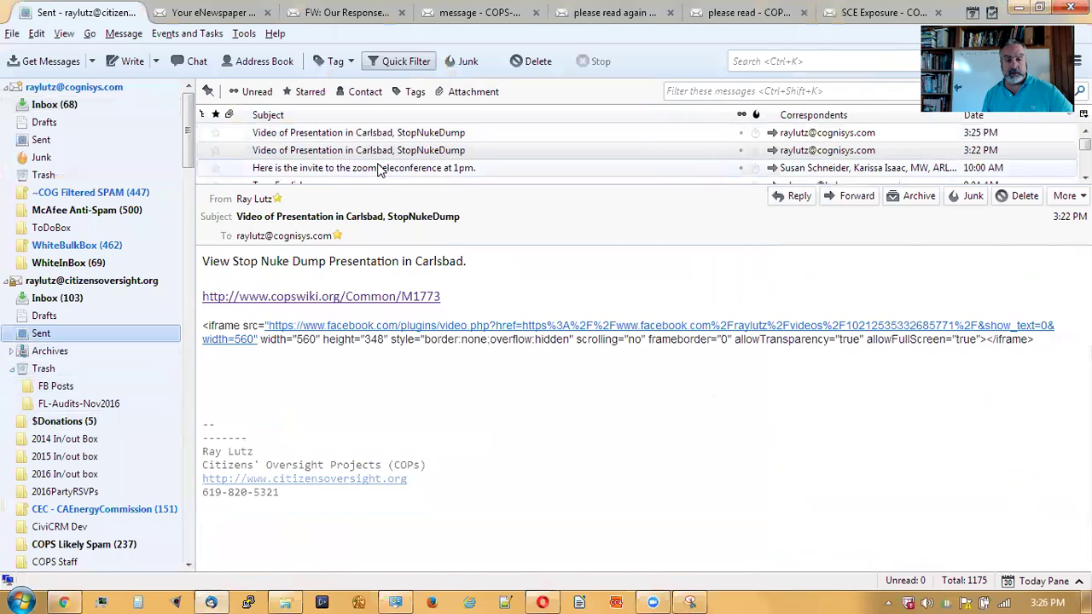
left_click(475, 136)
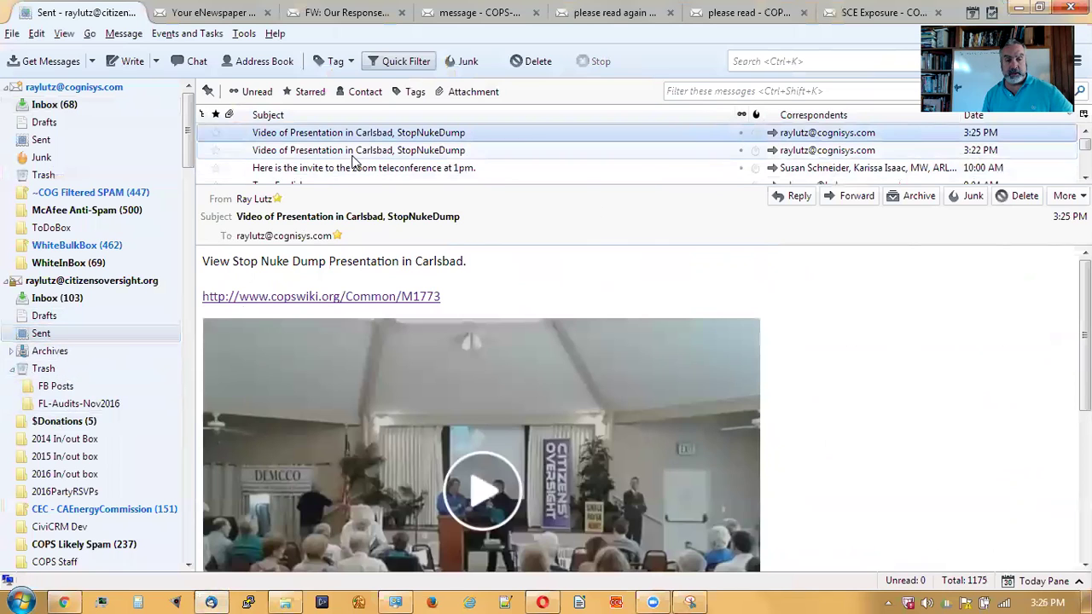
left_click(127, 34)
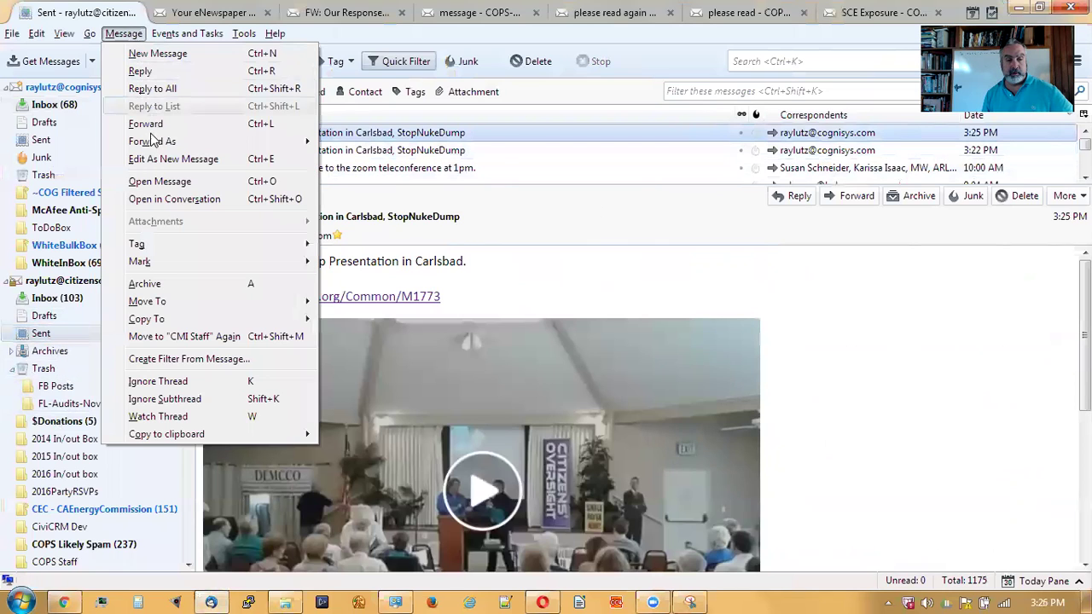
- Resend the Carlsbad video message as a new message, readdressed to the shutsanonofre group address
left_click(154, 160)
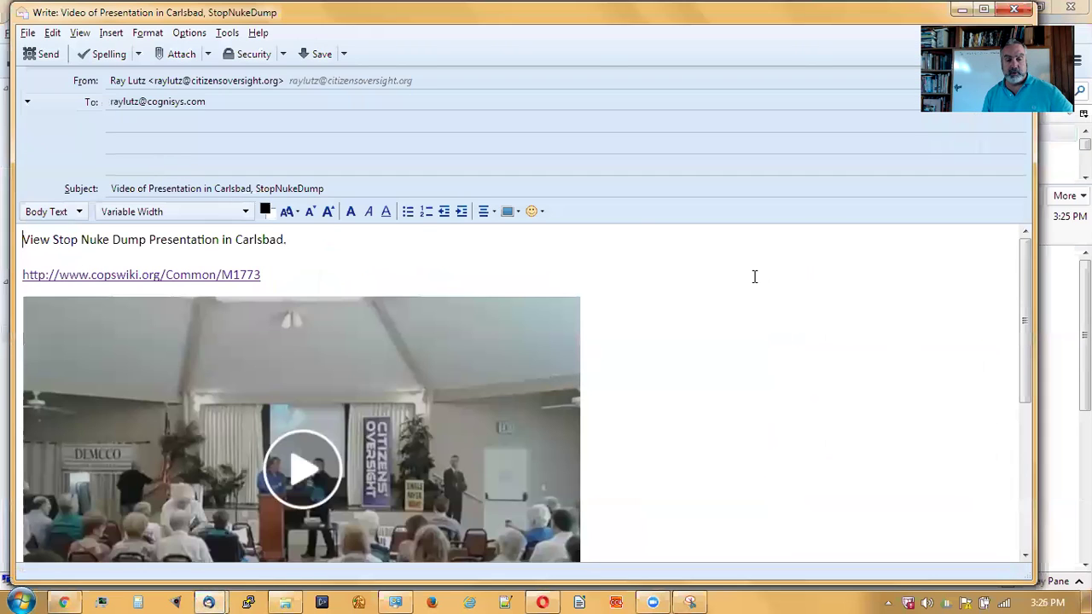
left_click(209, 101)
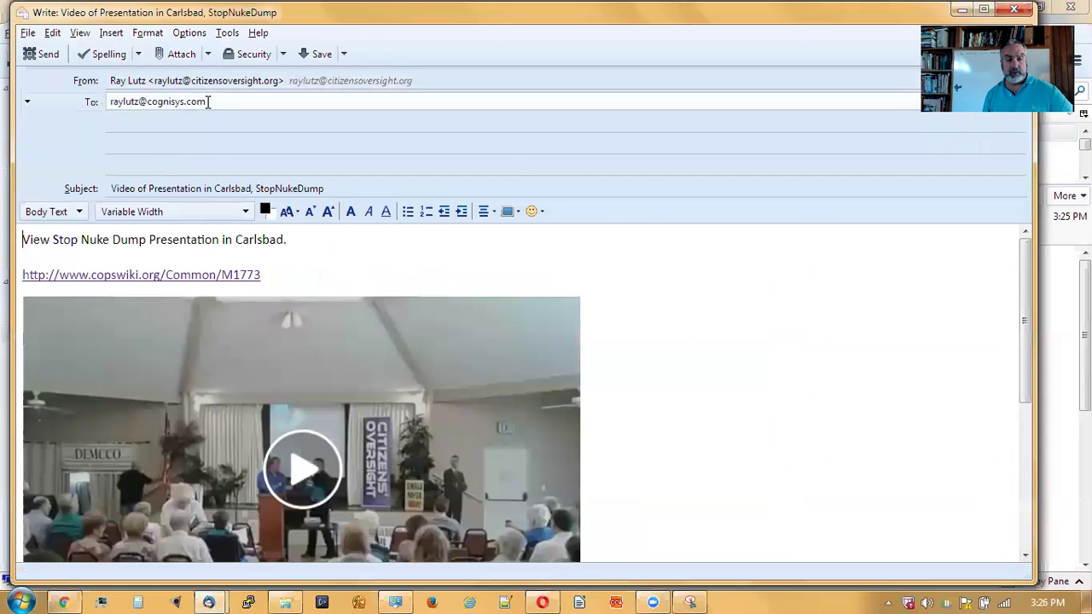
left_click_drag(209, 101, 65, 97)
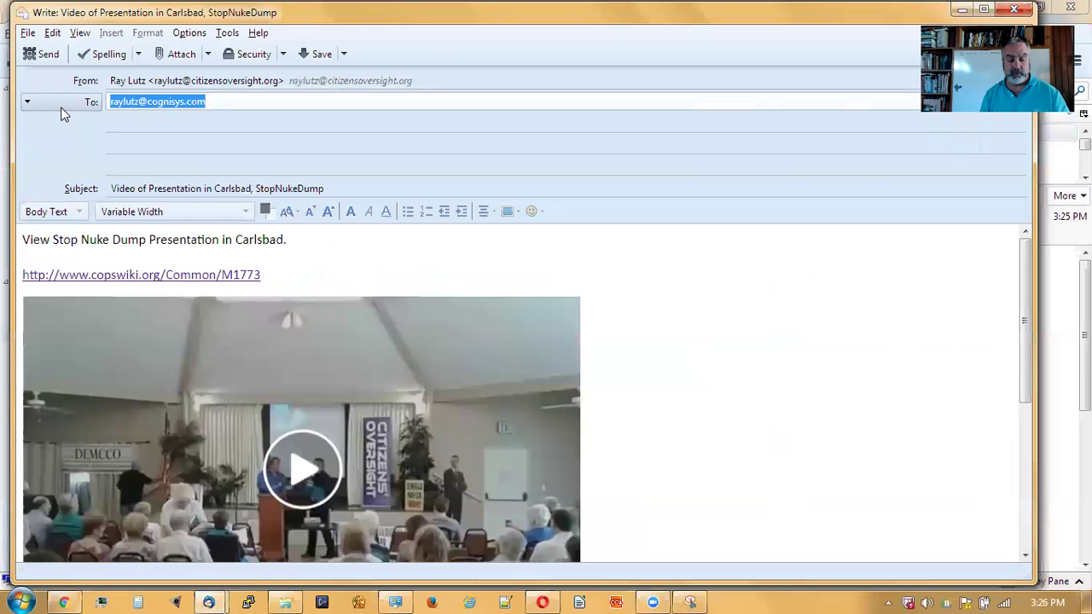
type("shutsanonofre")
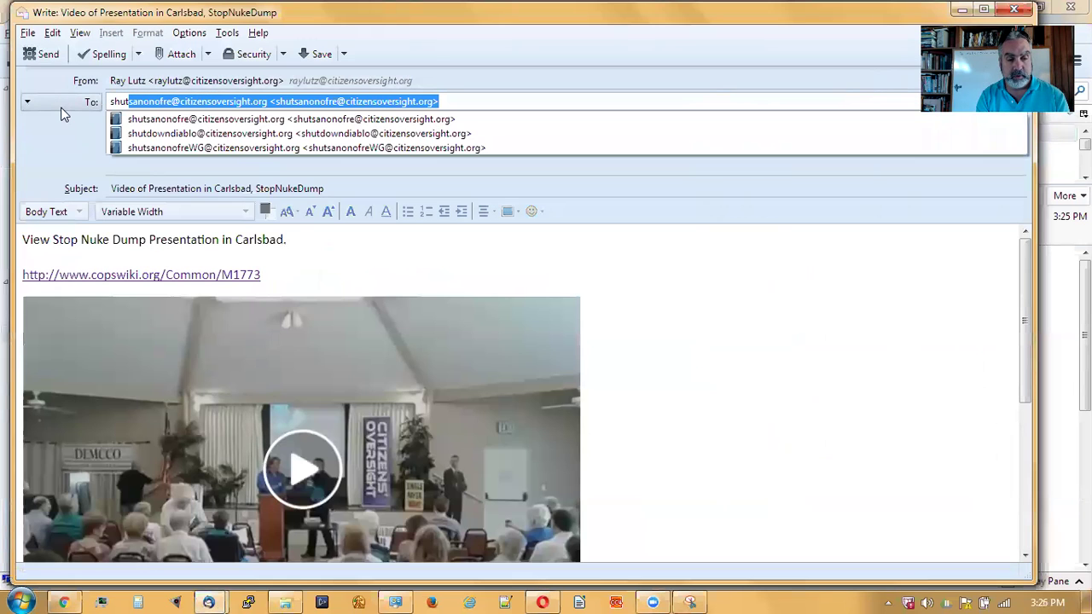
key("Tab")
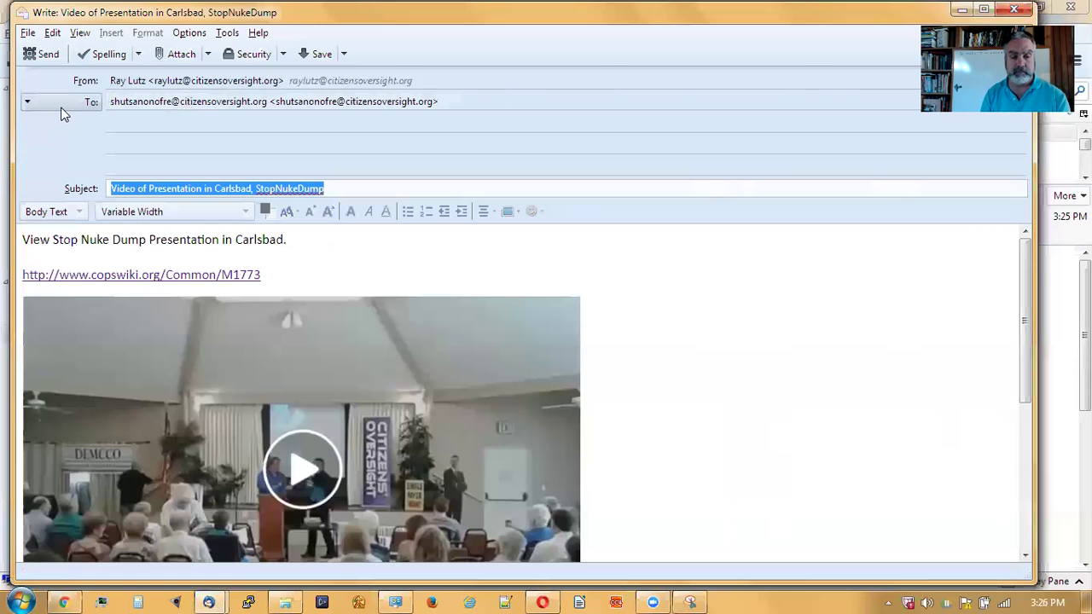
left_click(833, 376)
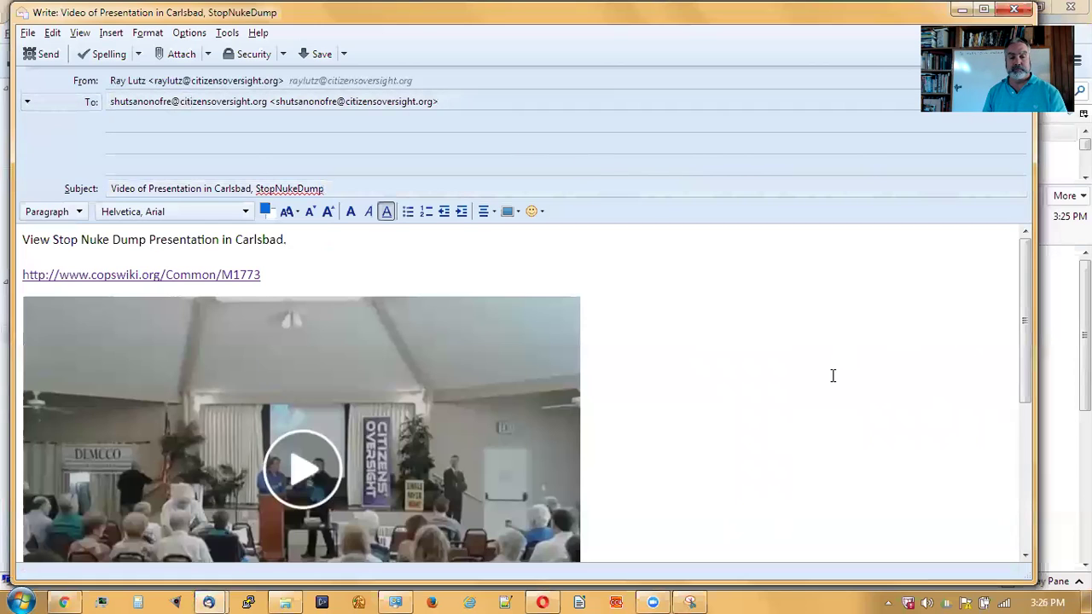
scroll(832, 375, "down", 2)
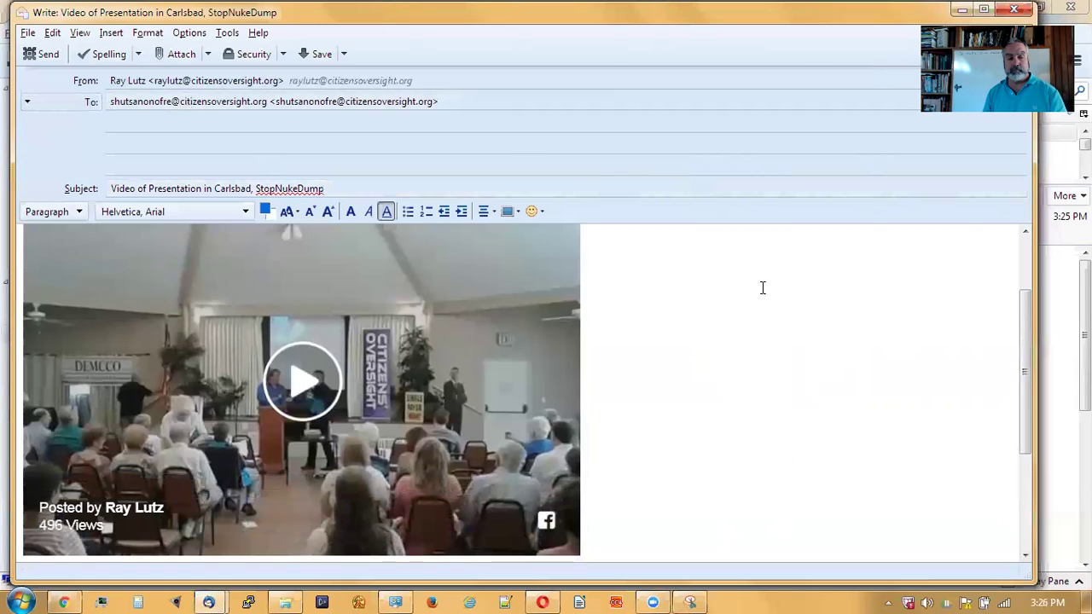
left_click(49, 55)
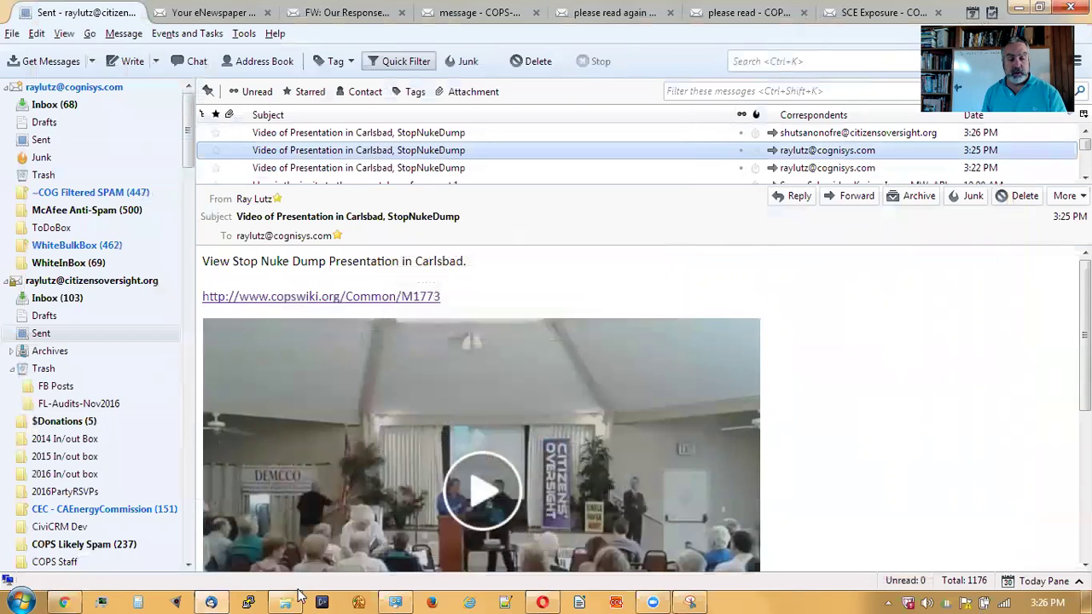
- Switch to the Facebook tab in Chrome and open the No Nuke Dump on the Beach group page
left_click(65, 602)
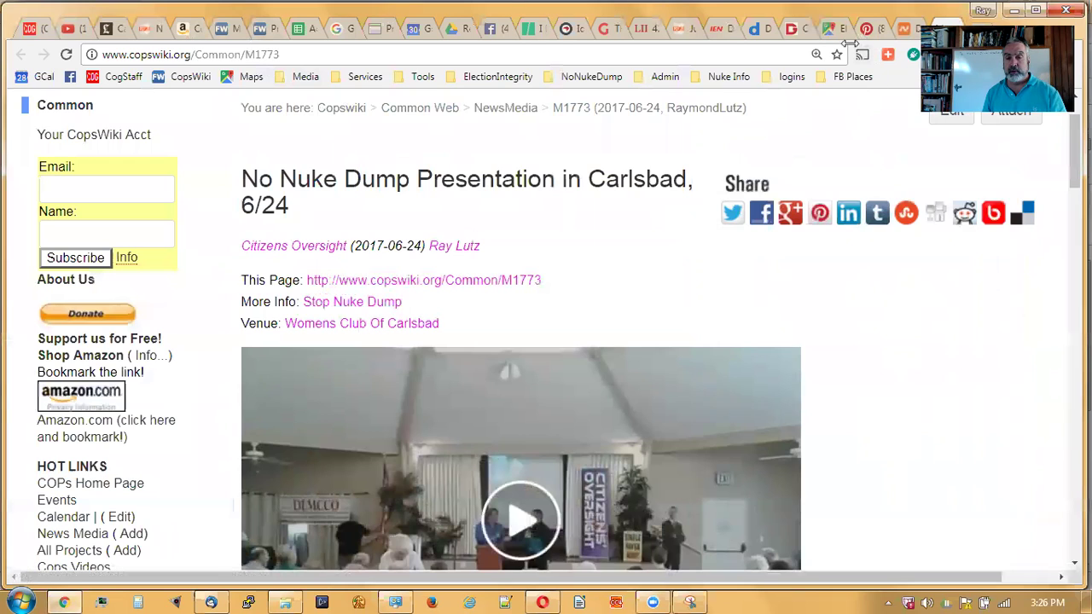
left_click(492, 32)
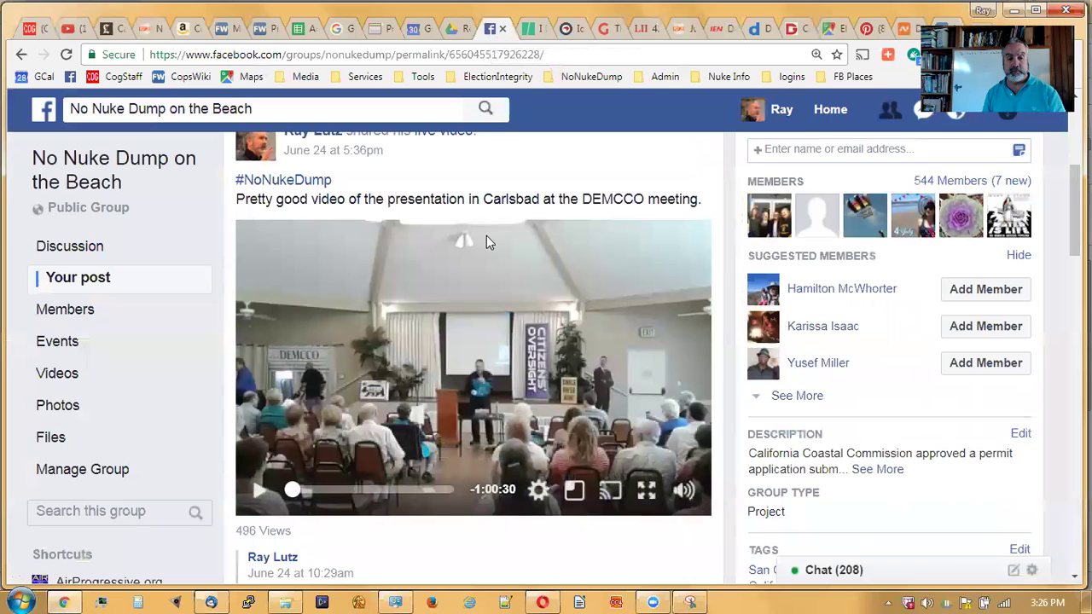
scroll(481, 282, "up", 2)
scroll(484, 292, "down", 8)
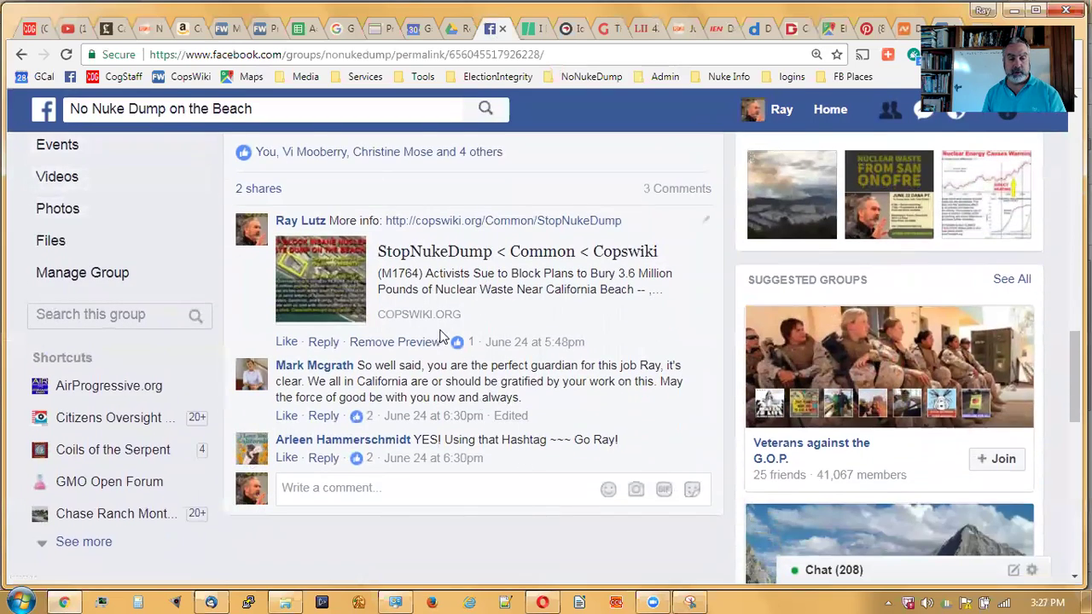
scroll(154, 158, "up", 7)
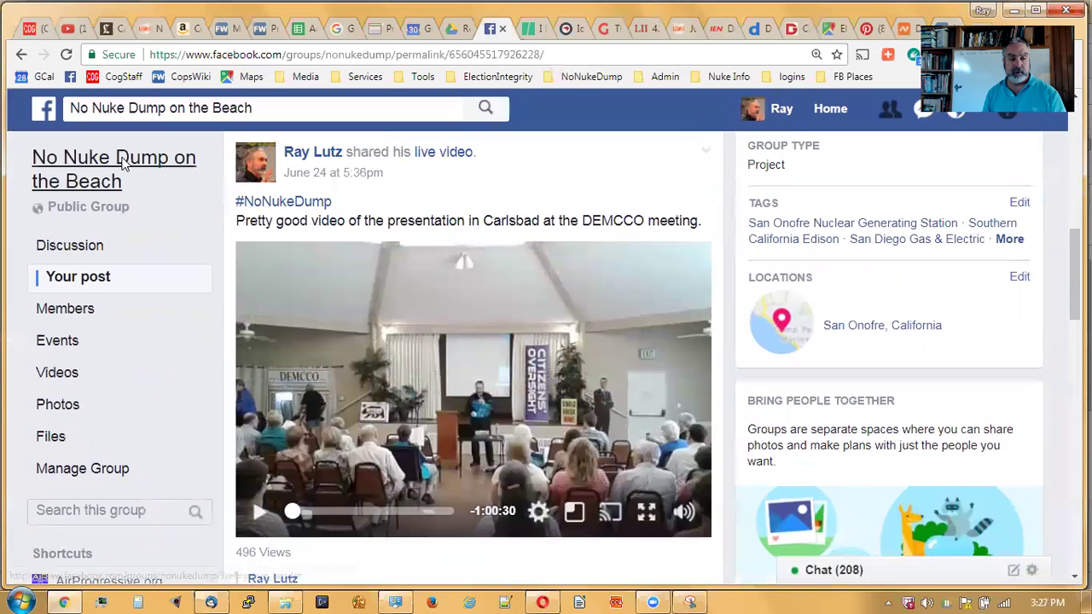
left_click(123, 164)
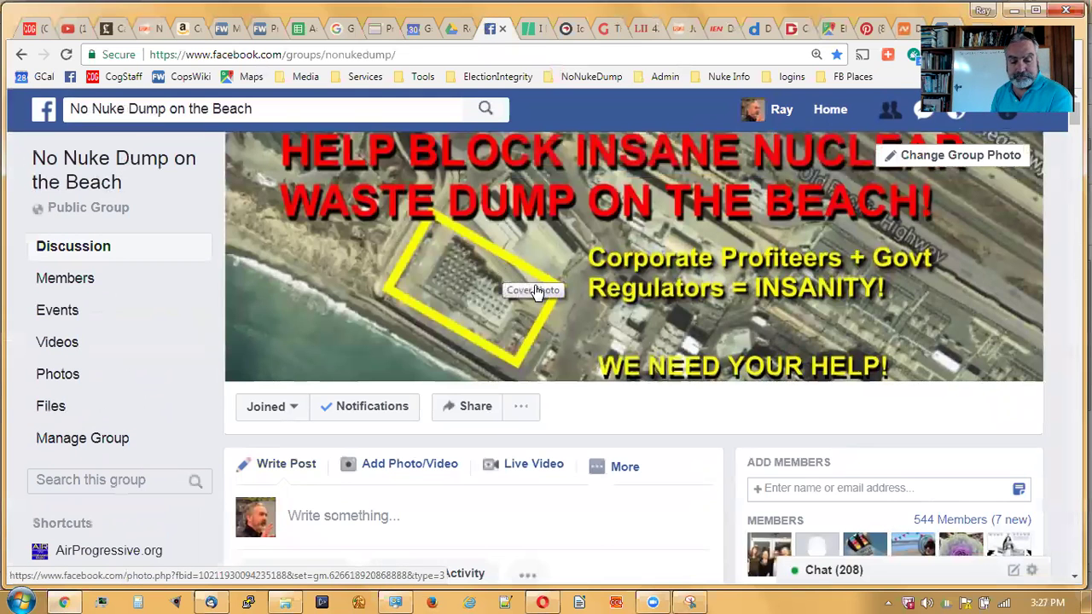
- Scroll the group feed down to the 'Dr. Tom English on KPBS' post
scroll(535, 295, "down", 4)
scroll(534, 294, "down", 7)
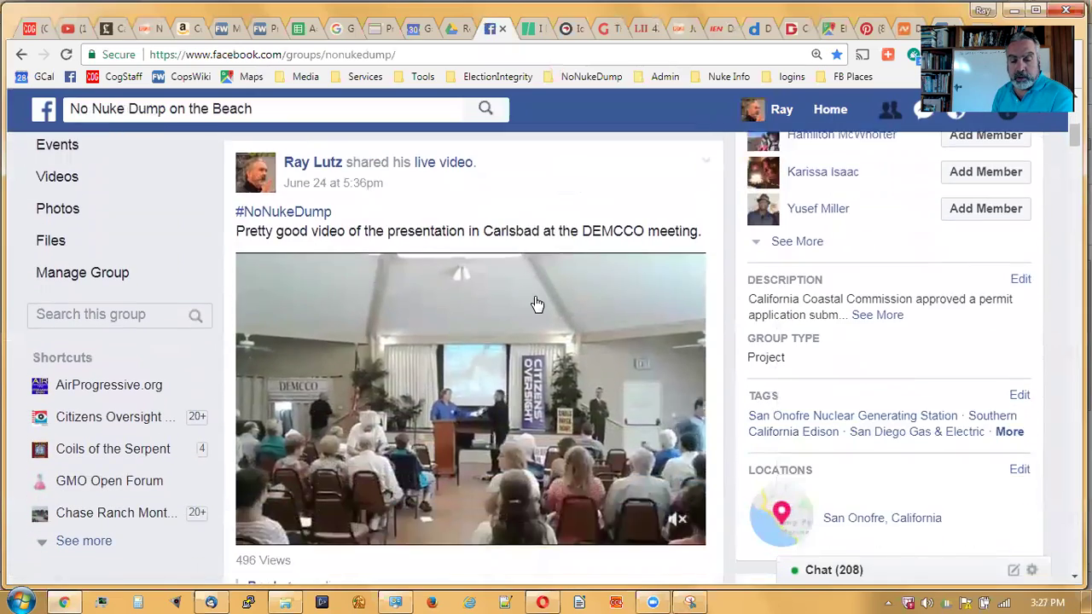
scroll(536, 311, "down", 4)
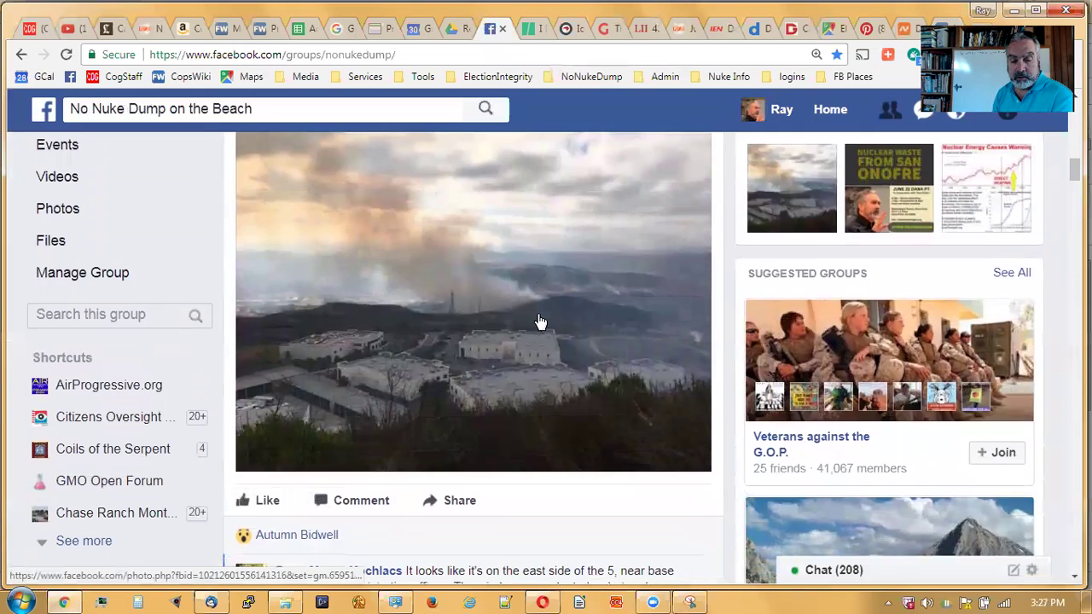
scroll(539, 318, "down", 5)
scroll(546, 329, "down", 1)
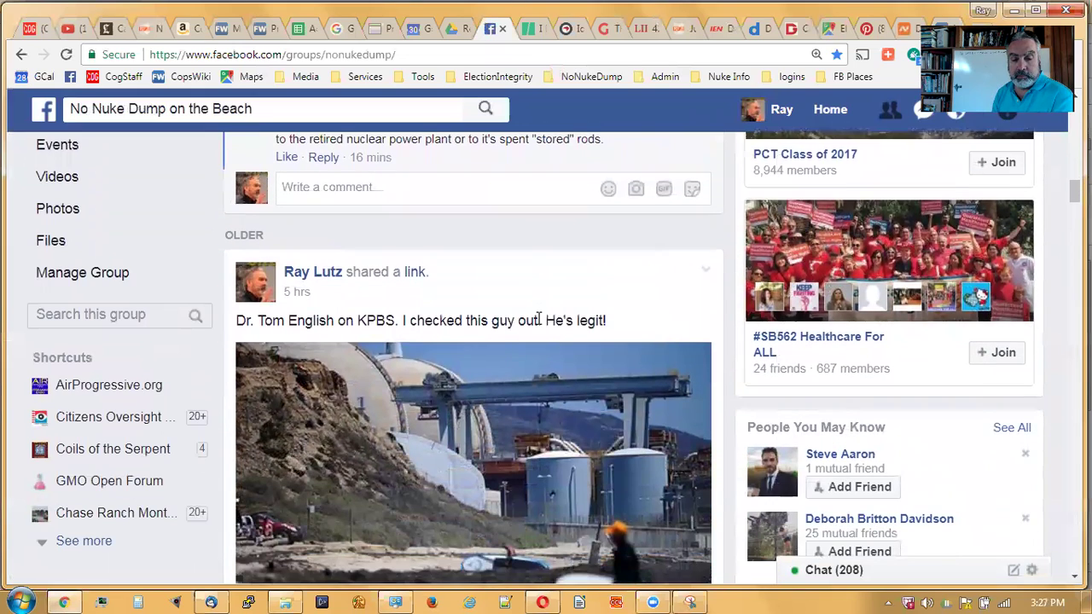
scroll(598, 342, "down", 1)
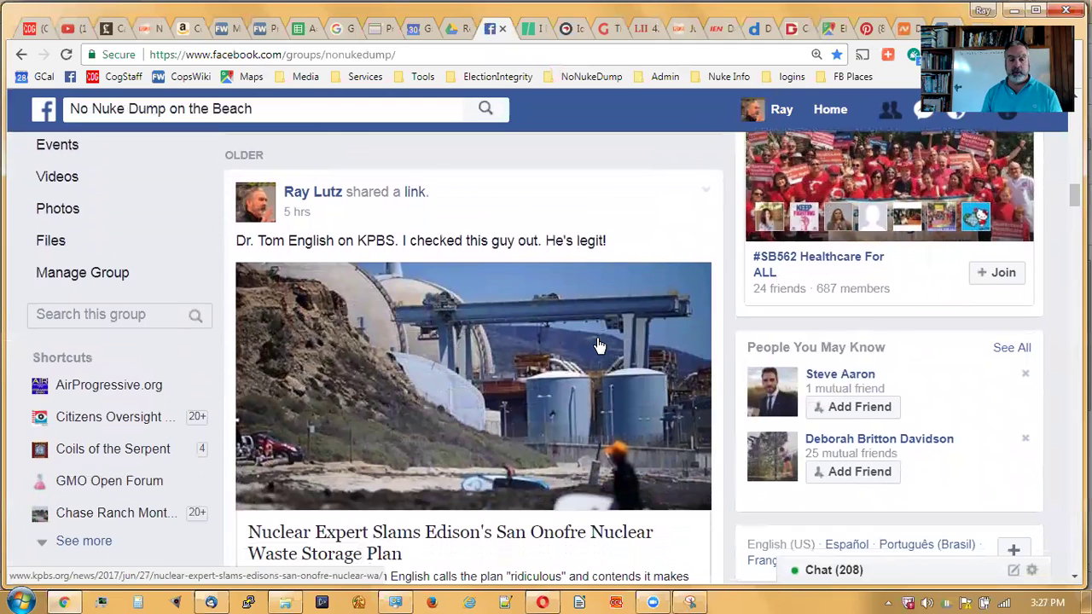
scroll(599, 345, "down", 1)
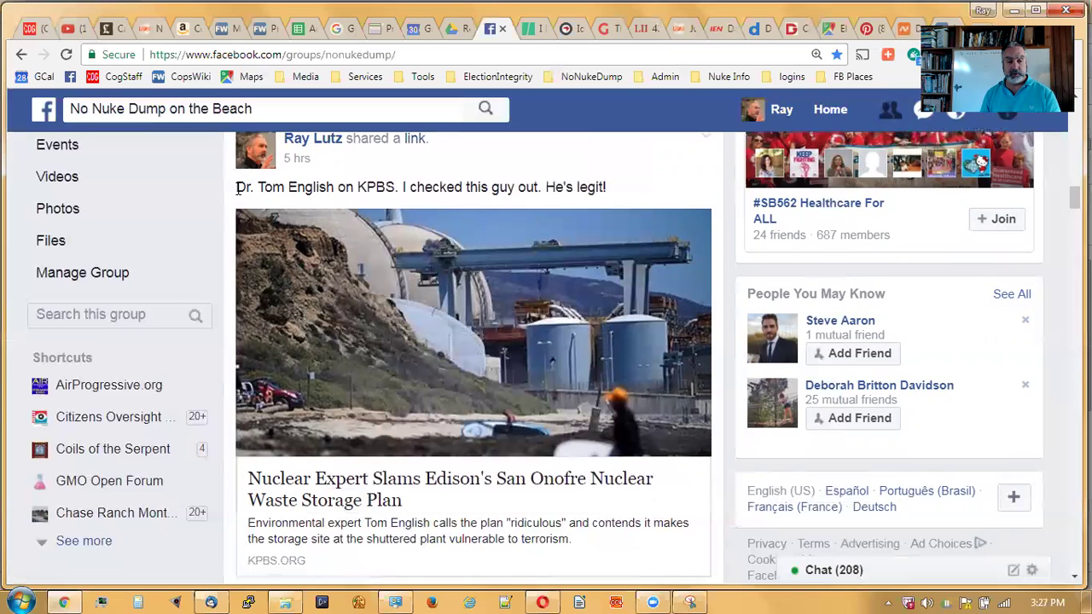
- Open the KPBS article from the post's link card, select its URL, and minimize that window
left_click_drag(237, 188, 386, 190)
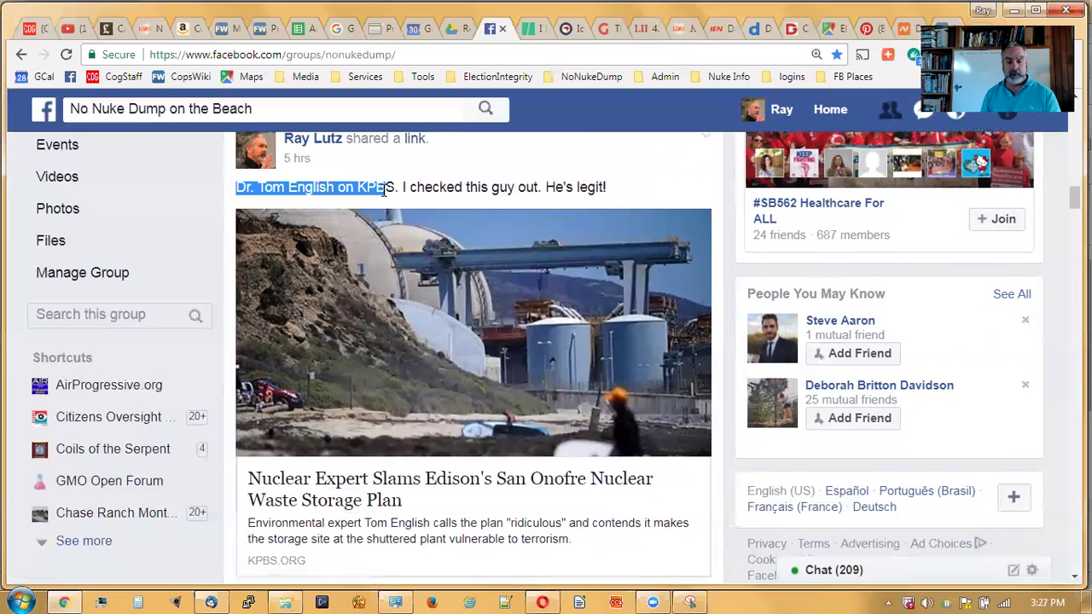
scroll(505, 366, "down", 2)
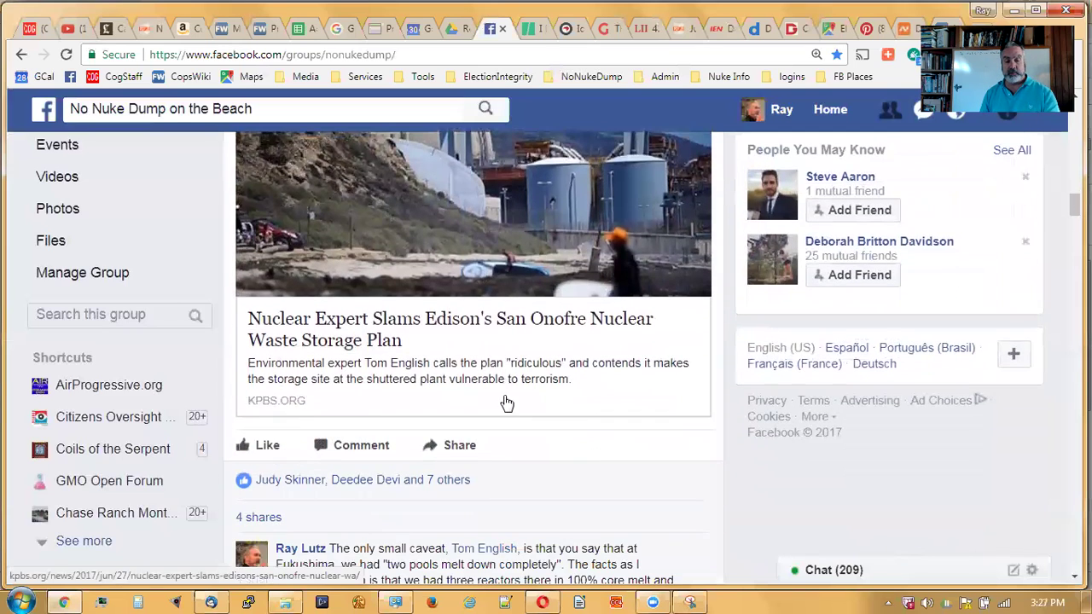
left_click(606, 389)
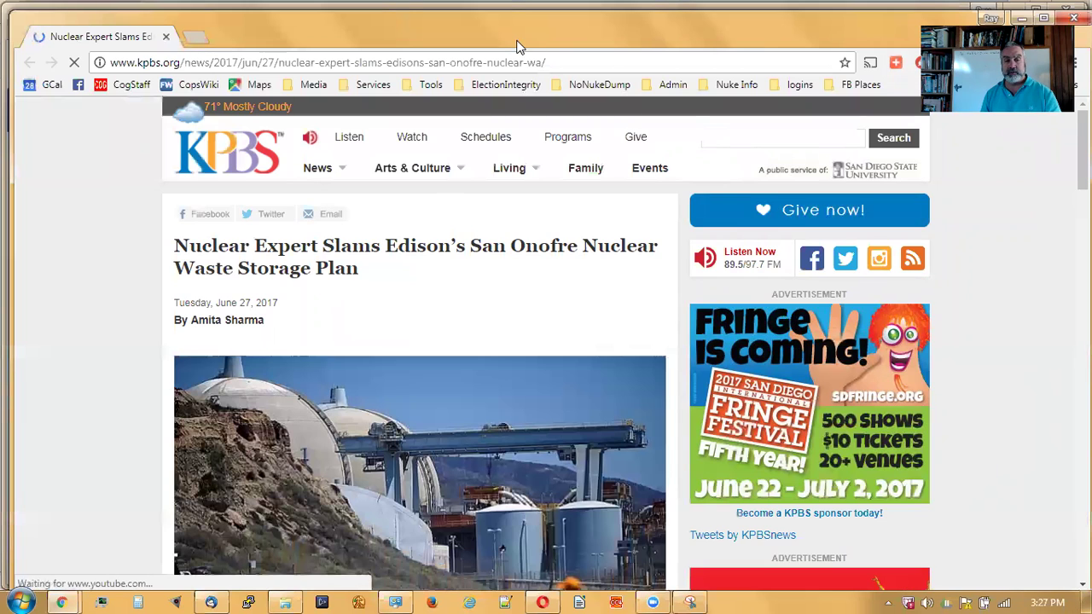
left_click(657, 63)
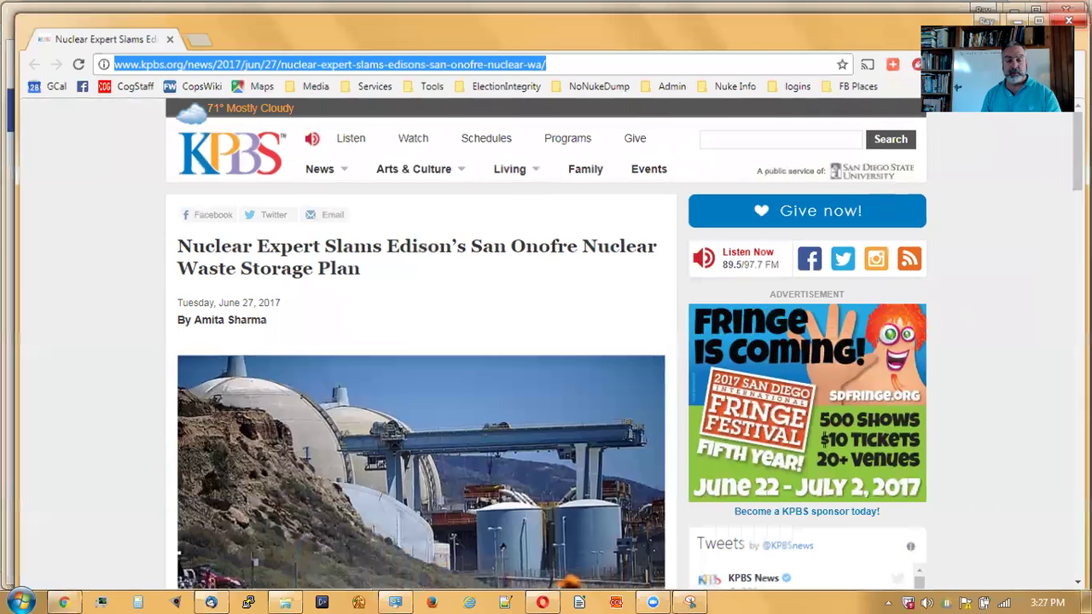
left_click(1021, 18)
- Select the whole post text in the feed and return to Thunderbird
scroll(604, 387, "up", 2)
left_click(626, 192)
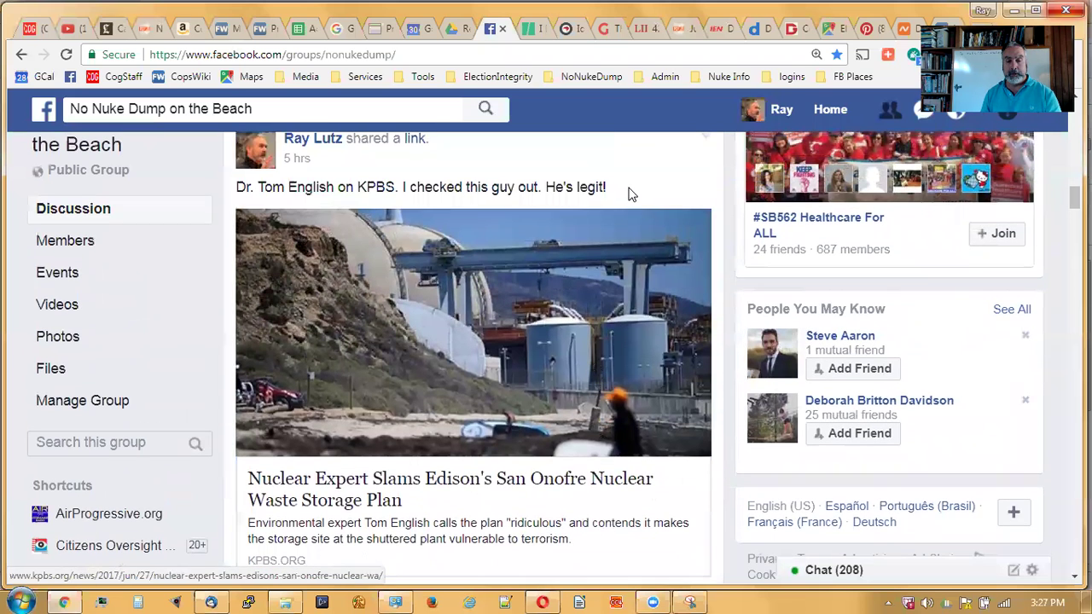
left_click_drag(606, 187, 234, 188)
key("ctrl+c")
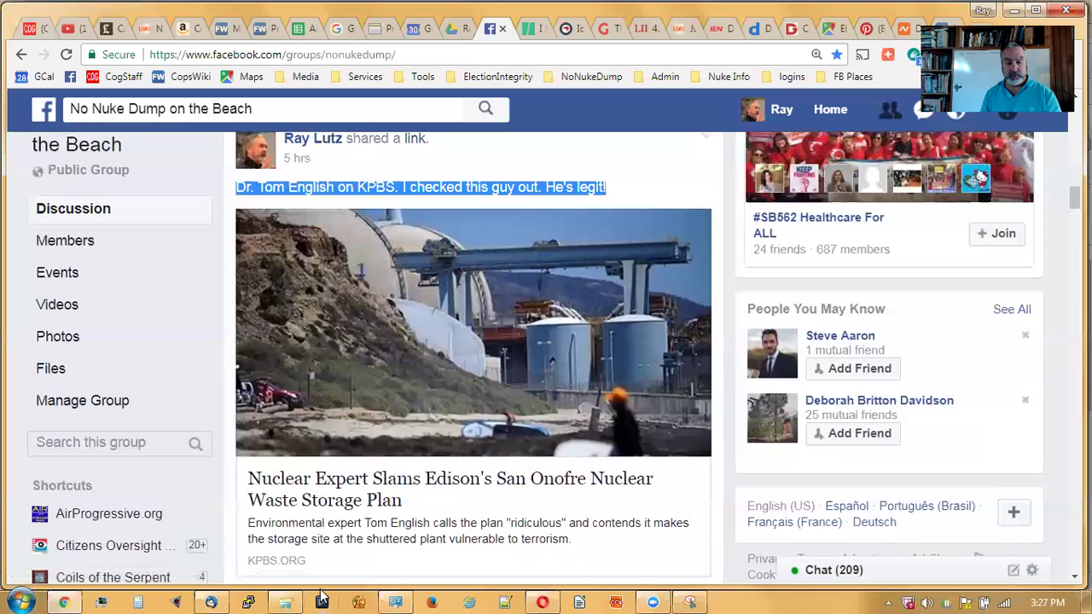
left_click(211, 602)
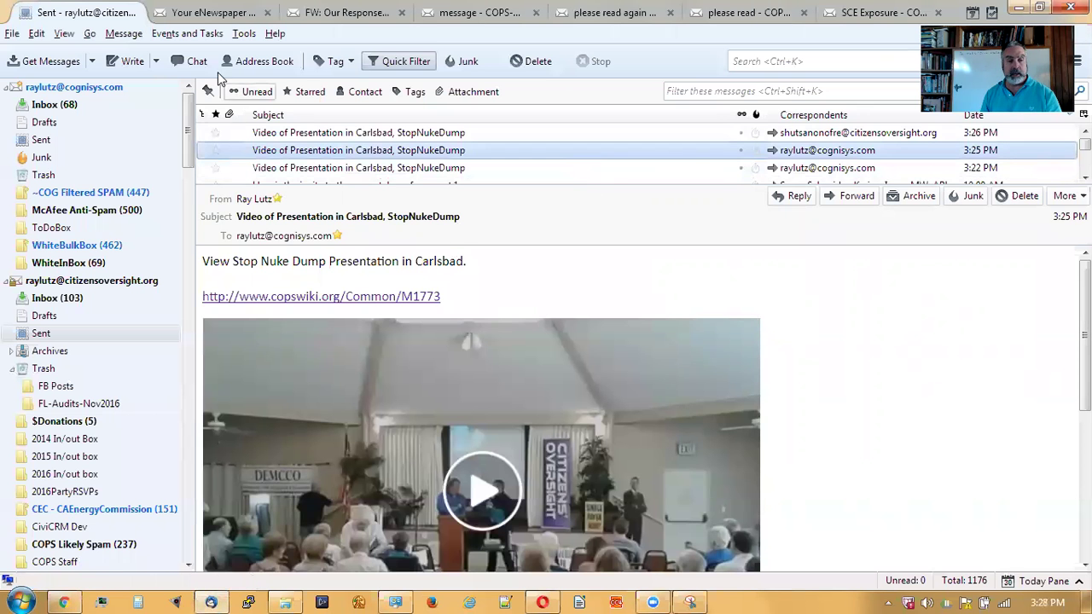
- Start a new message to the suggested group address with subject 'Dr. Tom English on KPBS'
left_click(132, 62)
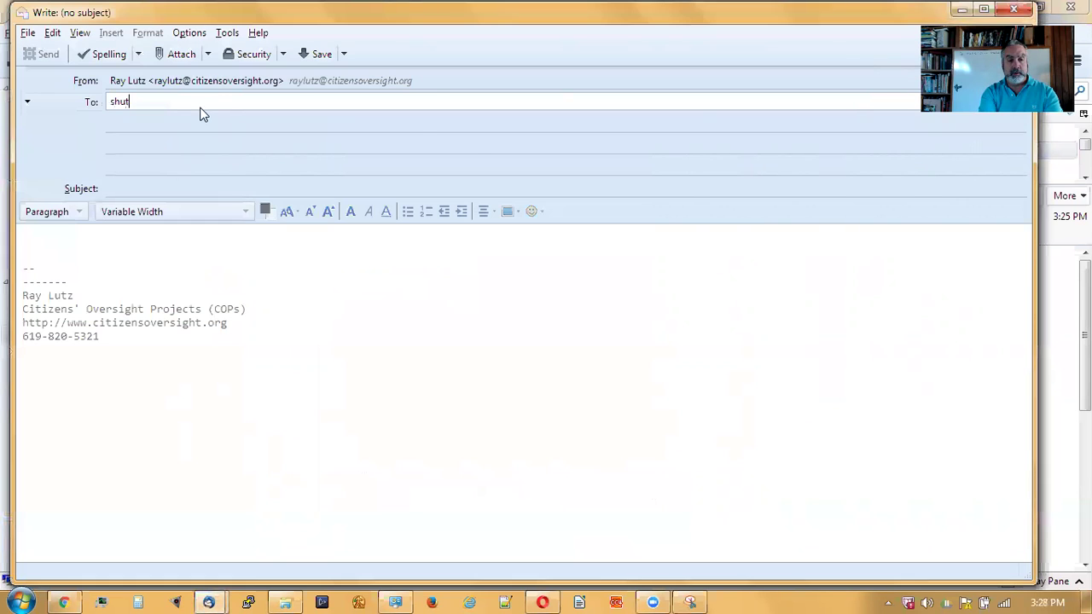
key("Tab")
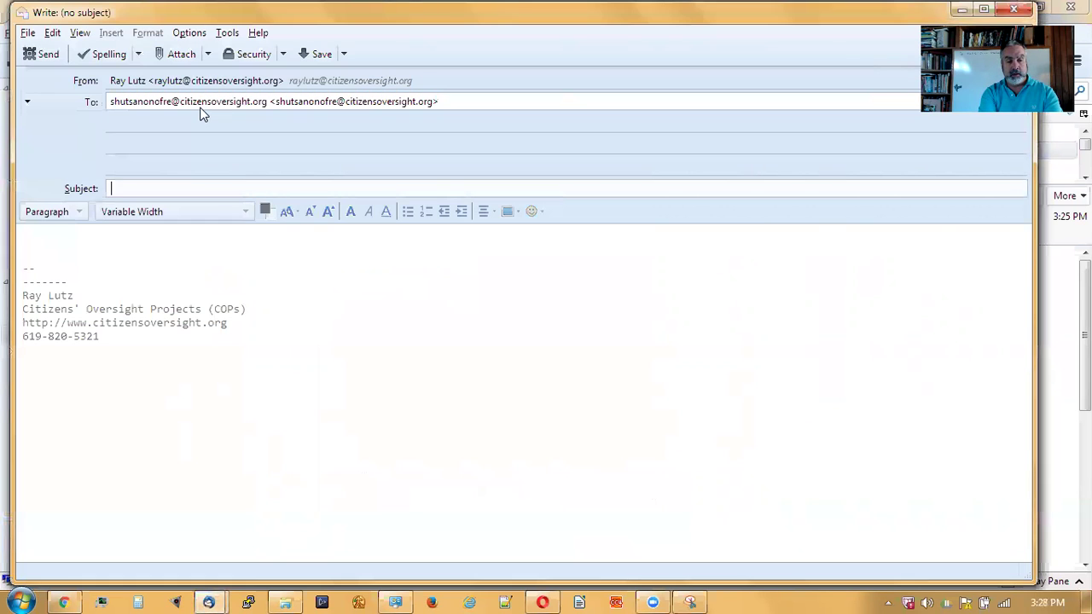
type("Dr. Tome")
key("BackSpace")
key("BackSpace")
type("En")
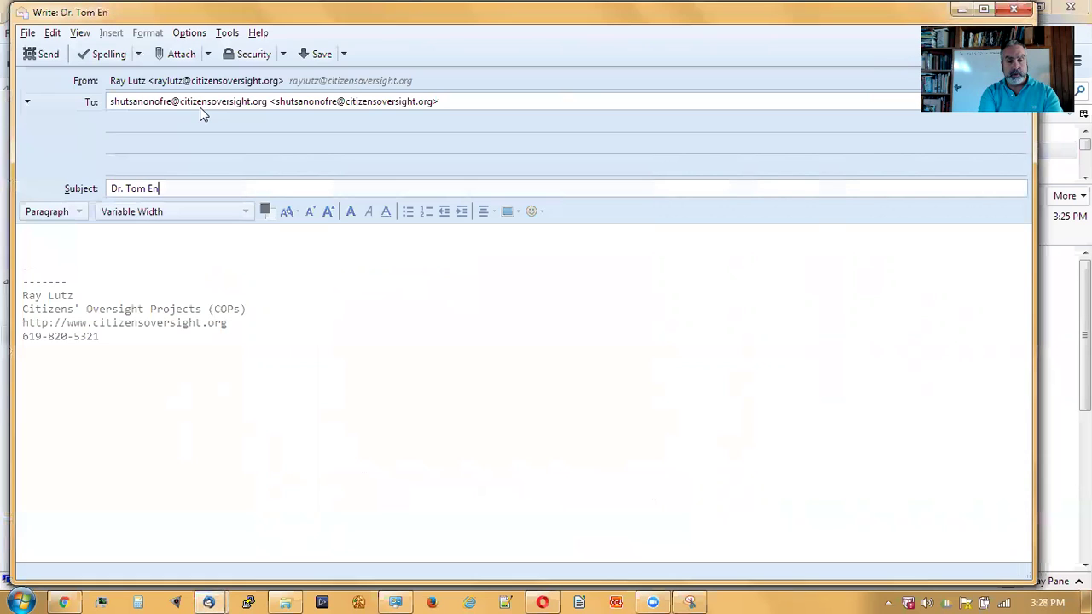
type("sl")
key("BackSpace")
key("BackSpace")
type("glis o")
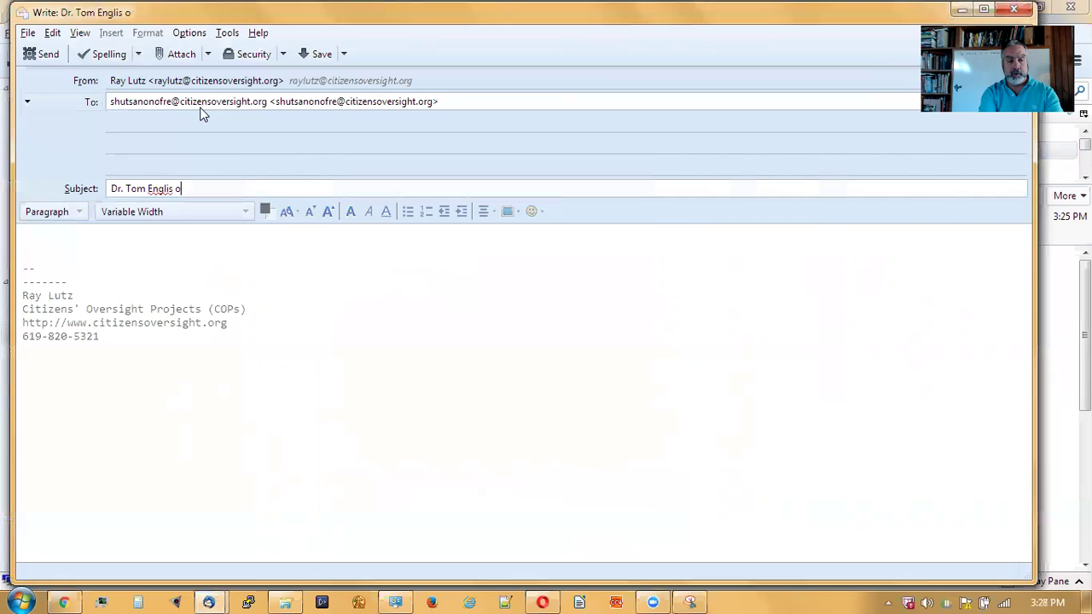
key("BackSpace")
key("BackSpace")
type("h on KPBS")
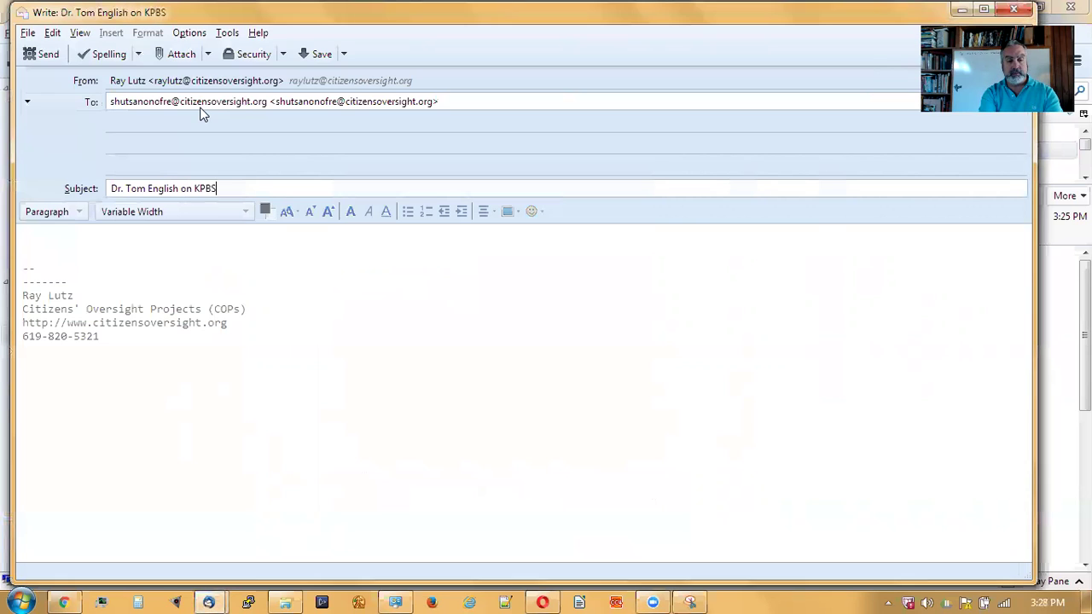
key("Return")
key("Return")
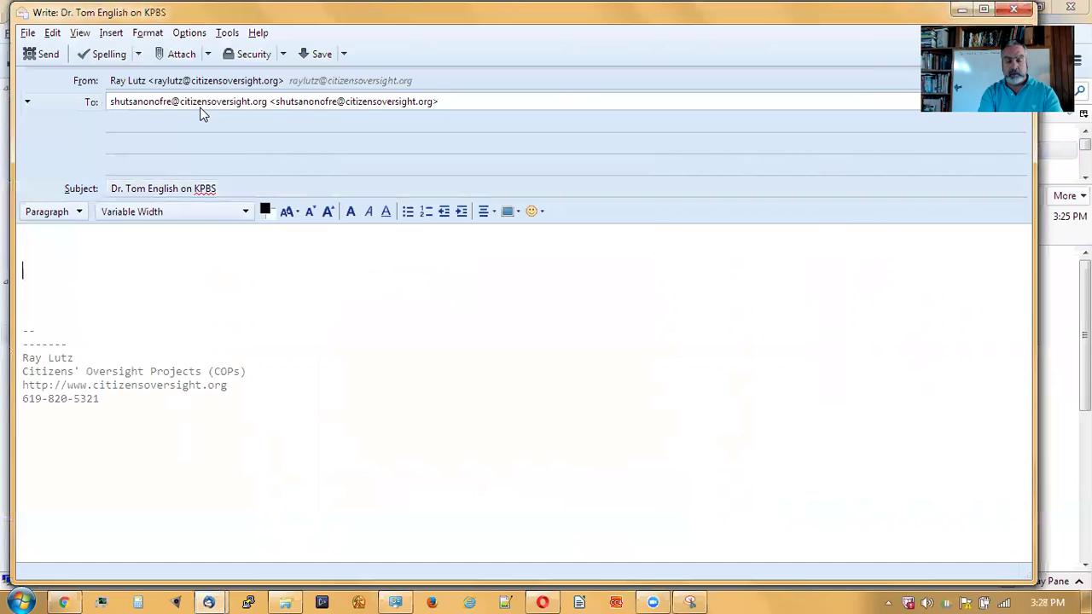
- Paste the Facebook post text into the body with a 'From [poster's name] on Facebook:' line above it
key("ctrl+v")
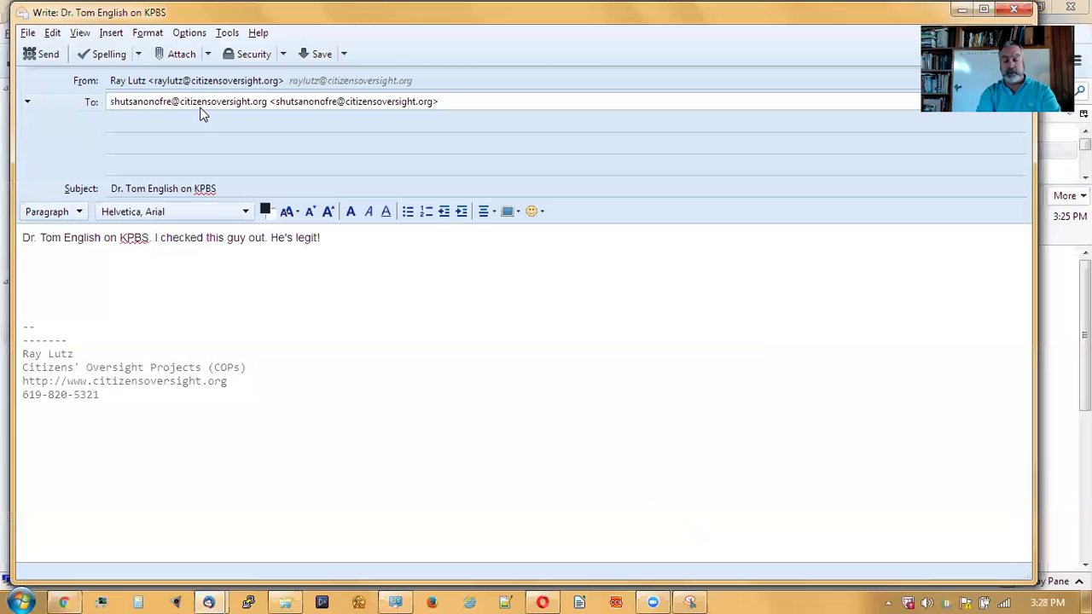
key("Return")
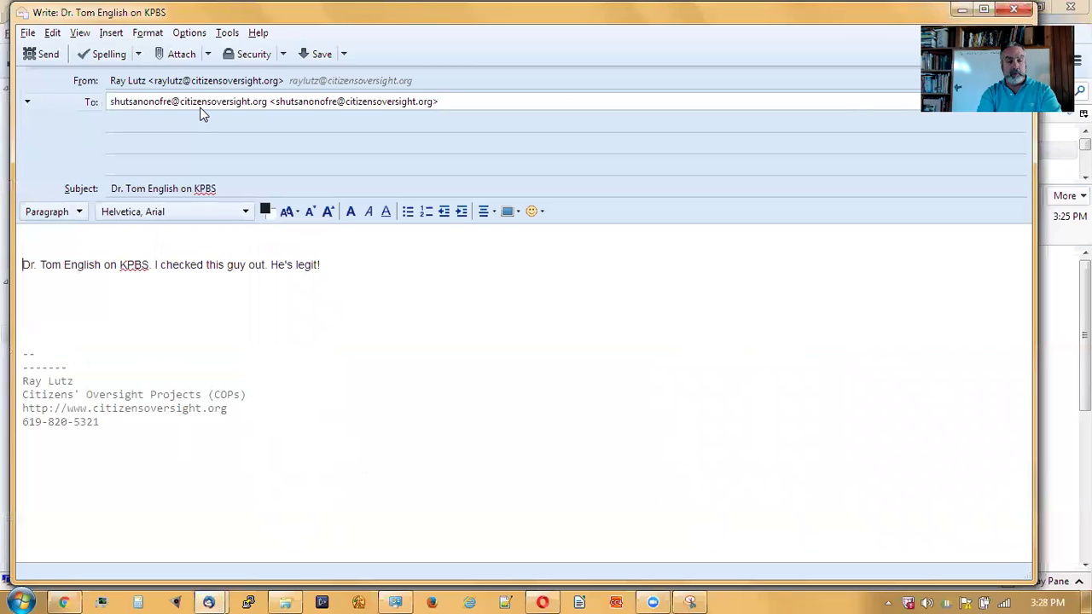
type("From Ray Lutz on Faceb")
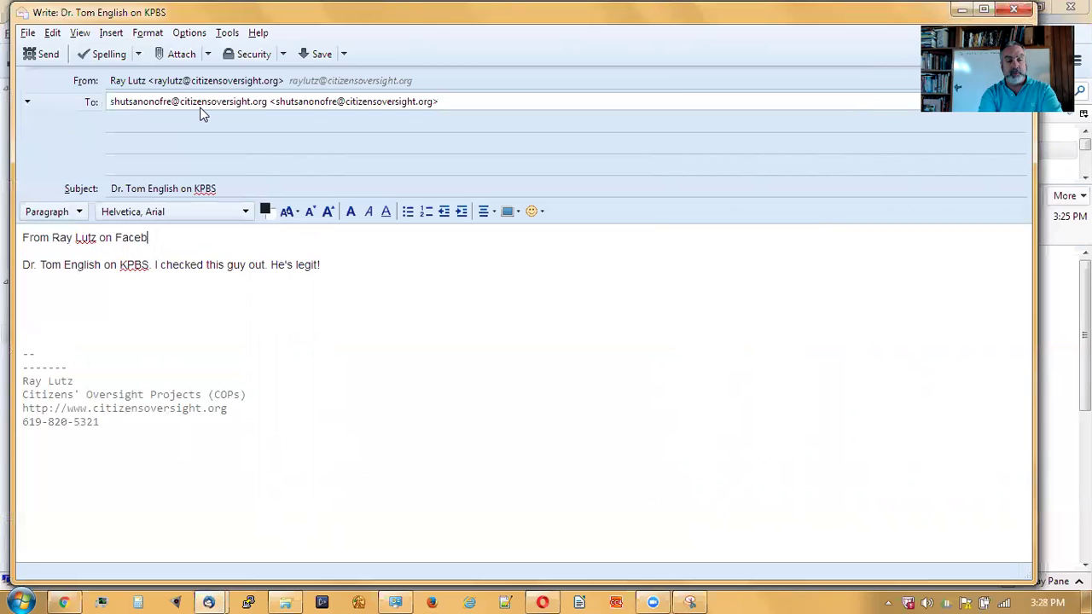
type("ook:")
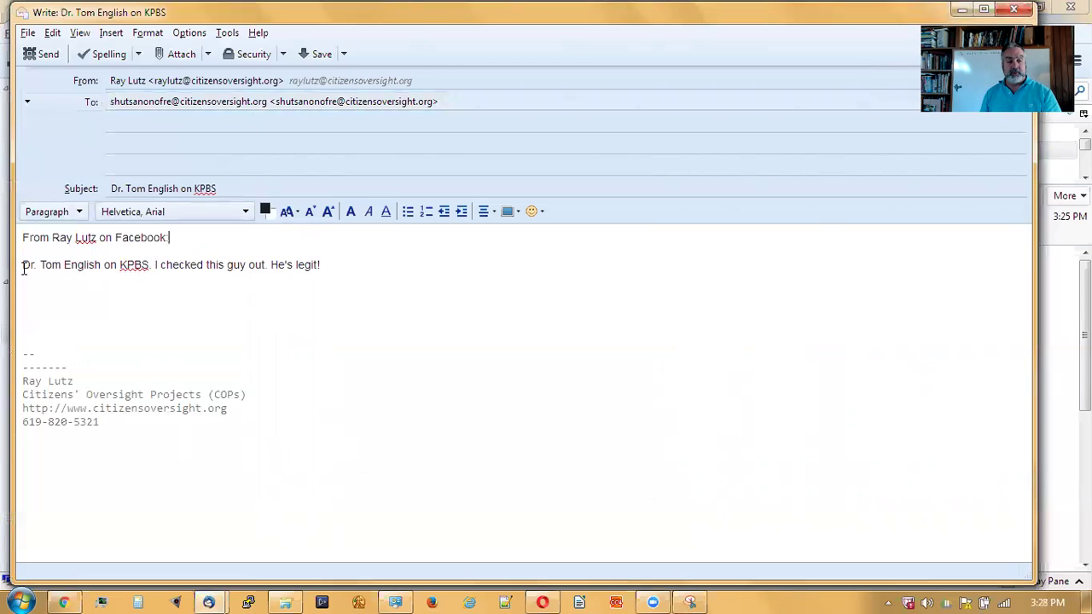
left_click(350, 268)
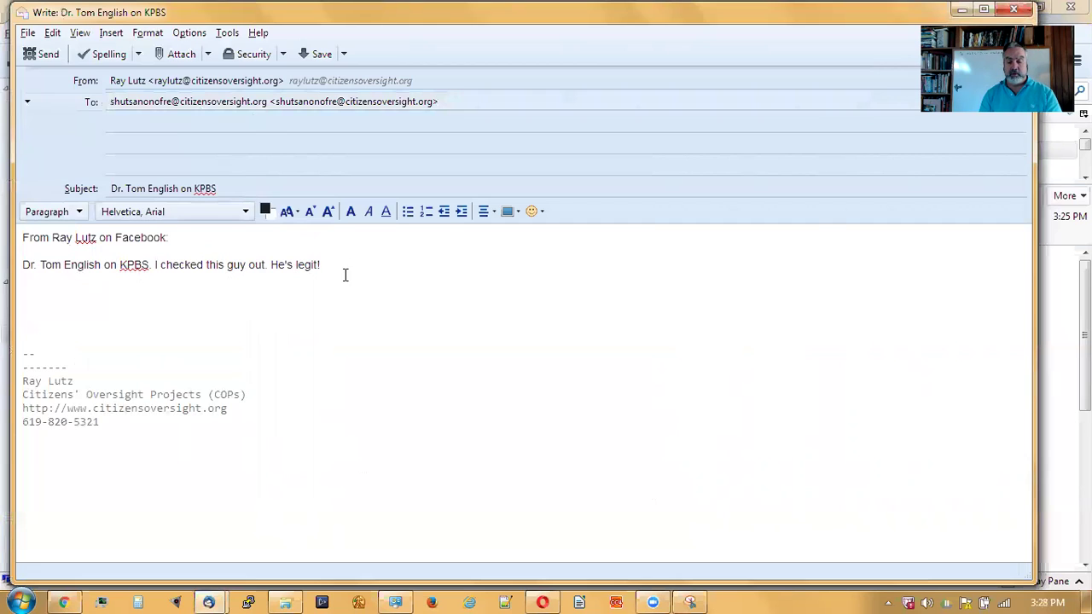
key("Return")
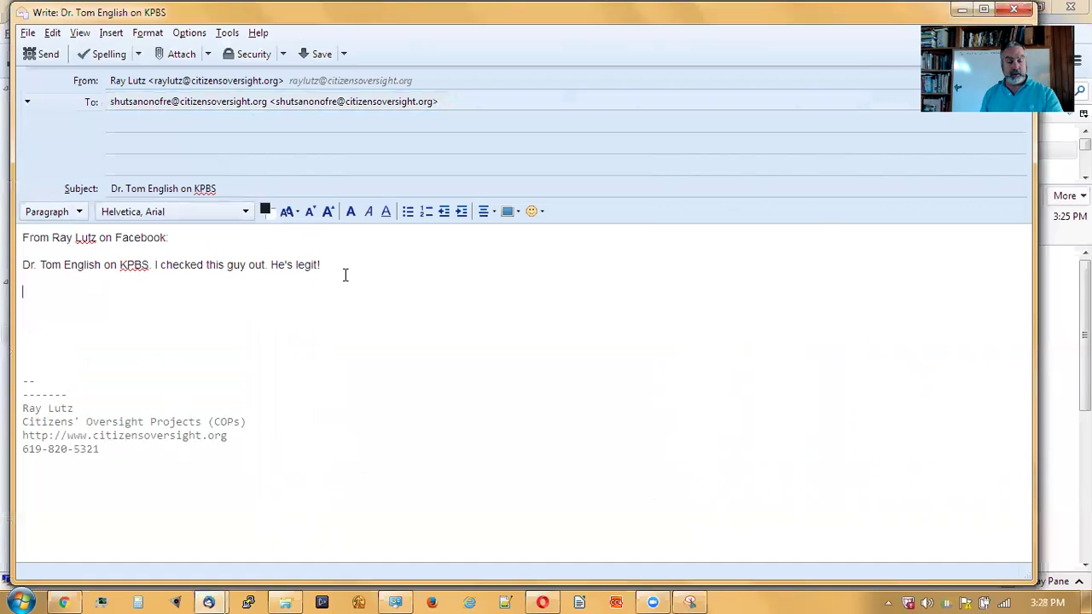
key("ctrl+grave")
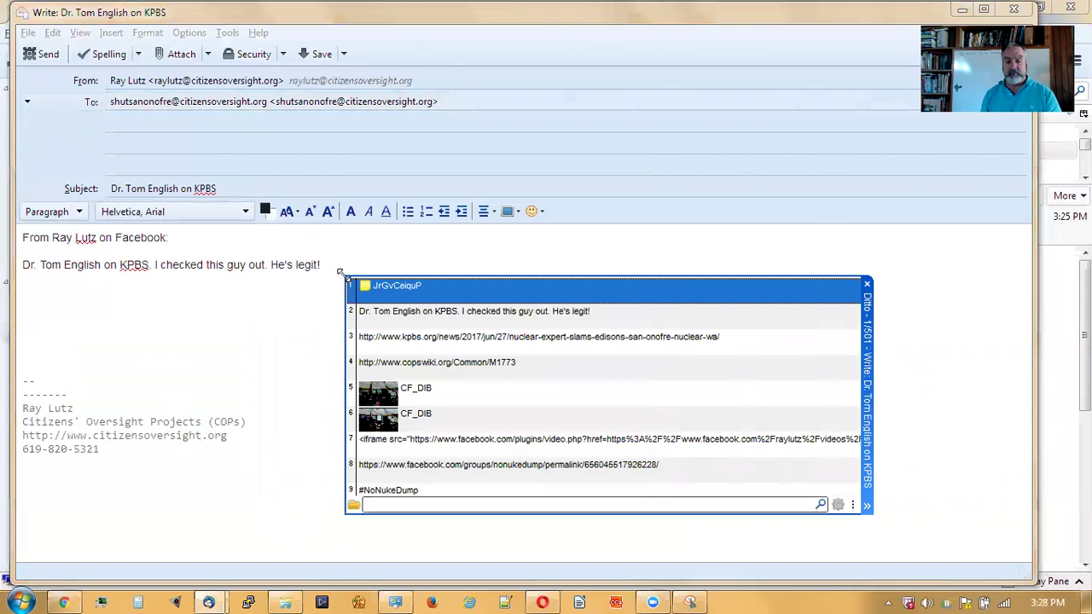
- Paste the kpbs.org article URL from clipboard history, label it 'KPBS Link:', and add a 'FACEBOOK LINK' line below
left_click(440, 340)
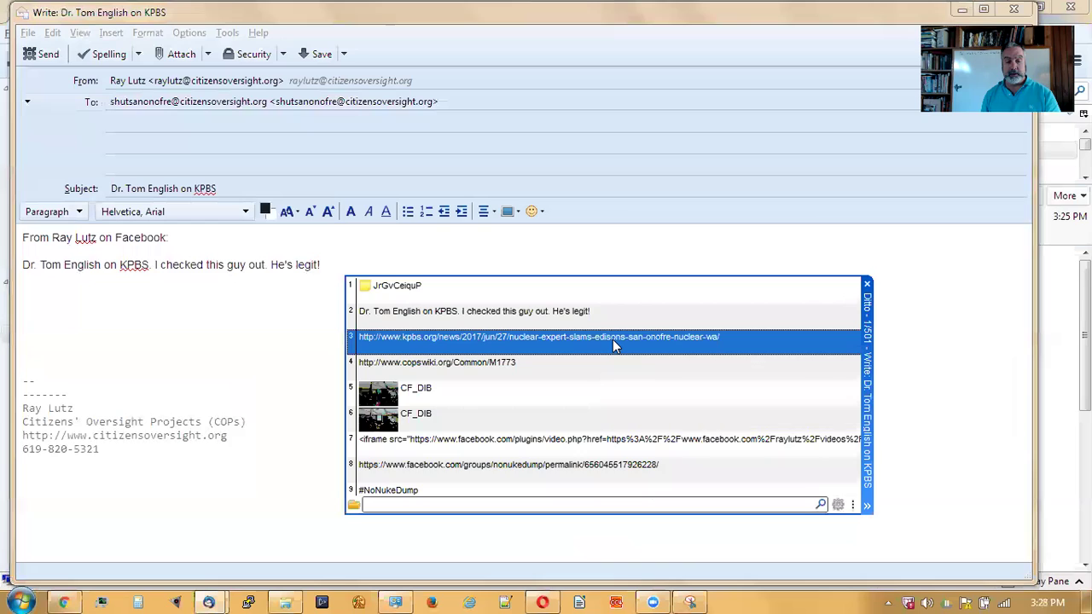
key("Return")
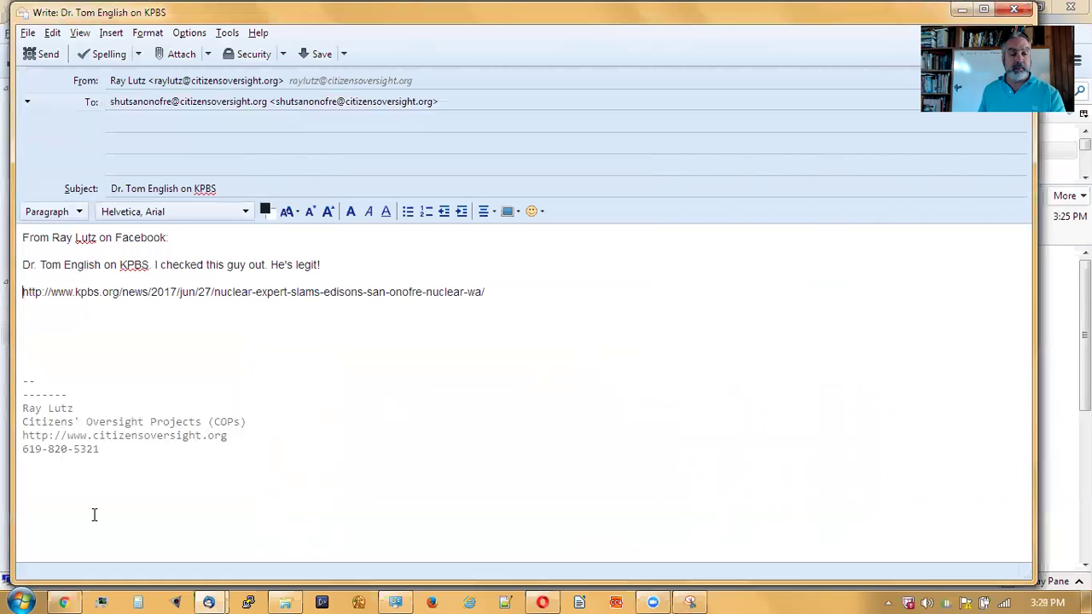
key("Home")
type("KPBS Link:")
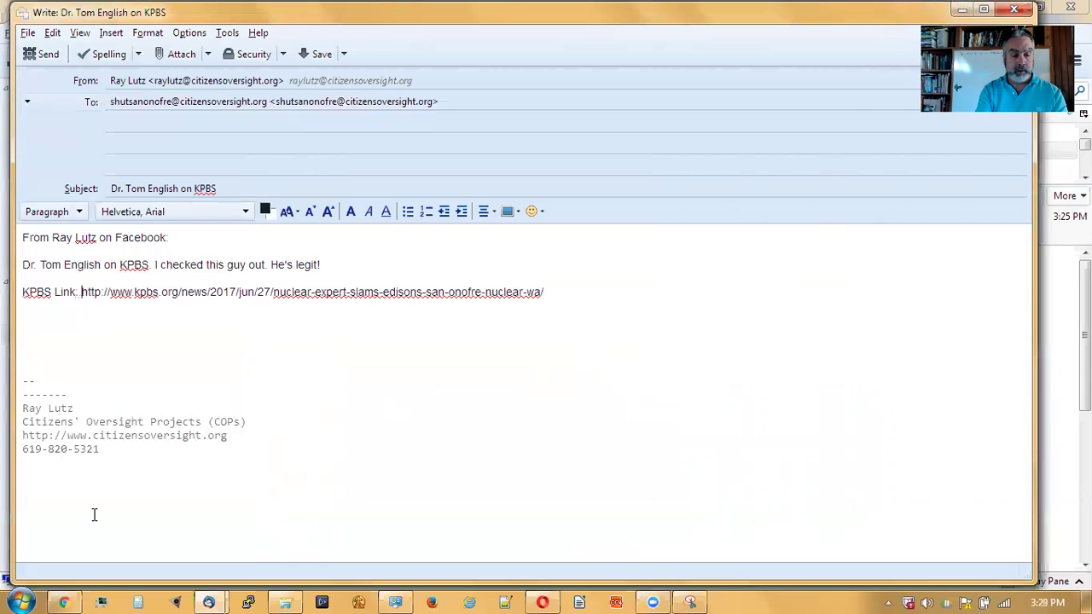
key("End")
key("Return")
type("FACEBOOK LINK")
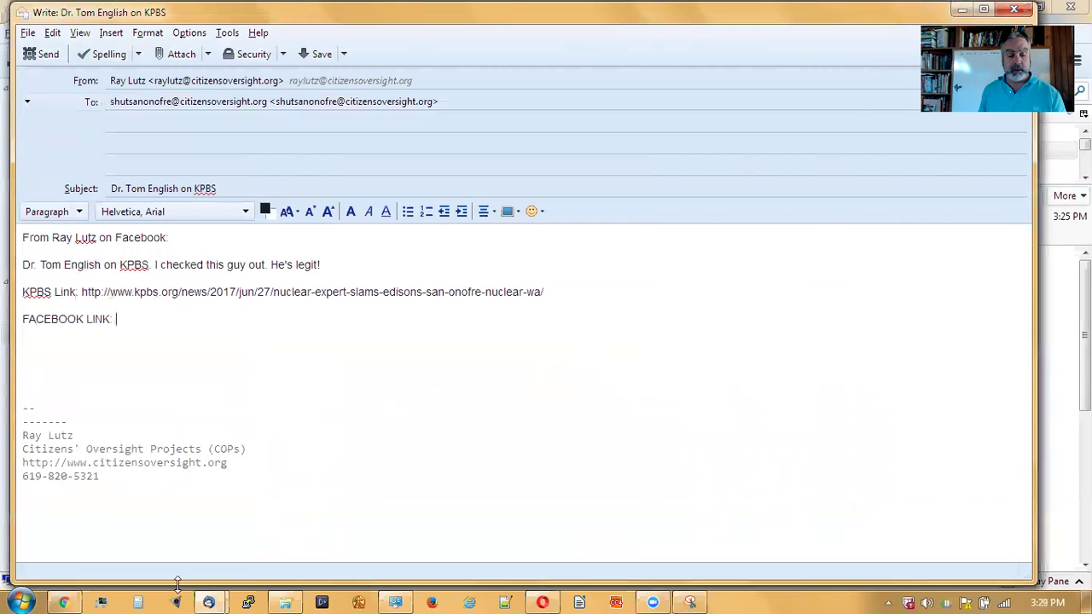
- Copy the group post's permalink address from its '5 hrs' timestamp in Facebook
left_click(54, 597)
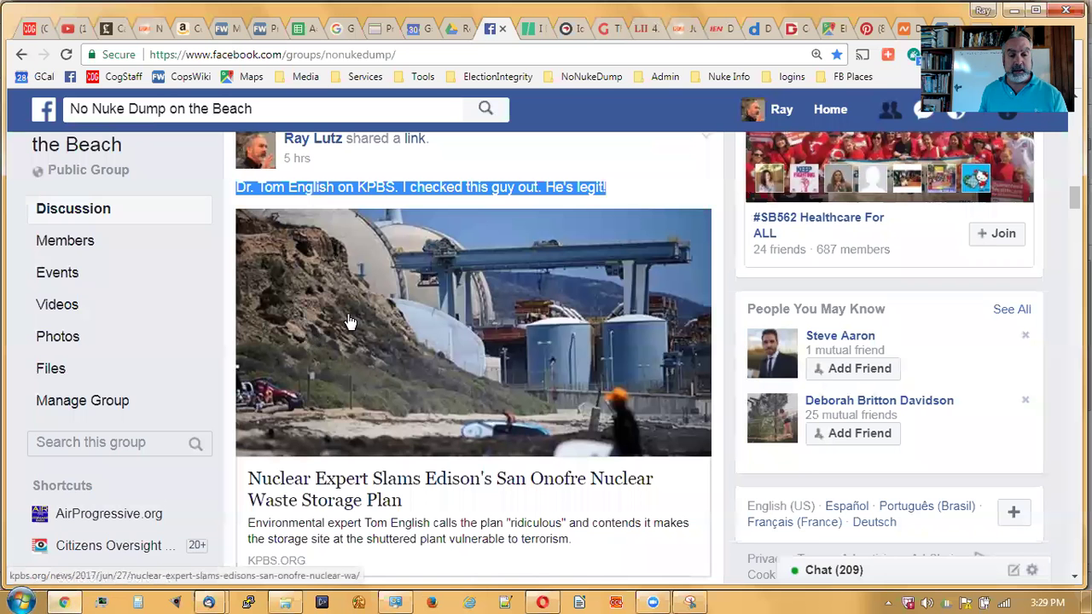
left_click(697, 178)
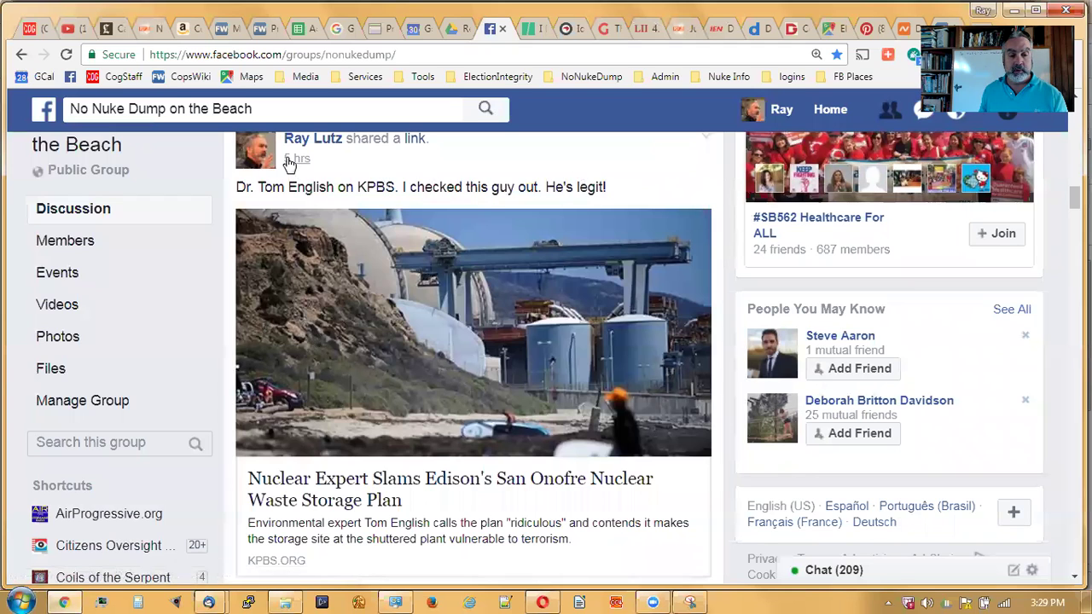
right_click(294, 163)
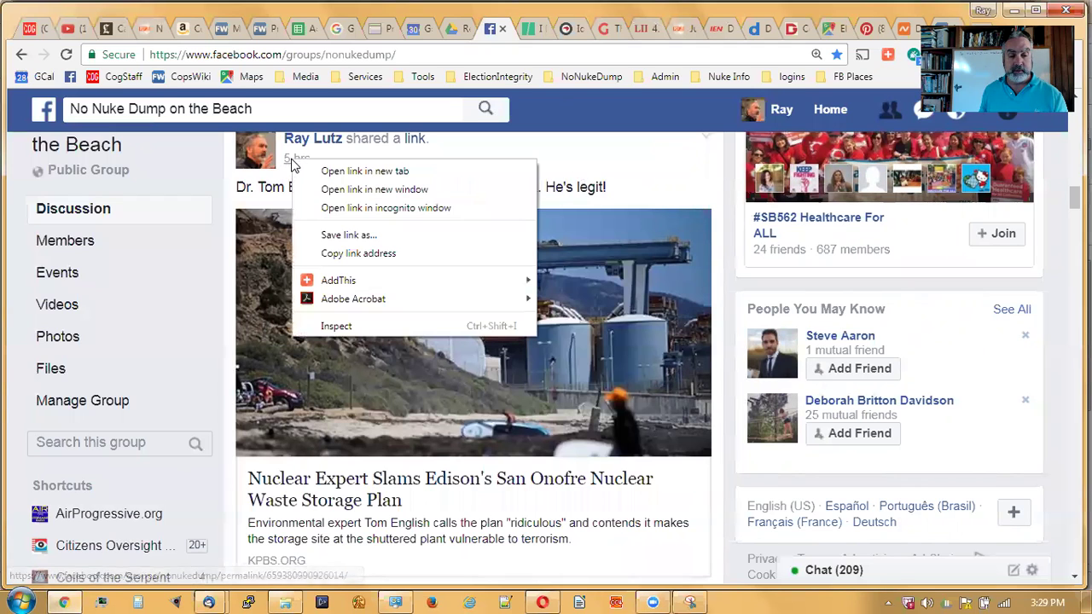
left_click(331, 253)
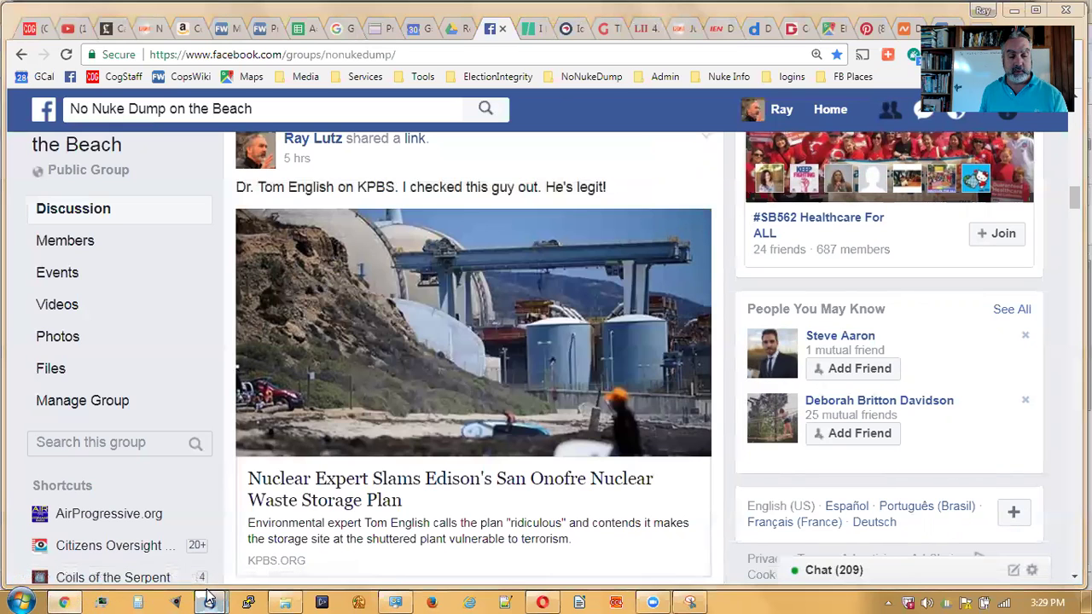
- Paste the Facebook post's permalink after 'FACEBOOK LINK:' in the draft and start a new line
mouse_move(208, 602)
left_click(269, 555)
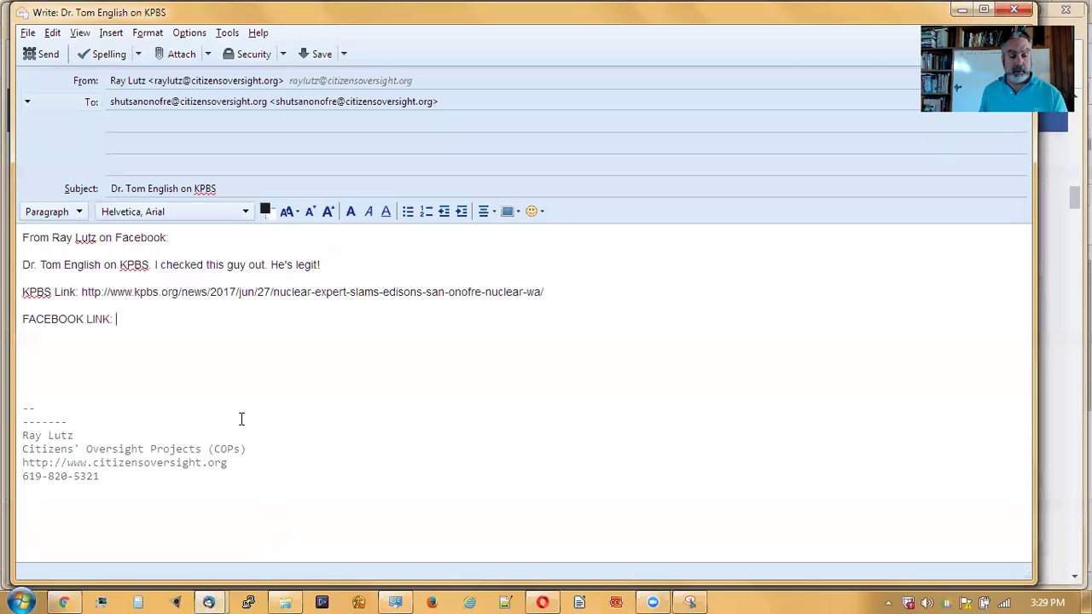
key("ctrl+v")
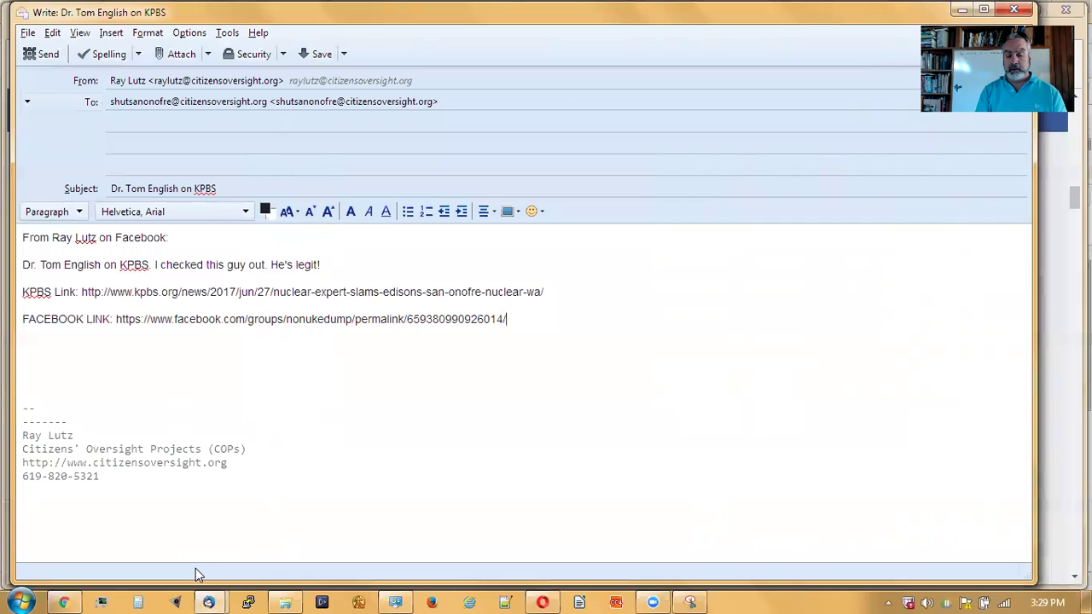
key("Return")
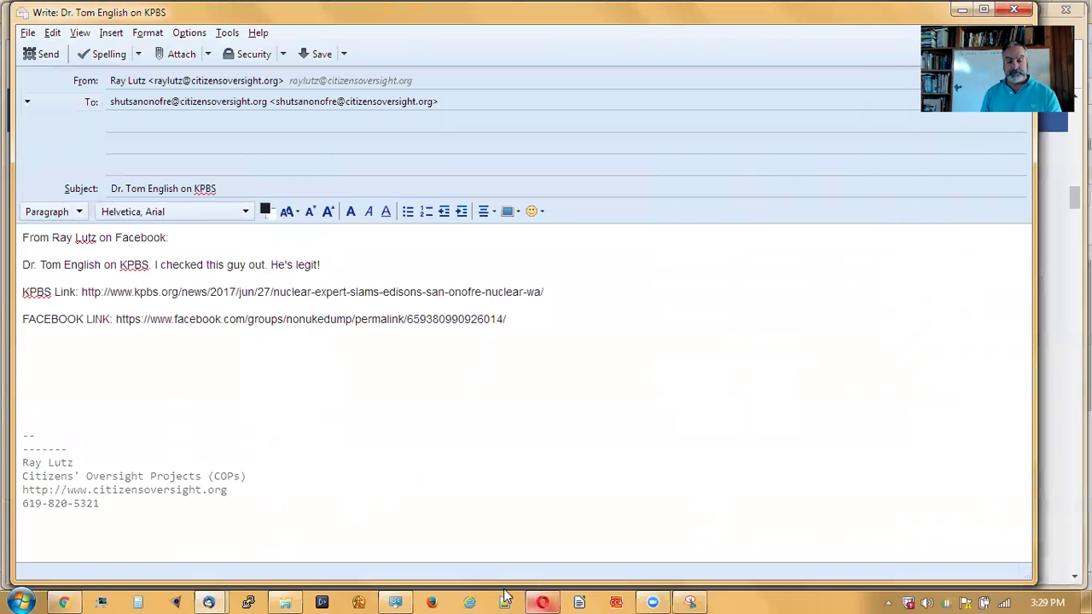
left_click(64, 602)
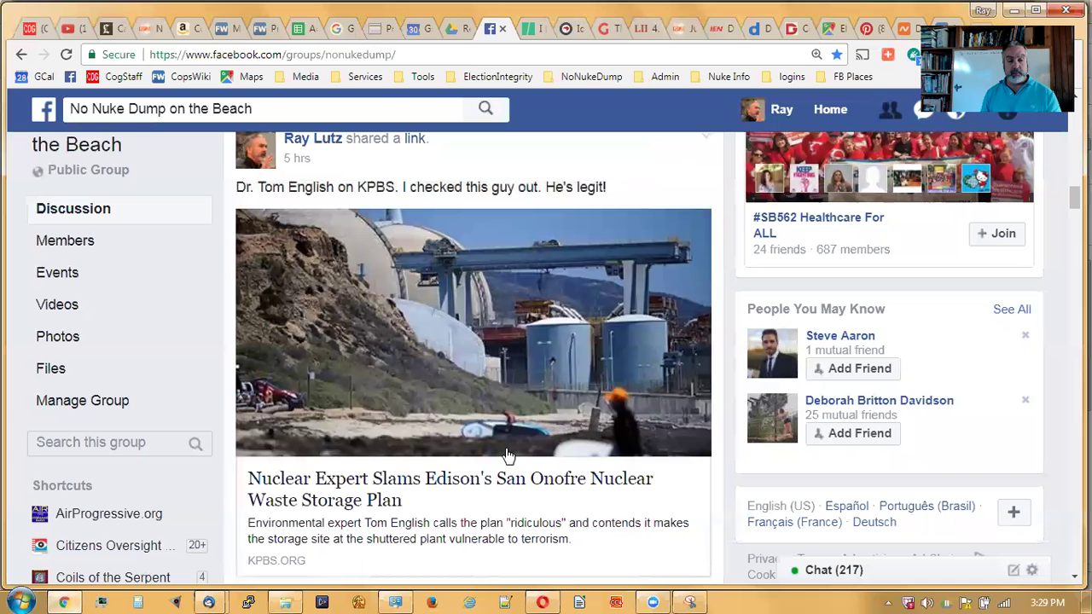
- Scroll the group feed until the 'Dr. Tom English on KPBS' post and its San Onofre preview card are visible
scroll(578, 348, "down", 3)
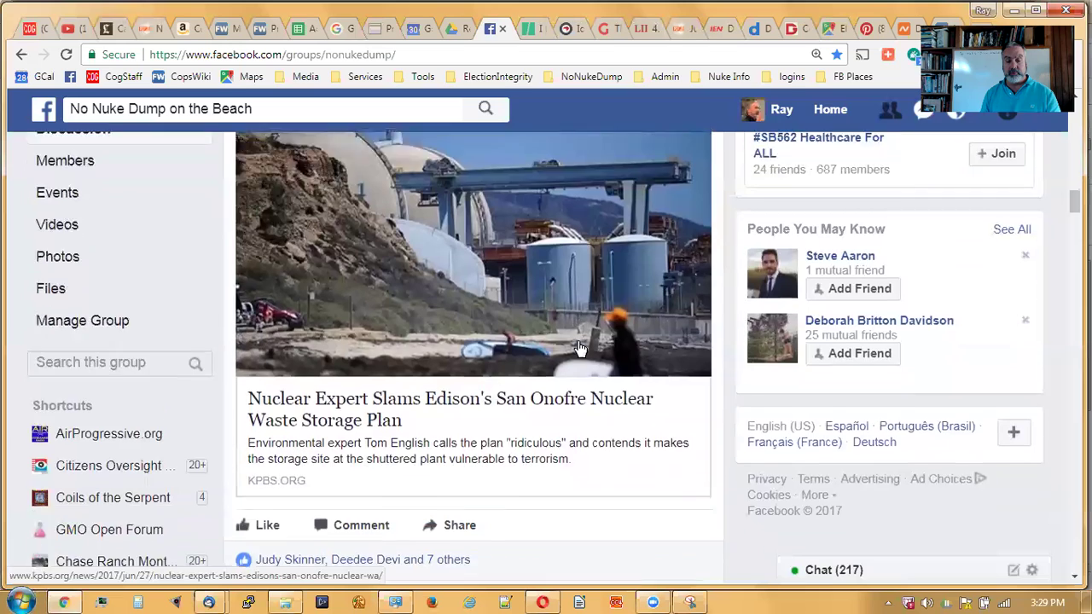
scroll(579, 355, "down", 1)
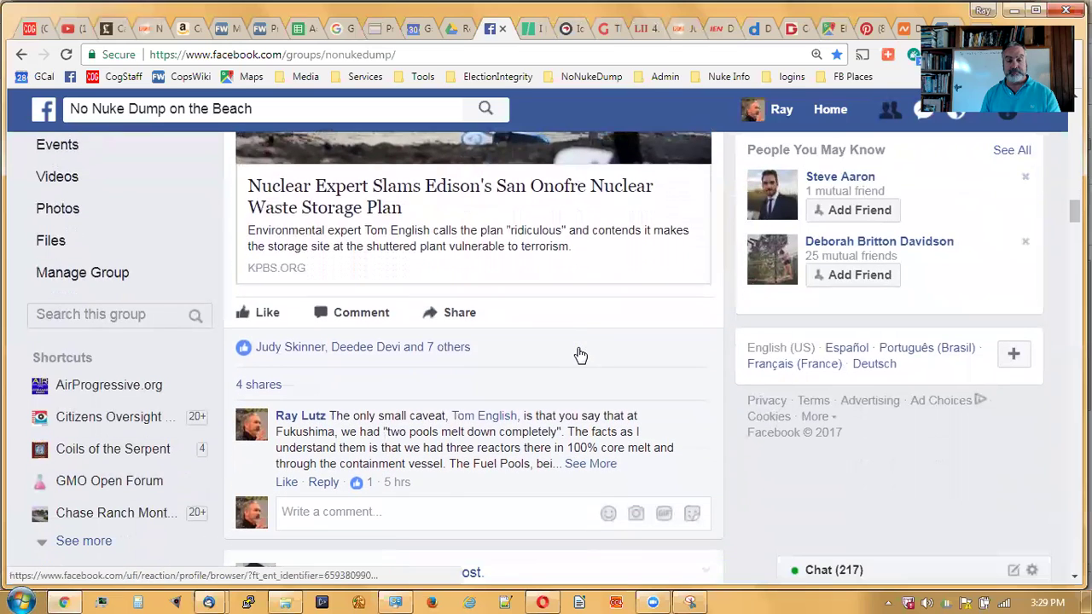
scroll(577, 358, "down", 1)
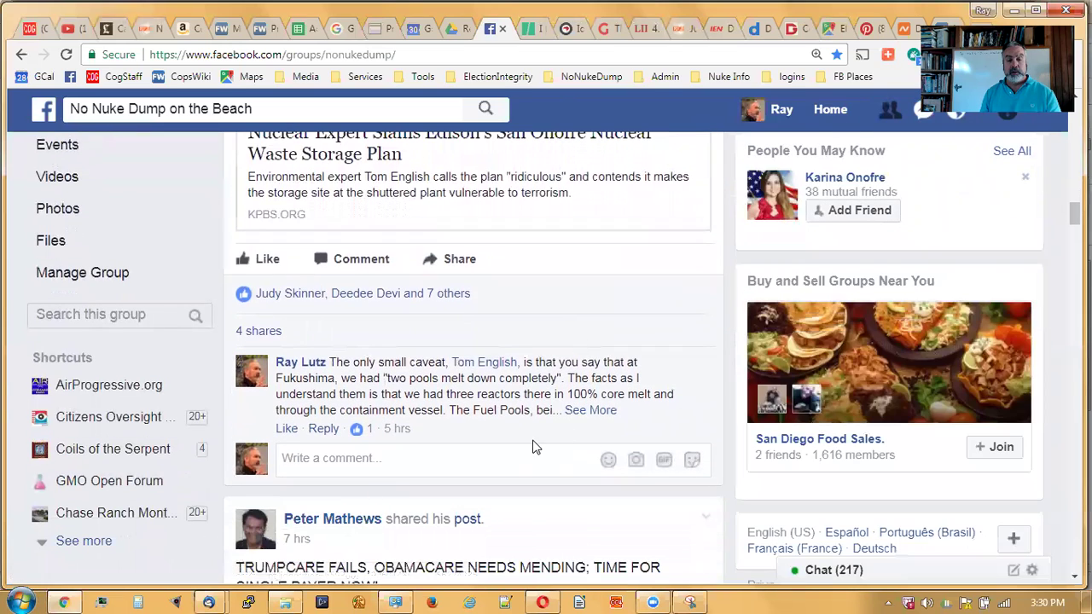
scroll(533, 446, "up", 3)
scroll(534, 448, "up", 1)
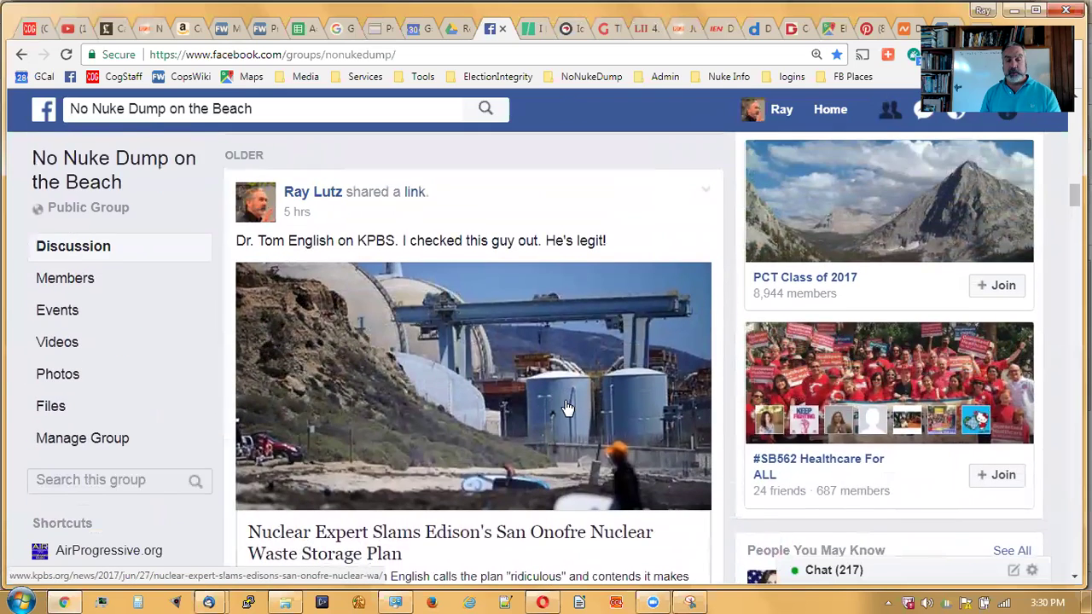
scroll(568, 409, "down", 2)
scroll(567, 423, "up", 1)
scroll(566, 428, "down", 2)
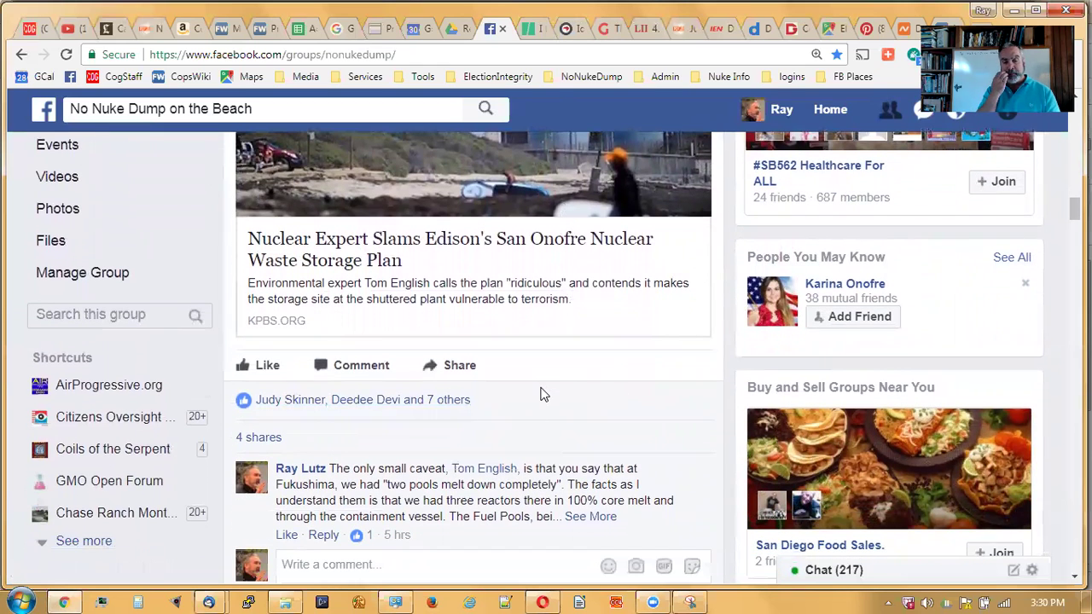
left_click(465, 368)
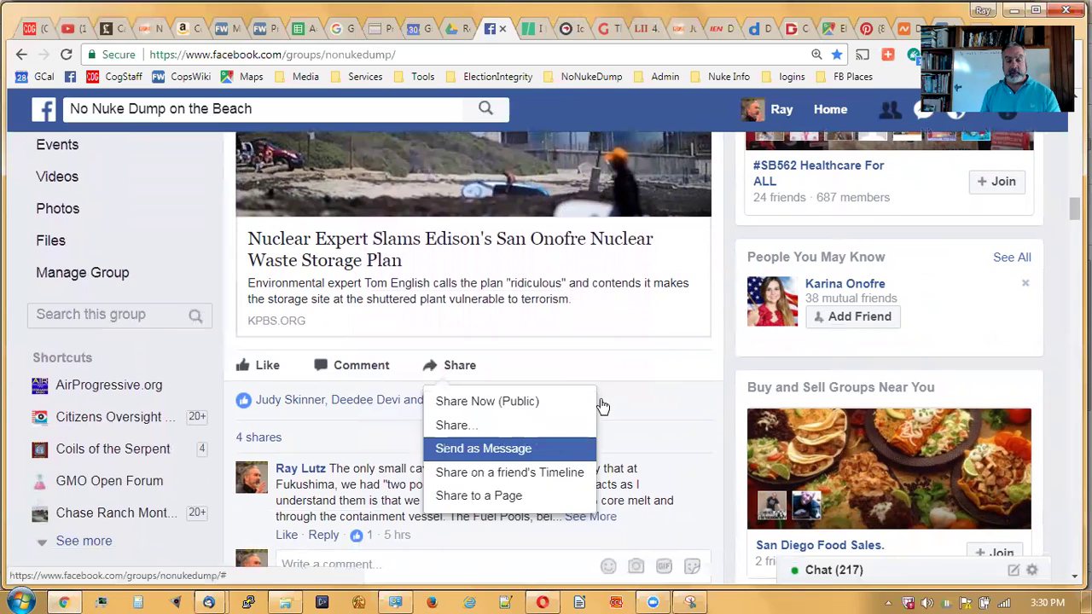
left_click(617, 376)
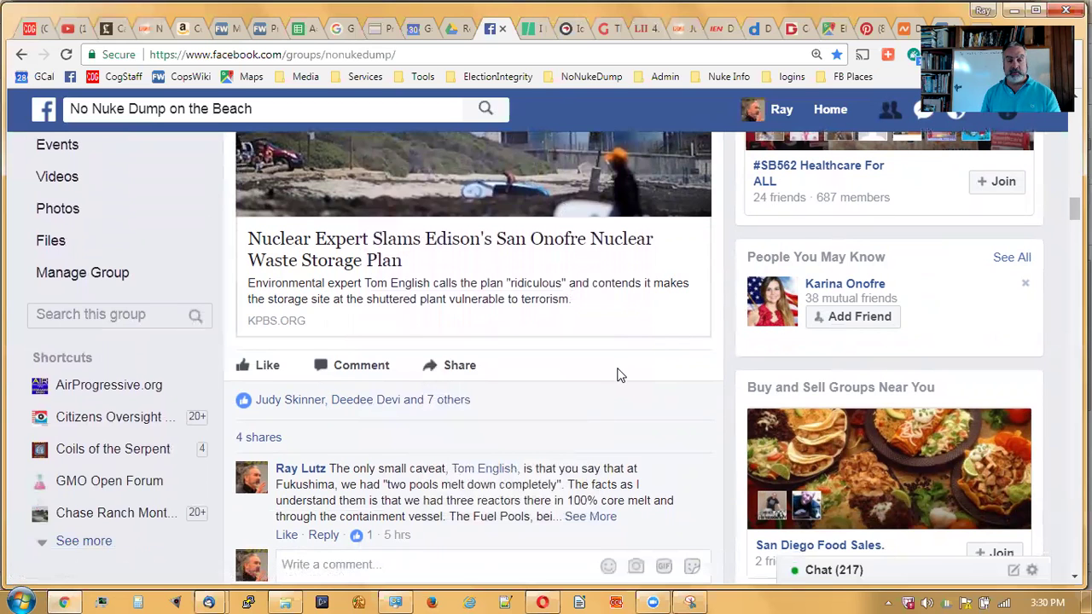
scroll(620, 376, "up", 3)
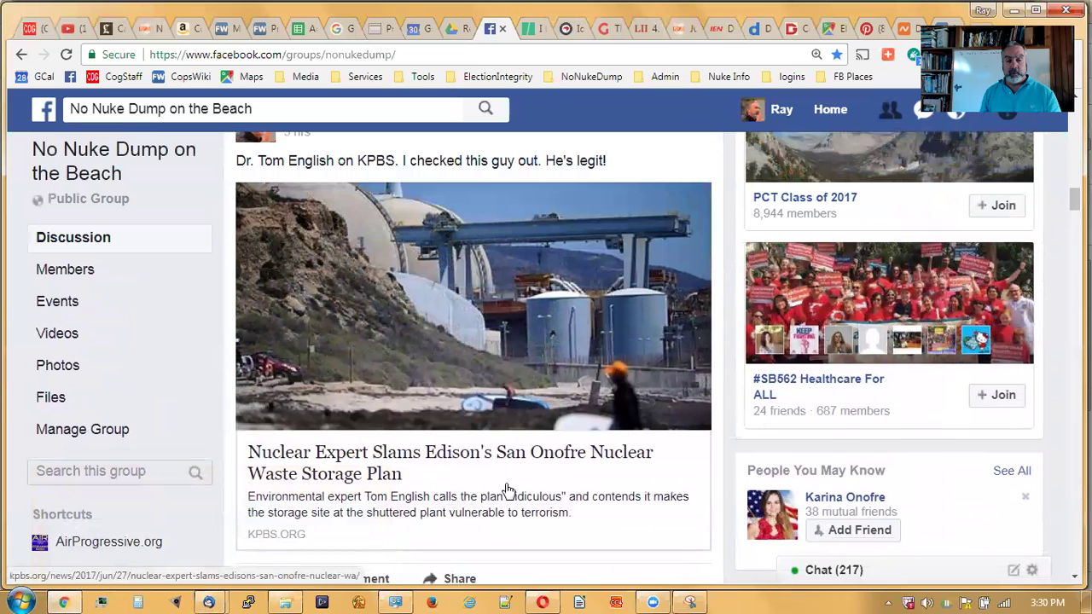
scroll(507, 491, "up", 1)
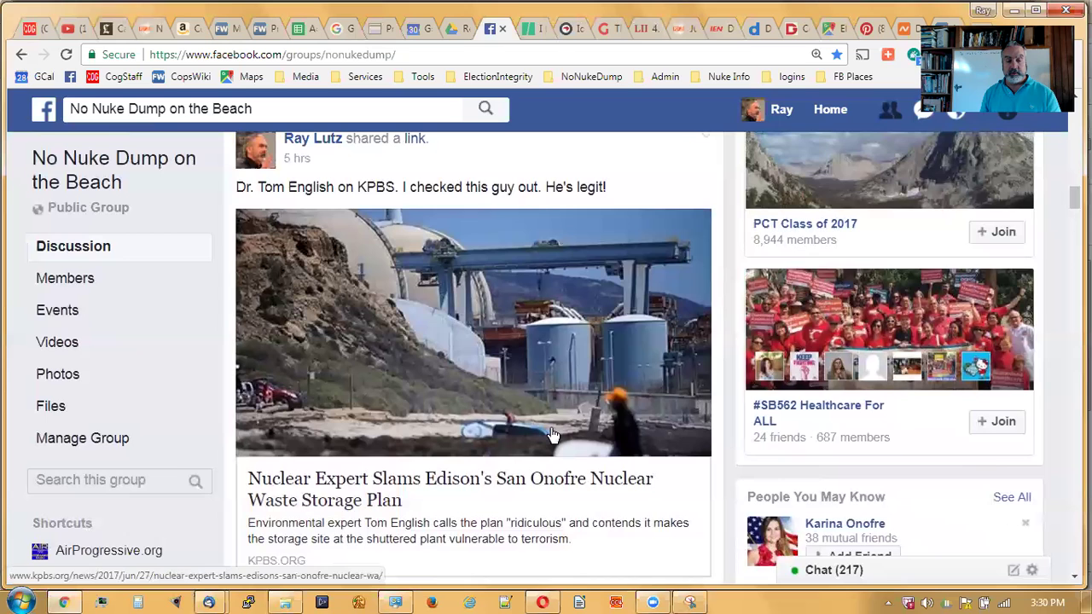
scroll(553, 436, "down", 1)
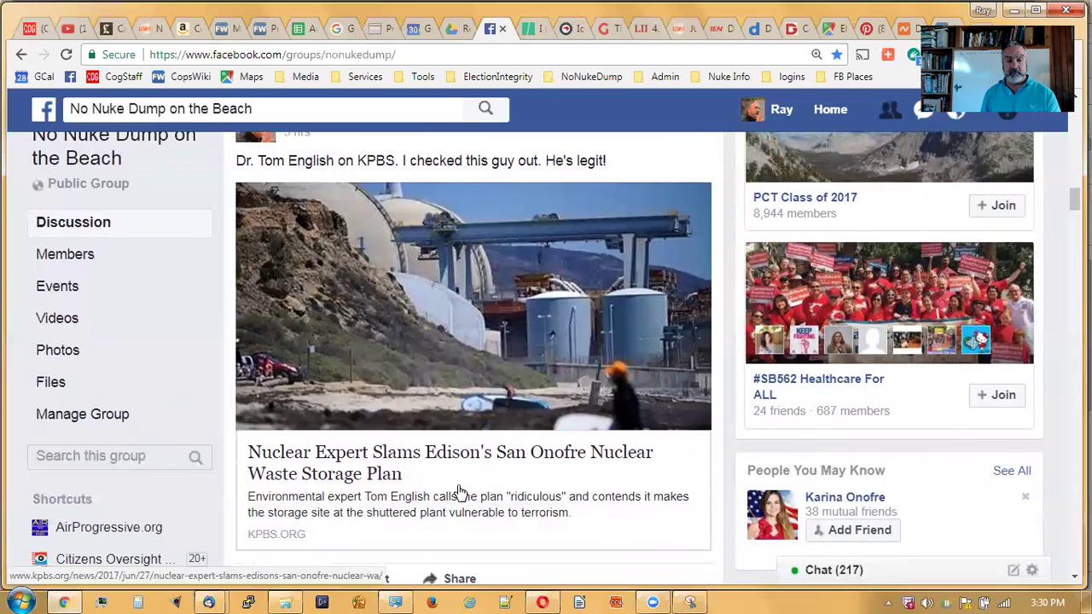
- Snip the KPBS article preview image with its headline and description using Snipping Tool
left_click(693, 600)
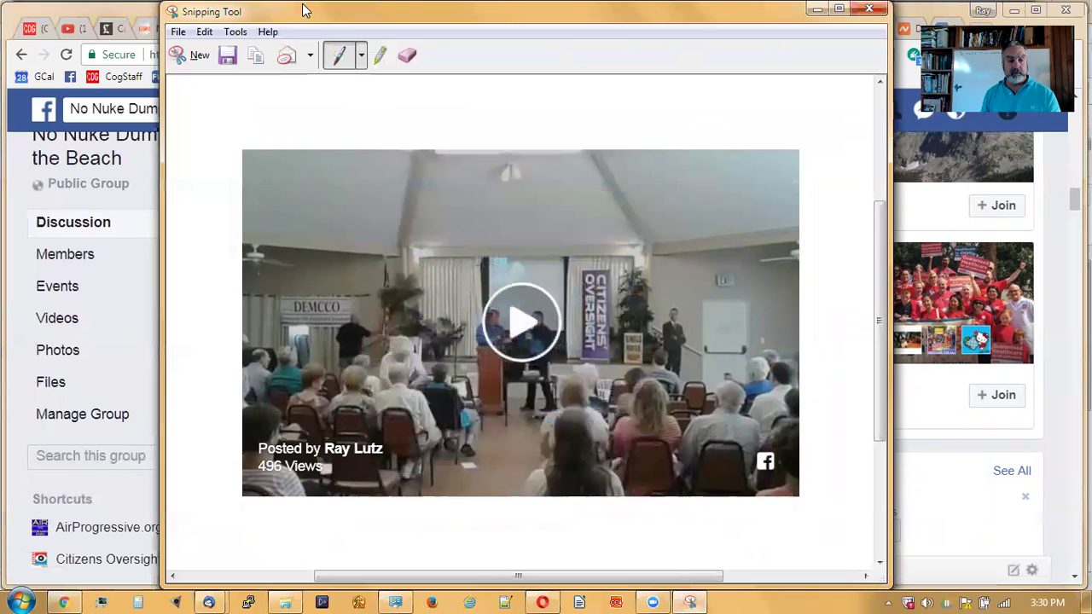
left_click_drag(303, 10, 138, 9)
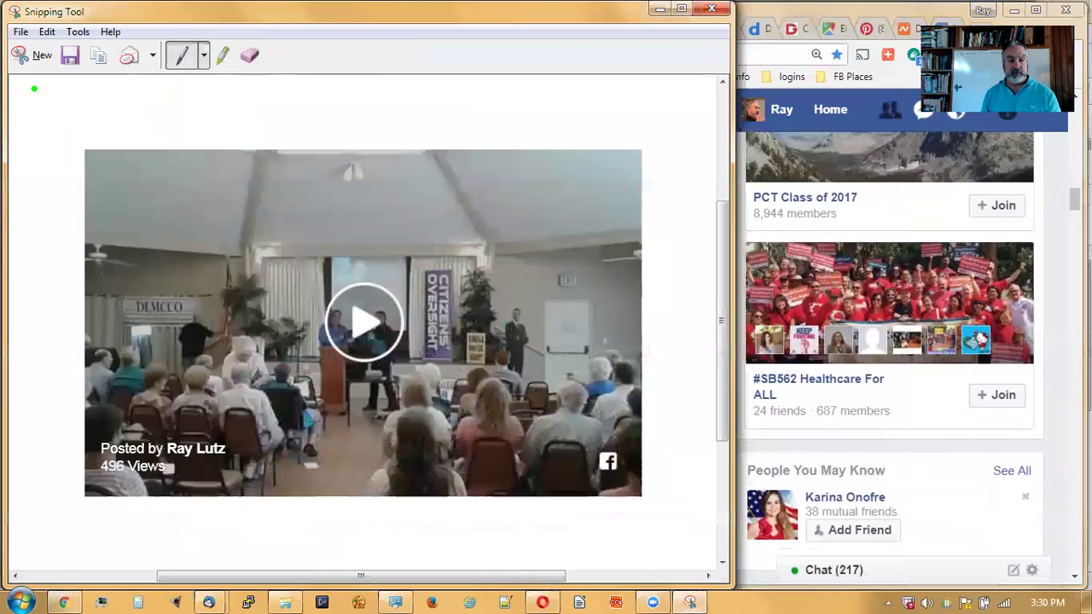
left_click(28, 55)
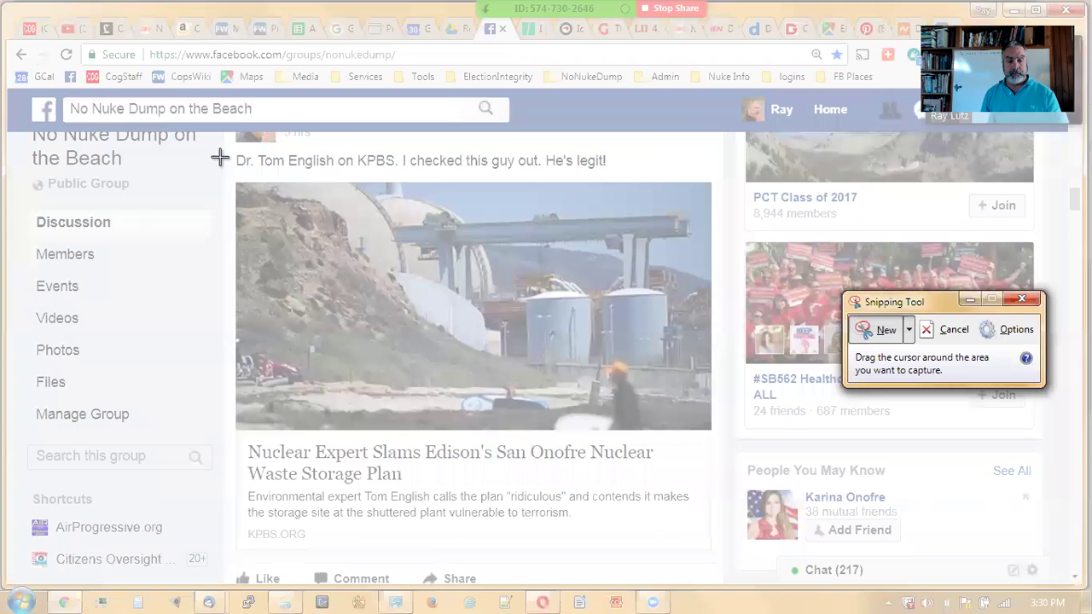
left_click_drag(235, 181, 722, 549)
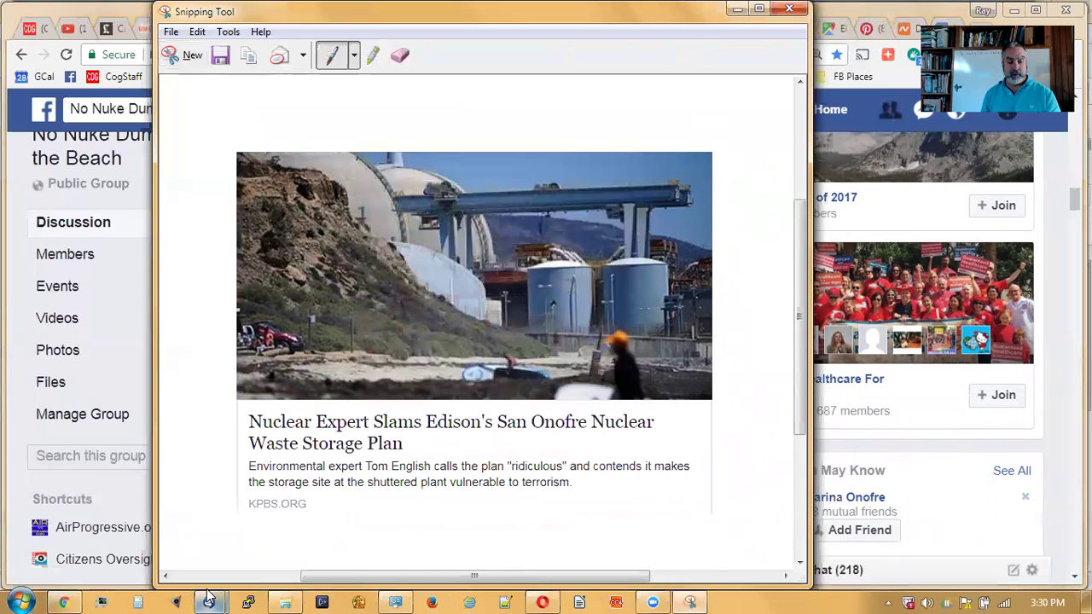
mouse_move(209, 597)
left_click(258, 559)
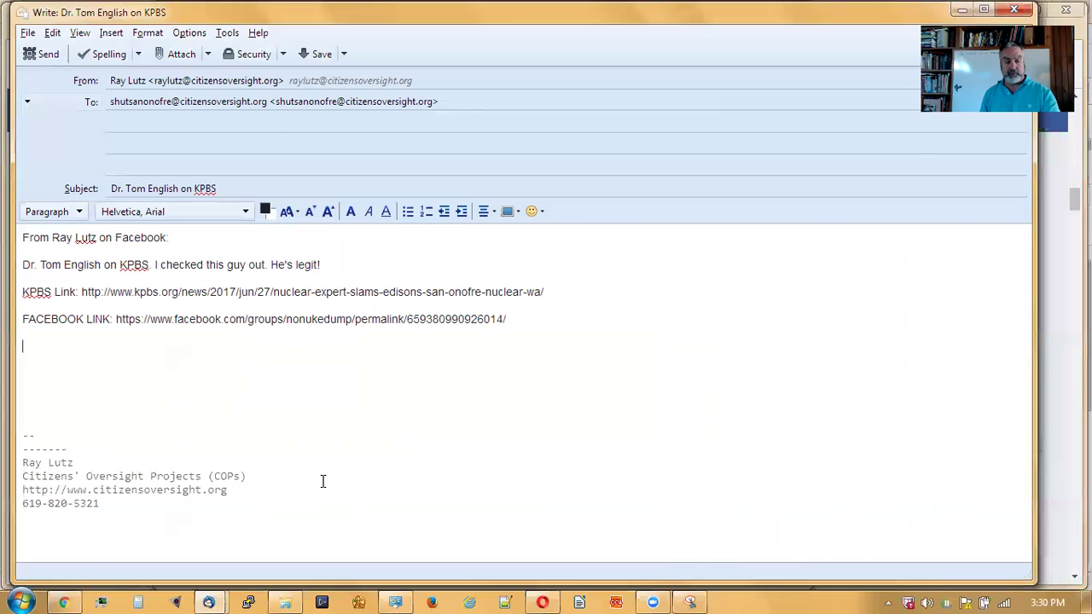
- Paste the snipped KPBS preview image into the message below the Facebook link
key("ctrl+v")
scroll(734, 334, "down", 3)
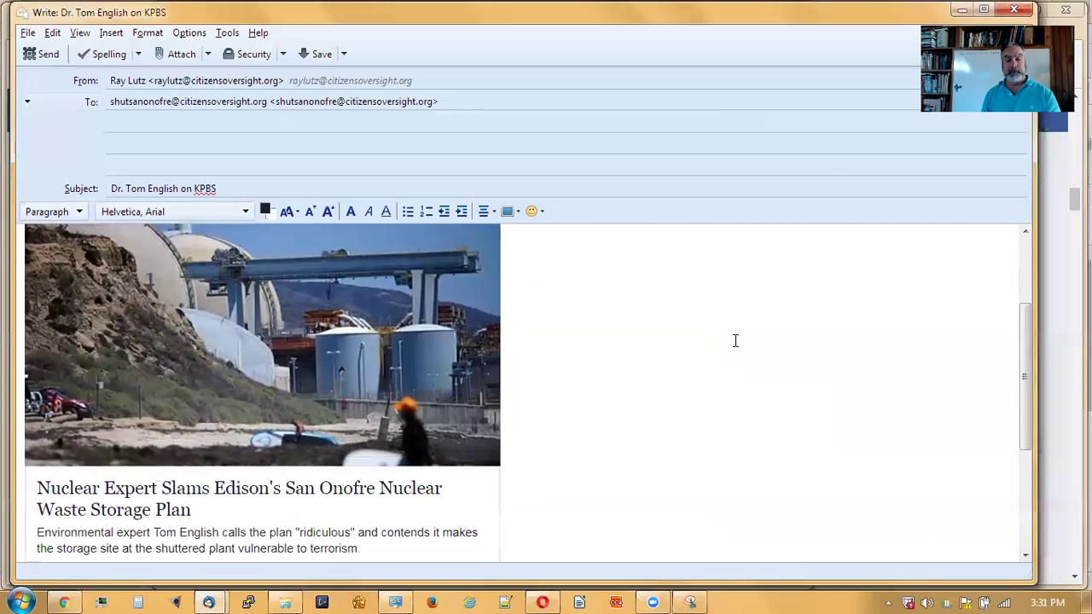
scroll(740, 342, "up", 3)
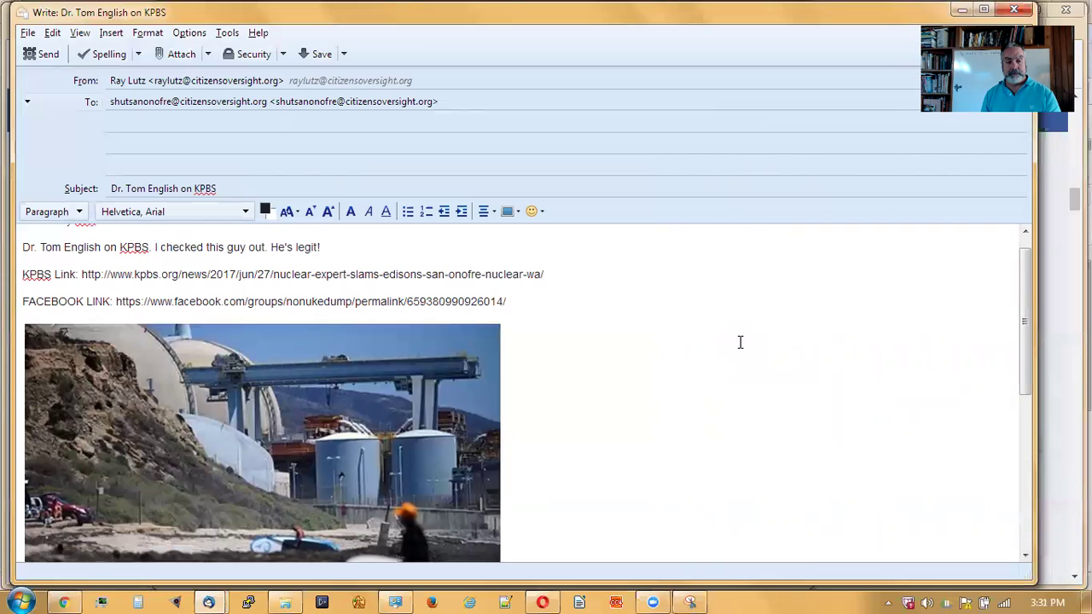
scroll(740, 368, "up", 1)
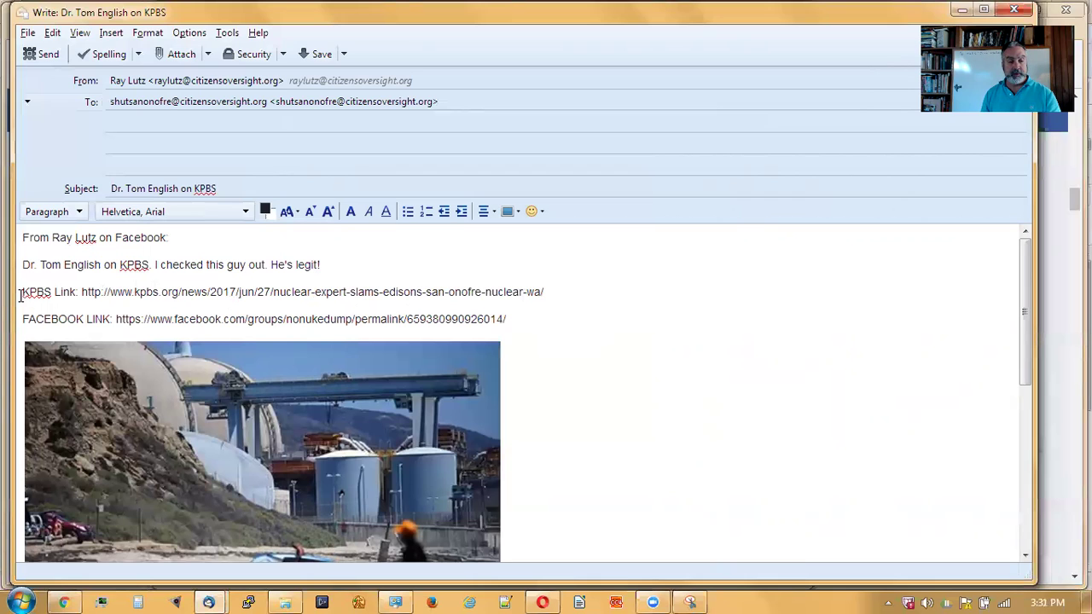
- Move the 'KPBS Link:' line from above the image to a new line below it
left_click_drag(20, 294, 20, 319)
key("ctrl+c")
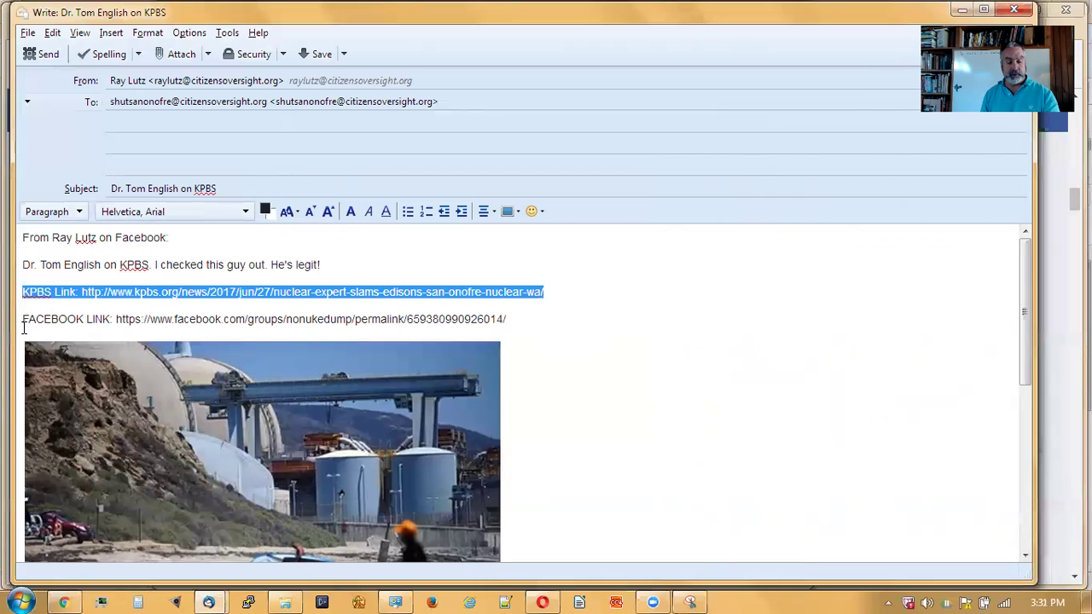
key("Delete")
scroll(597, 443, "down", 3)
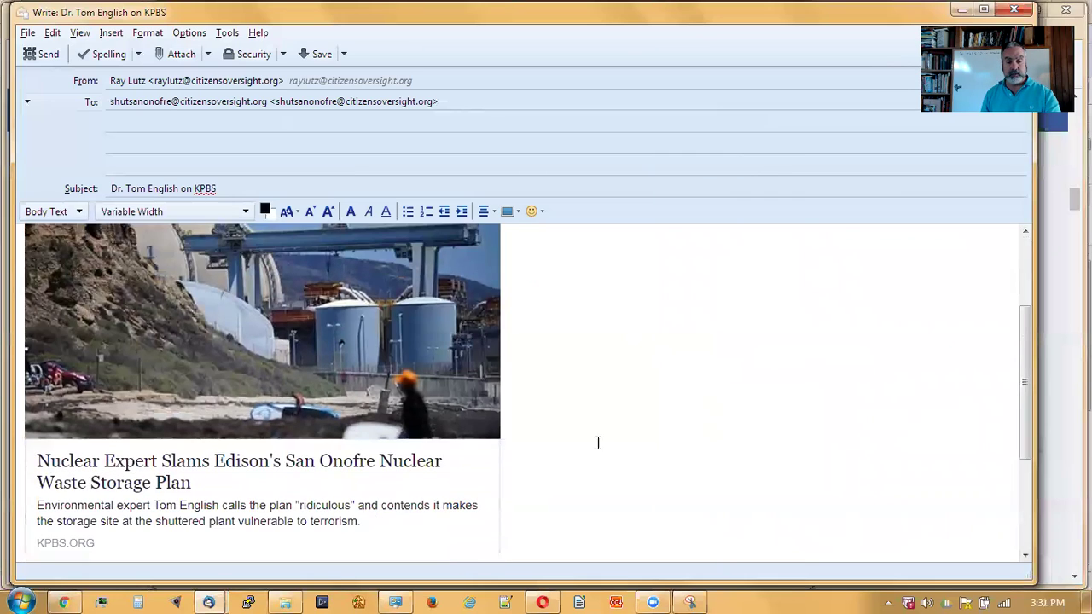
scroll(560, 515, "down", 1)
left_click(546, 509)
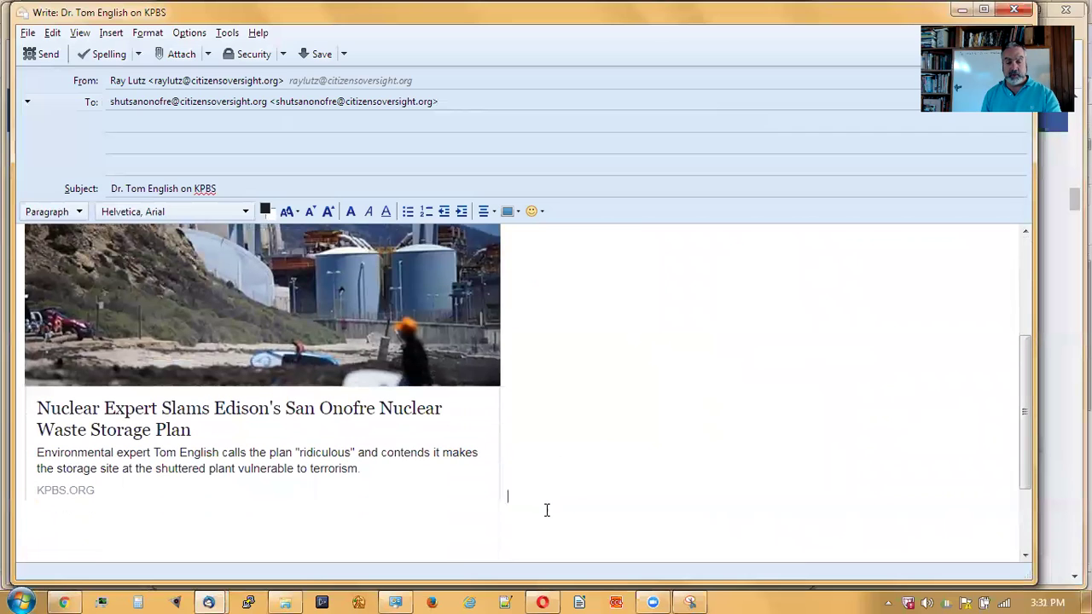
key("Return")
key("ctrl+v")
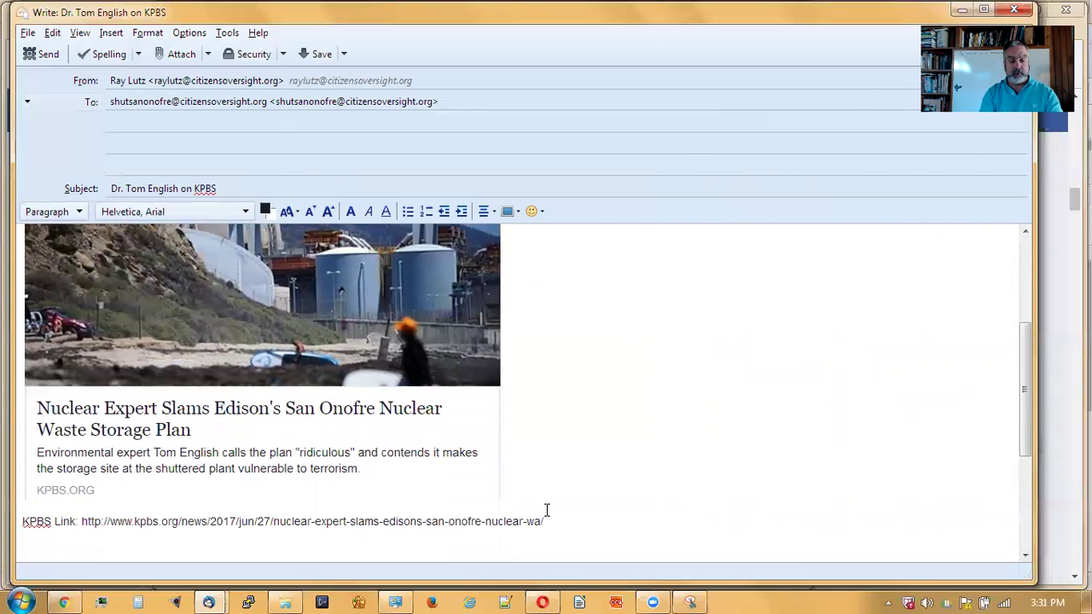
- Remove the extra blank lines before the signature
scroll(700, 465, "down", 2)
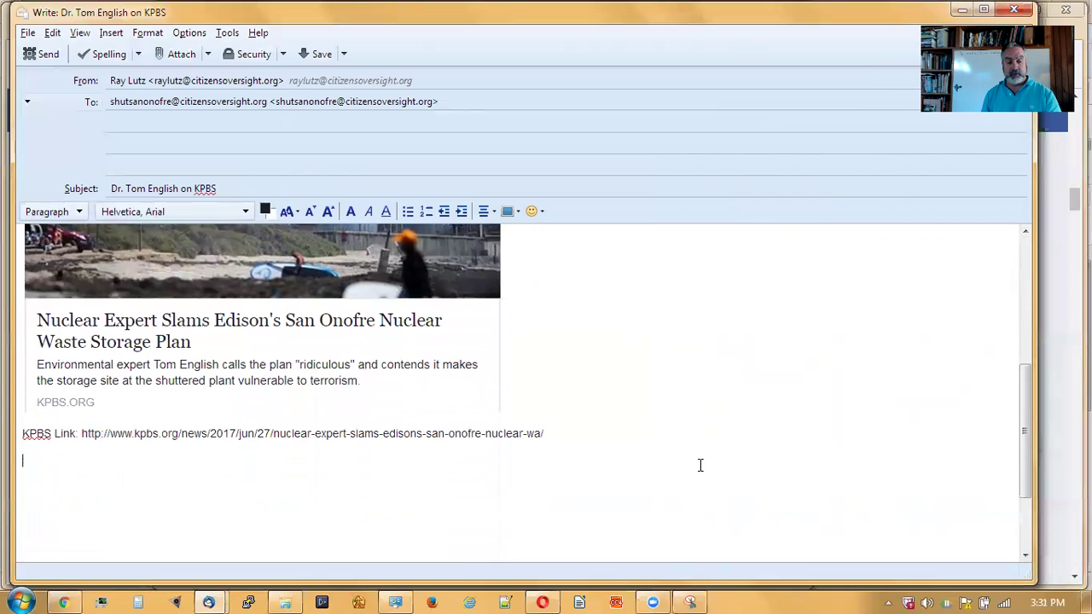
scroll(780, 457, "up", 1)
scroll(780, 457, "down", 3)
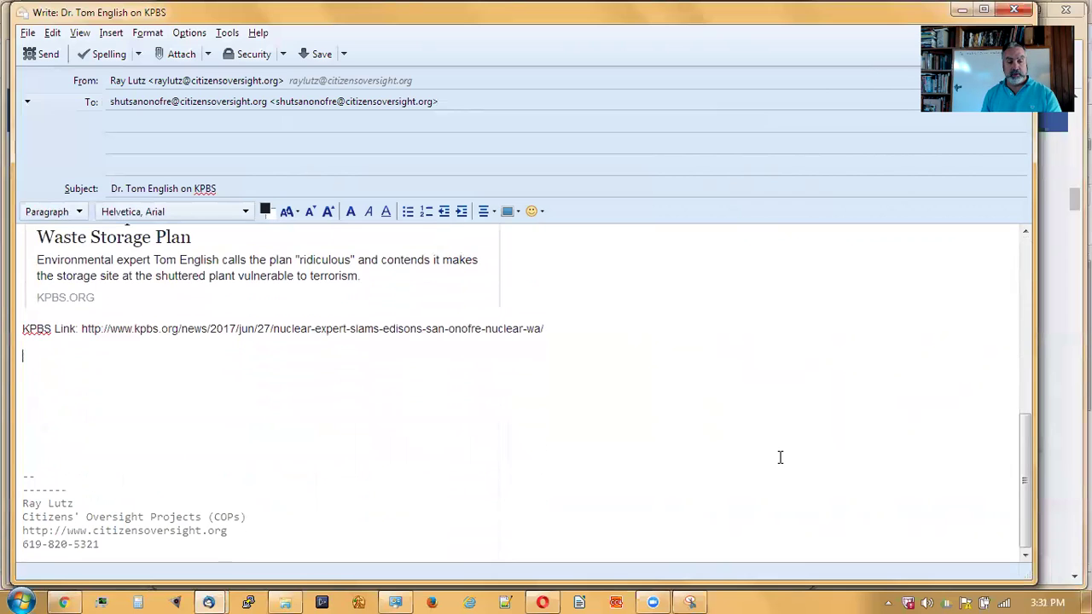
key("Delete")
key("Delete")
key("Delete")
key("Delete")
key("Delete")
key("Delete")
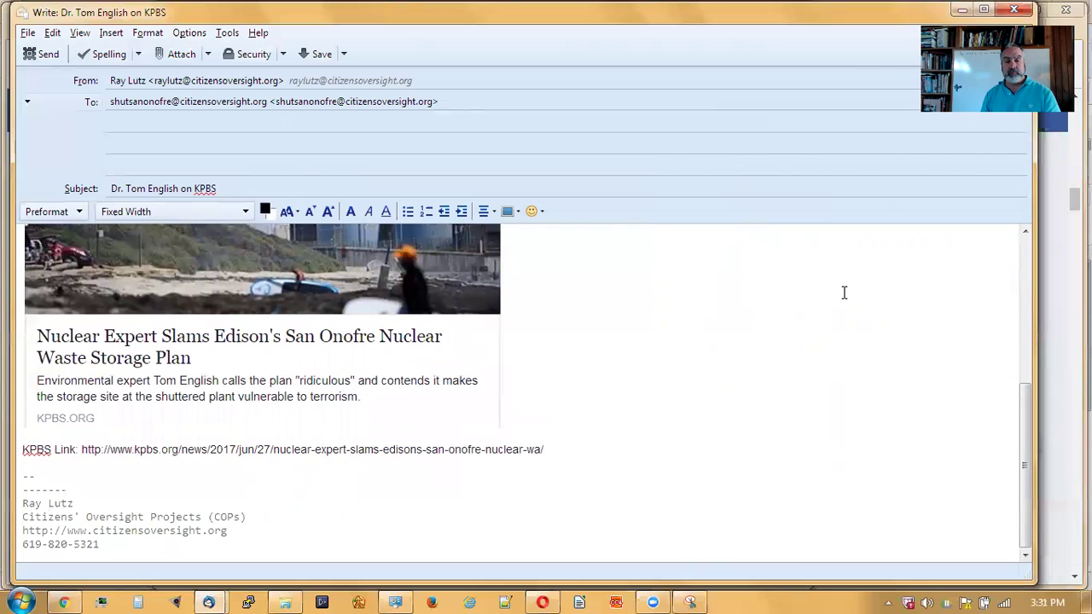
scroll(751, 329, "up", 5)
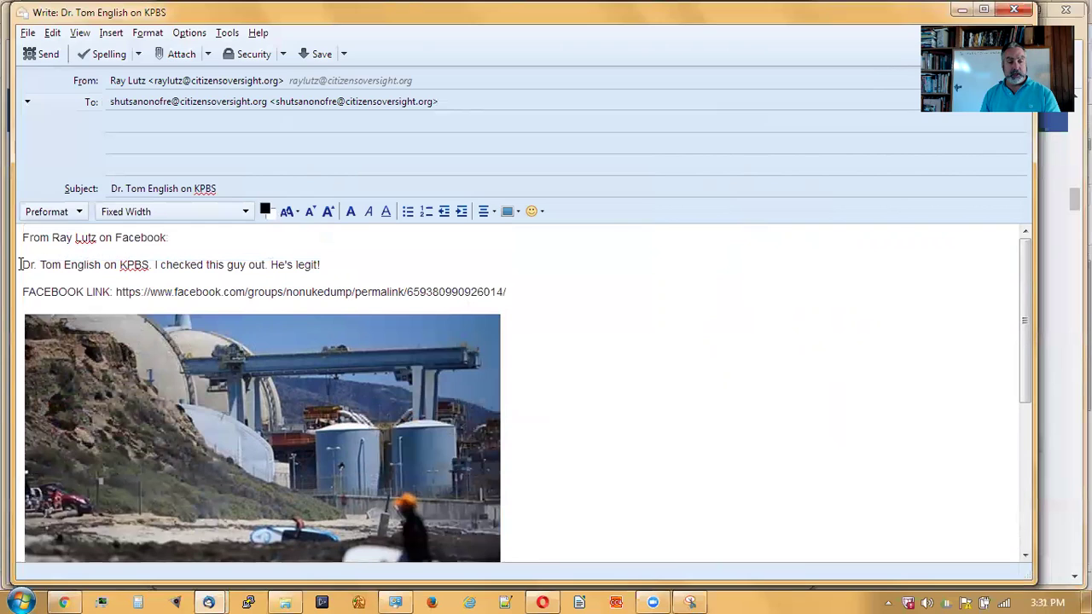
- Turn the facebook.com permalink on the 'FACEBOOK LINK:' line into a hyperlink via Insert > Link
left_click(130, 422)
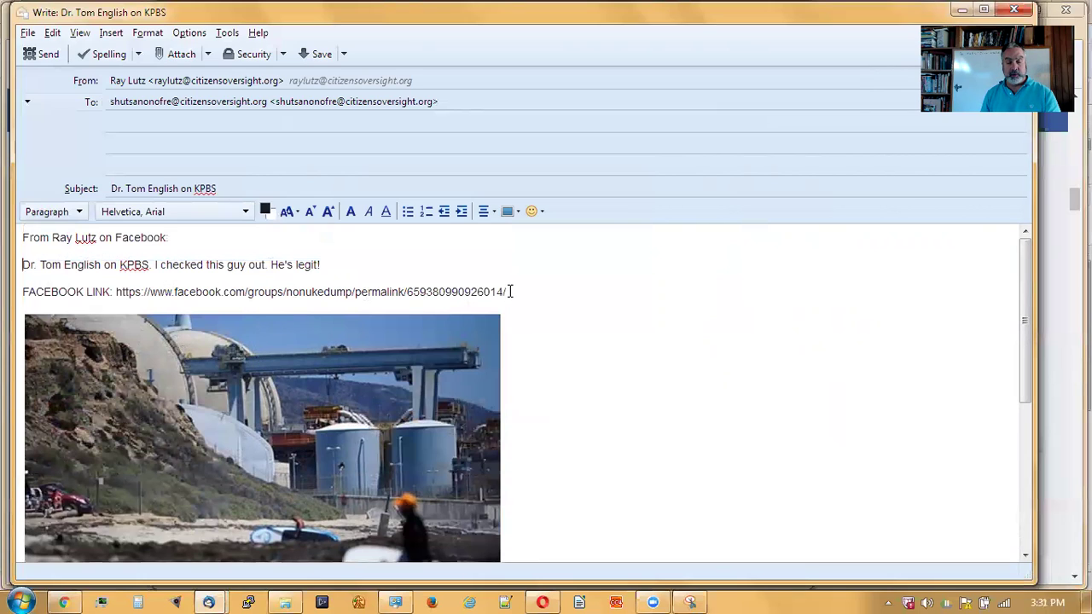
left_click_drag(508, 292, 112, 286)
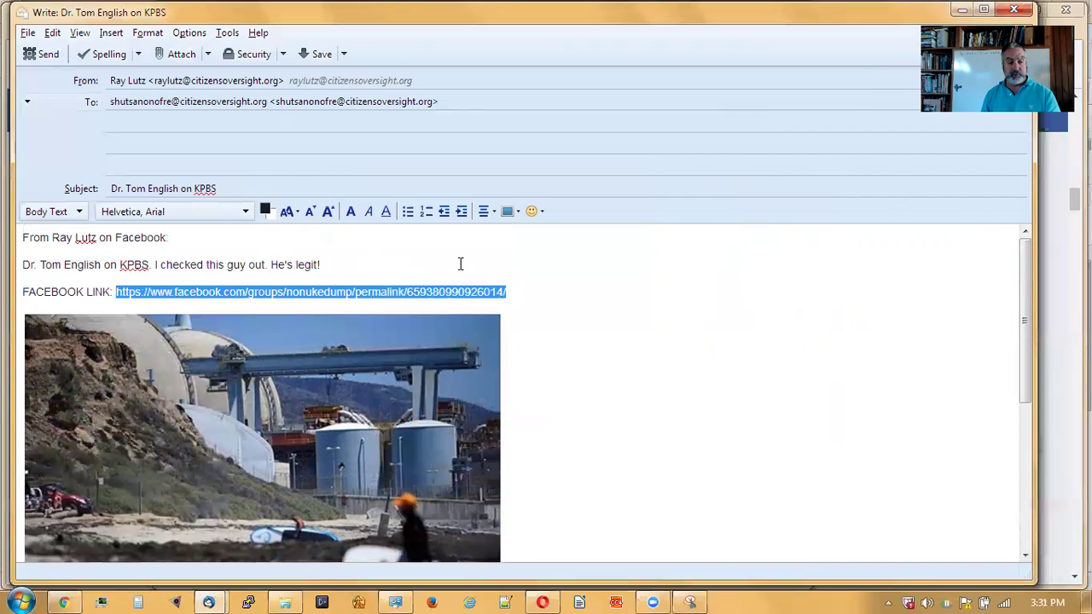
left_click(509, 211)
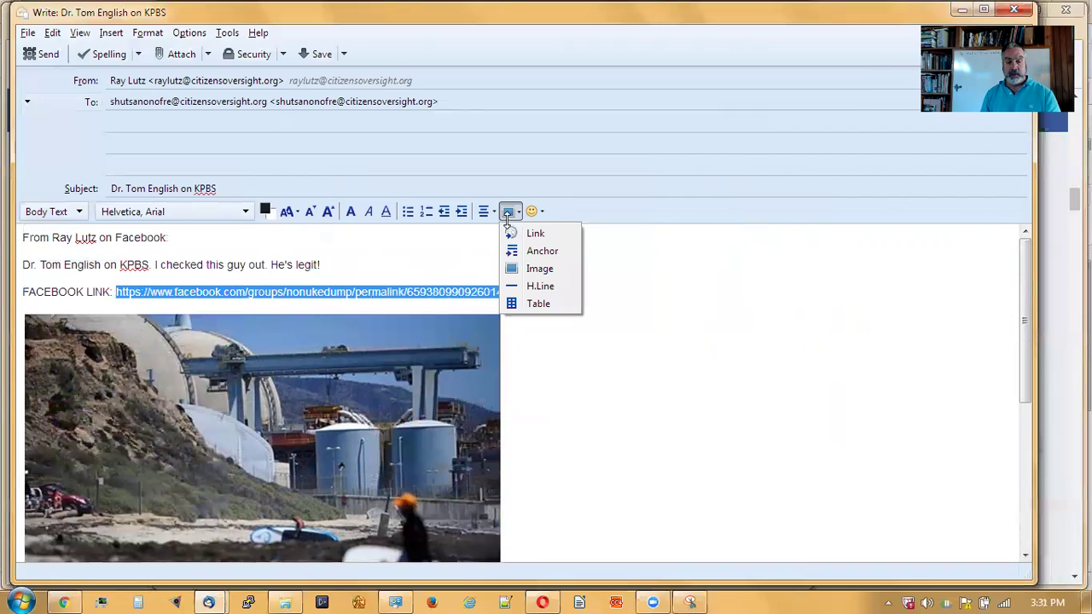
left_click(529, 234)
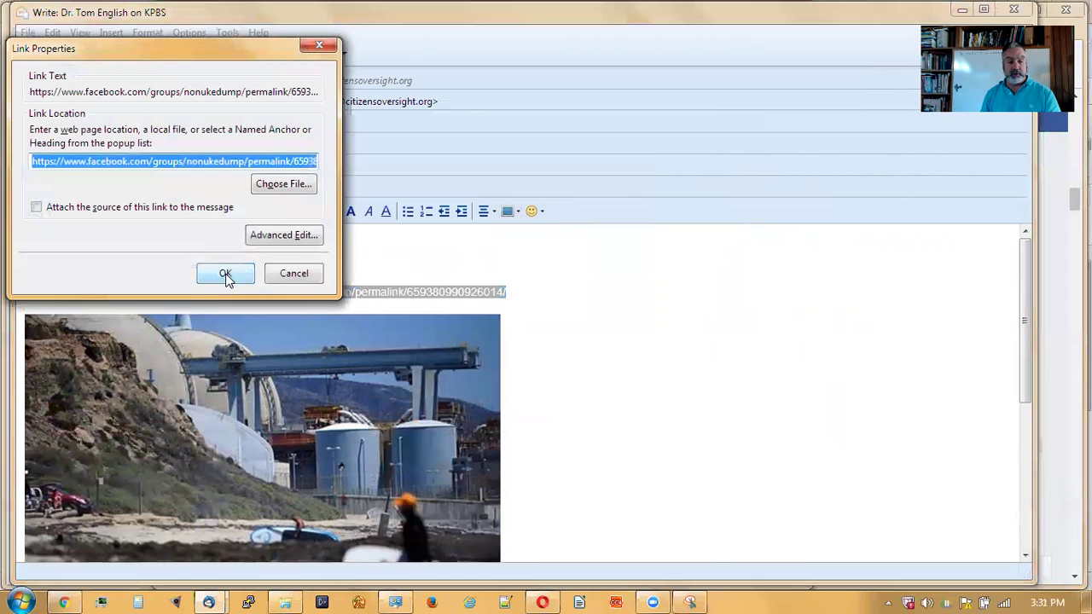
left_click(226, 277)
left_click(519, 337)
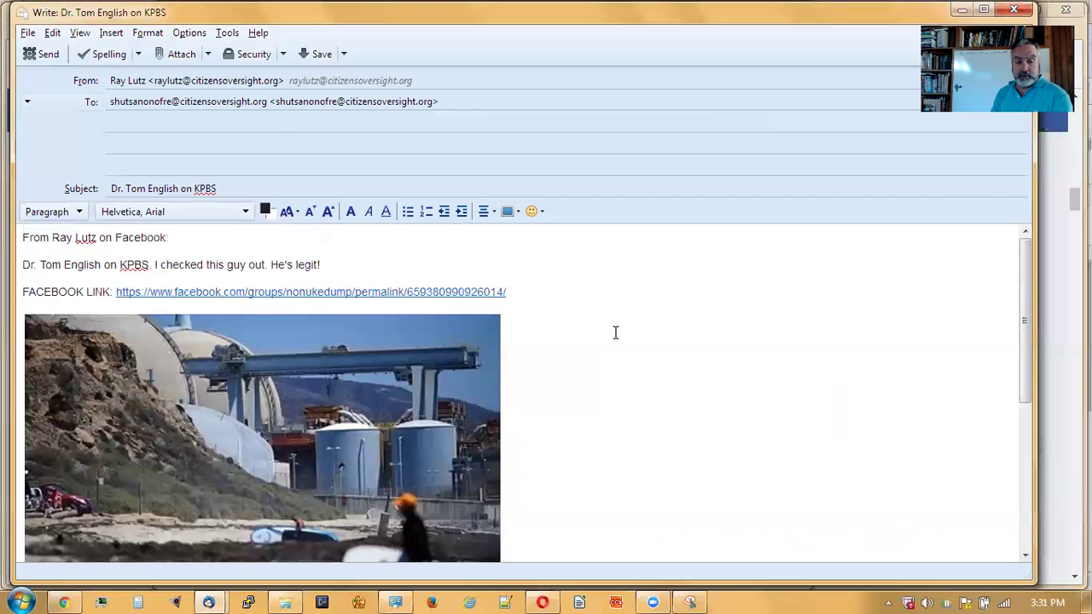
scroll(615, 333, "down", 4)
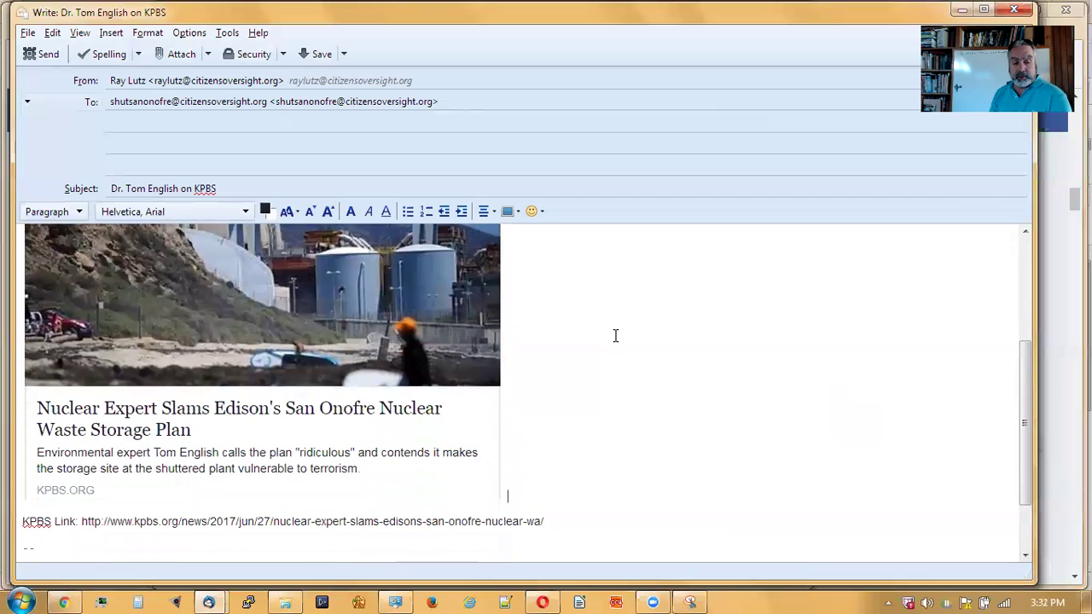
- Hyperlink the kpbs.org article URL on the 'KPBS Link:' line, then scroll back up the draft
scroll(615, 335, "down", 1)
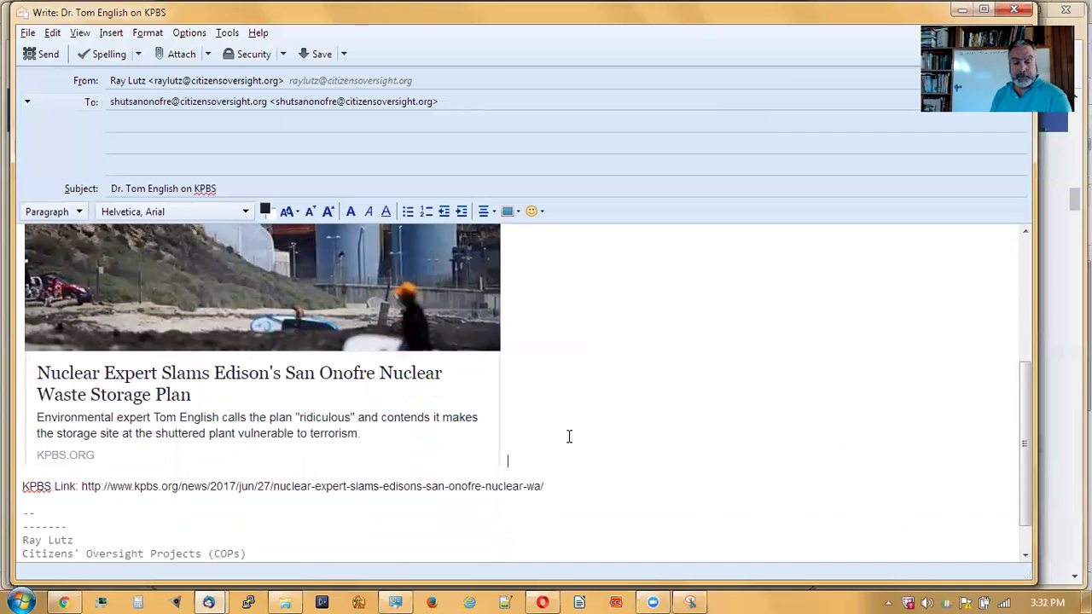
left_click_drag(553, 486, 81, 483)
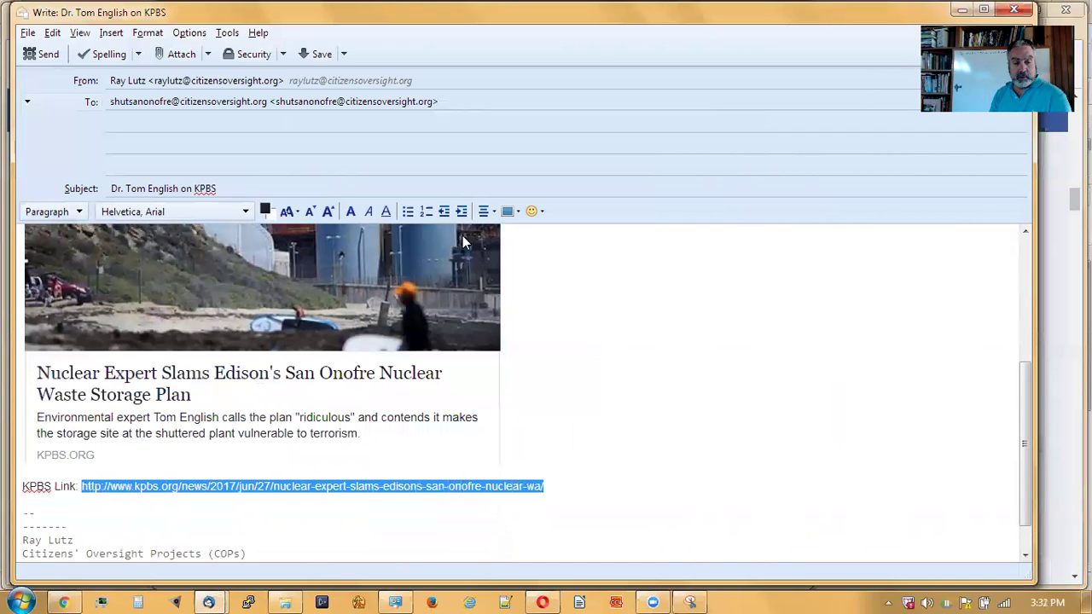
left_click(510, 211)
left_click(529, 232)
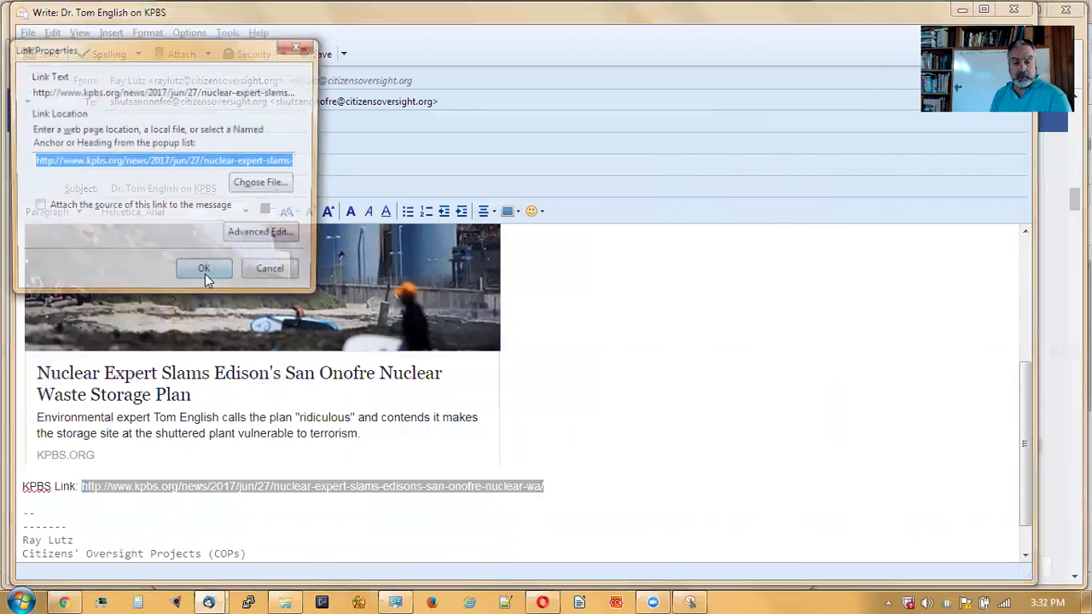
left_click(205, 271)
left_click(674, 365)
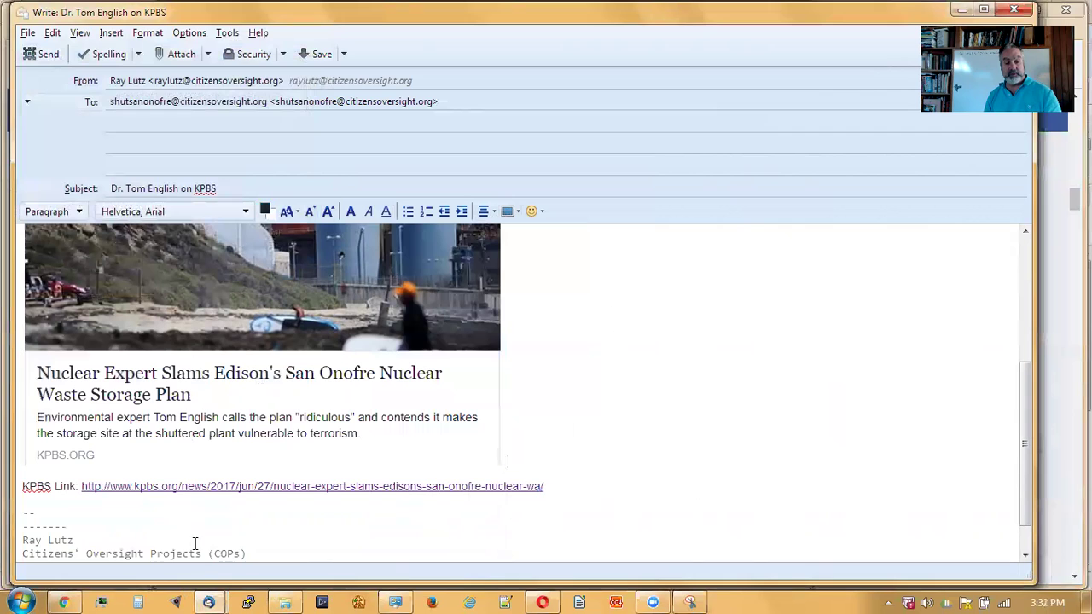
left_click_drag(1022, 399, 1022, 465)
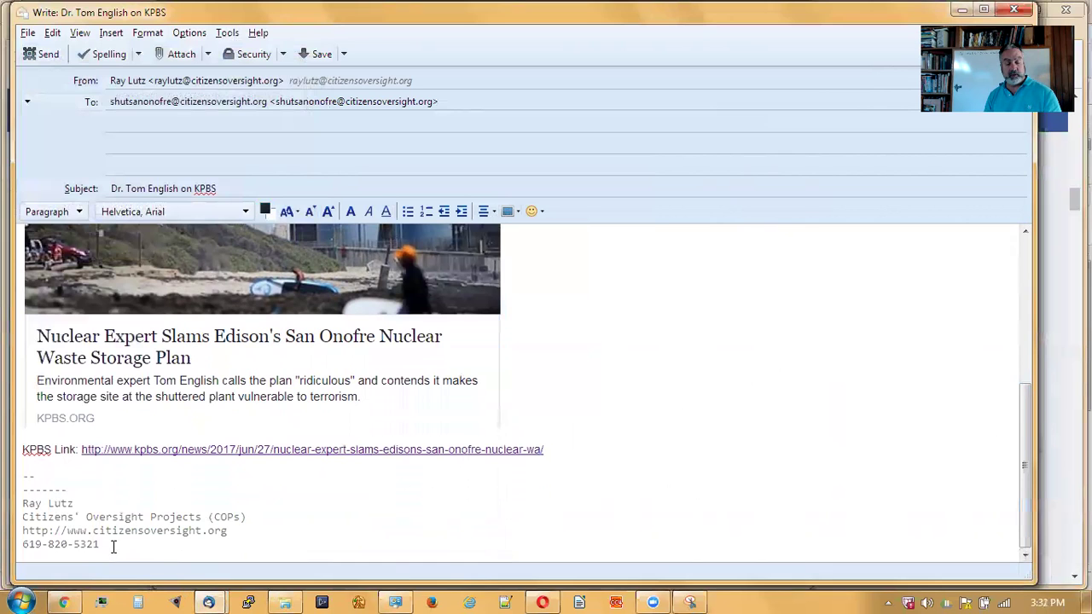
left_click_drag(1026, 529, 1039, 331)
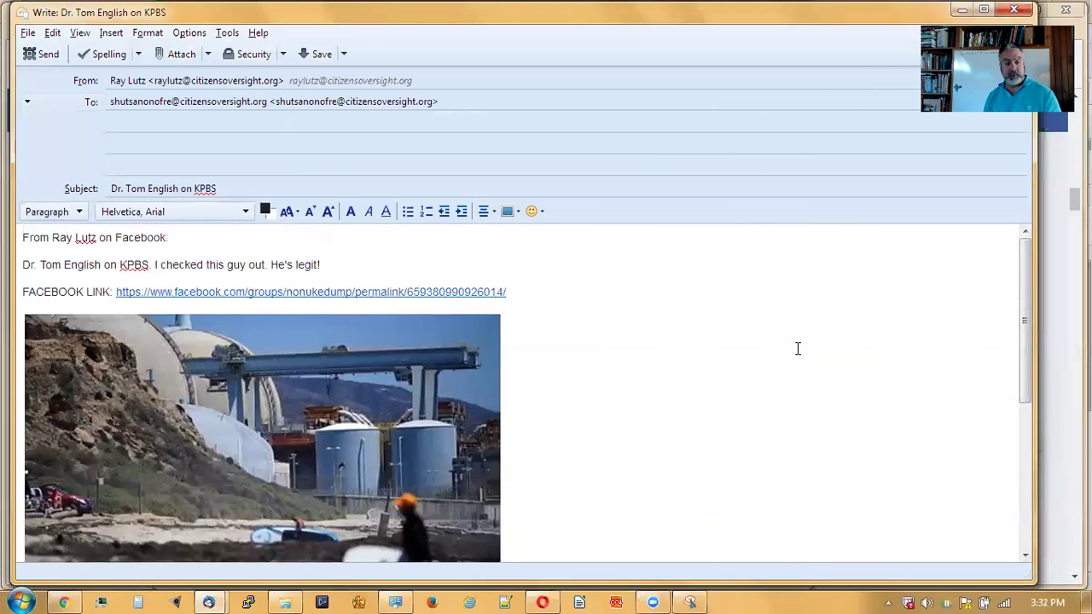
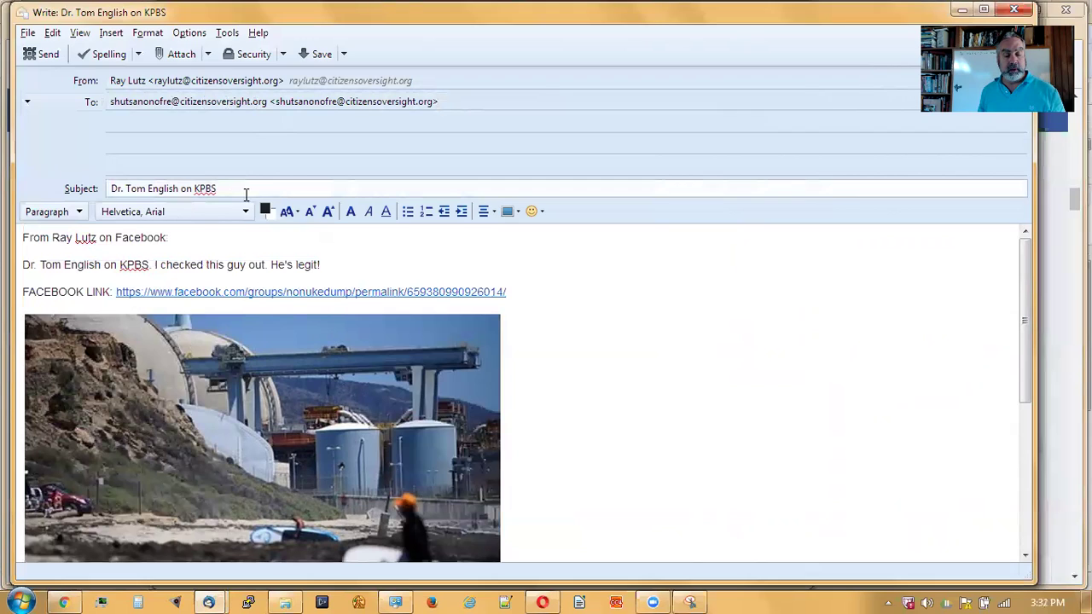
- Replace the Subject with the caption 'Dr. Tom English on KPBS. I checked this guy out. He's legit!'
left_click_drag(334, 269, 18, 263)
key("ctrl+c")
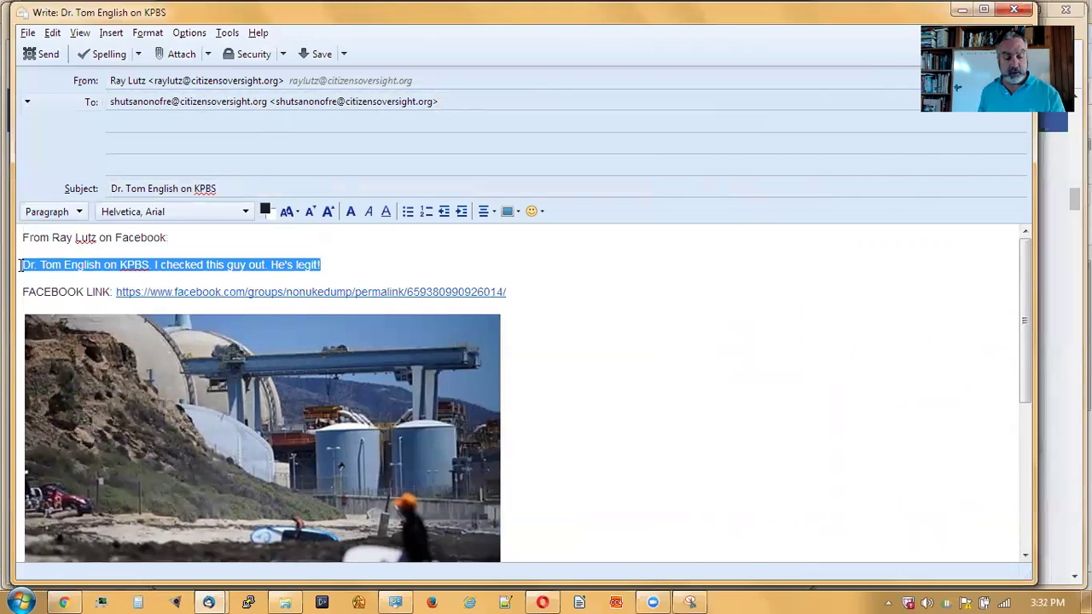
left_click_drag(220, 189, 100, 193)
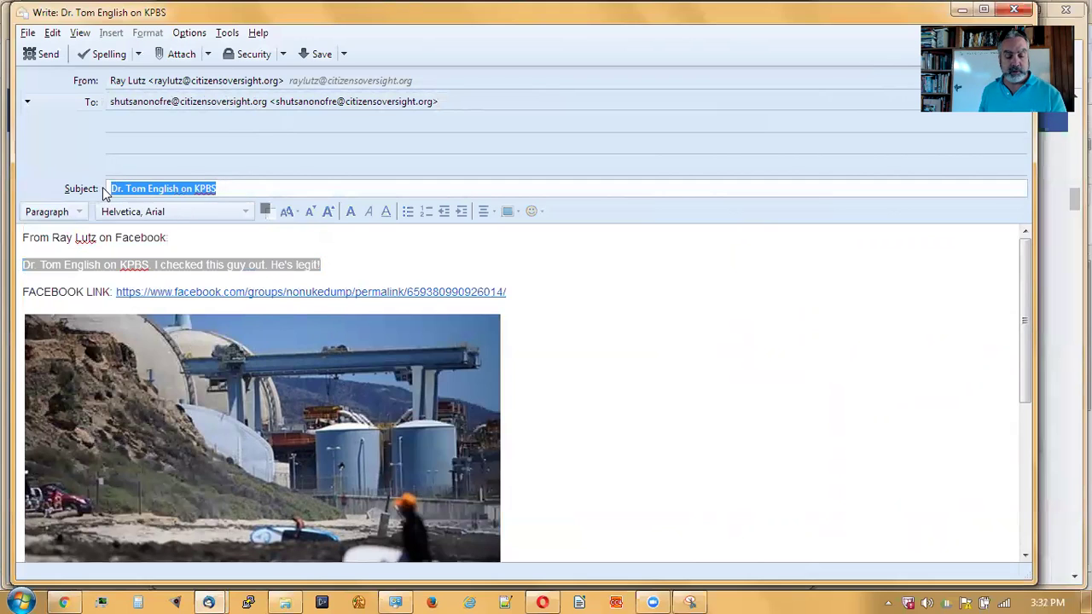
key("ctrl+v")
left_click(731, 329)
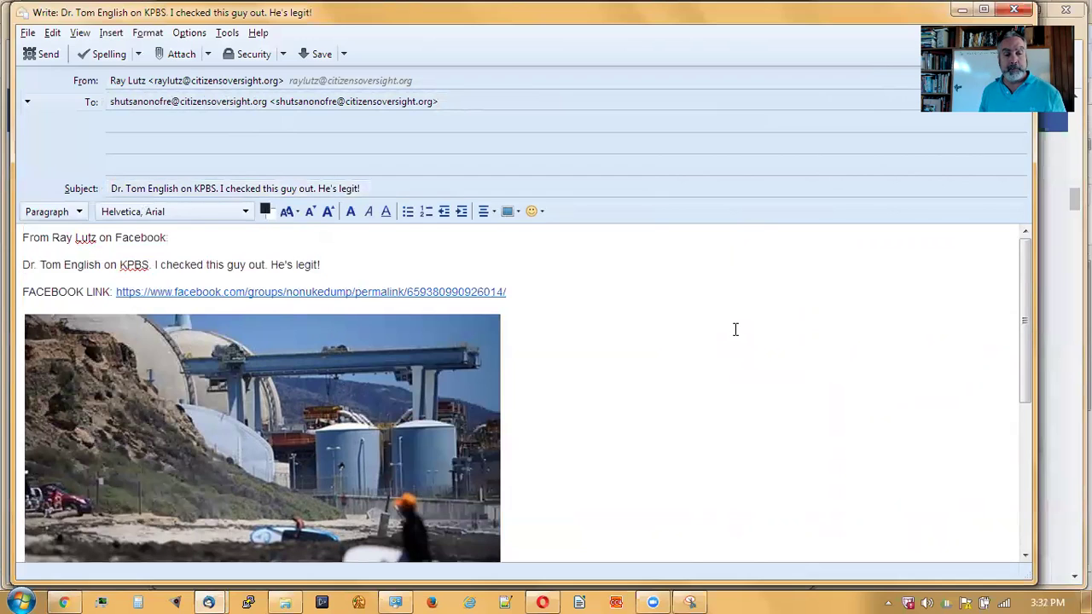
scroll(736, 329, "down", 1)
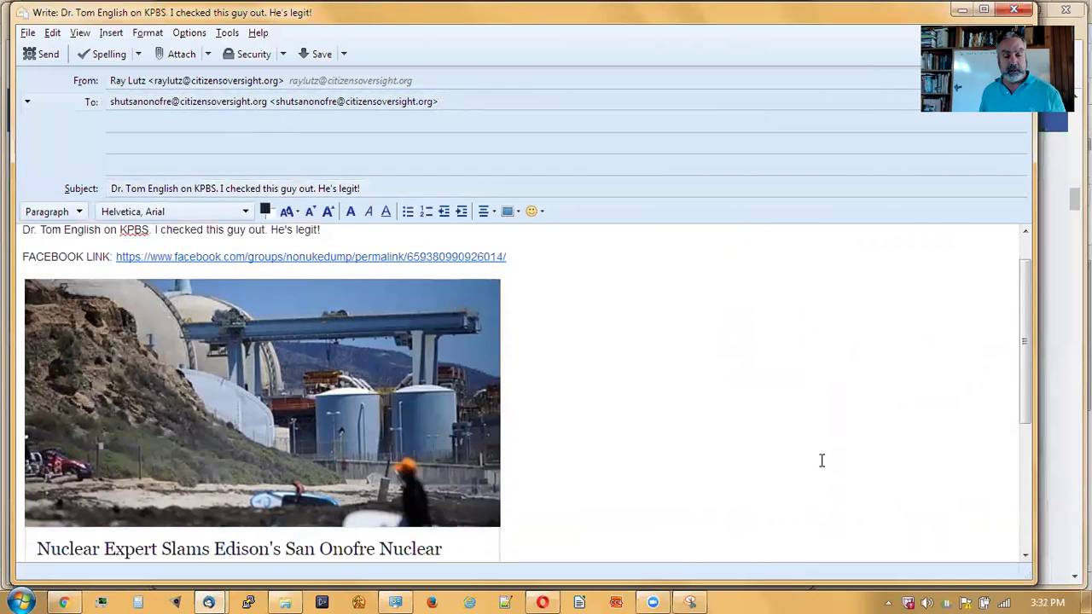
scroll(819, 461, "down", 5)
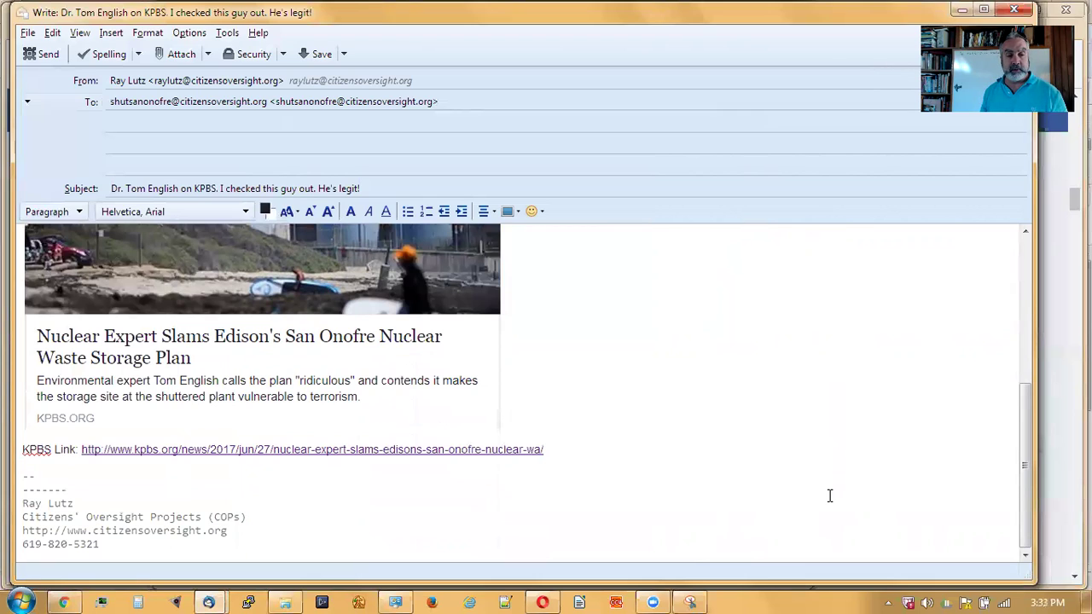
- Add the sender's other address from autocomplete as a Bcc recipient, then send the message
left_click(436, 124)
type("ray")
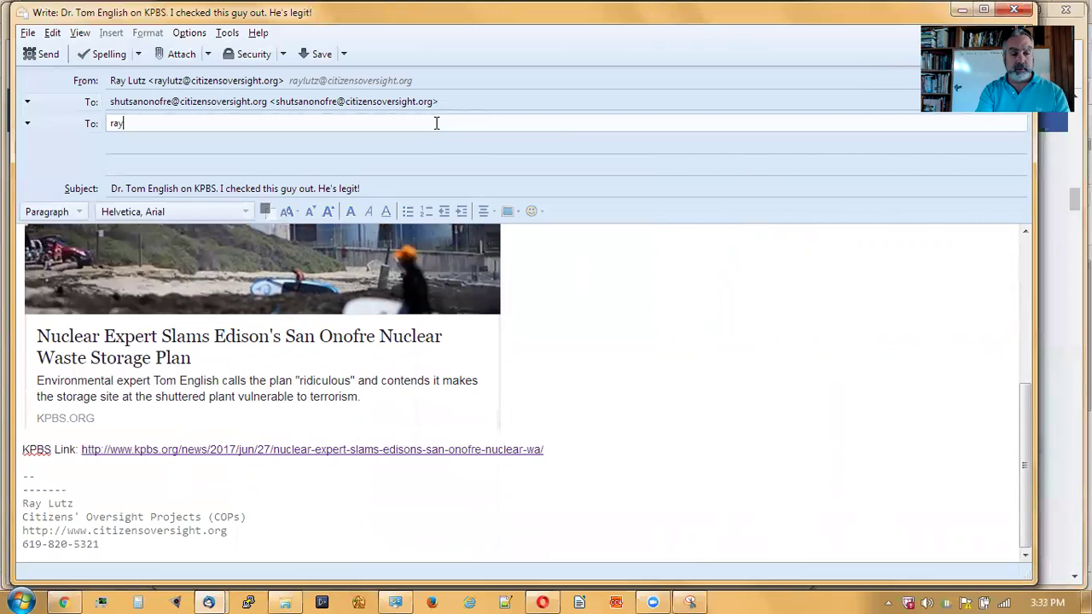
type("lutz")
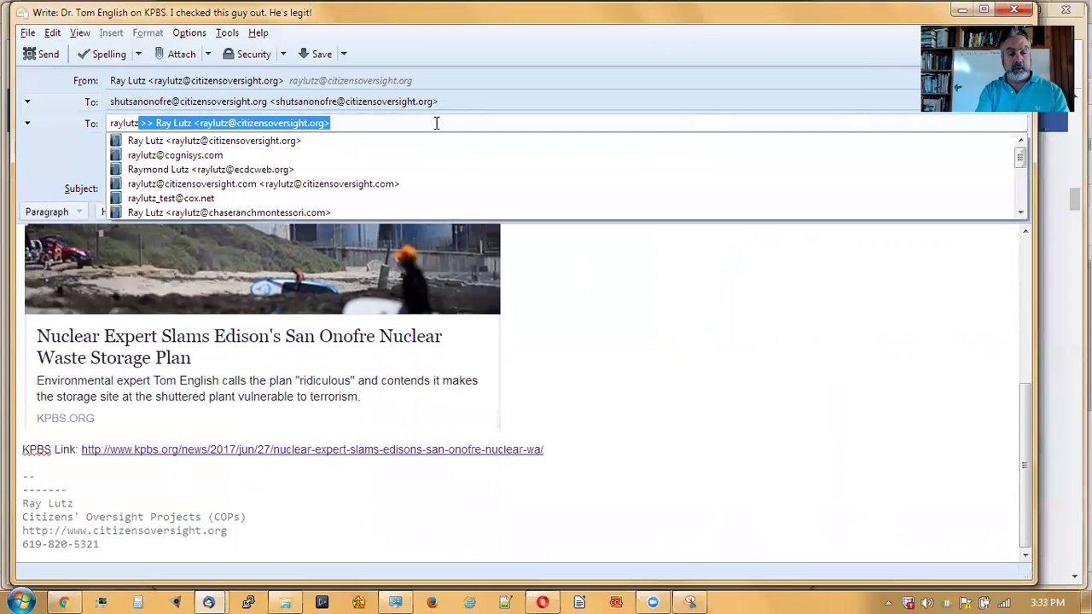
left_click(223, 156)
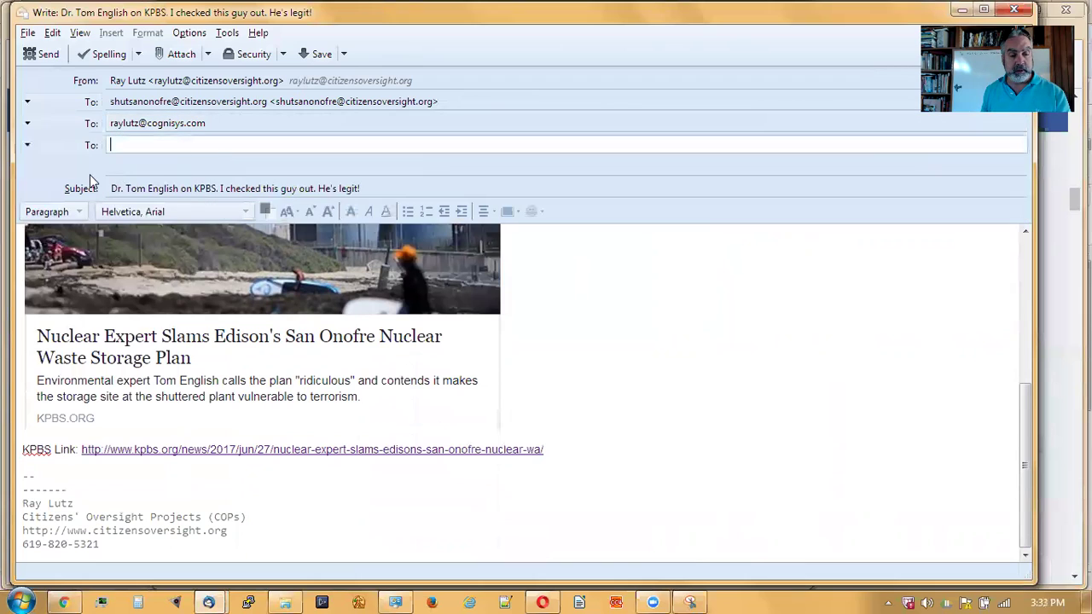
left_click(27, 122)
left_click(34, 173)
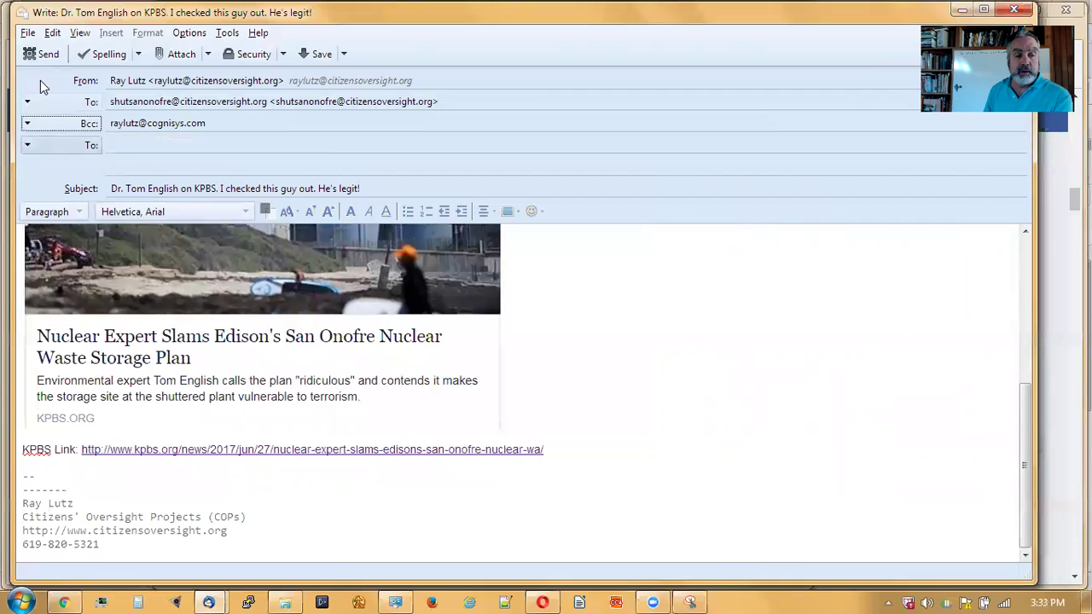
left_click(36, 54)
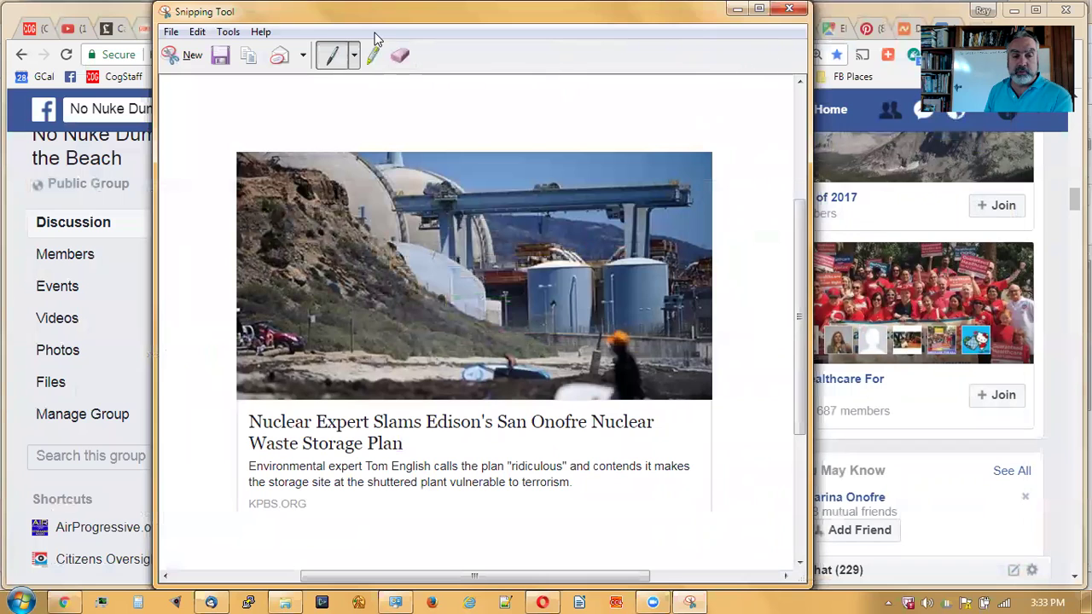
- Close Snipping Tool without saving the snip and bring Thunderbird back to the front
left_click_drag(376, 12, 457, 103)
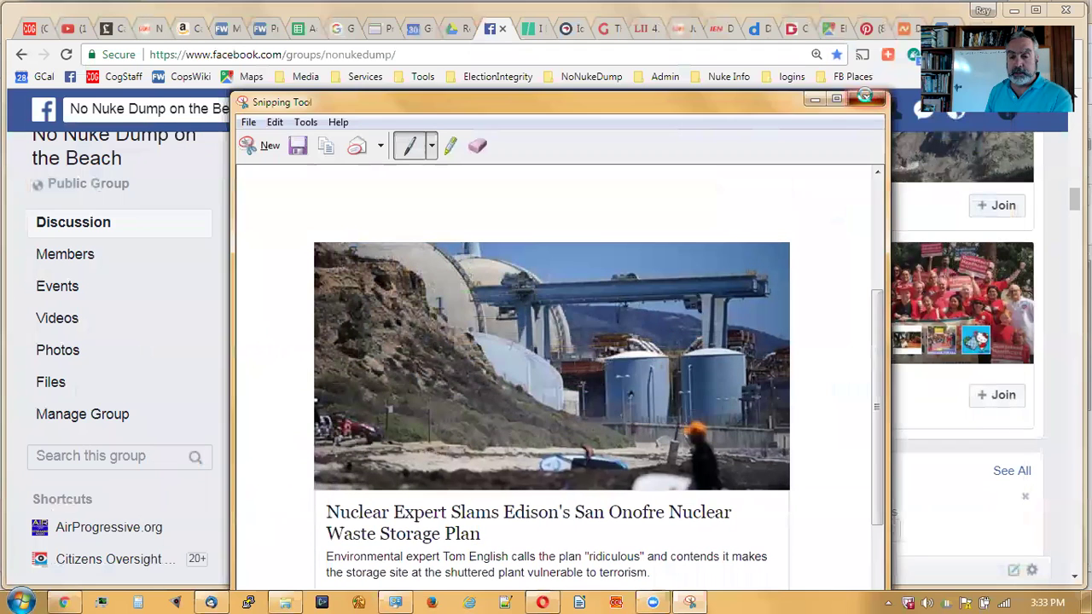
left_click(865, 98)
left_click(621, 405)
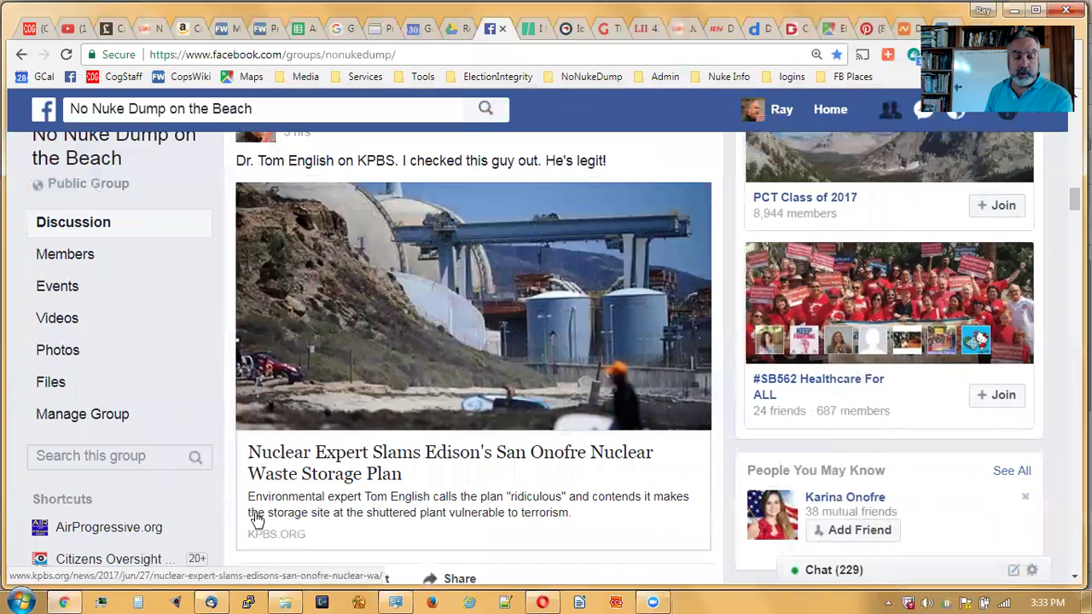
left_click(213, 600)
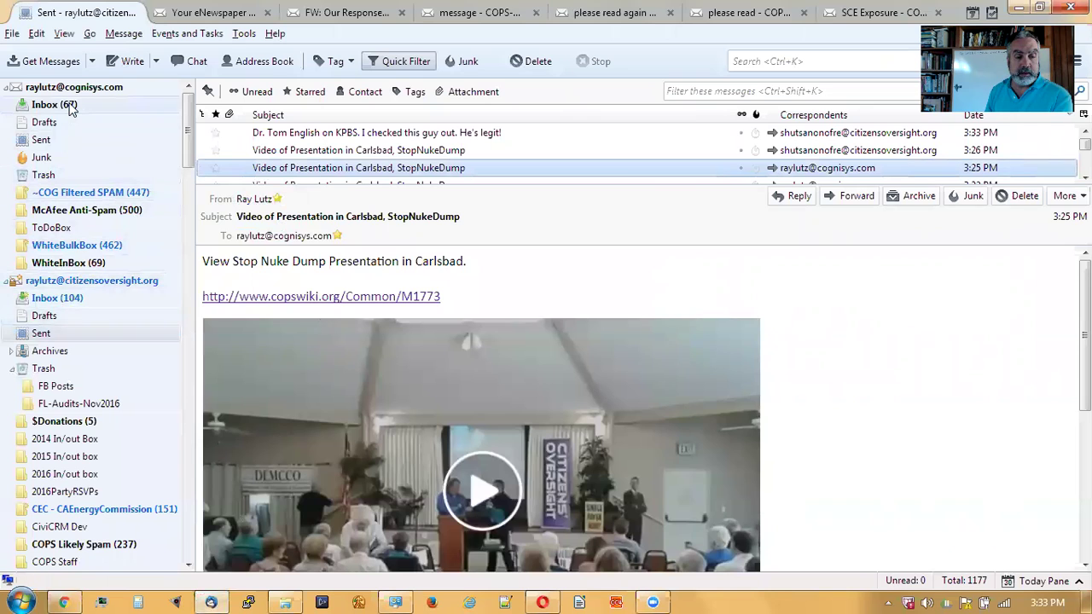
- Select the first account's Inbox and get all new messages
left_click(71, 106)
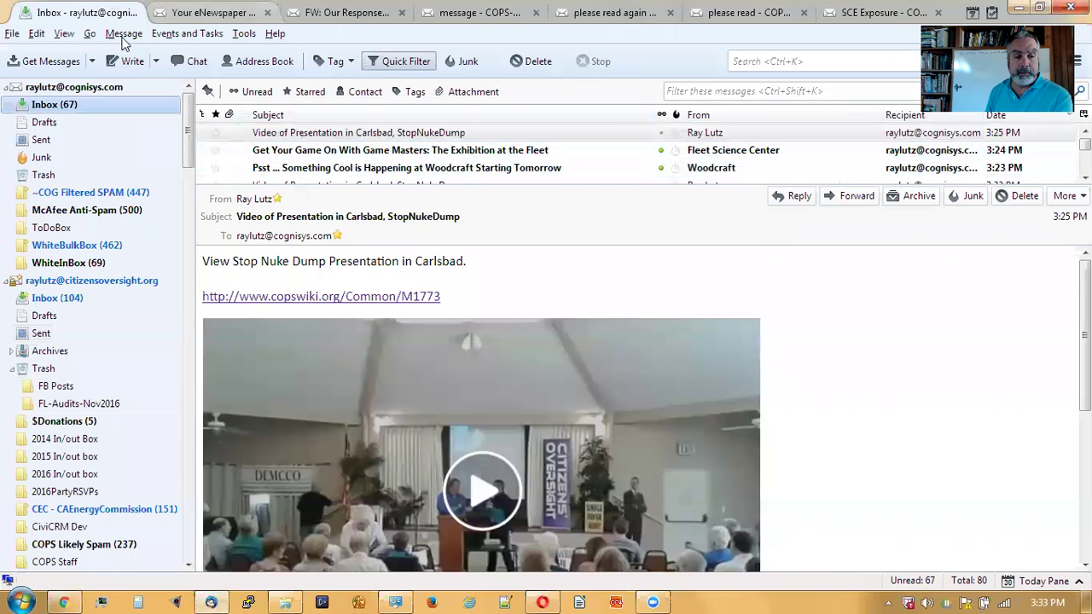
left_click(92, 62)
left_click(75, 82)
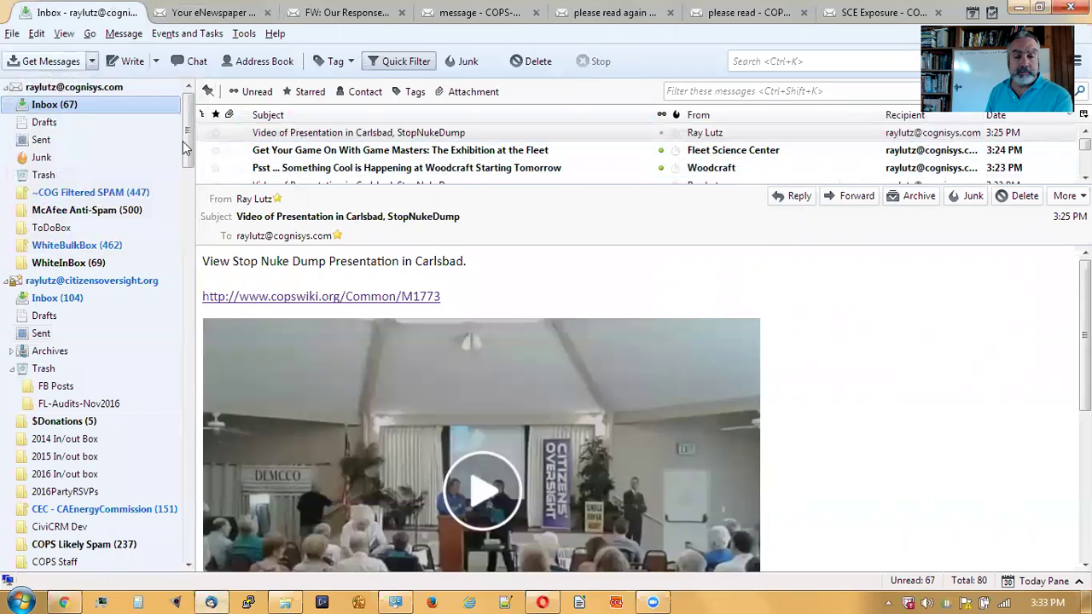
- Enlarge the message list and preview, and open the new 'Dr. Tom English on KPBS' message
left_click_drag(467, 183, 502, 231)
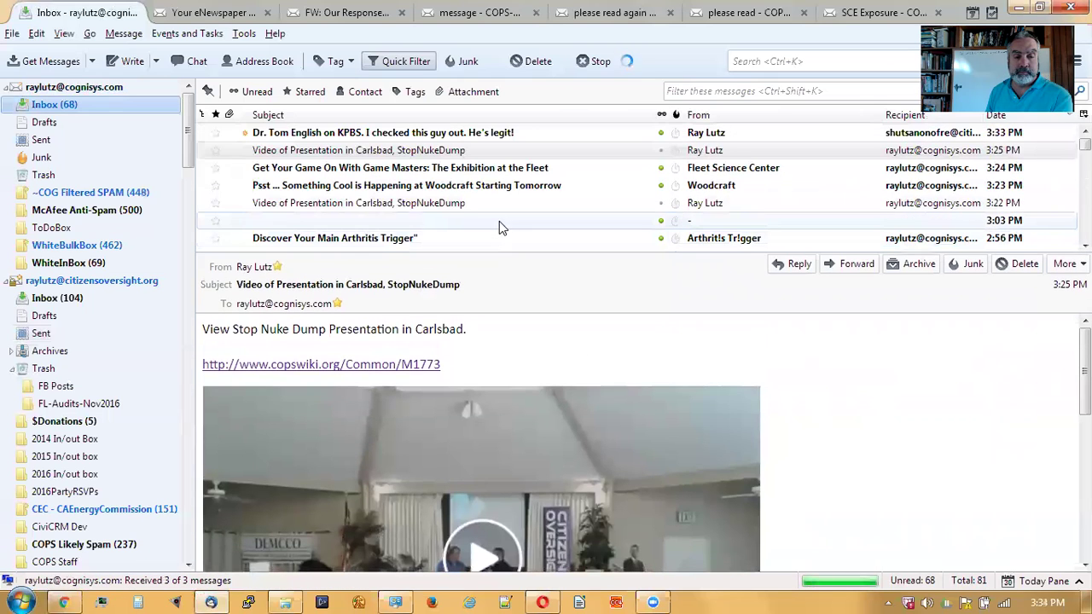
left_click(503, 134)
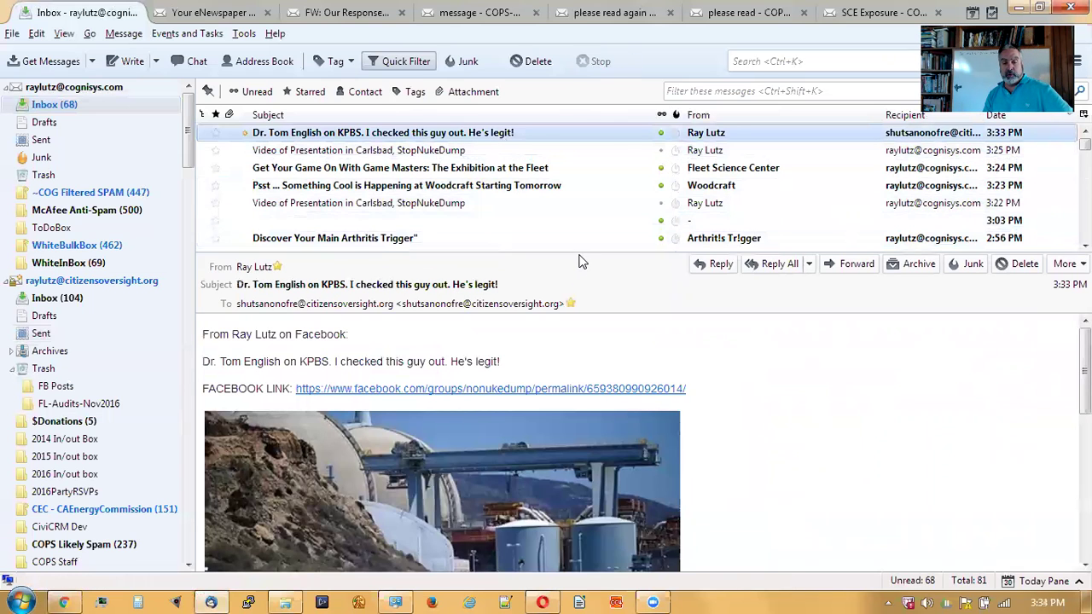
left_click_drag(578, 250, 615, 181)
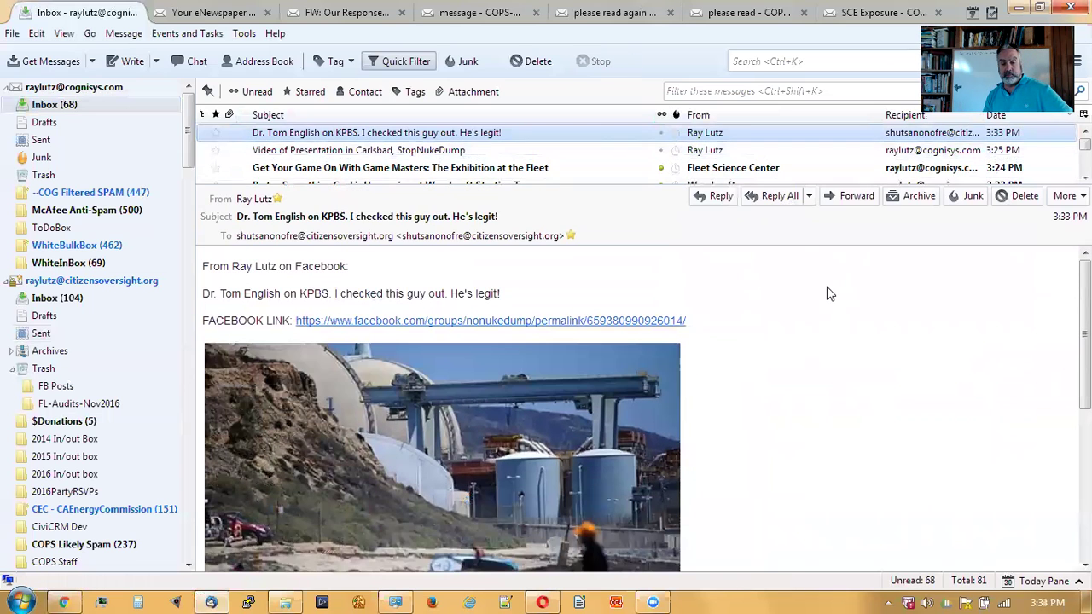
scroll(788, 334, "down", 5)
scroll(788, 341, "up", 5)
- Follow the email's Facebook link, look over the group post, and open its KPBS article preview
left_click(635, 322)
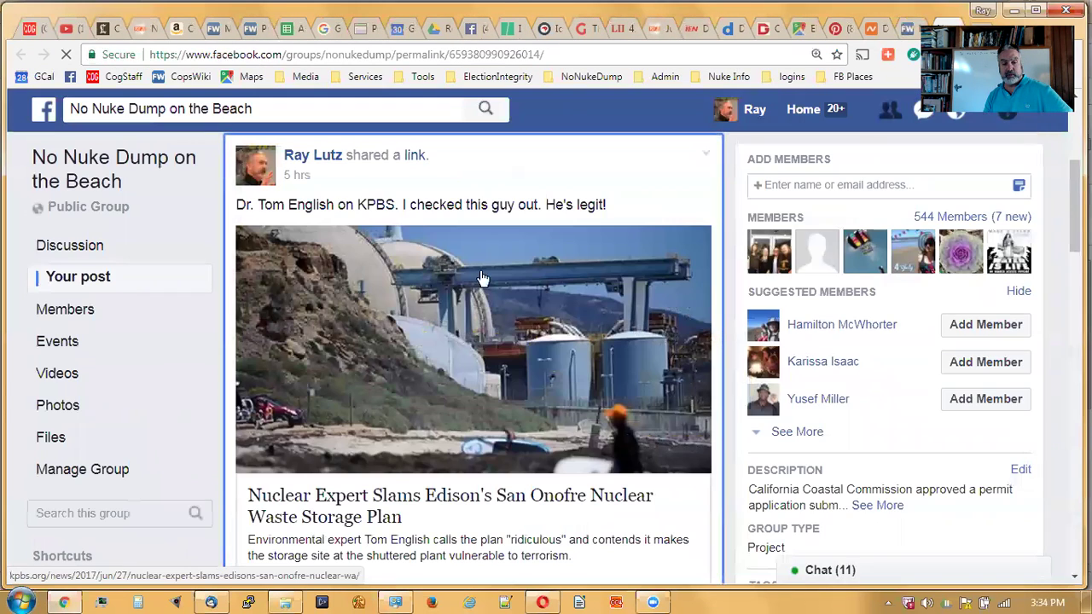
scroll(561, 182, "down", 1)
scroll(563, 189, "down", 2)
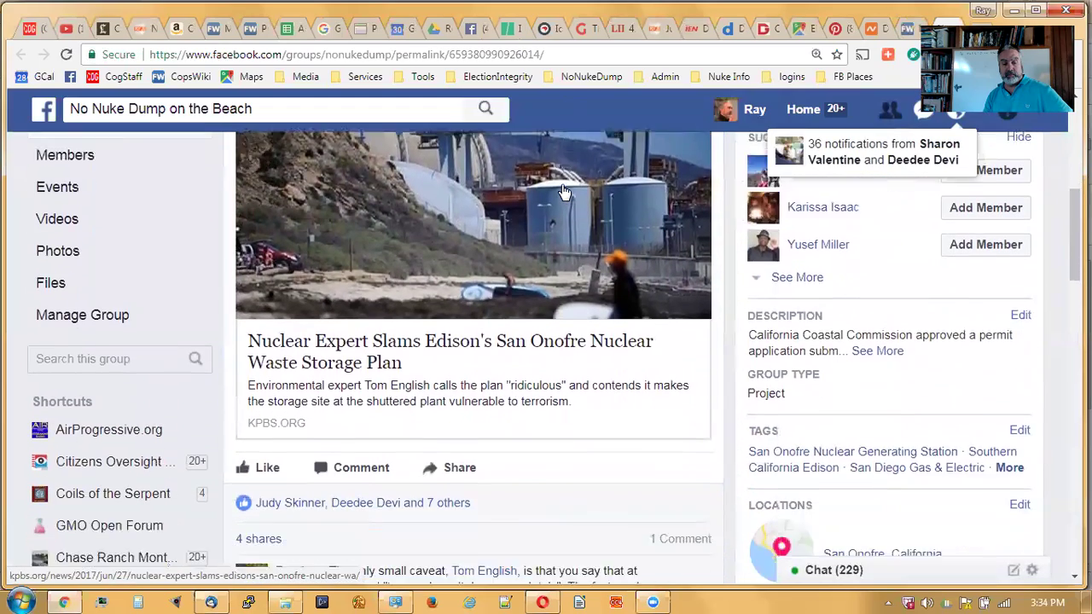
scroll(563, 191, "down", 1)
scroll(563, 191, "up", 3)
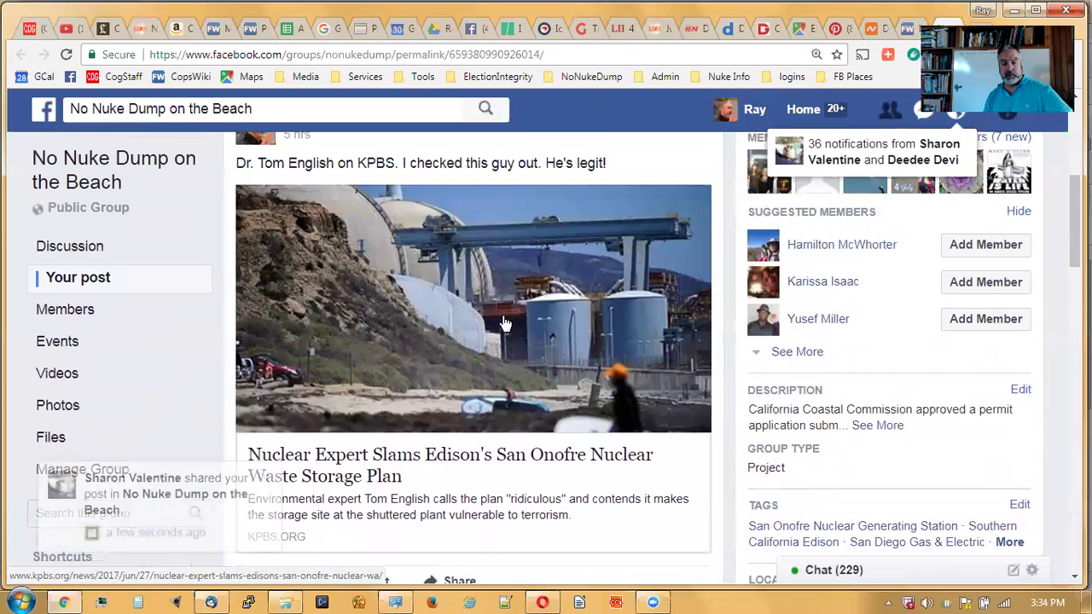
left_click(505, 324)
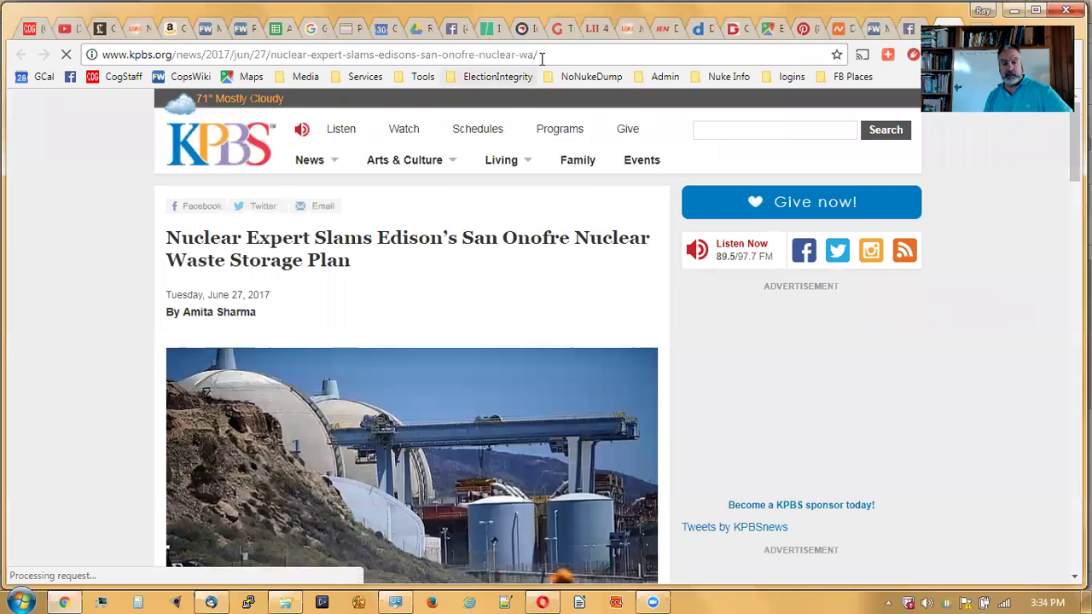
- Play the KPBS article's embedded news video, pause it at 0:07, and return to Thunderbird
scroll(580, 273, "down", 4)
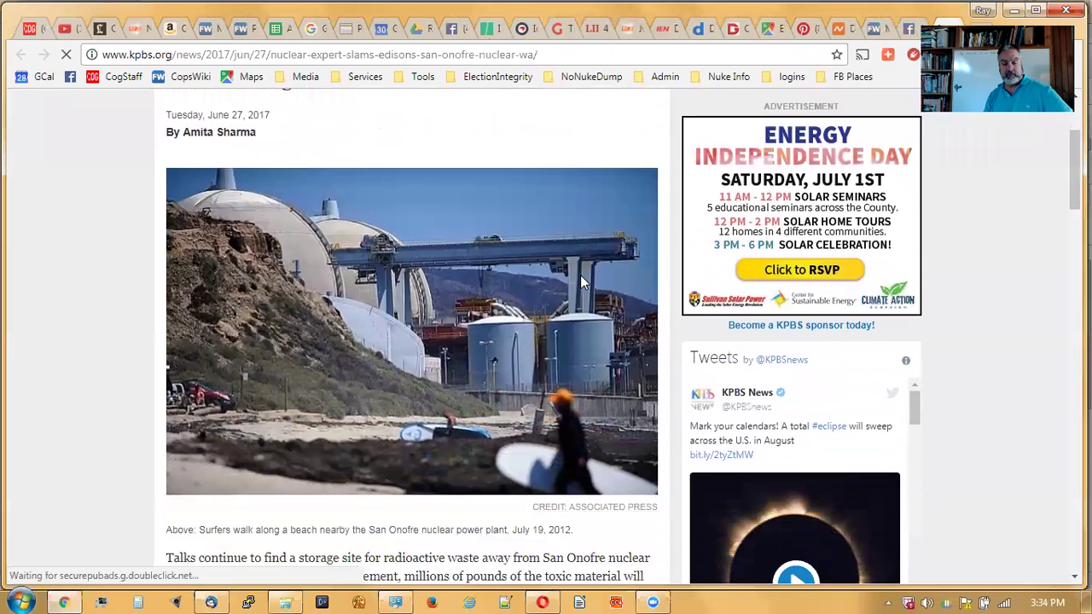
scroll(580, 281, "down", 9)
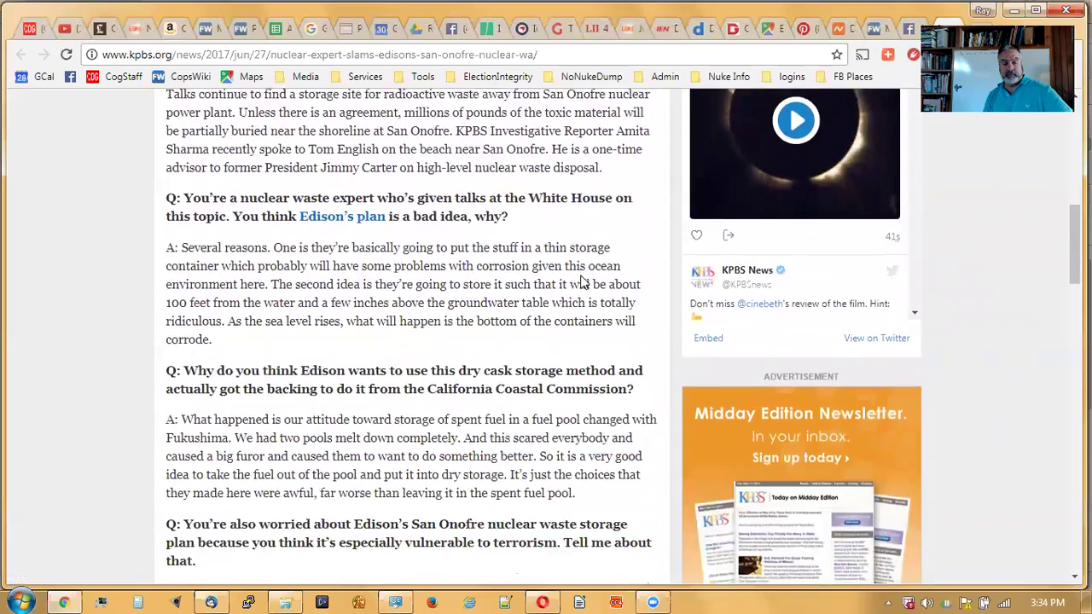
scroll(580, 275, "down", 1)
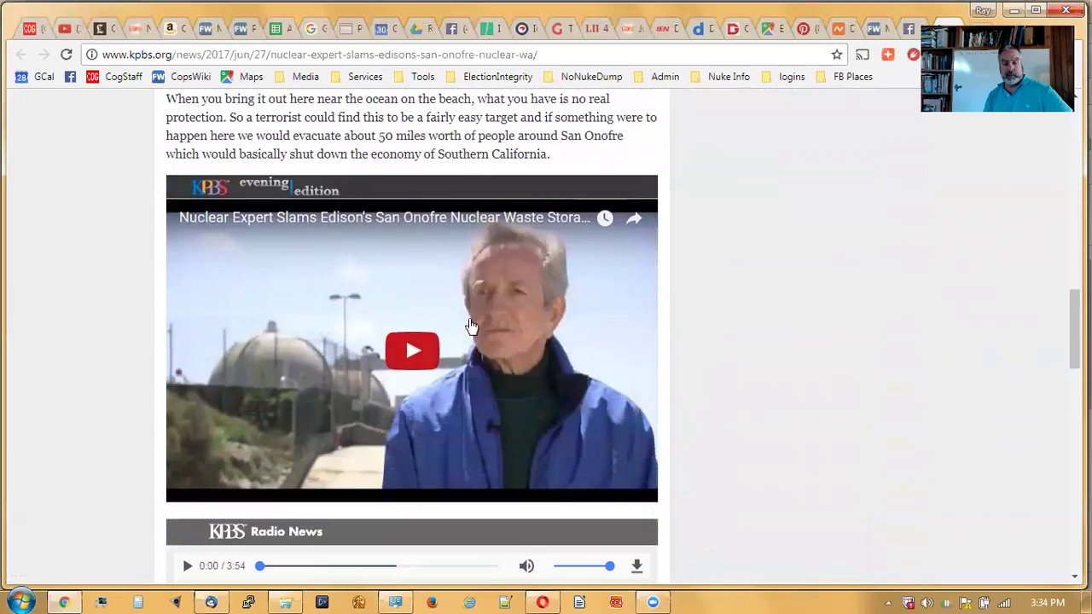
left_click(415, 352)
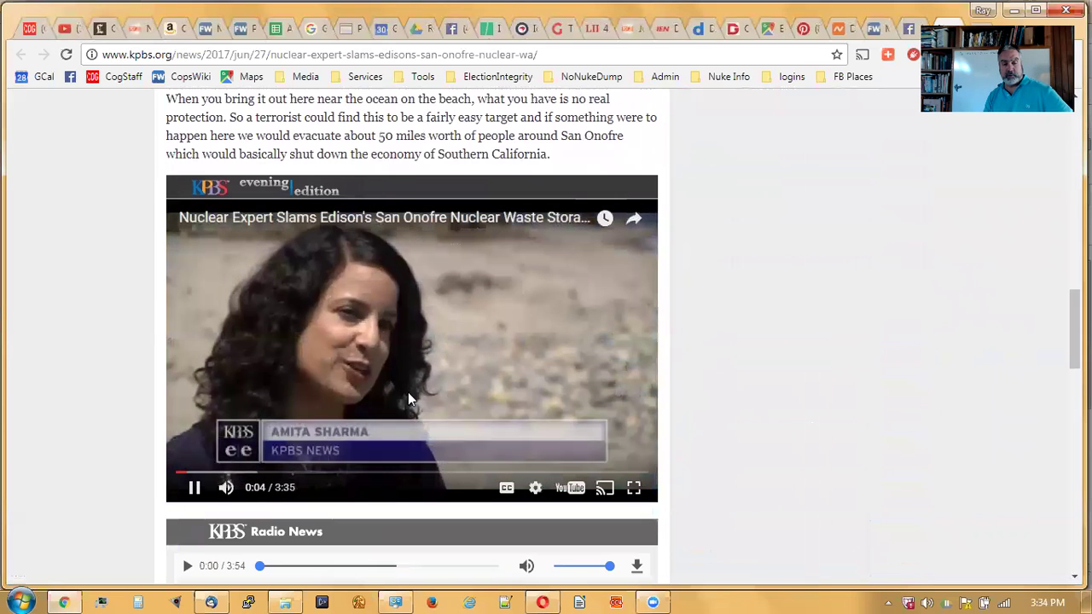
left_click(193, 487)
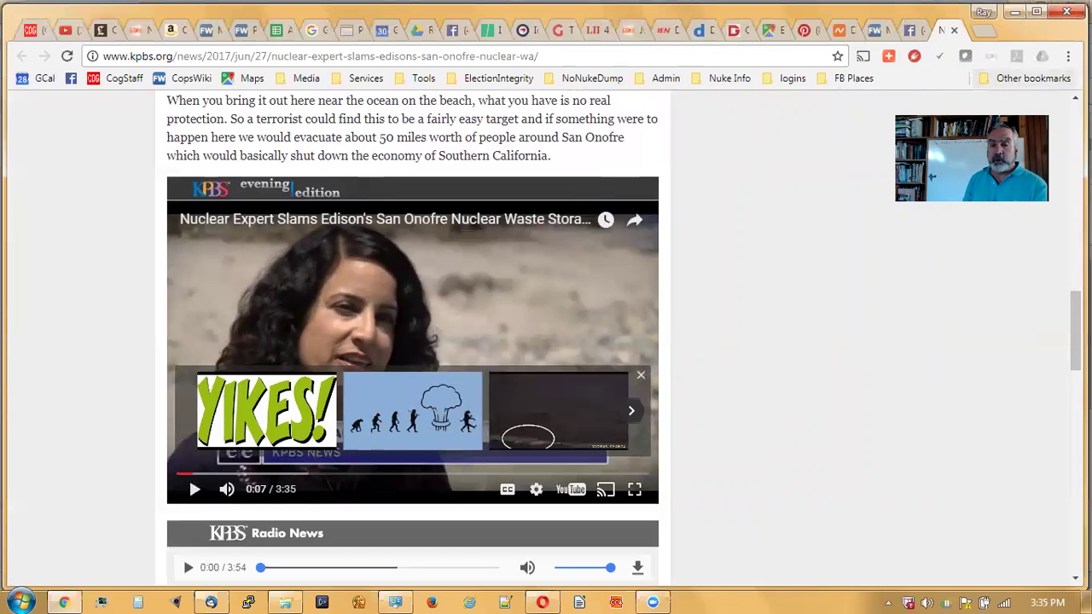
left_click_drag(1076, 331, 1076, 144)
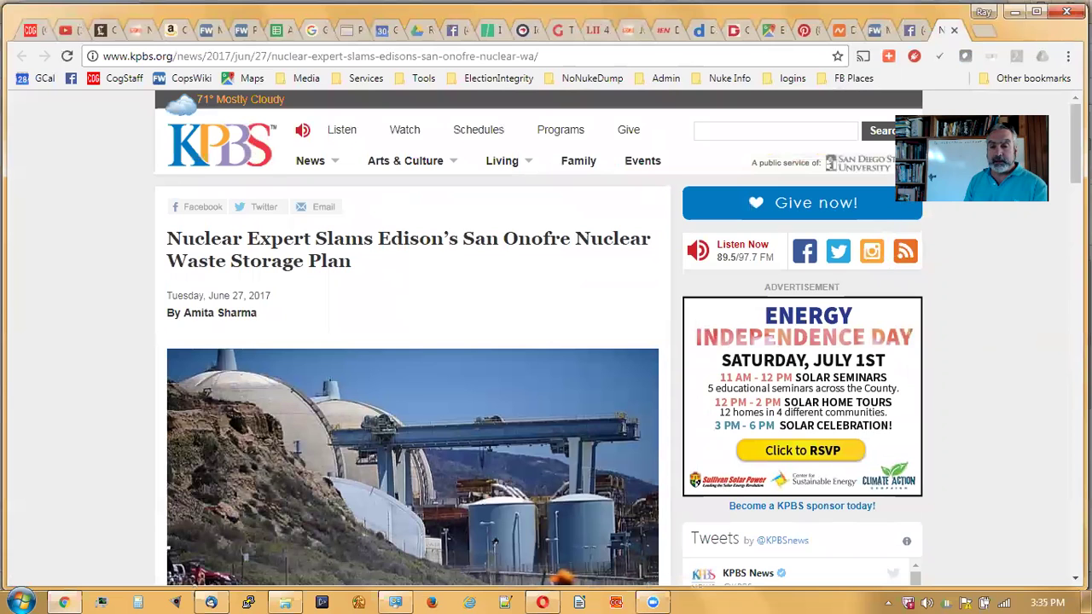
left_click(213, 602)
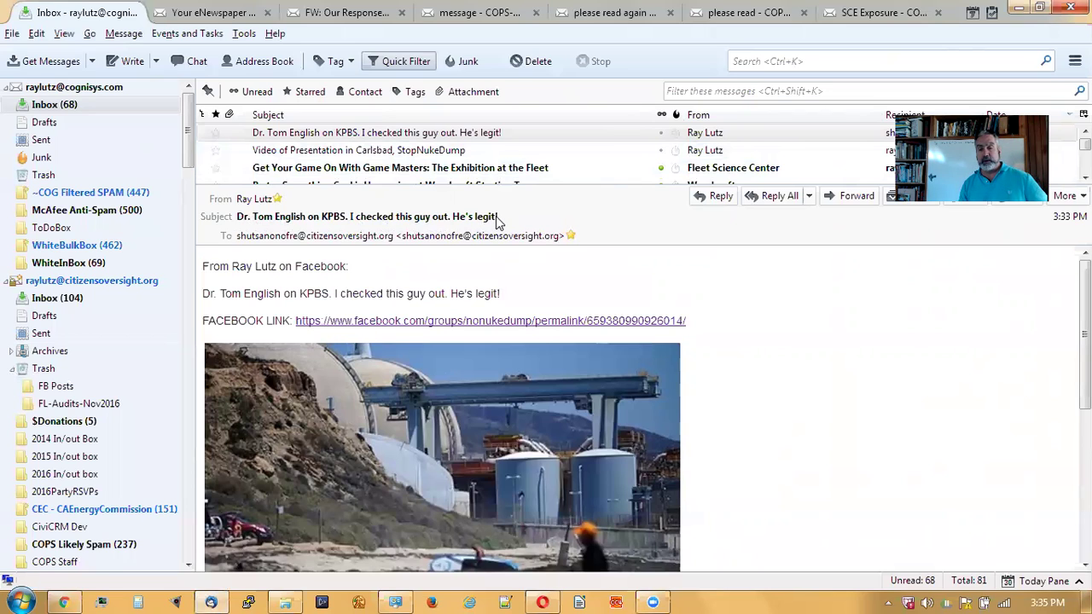
- Review the 'Dr. Tom English on KPBS' email's opening lines, then scroll down to the KPBS link and back
left_click_drag(412, 223, 263, 235)
left_click(243, 220)
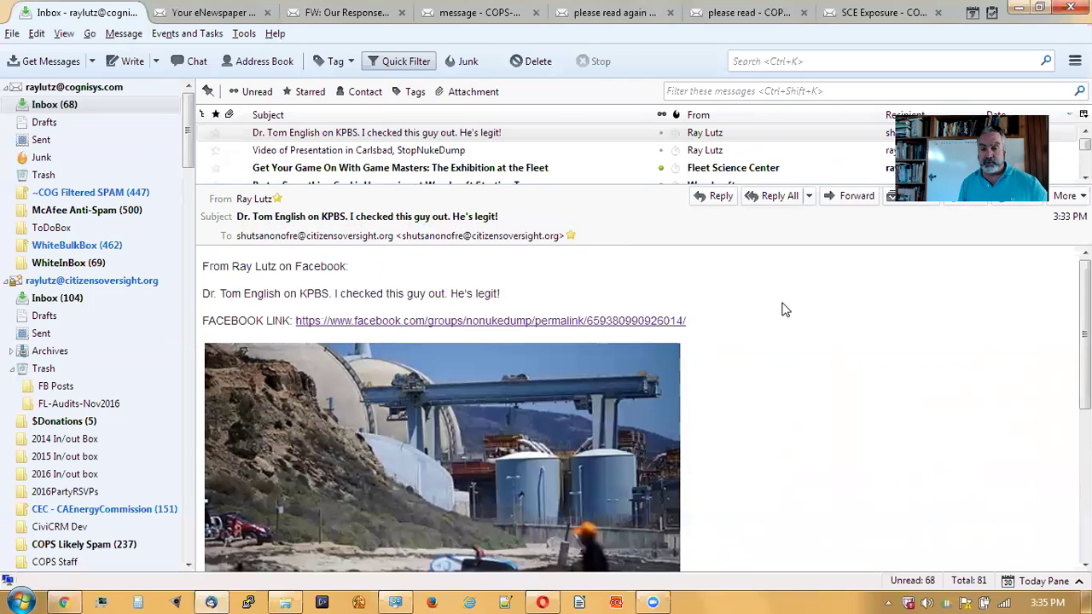
left_click_drag(204, 272, 349, 266)
left_click(358, 271)
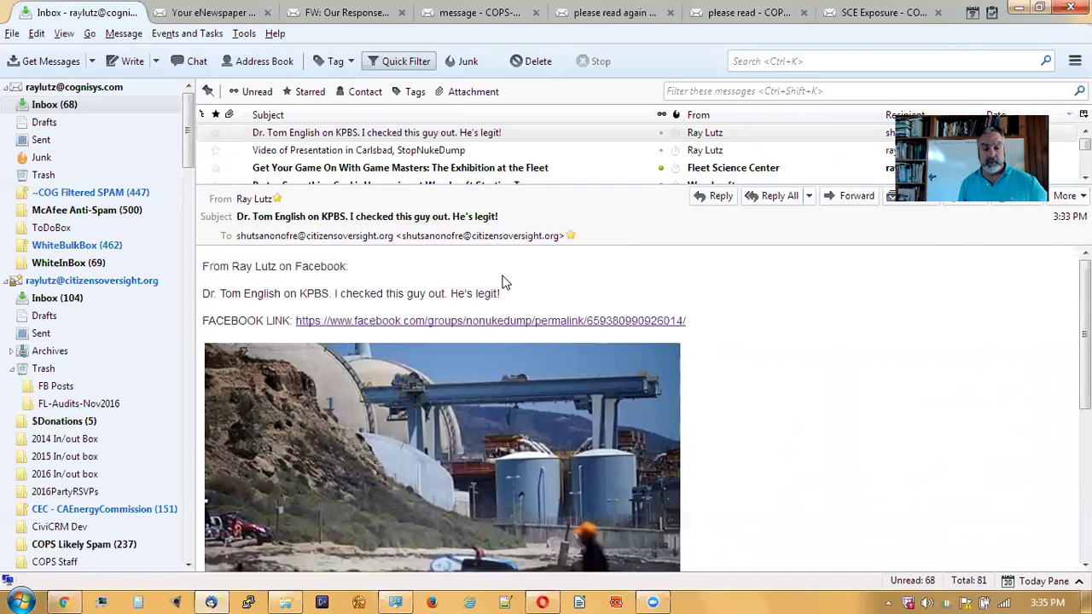
scroll(504, 283, "down", 1)
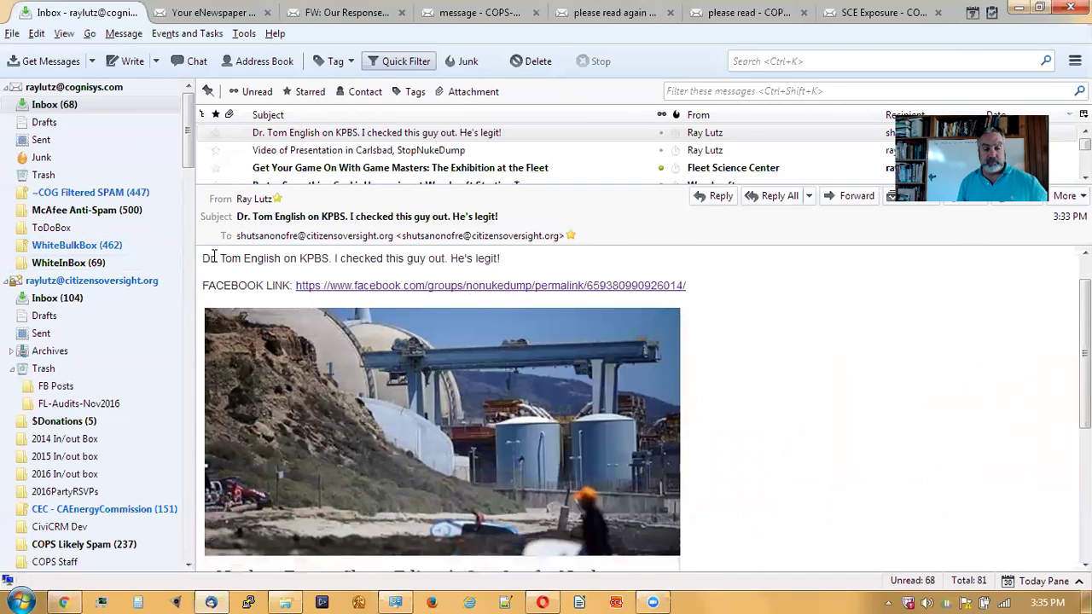
left_click_drag(205, 257, 509, 258)
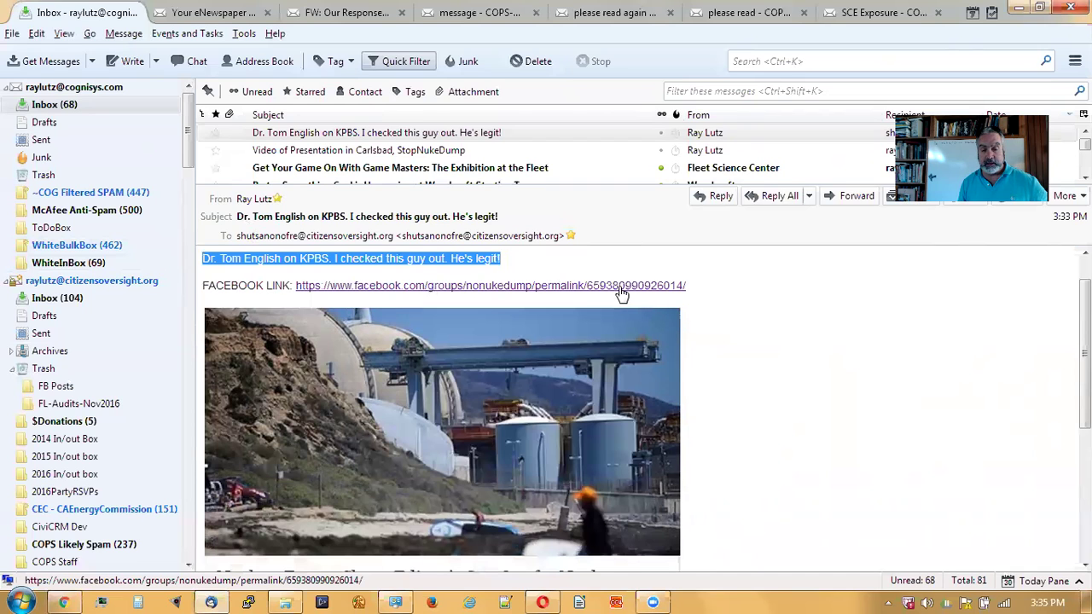
scroll(736, 371, "down", 2)
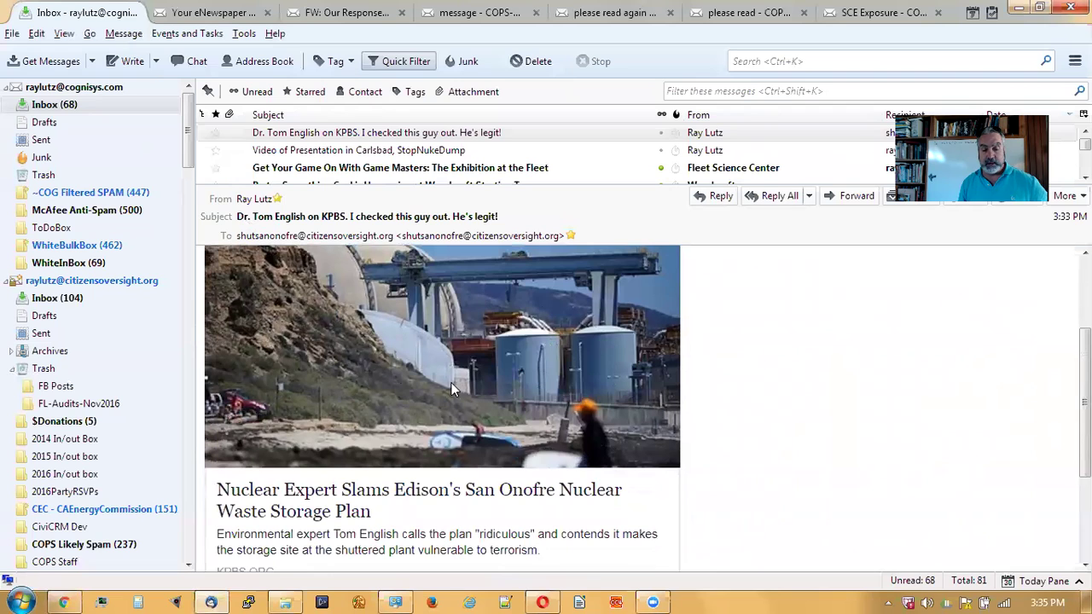
scroll(454, 382, "down", 3)
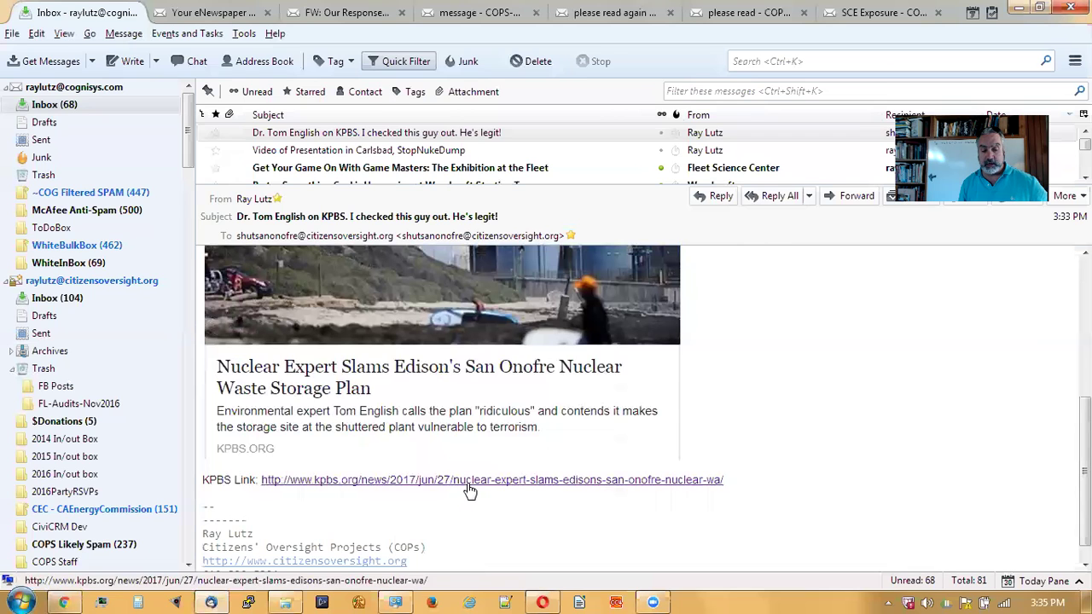
scroll(734, 467, "up", 1)
scroll(734, 467, "up", 5)
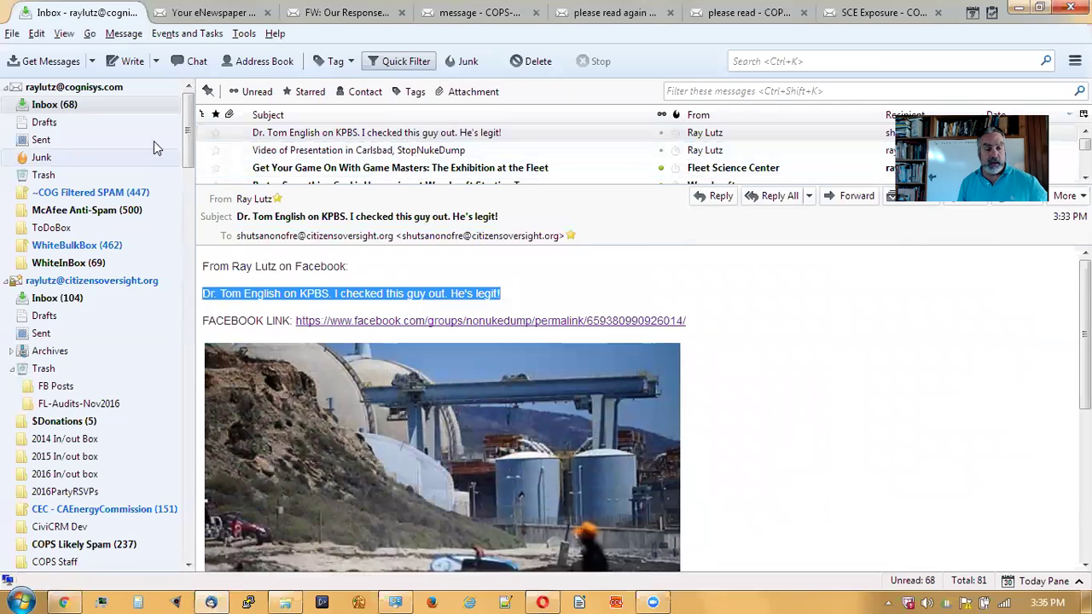
- Select the second account's Inbox and get all new messages
left_click_drag(191, 113, 191, 122)
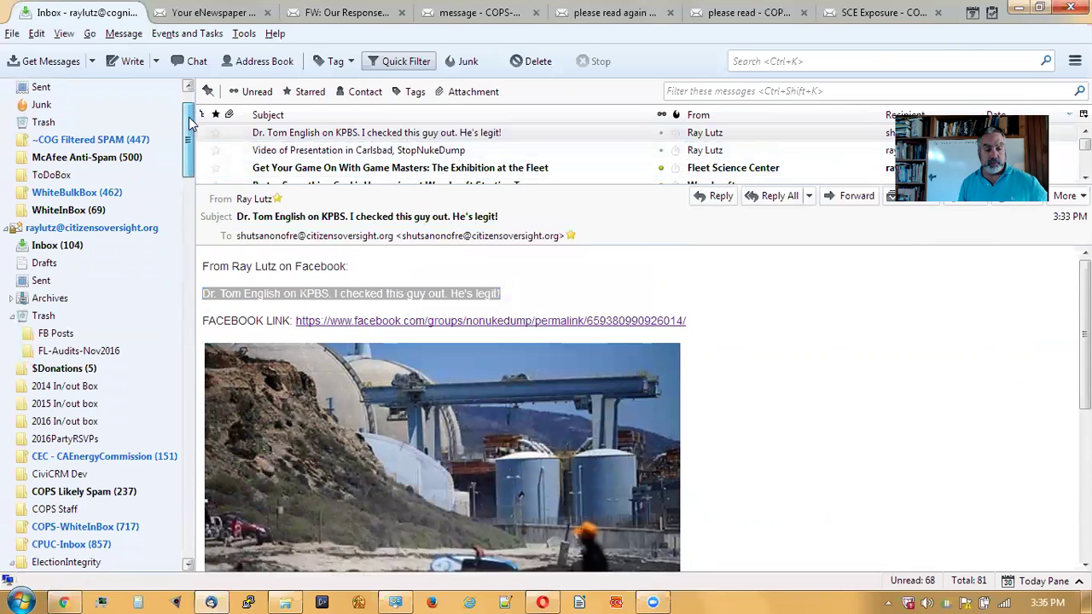
left_click(71, 247)
left_click_drag(486, 185, 508, 317)
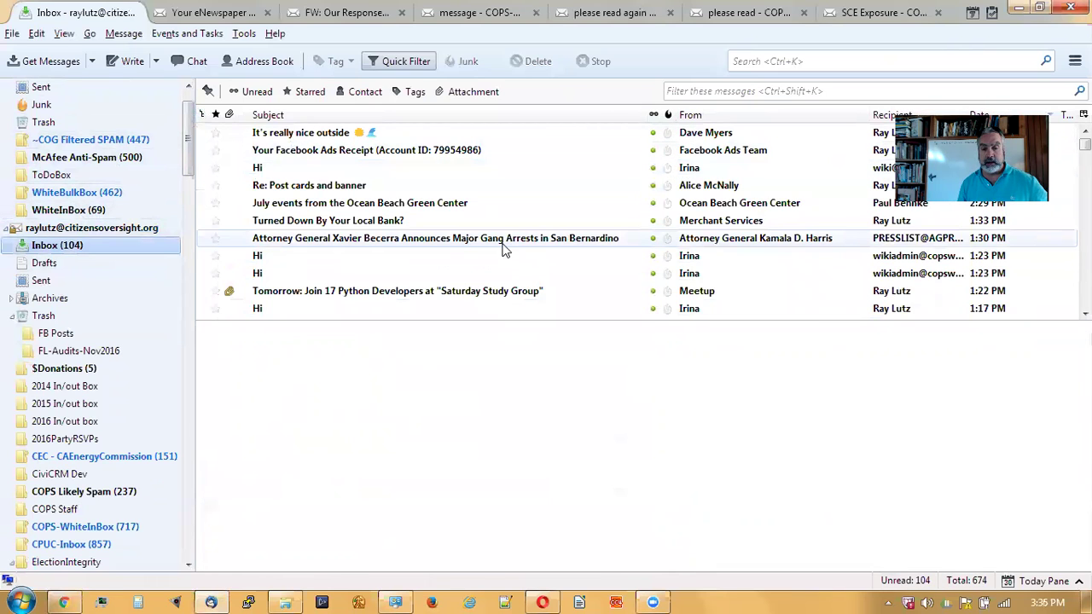
left_click(94, 62)
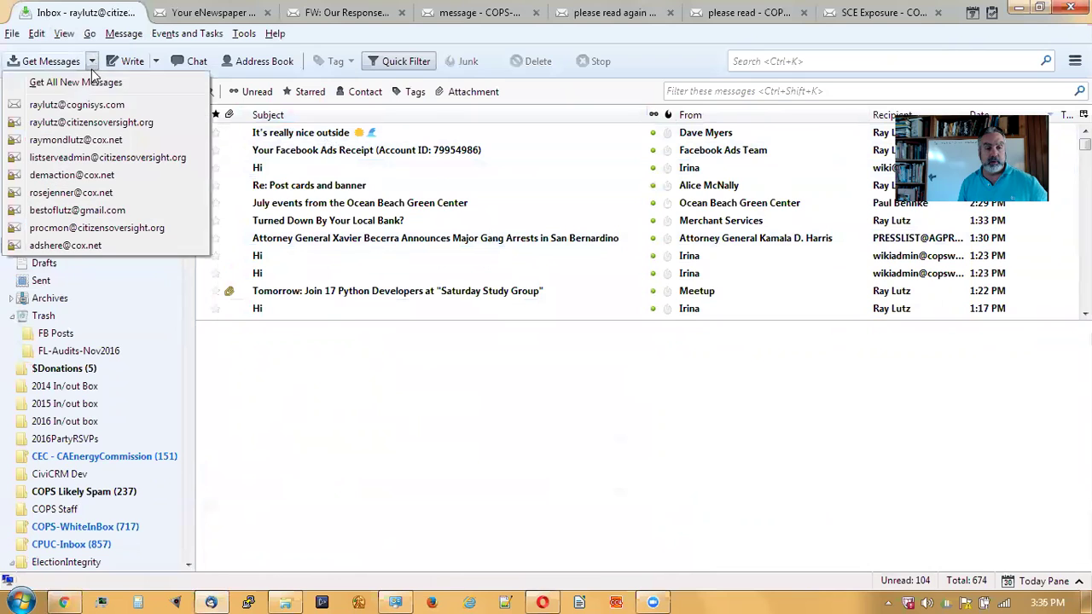
left_click(93, 79)
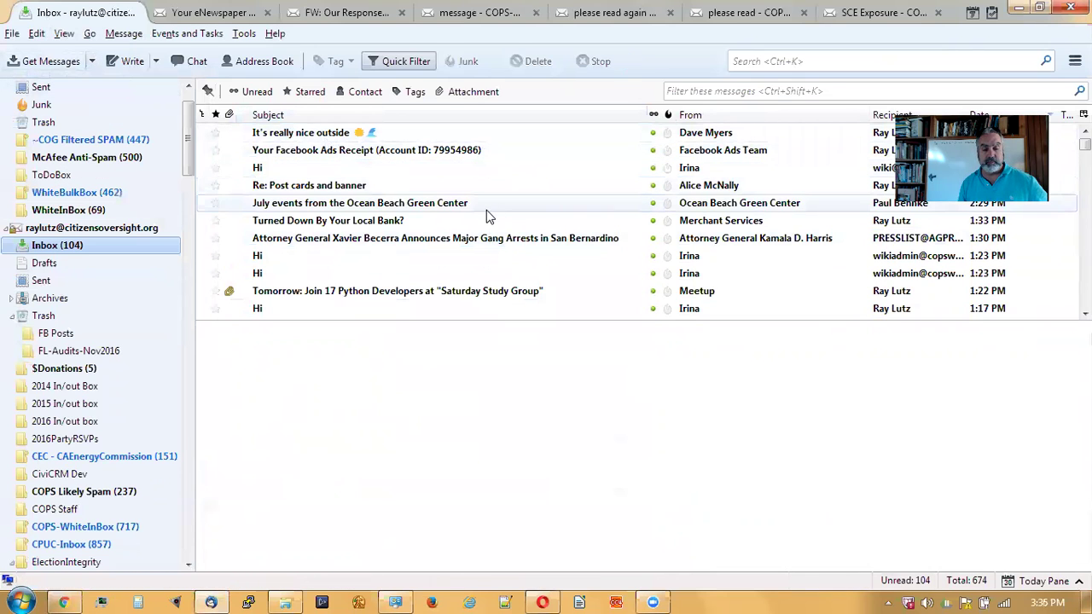
- Scroll the folder pane and open the COPS-WhiteInBox folder
scroll(487, 216, "down", 4)
scroll(487, 217, "down", 2)
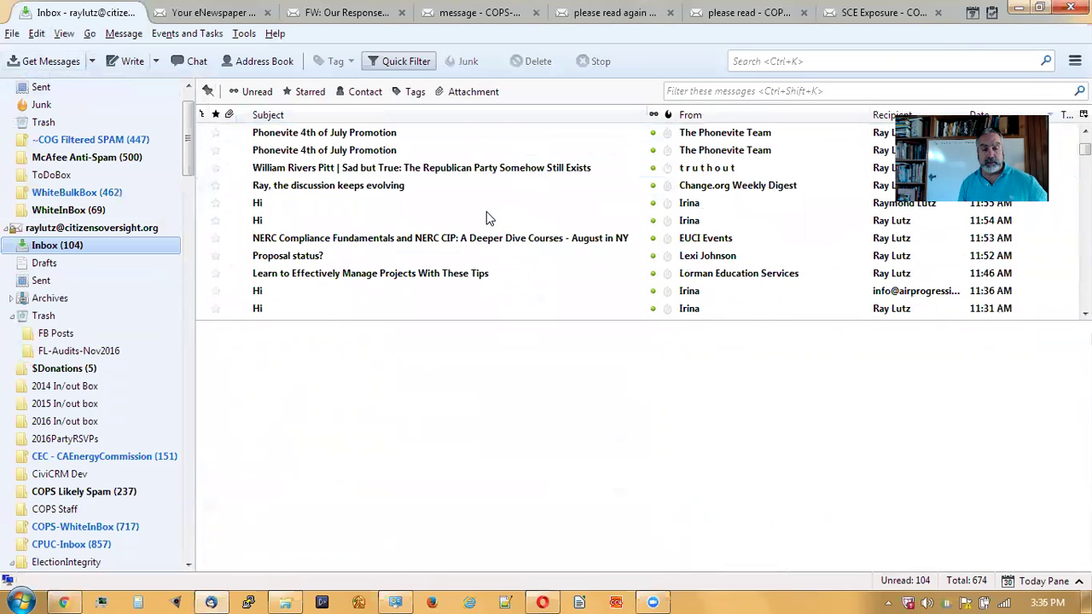
scroll(489, 219, "up", 3)
scroll(491, 220, "up", 1)
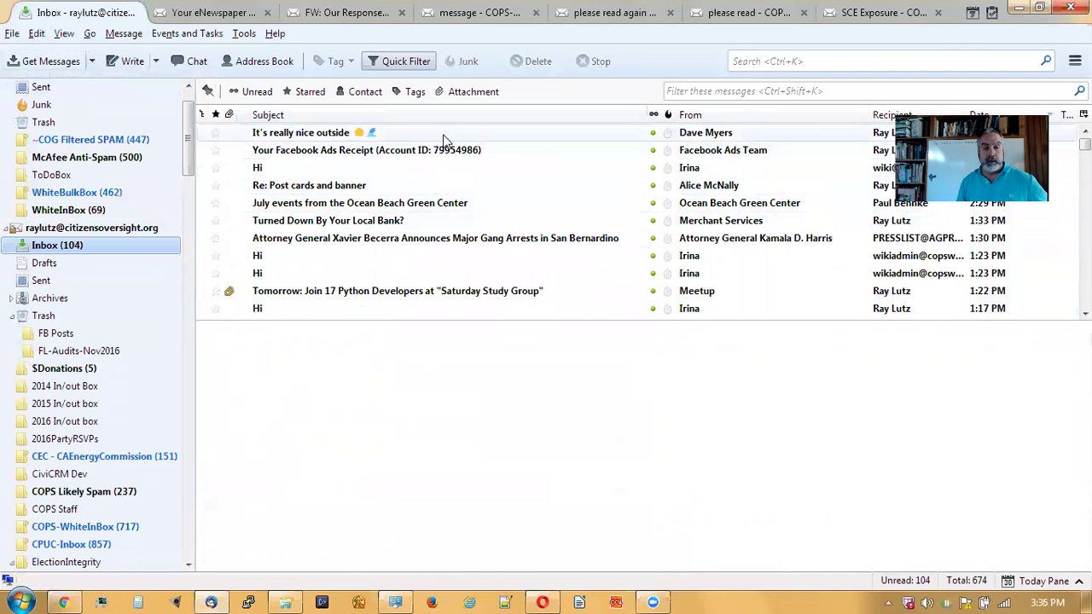
scroll(443, 141, "down", 3)
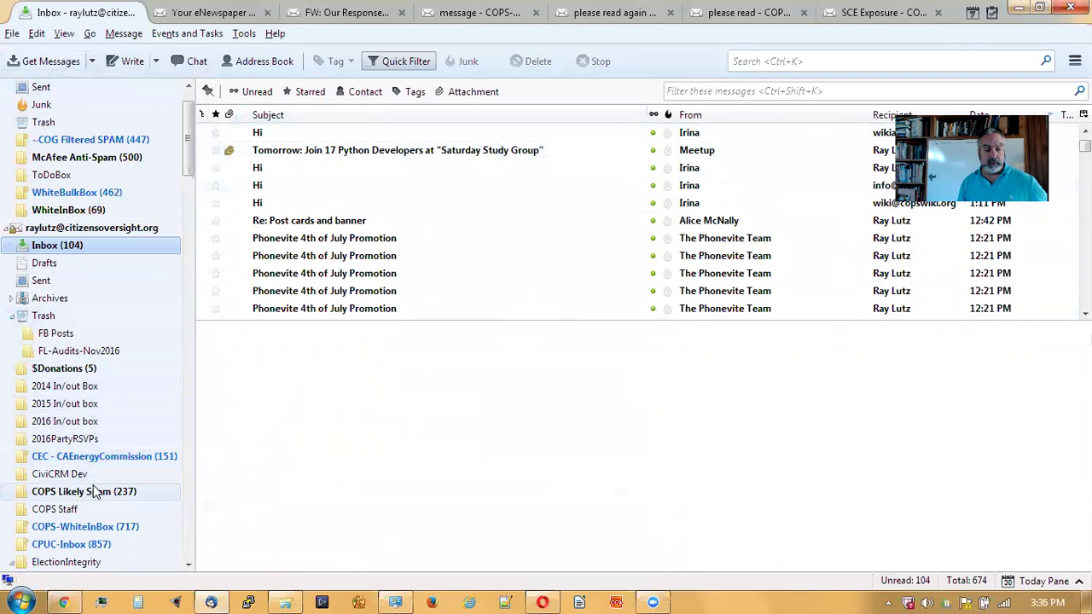
left_click(111, 529)
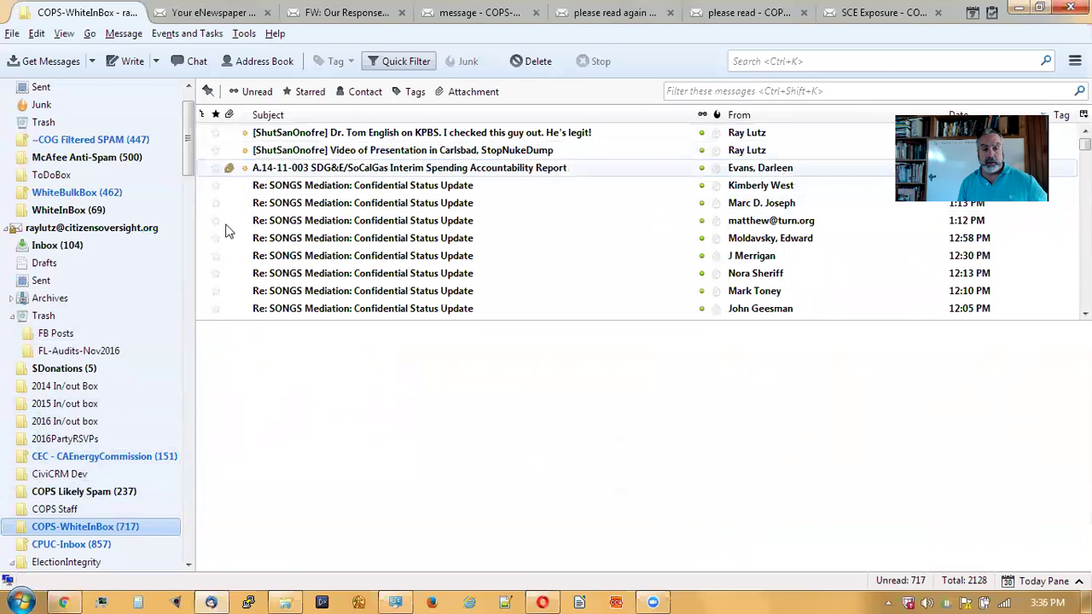
- Open and read the '[ShutSanOnofre] Dr. Tom English on KPBS' message in an enlarged preview, then switch to the browser
left_click(319, 137)
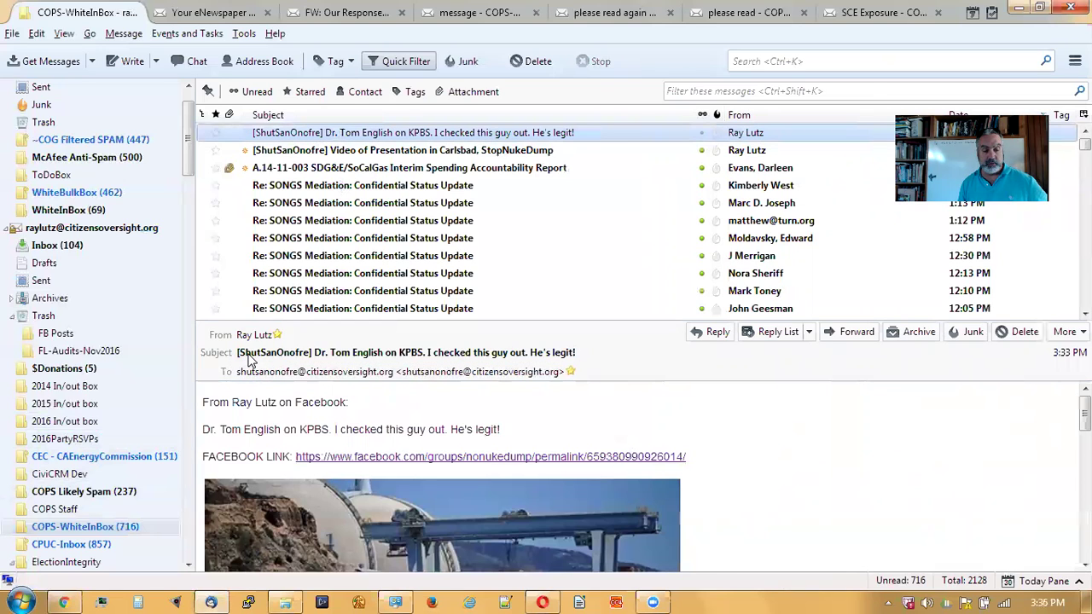
left_click(316, 359)
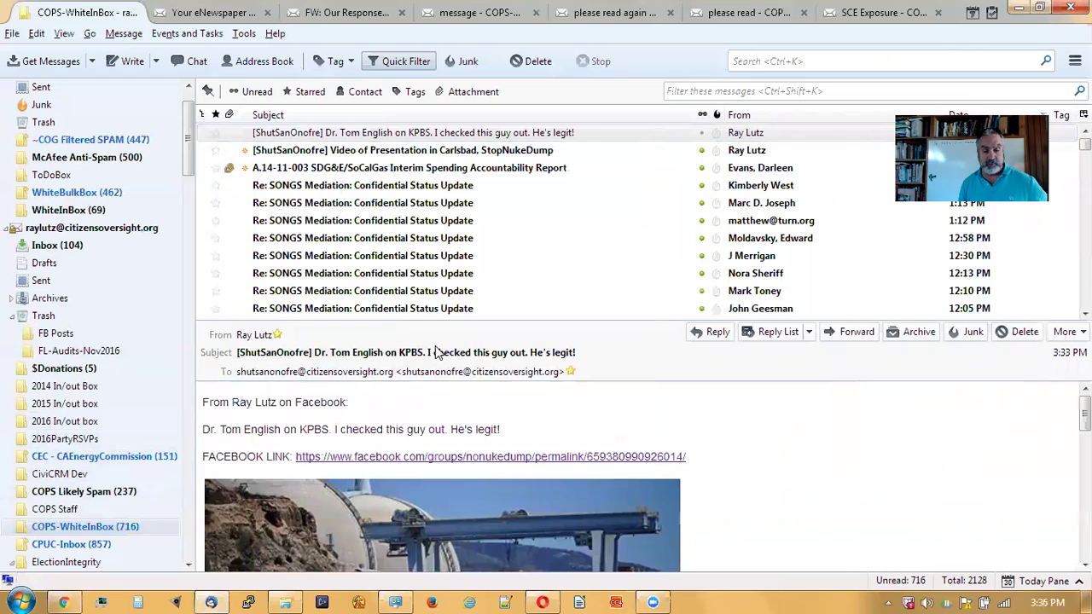
left_click_drag(538, 317, 538, 175)
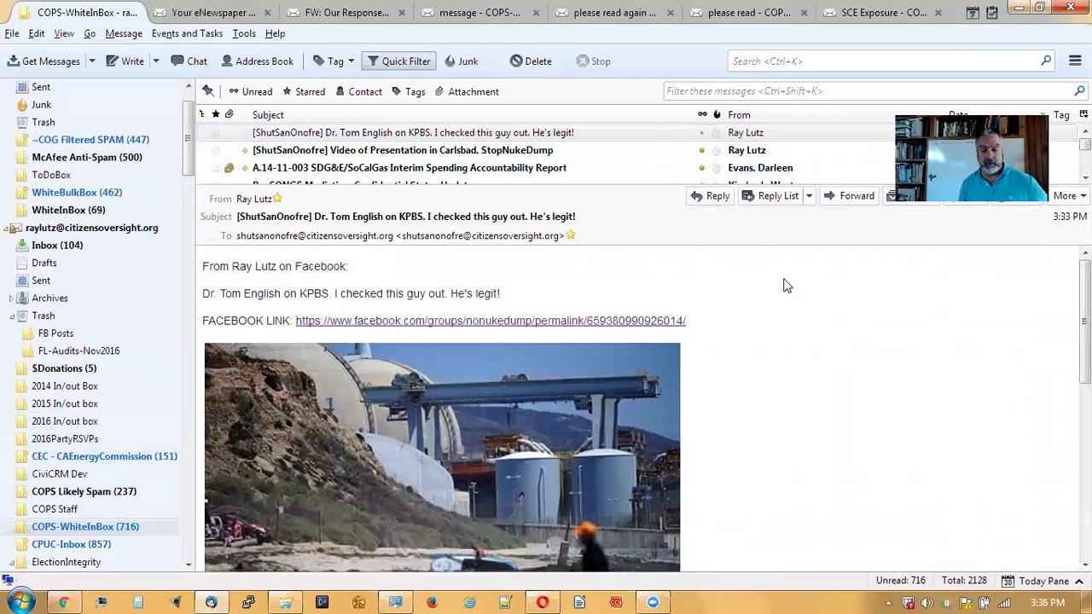
scroll(793, 383, "down", 5)
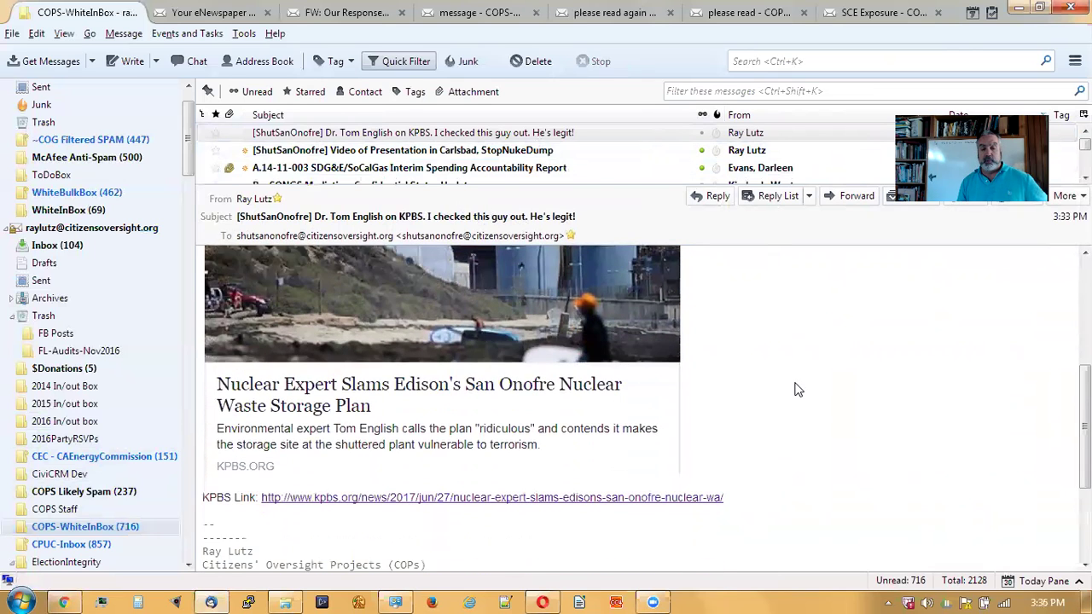
scroll(793, 389, "up", 5)
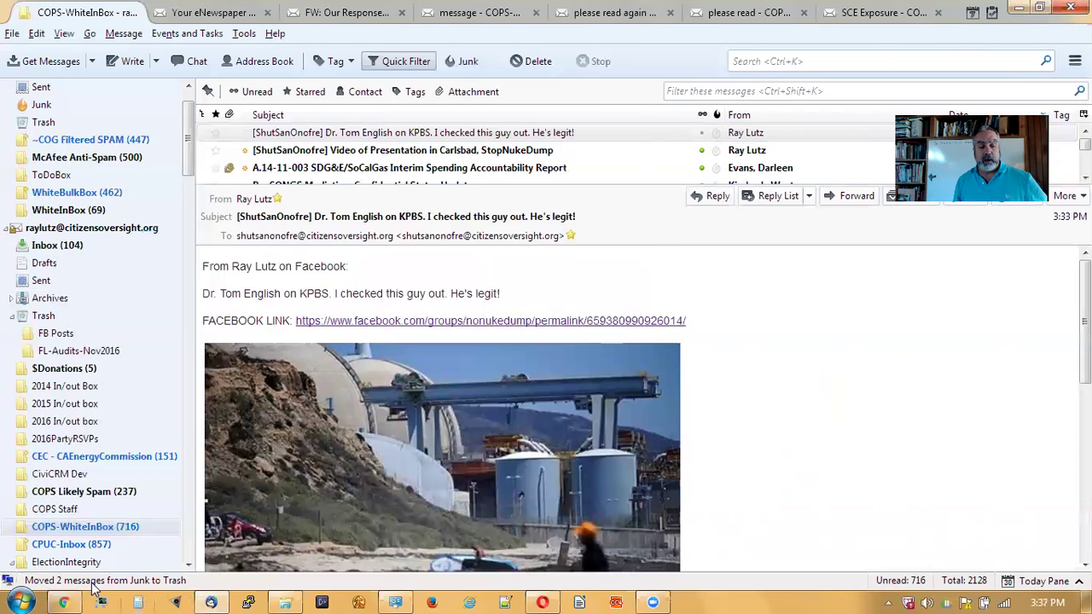
left_click(63, 603)
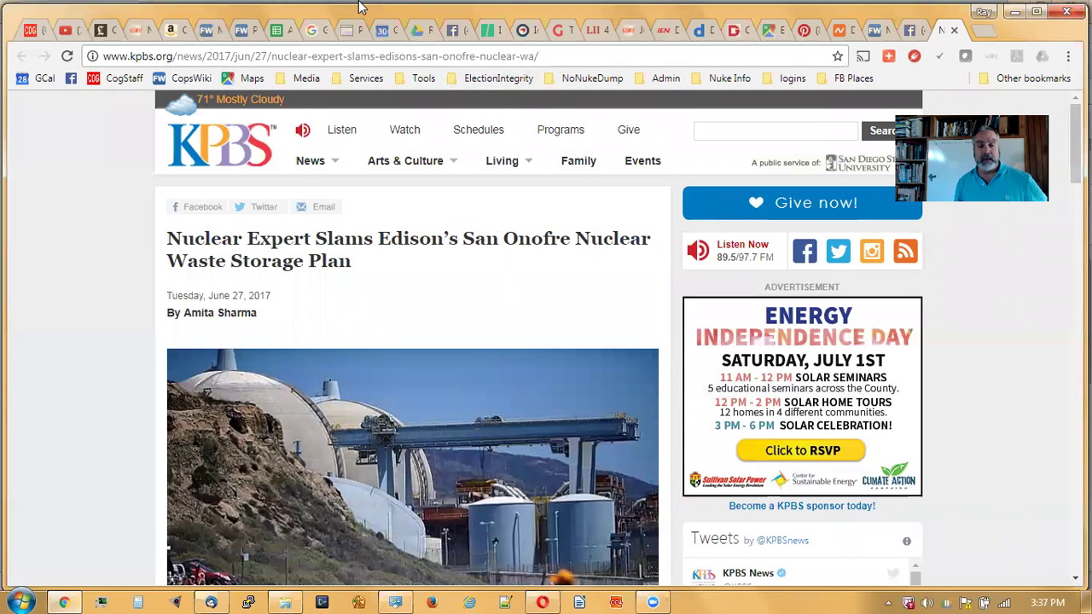
- Close the KPBS article tab and scroll the Facebook group feed down to the single-payer post
left_click(954, 30)
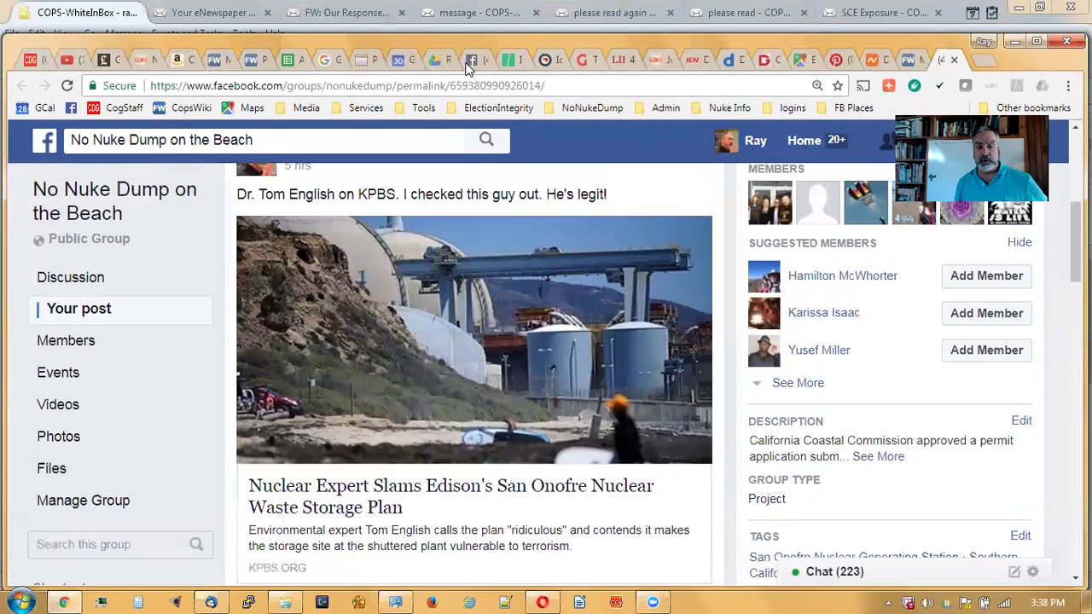
left_click(468, 61)
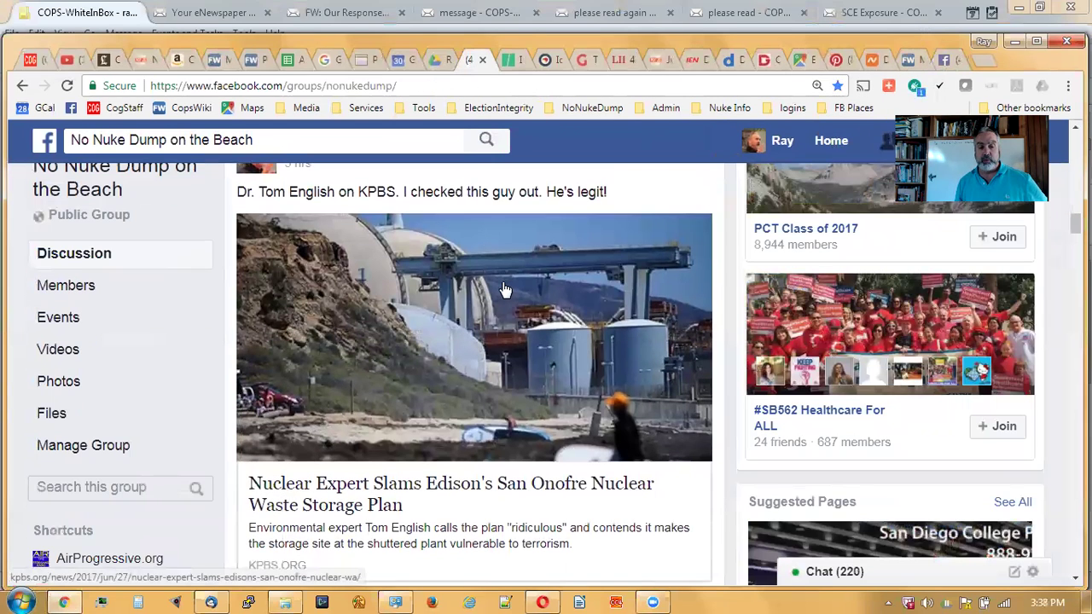
scroll(504, 285, "down", 5)
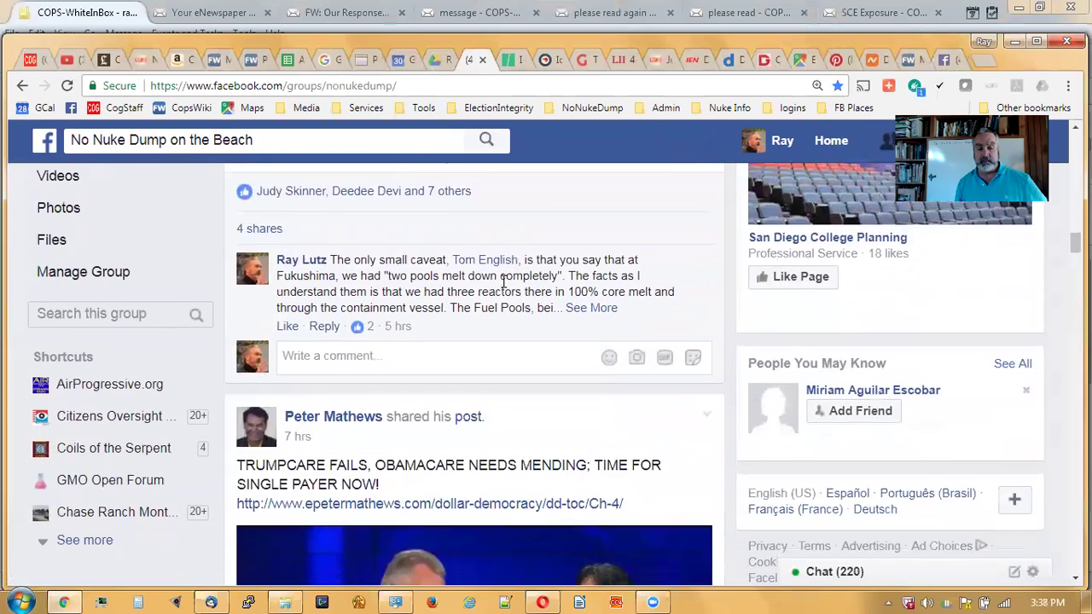
scroll(503, 284, "down", 2)
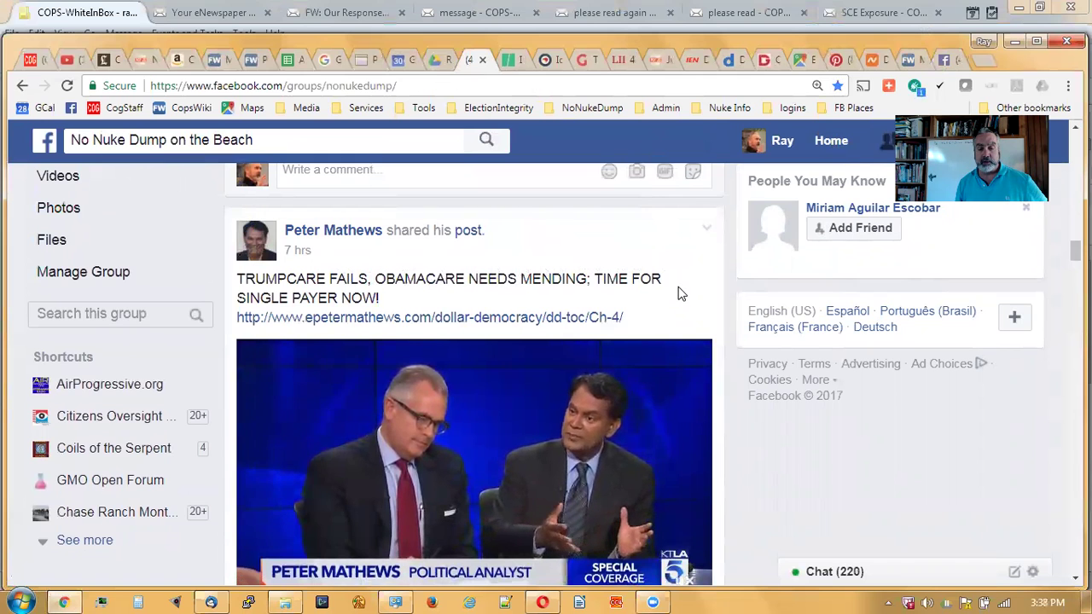
scroll(680, 293, "down", 5)
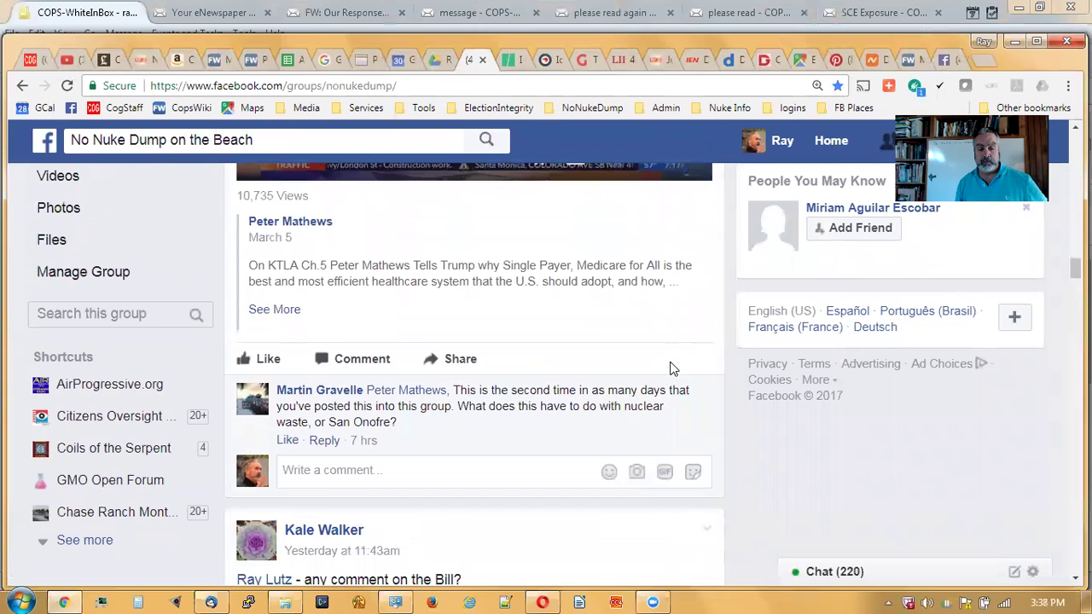
- Comment 'This post is off-topic and will be deleted.' under the single-payer post
left_click(492, 472)
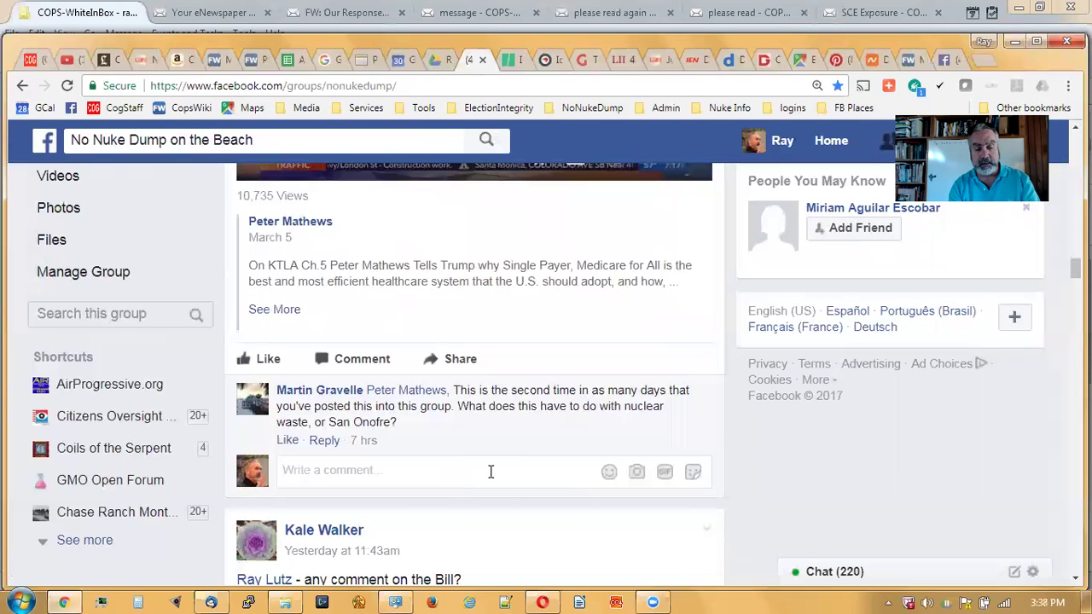
type("This post is off-topic and will be deleted")
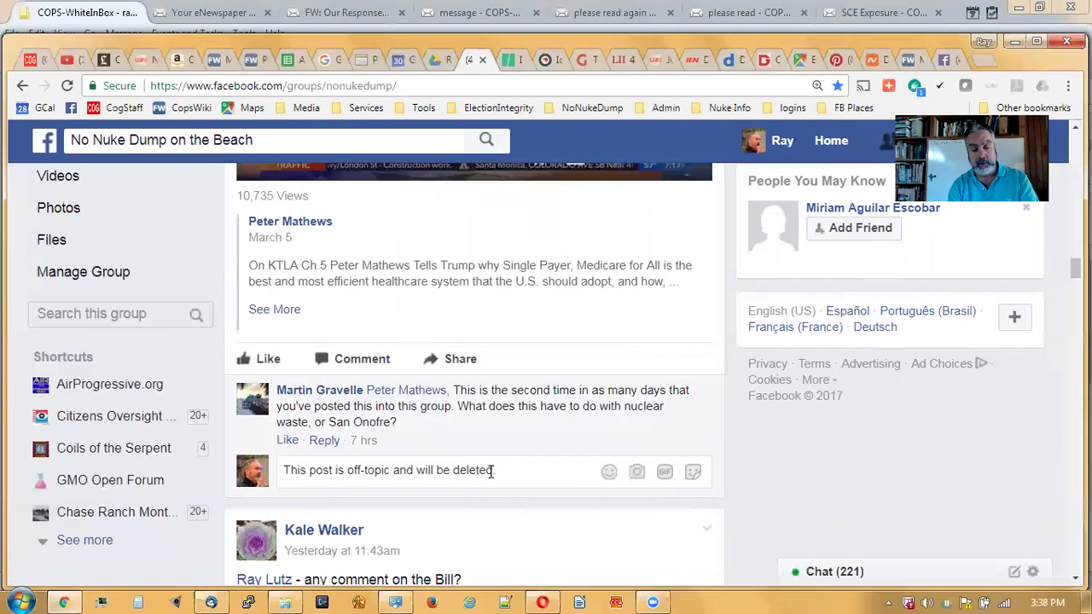
key("Return")
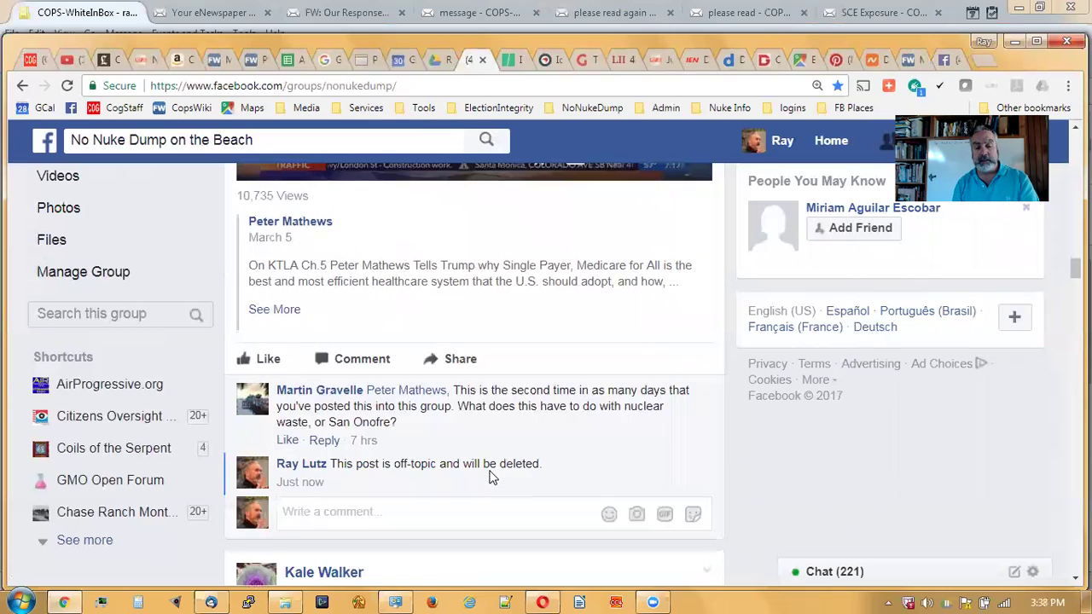
left_click_drag(555, 466, 331, 465)
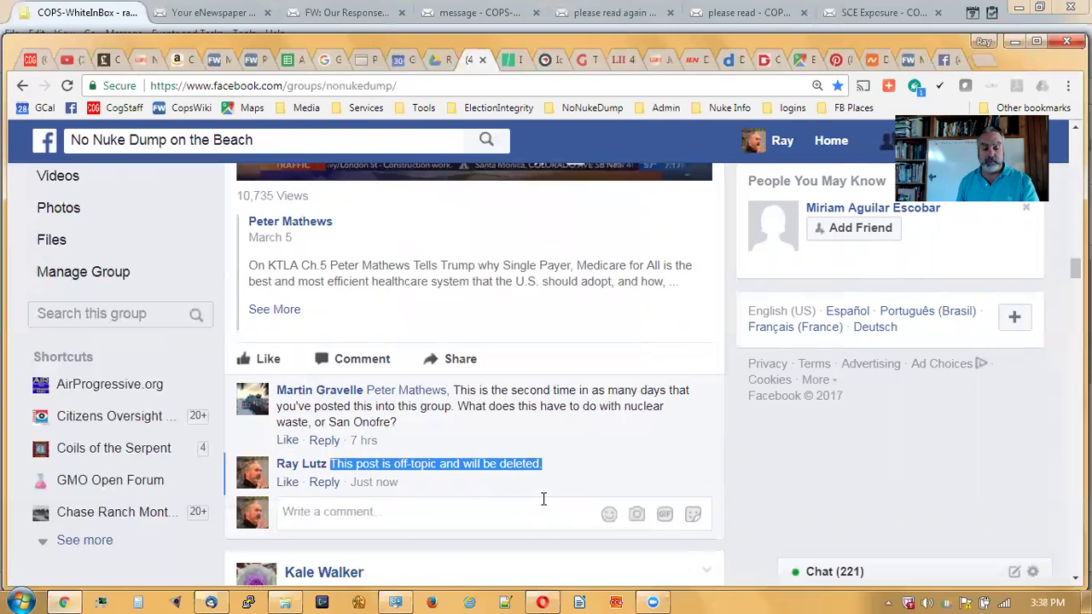
left_click(650, 470)
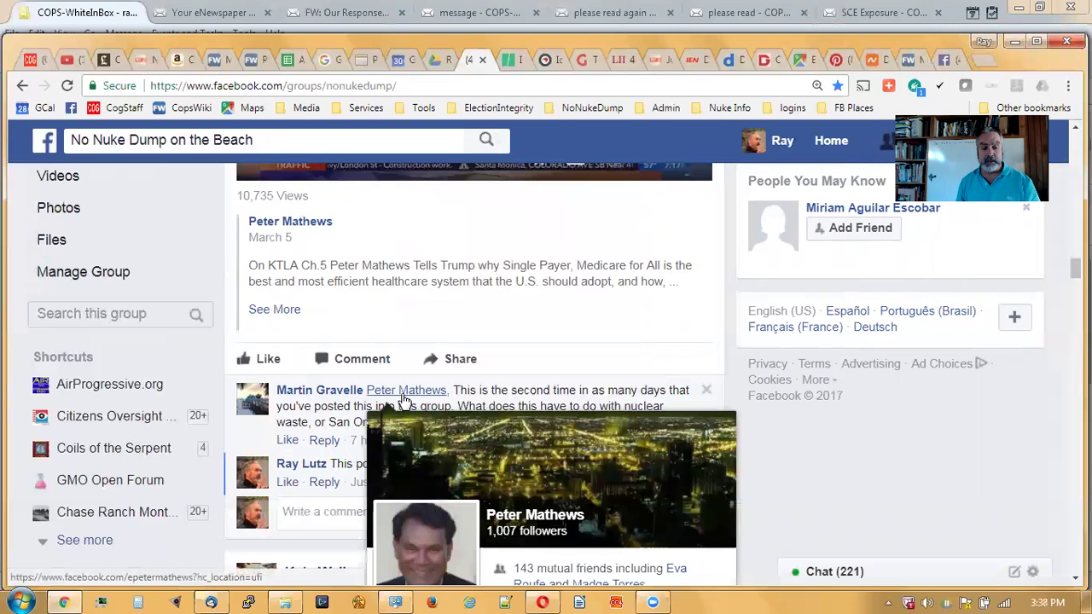
- From the poster's profile, start a message asking them not to post to the 'No Nuke Dump on the Beach' group
left_click(405, 392)
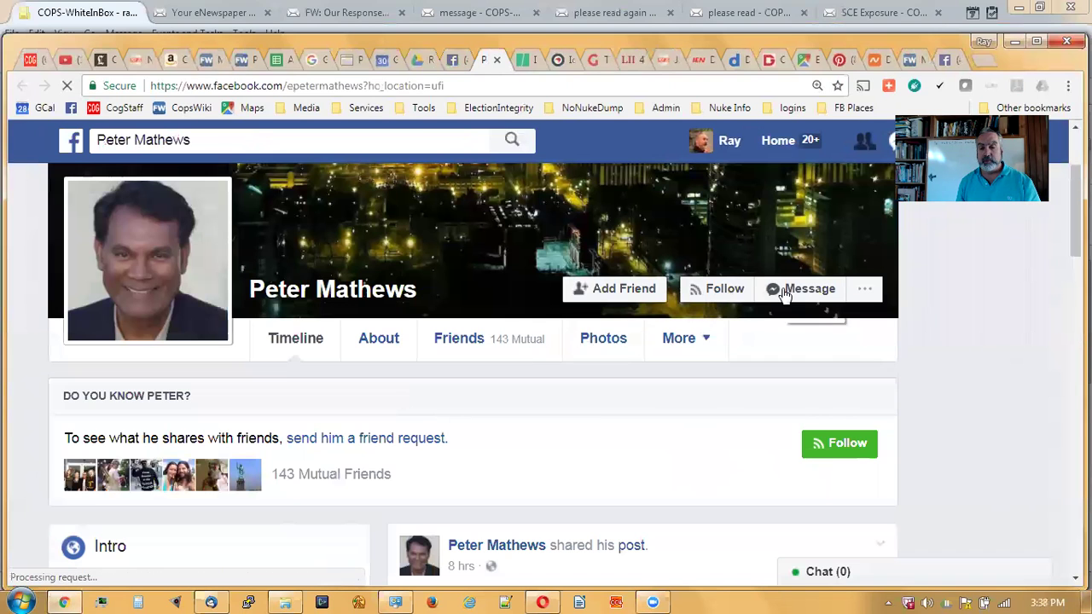
left_click(784, 290)
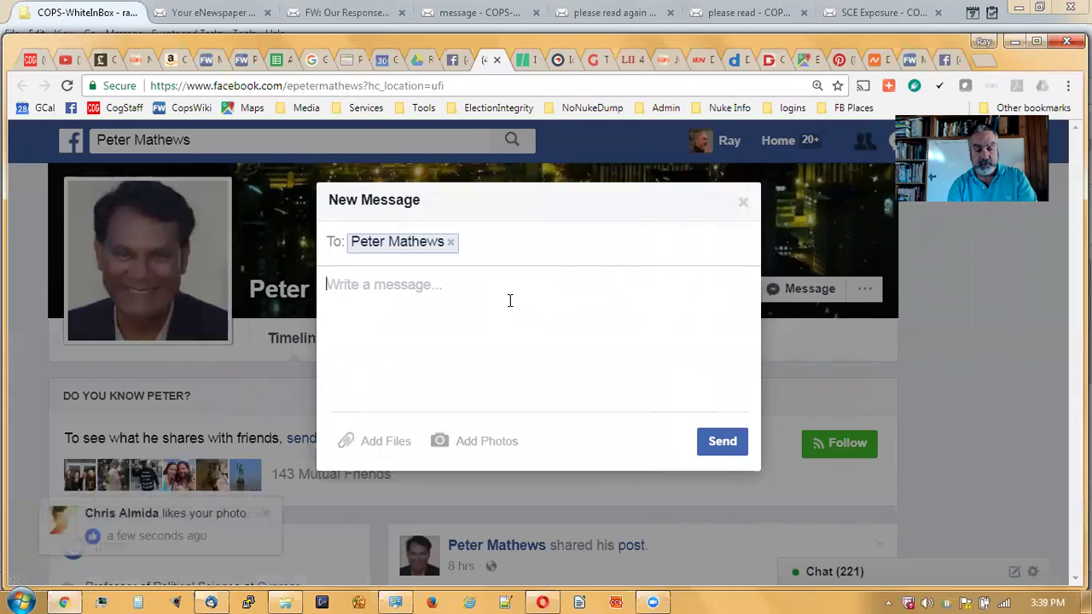
type("Peter: Please don't post to ")
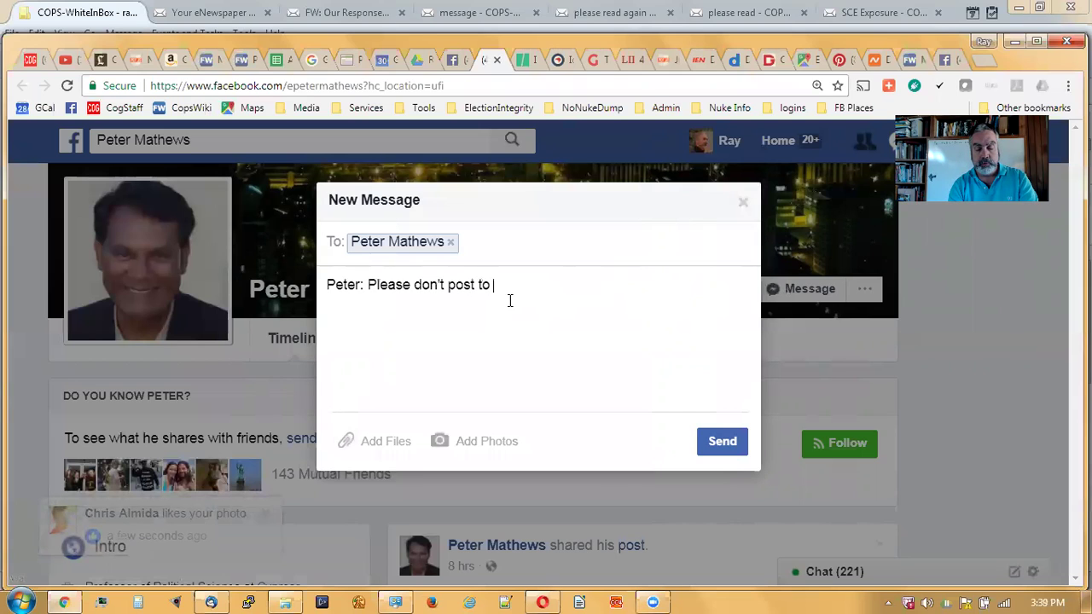
type("\"No Nuke ")
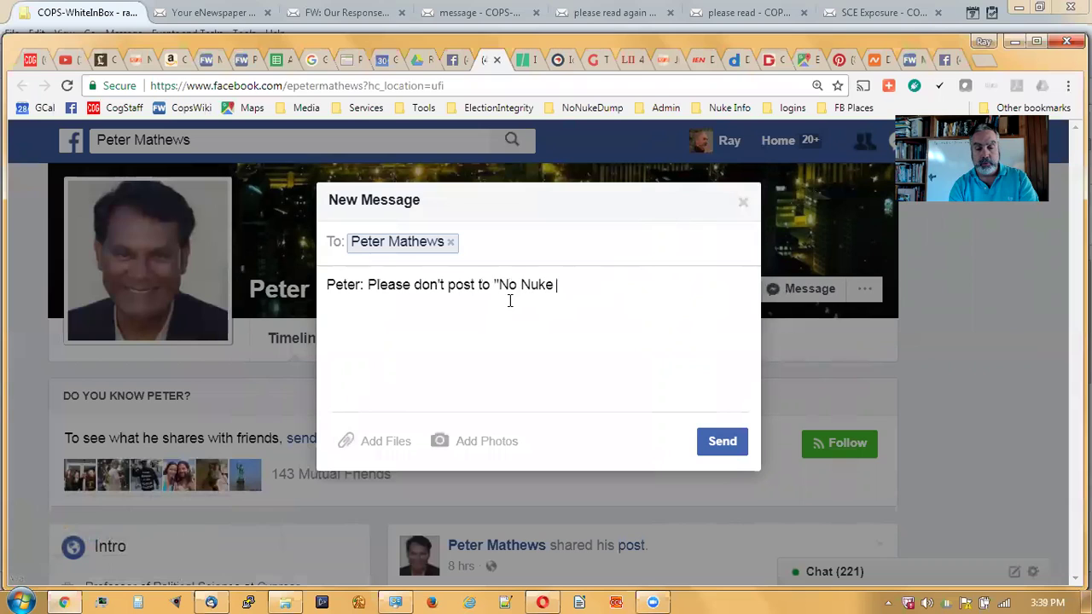
type("Dump no the")
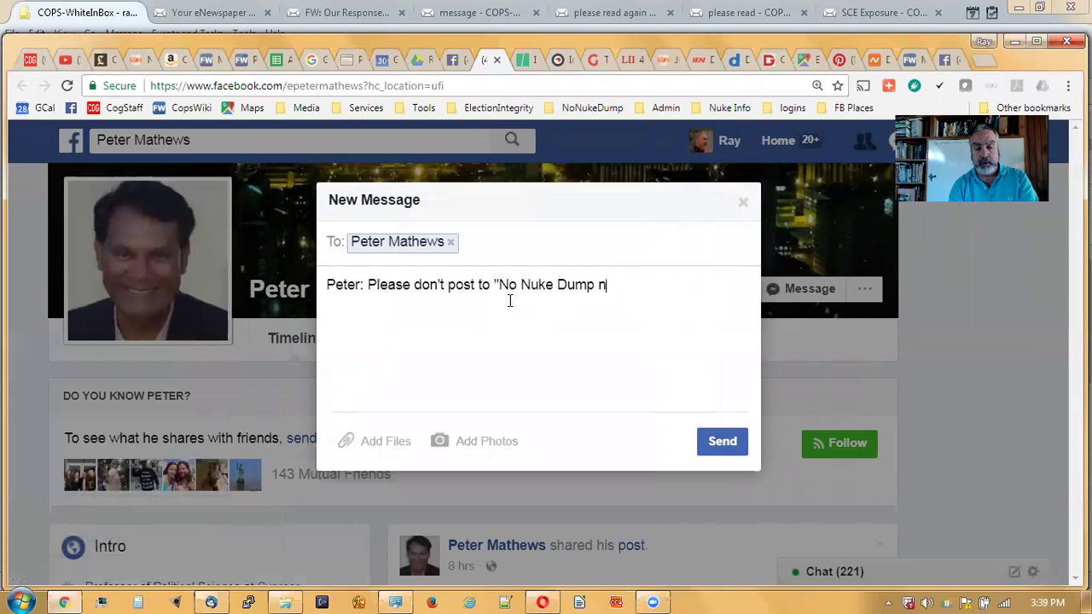
key("BackSpace")
key("BackSpace")
key("BackSpace")
key("BackSpace")
key("BackSpace")
type("o ntoh")
key("BackSpace")
key("BackSpace")
key("BackSpace")
key("BackSpace")
key("BackSpace")
type("n the b")
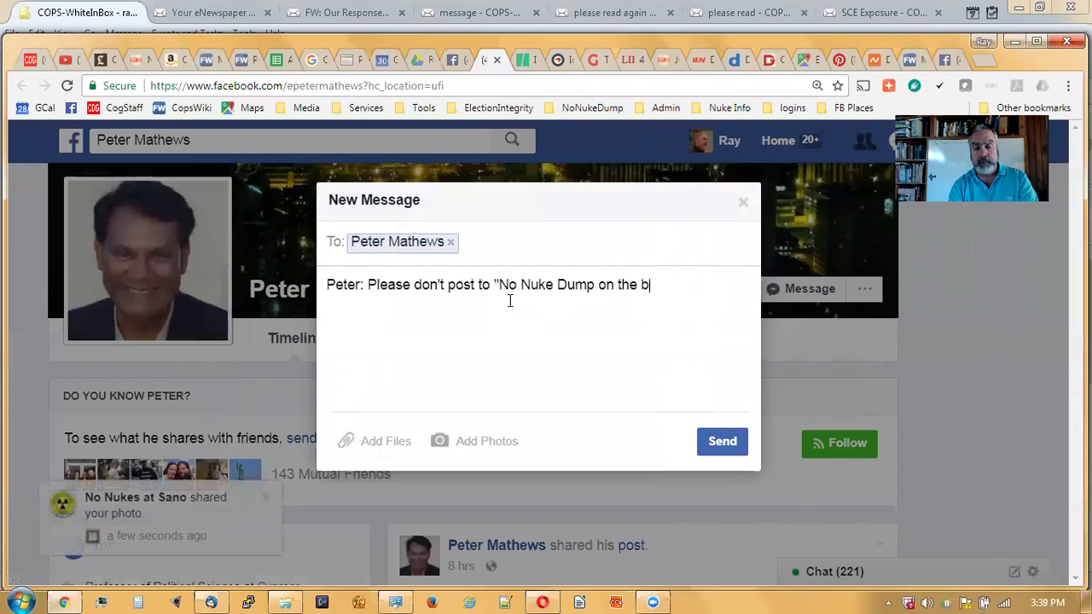
key("BackSpace")
type("Beach\" FB")
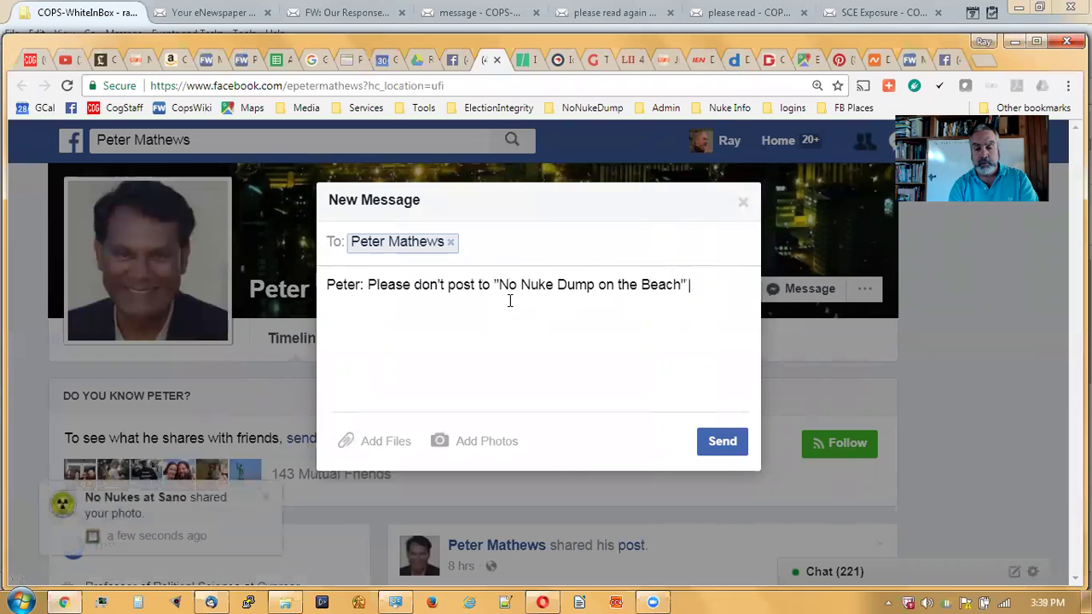
type(" group un")
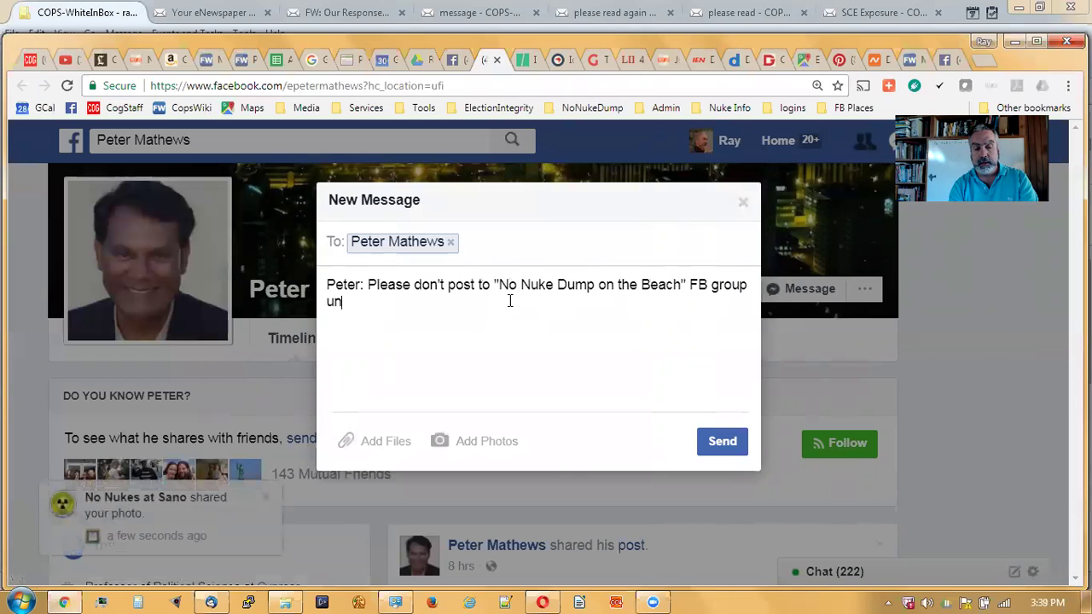
type("less you")
- Finish the warning: posts must be on-topic, one strike of three before unmembering, then send it
key("BackSpace")
key("BackSpace")
key("BackSpace")
type("it i")
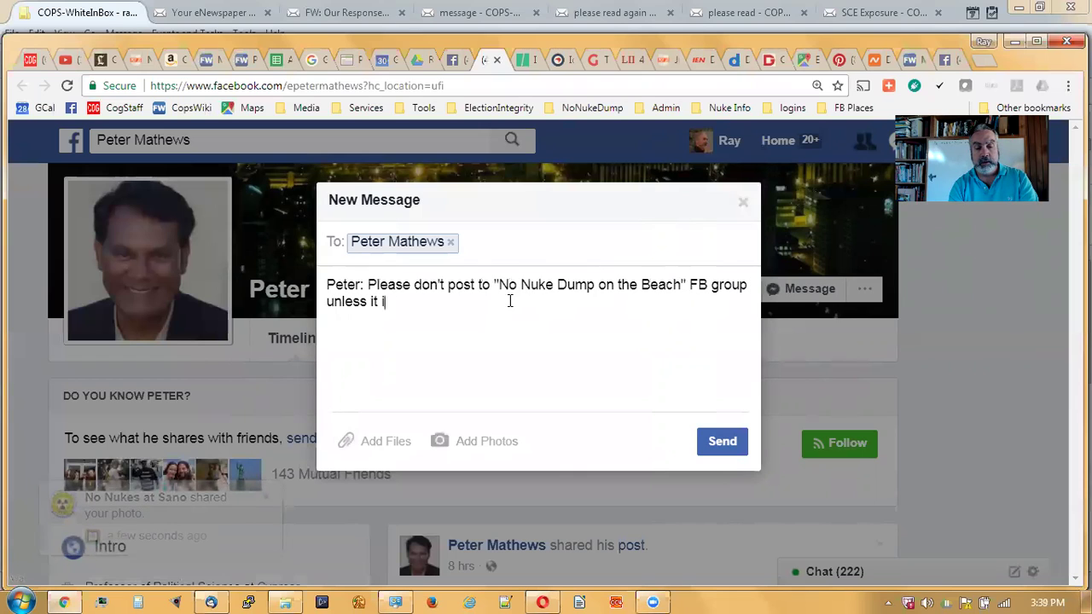
type("s on ")
type("-")
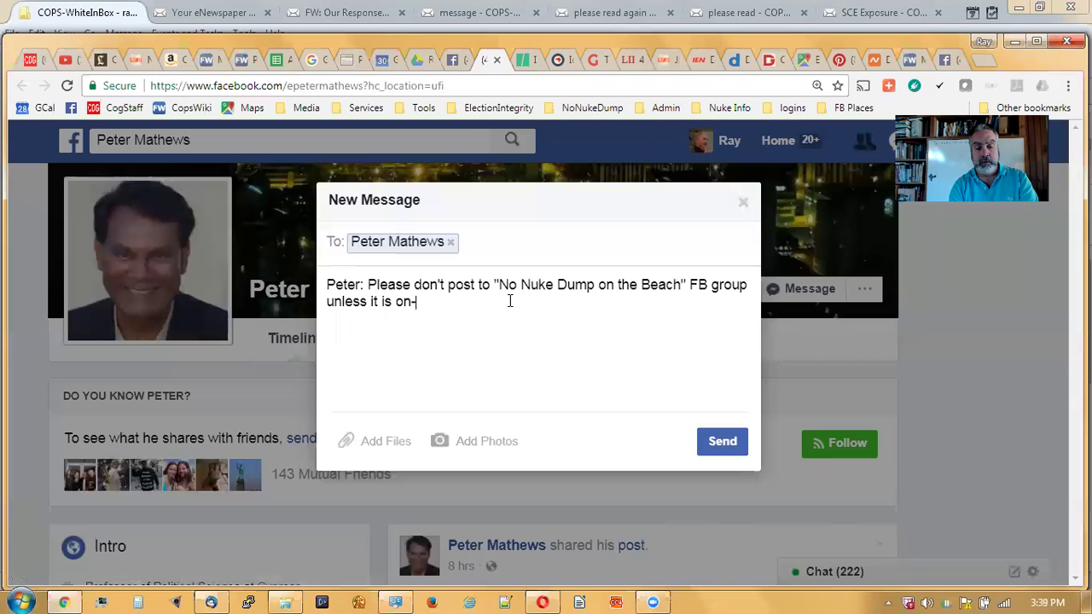
type("topic. You have one s")
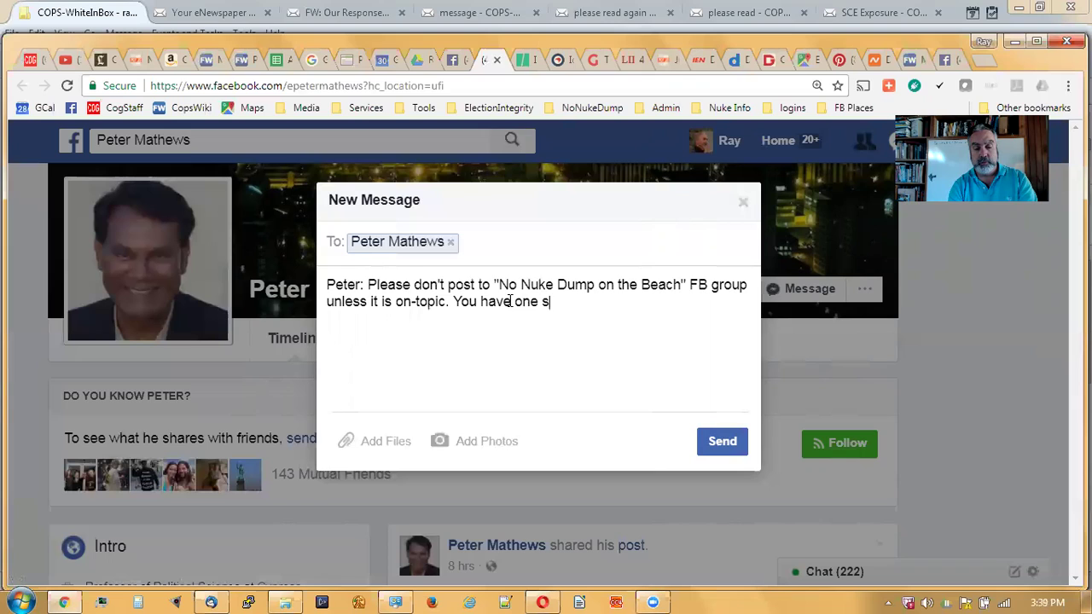
type("trike of three allowed")
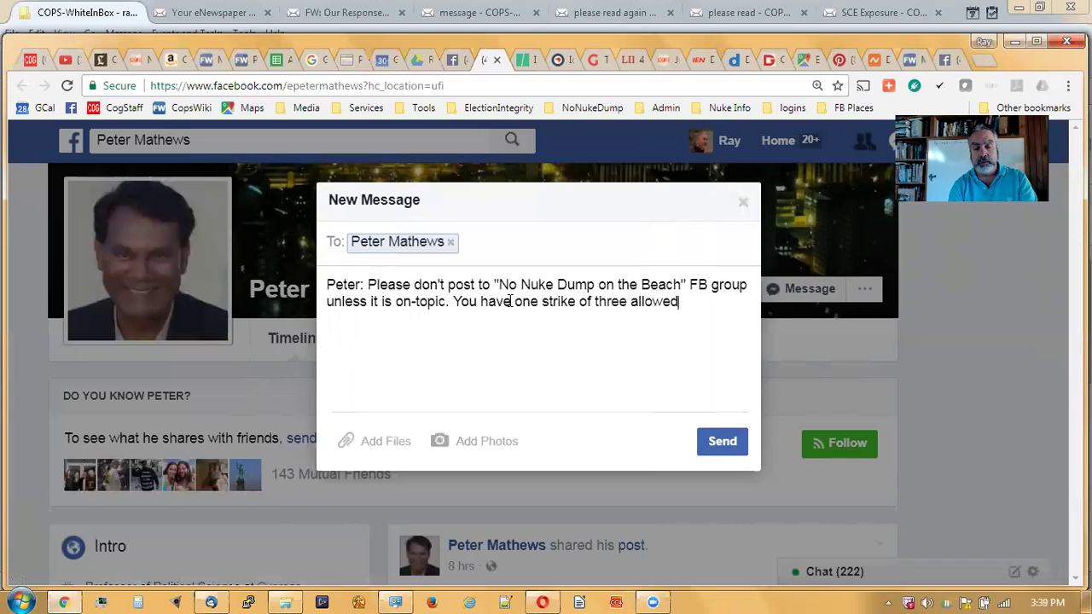
type(" bevore")
key("BackSpace")
key("BackSpace")
type("ore we will ")
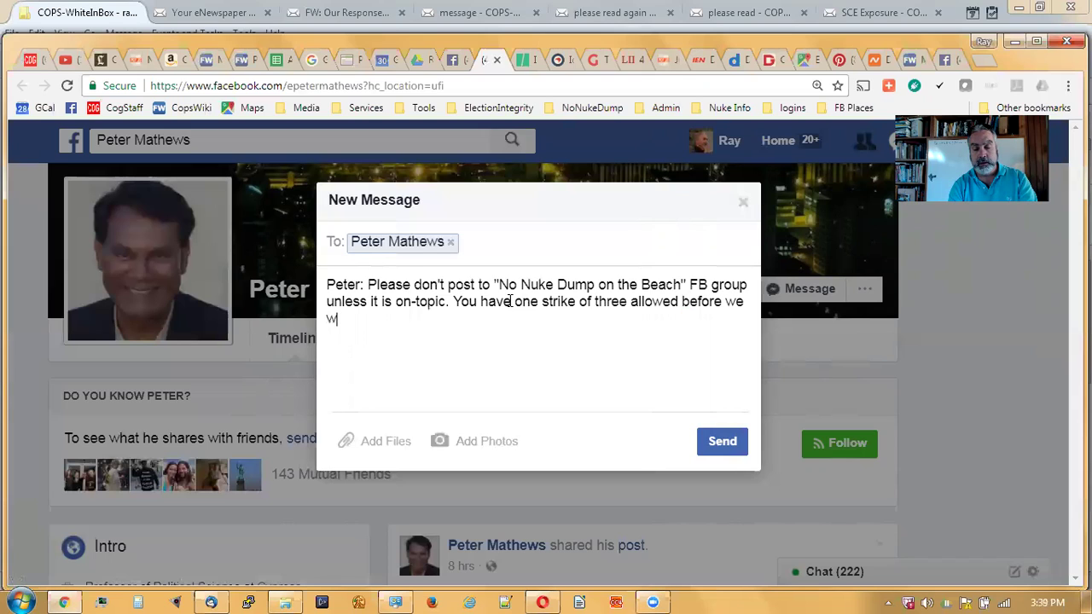
type("unm")
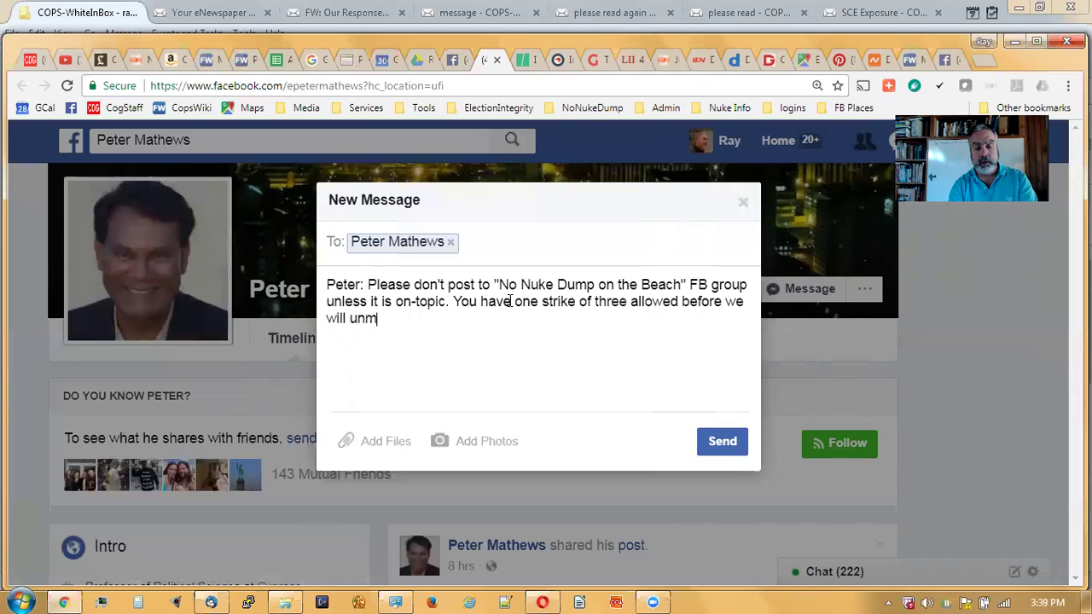
type("ember you. ")
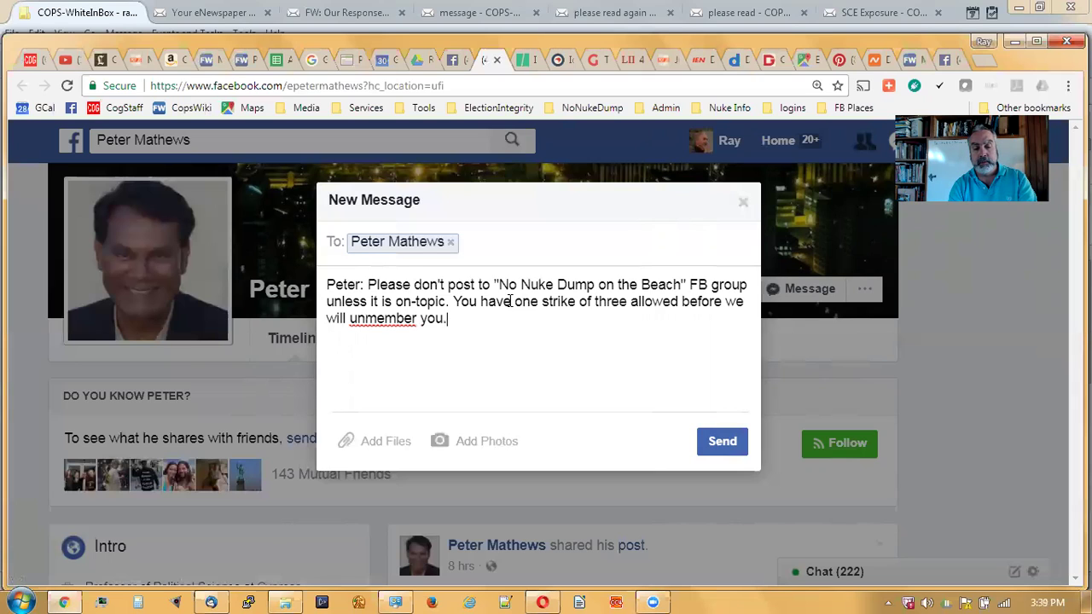
type("THANKS!")
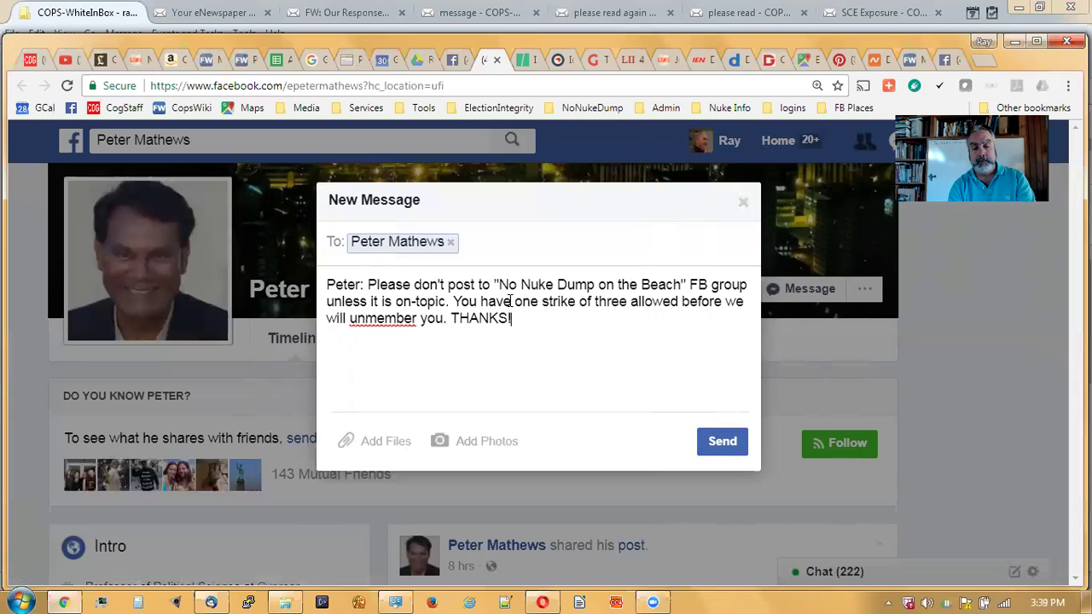
left_click(723, 442)
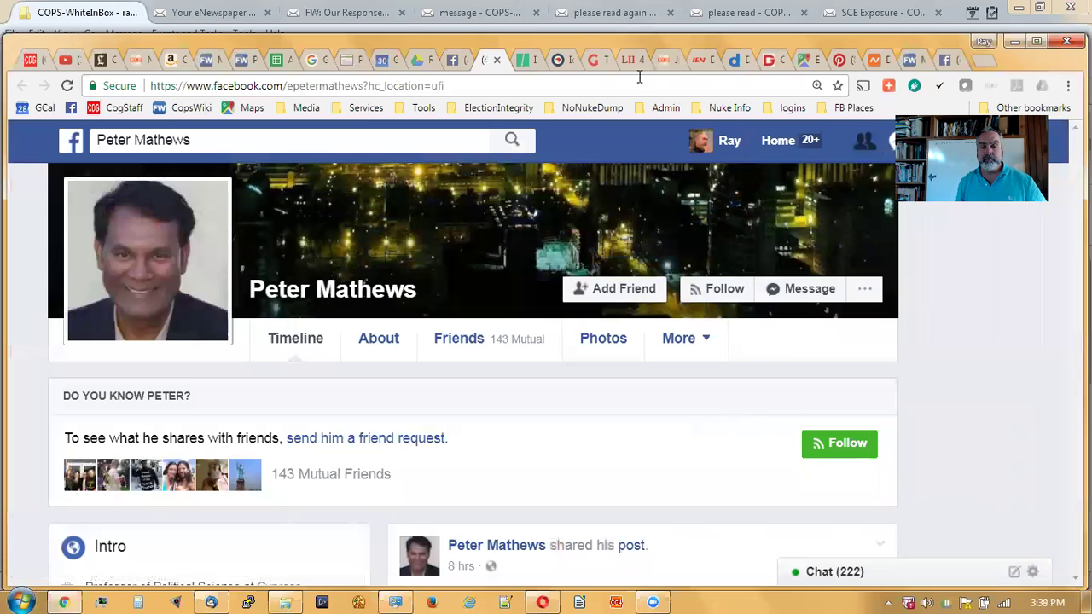
- Back in the group, delete the off-topic single-payer video post through its options menu
left_click(498, 60)
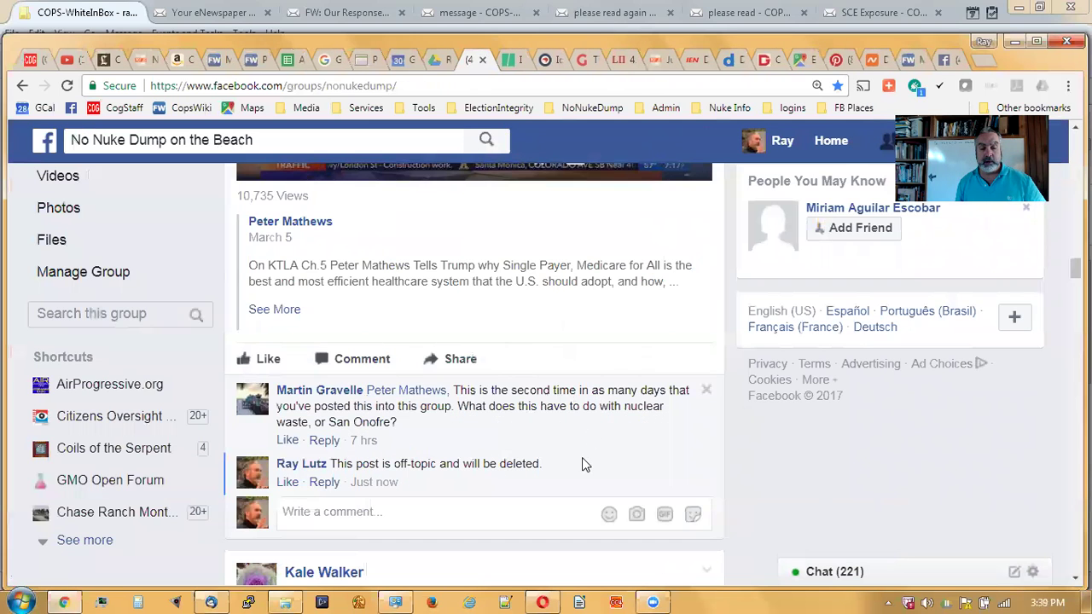
scroll(582, 461, "up", 5)
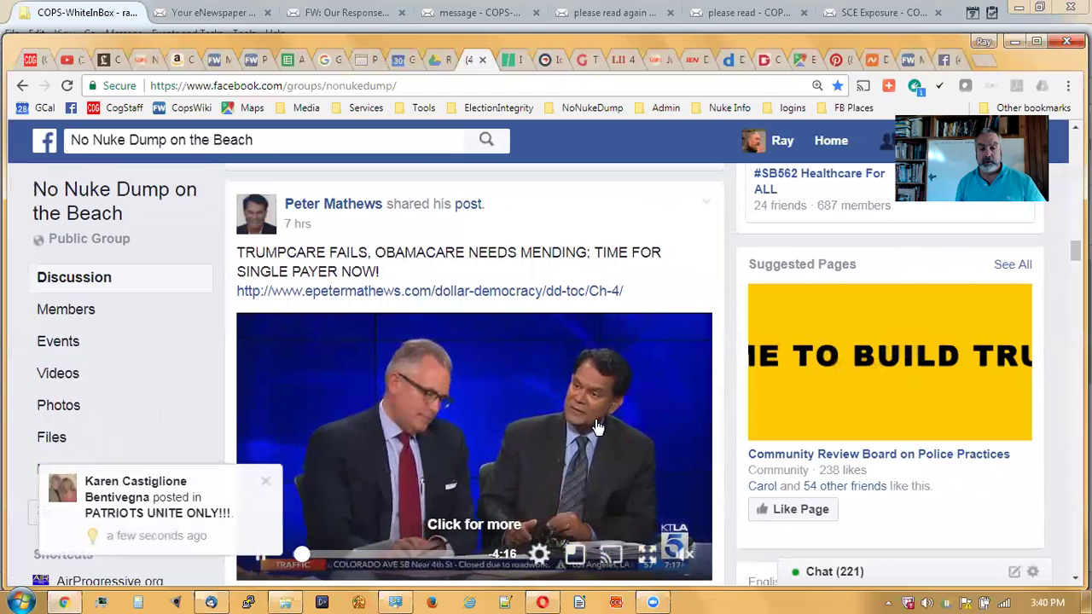
left_click(705, 207)
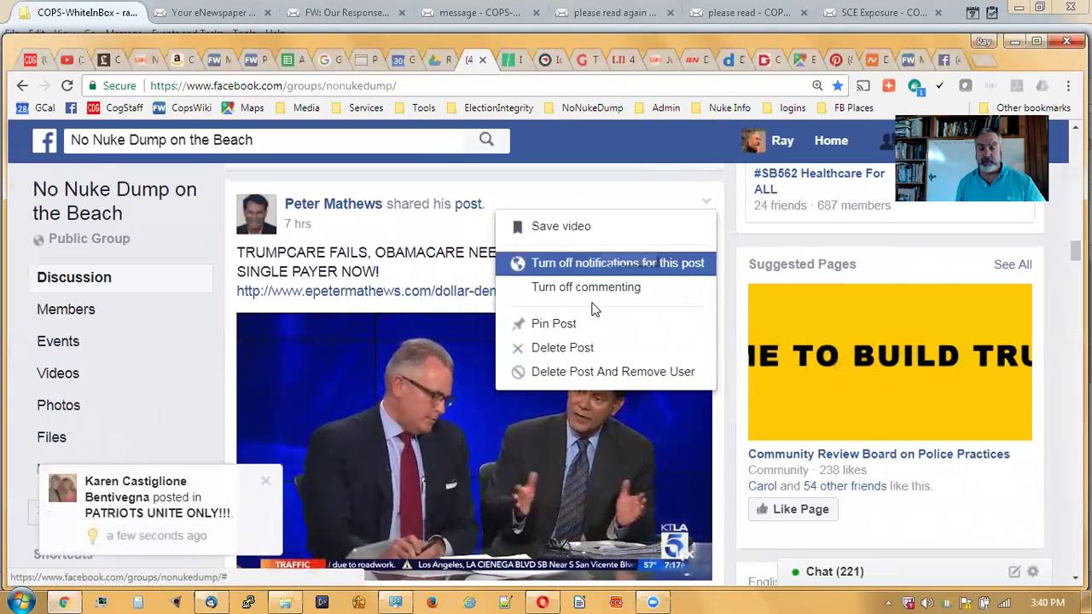
left_click(589, 347)
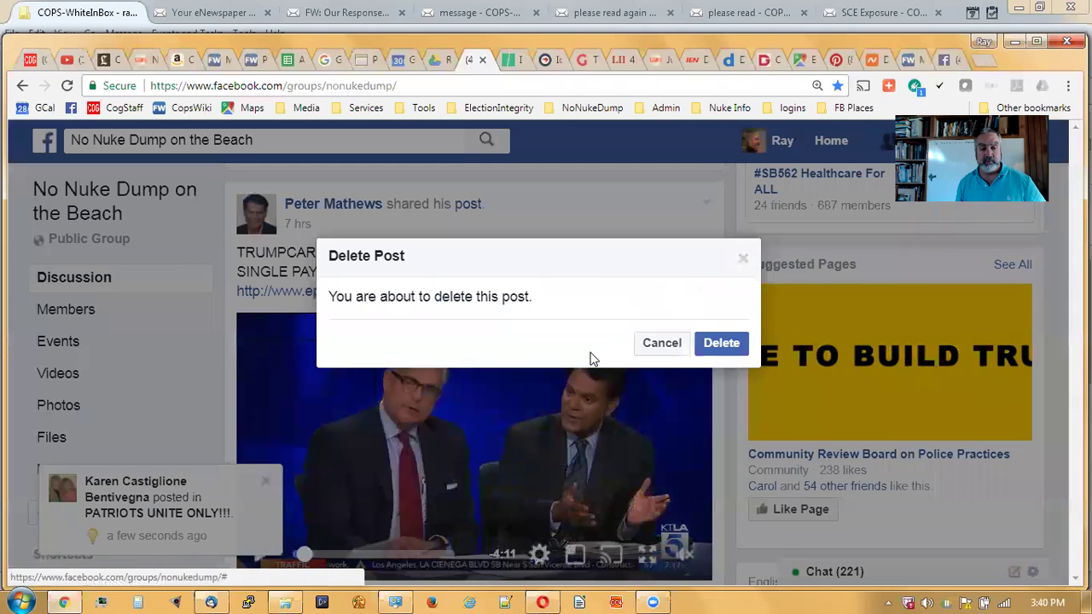
left_click(724, 344)
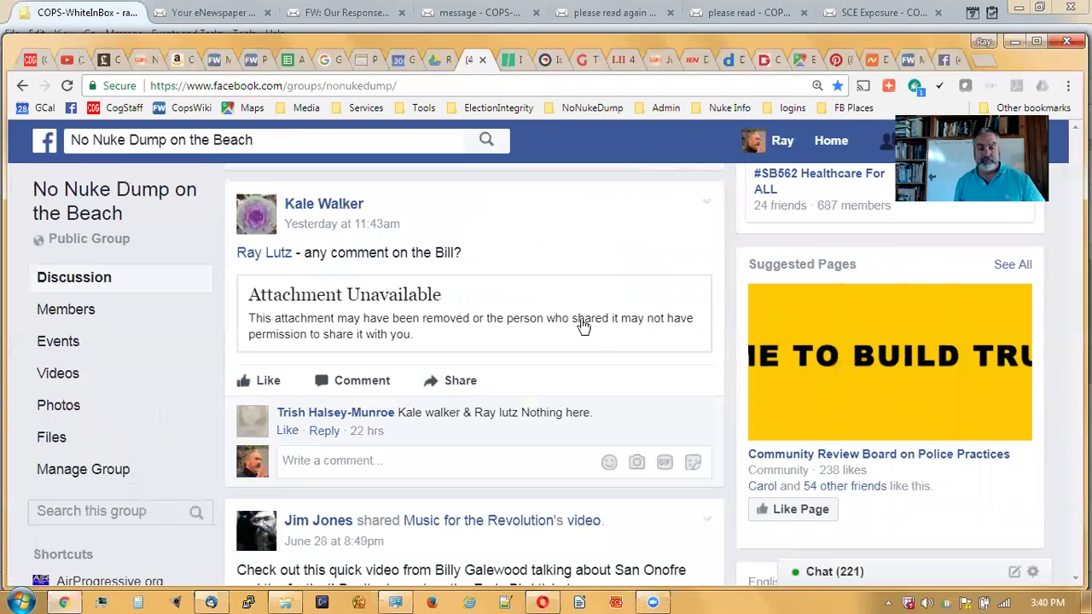
scroll(569, 269, "down", 1)
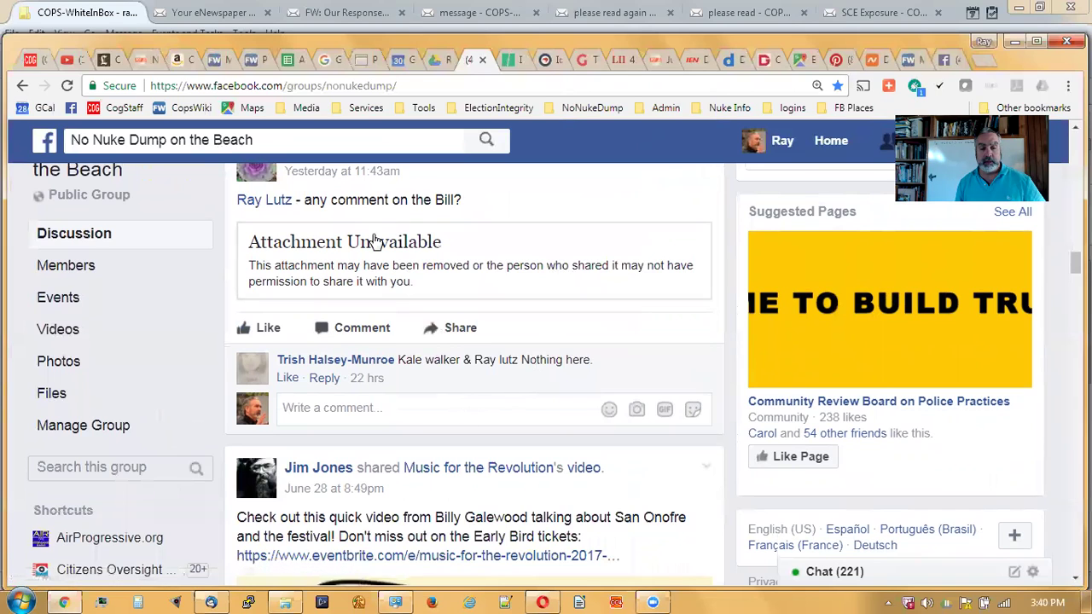
- Tag the post's author in a comment: 'Attachment Unavailable, please edit and paste it in better.'
left_click(395, 414)
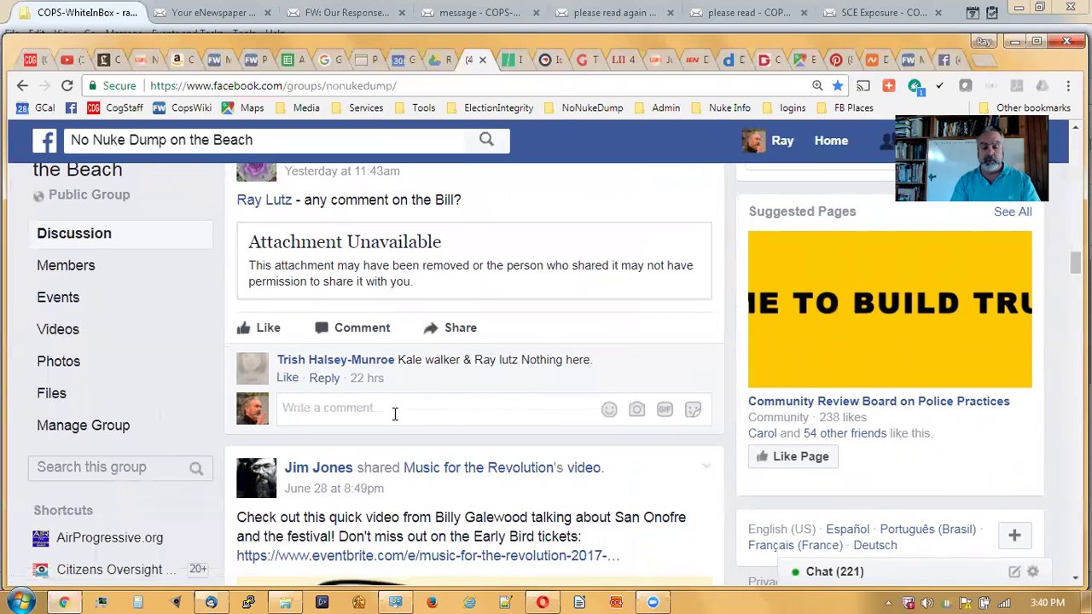
type("Attachment Unavailable, please plast")
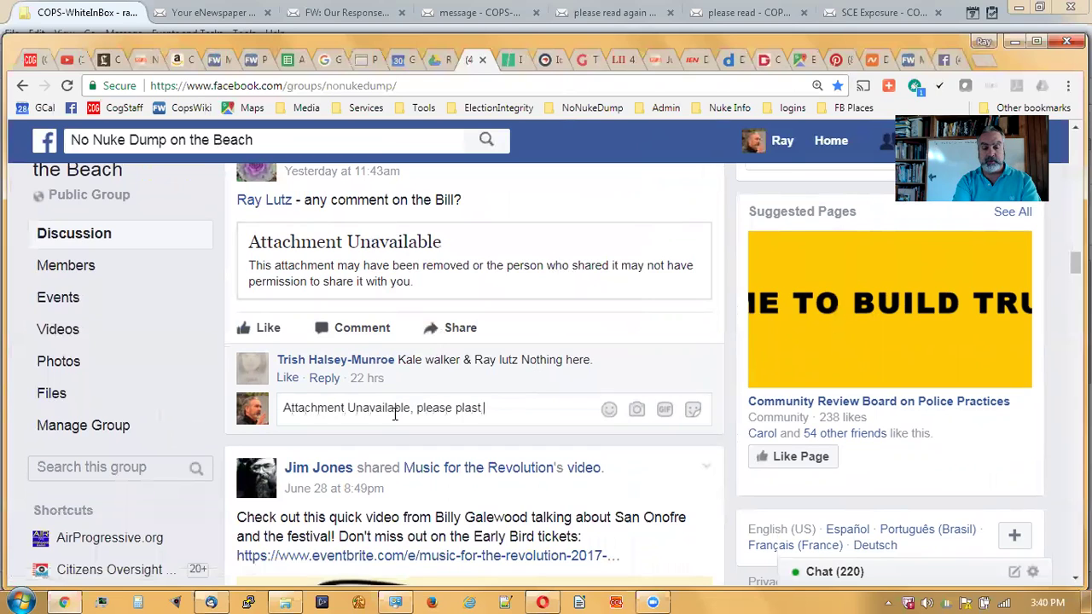
key("BackSpace")
key("BackSpace")
key("BackSpace")
key("BackSpace")
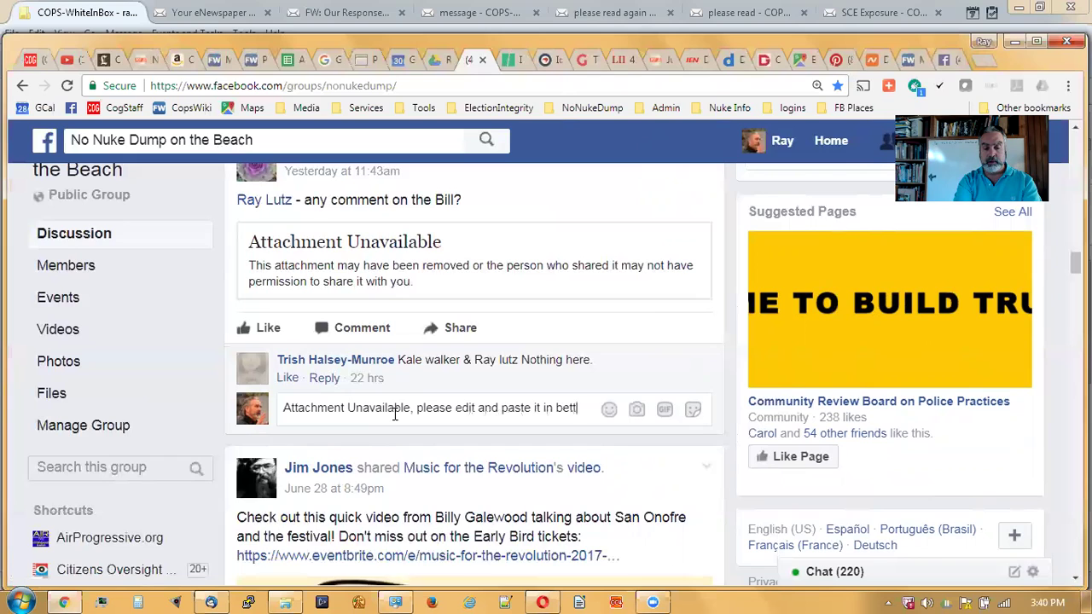
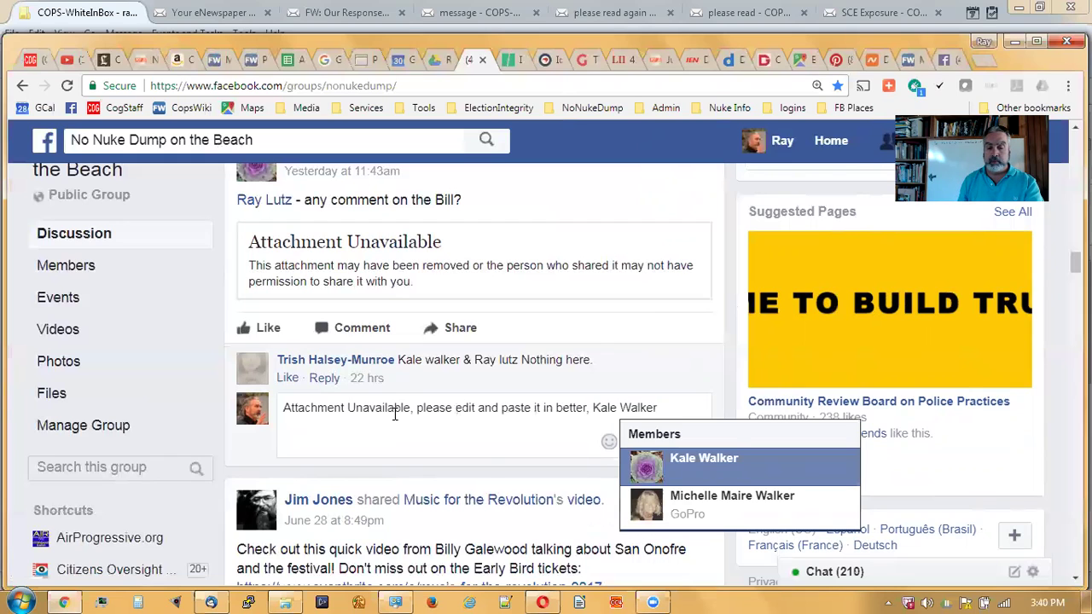
left_click(655, 469)
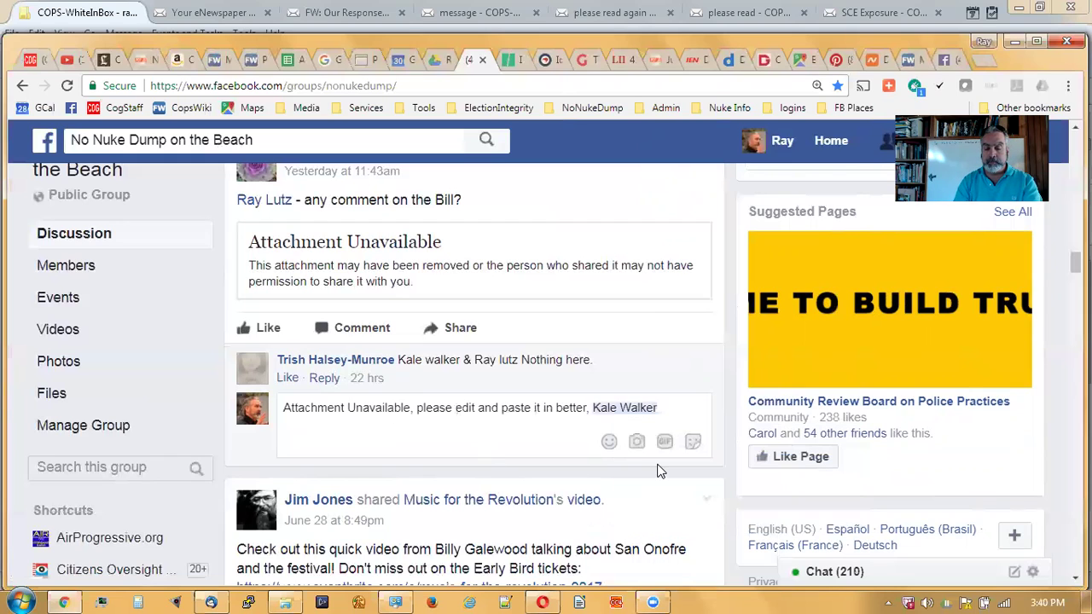
key("Return")
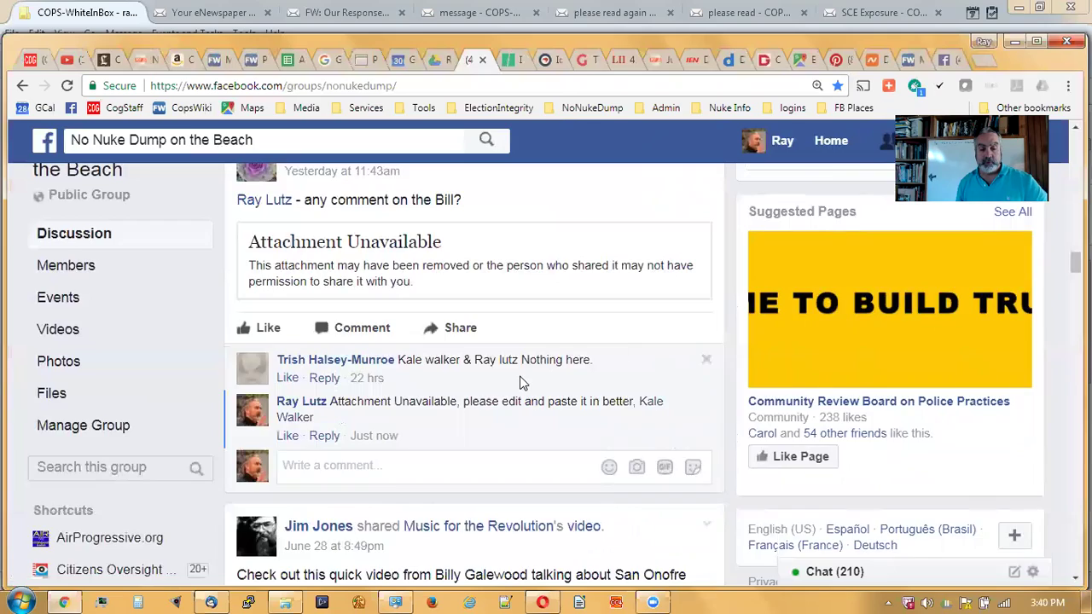
scroll(523, 384, "down", 3)
scroll(523, 384, "down", 3)
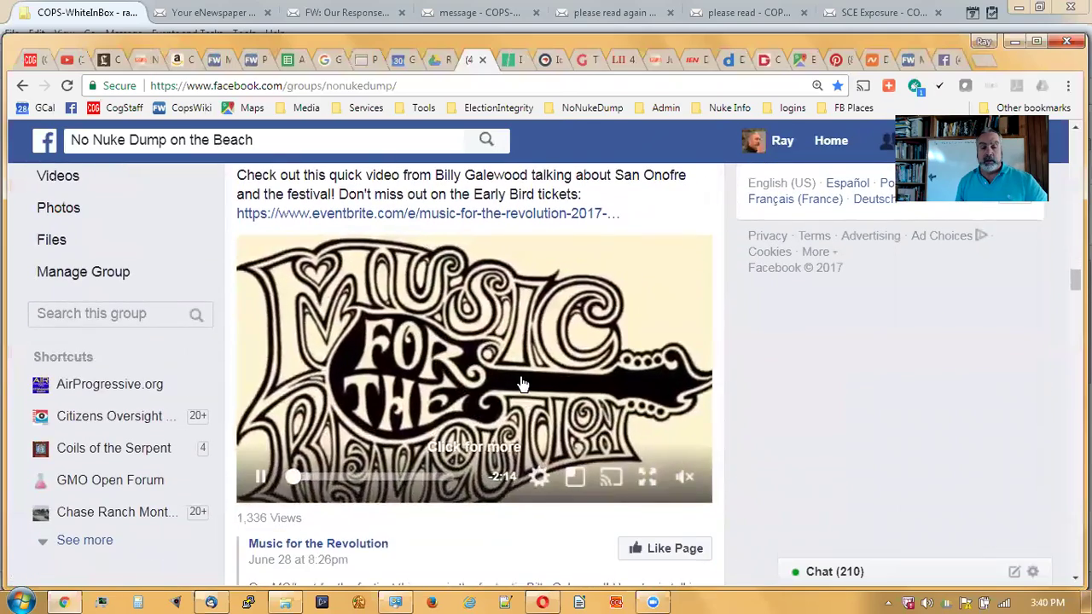
scroll(534, 358, "up", 3)
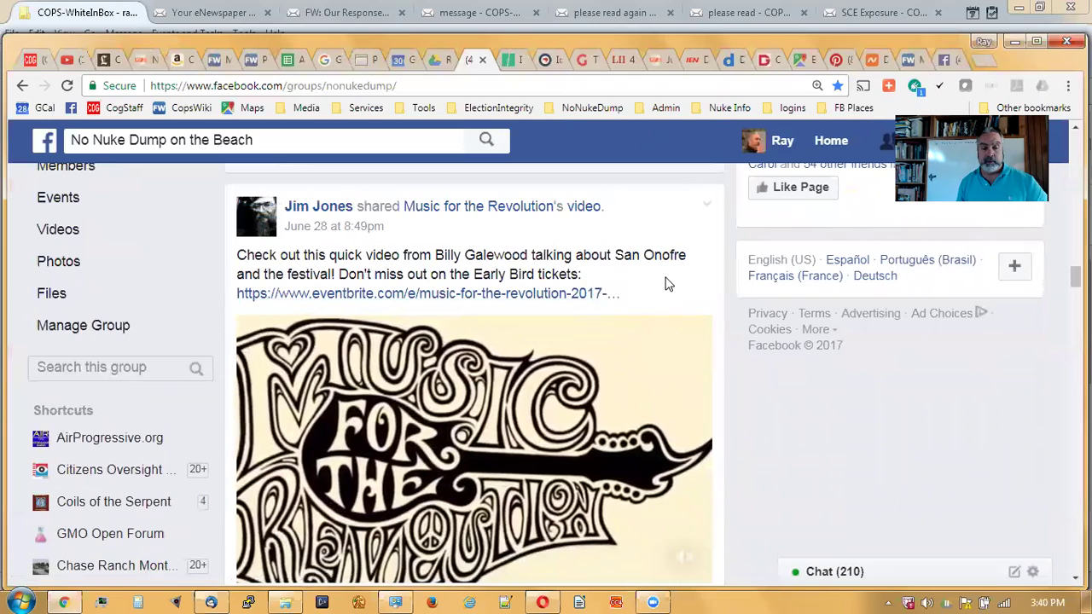
scroll(668, 284, "down", 1)
scroll(668, 284, "down", 5)
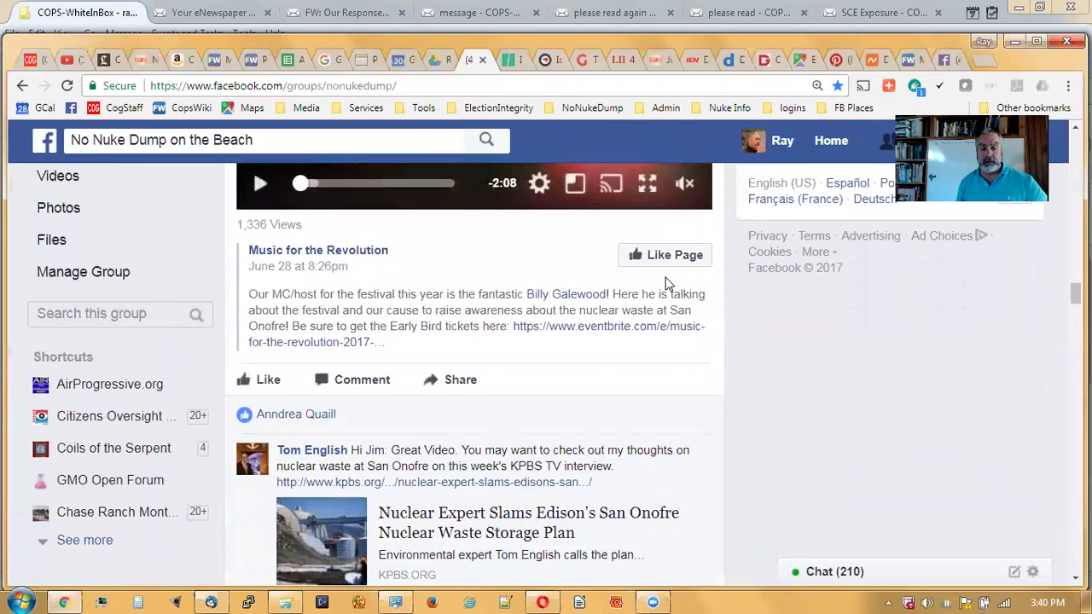
scroll(608, 277, "up", 4)
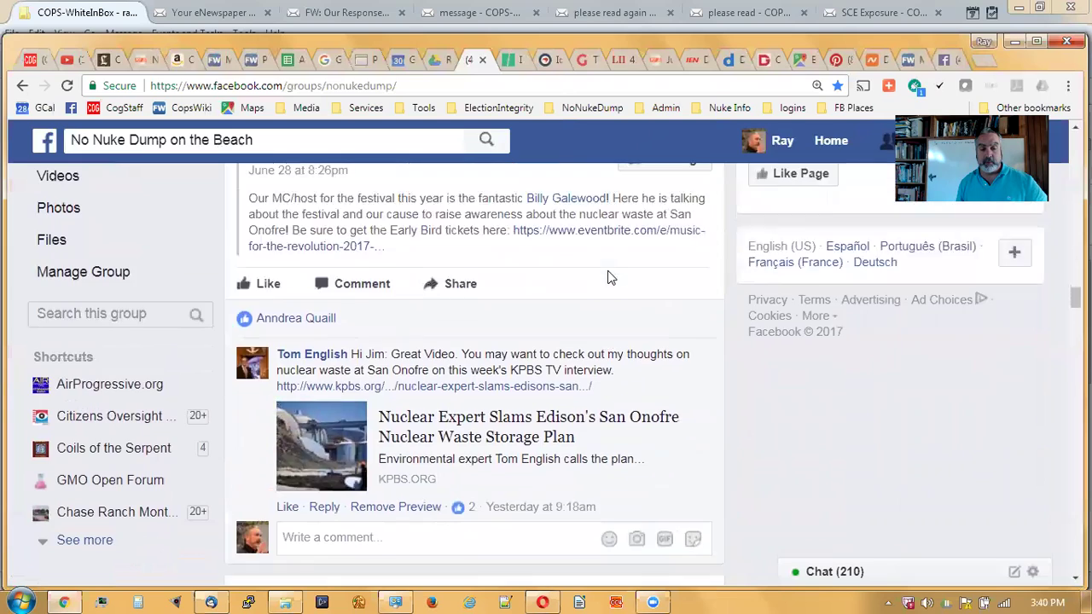
scroll(609, 278, "down", 5)
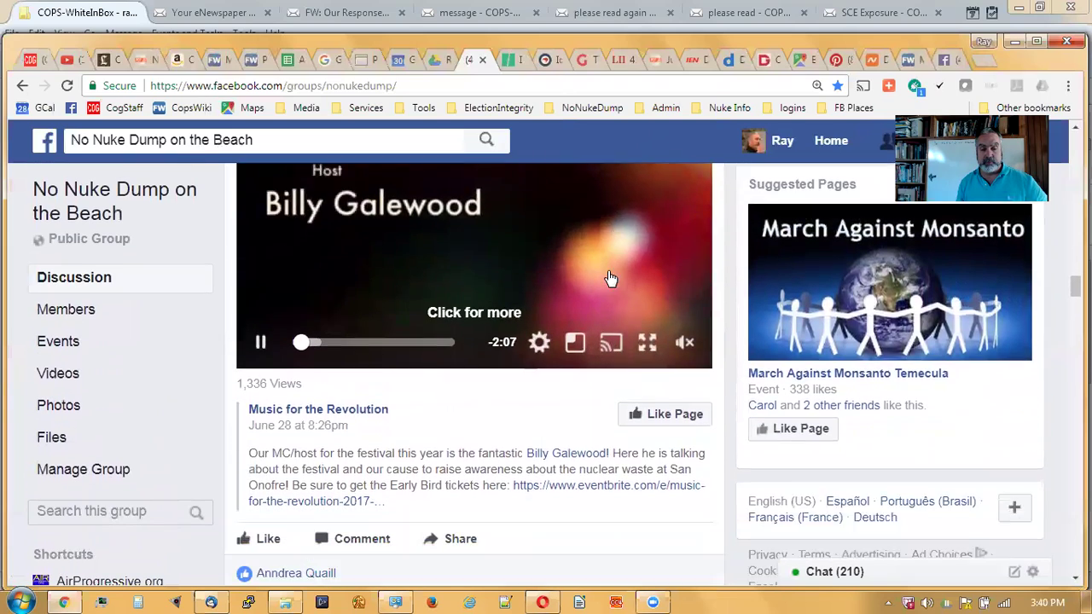
scroll(609, 277, "down", 1)
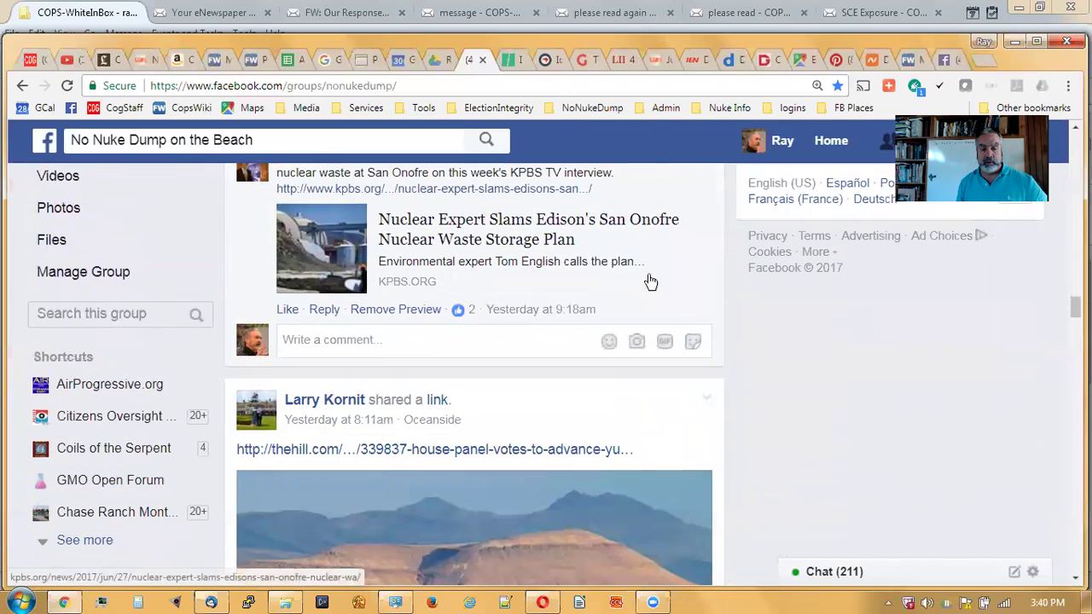
scroll(648, 287, "up", 1)
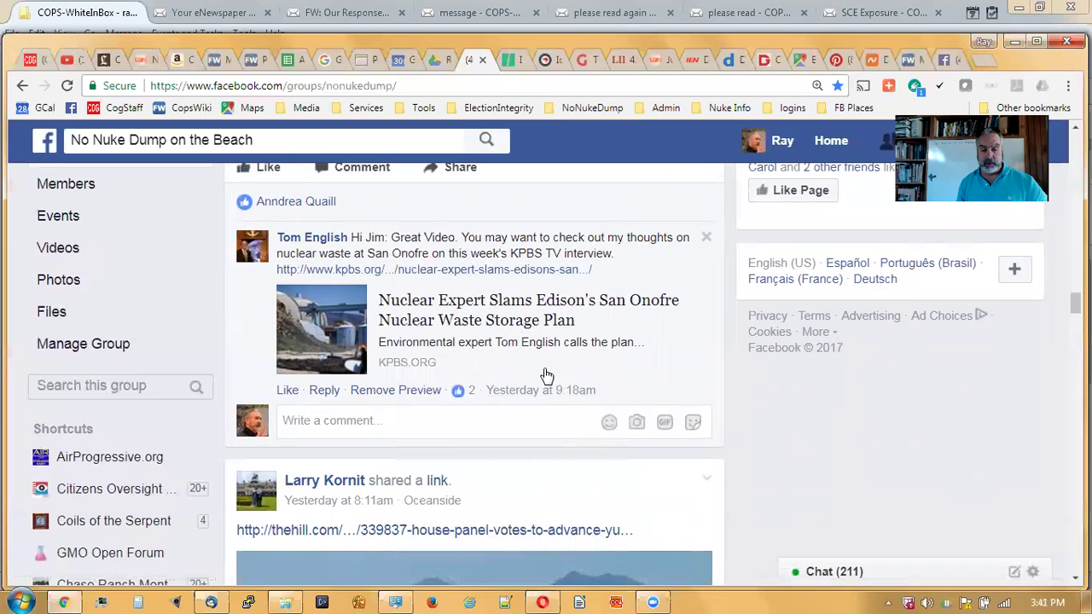
scroll(611, 355, "down", 5)
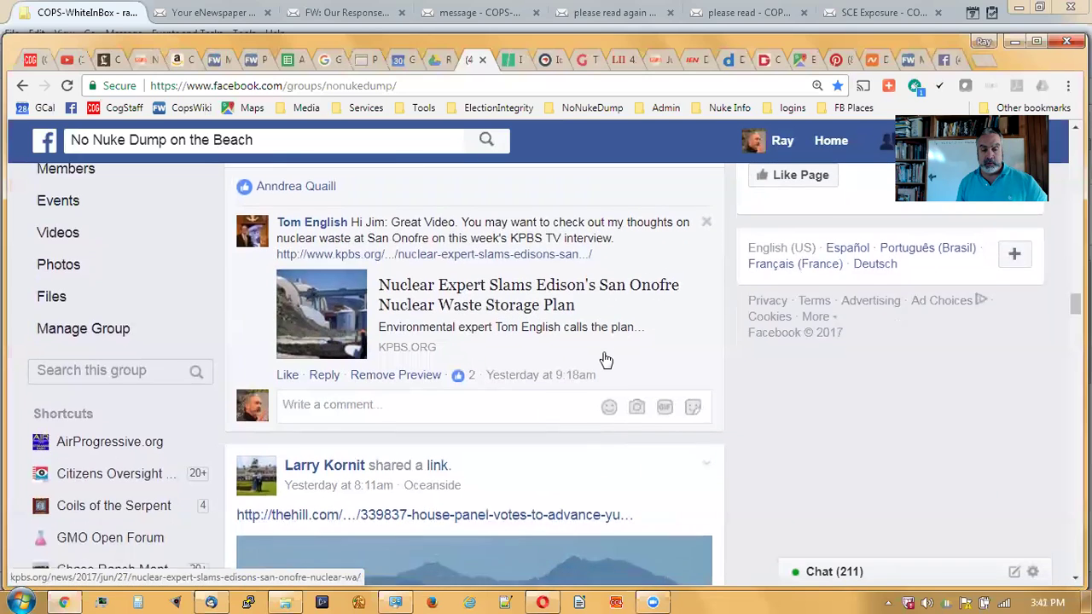
scroll(603, 360, "up", 3)
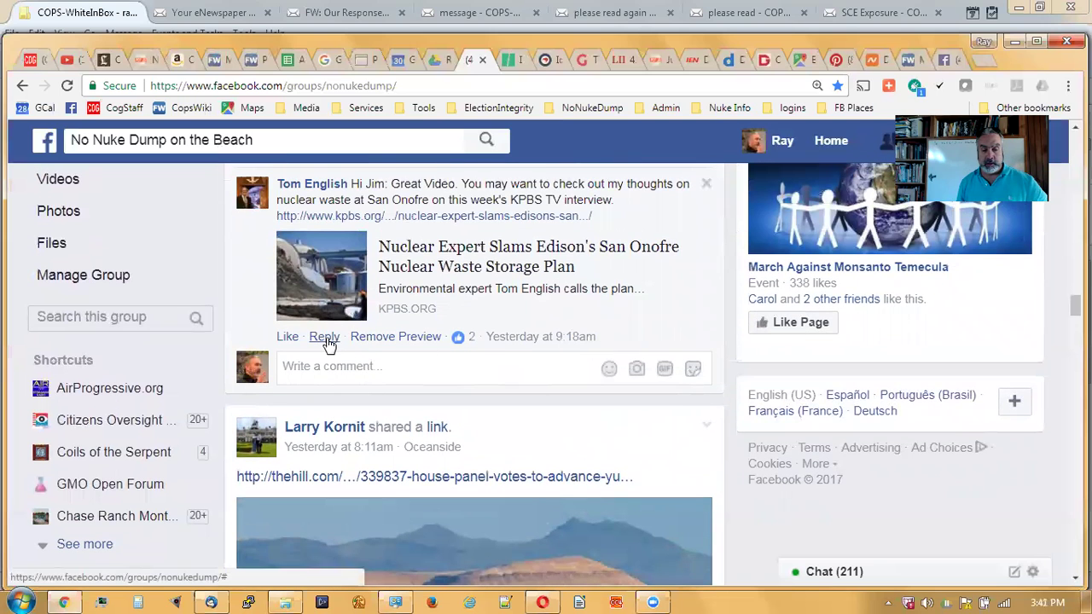
- Reply to the KPBS-link commenter by name, asking them to post such things separately next time
left_click(324, 338)
type("Tom")
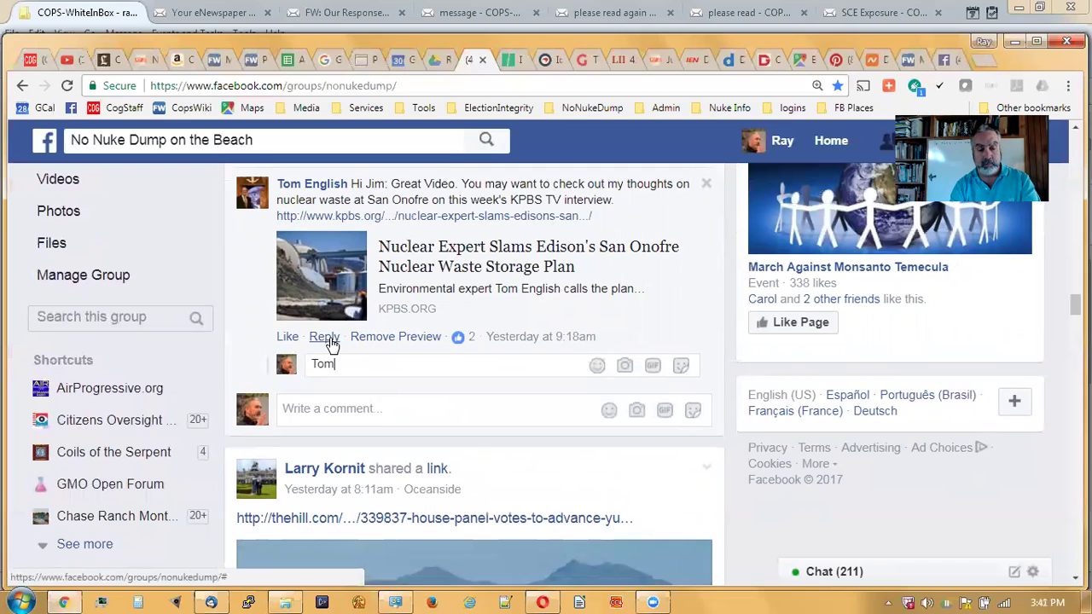
type(", ne")
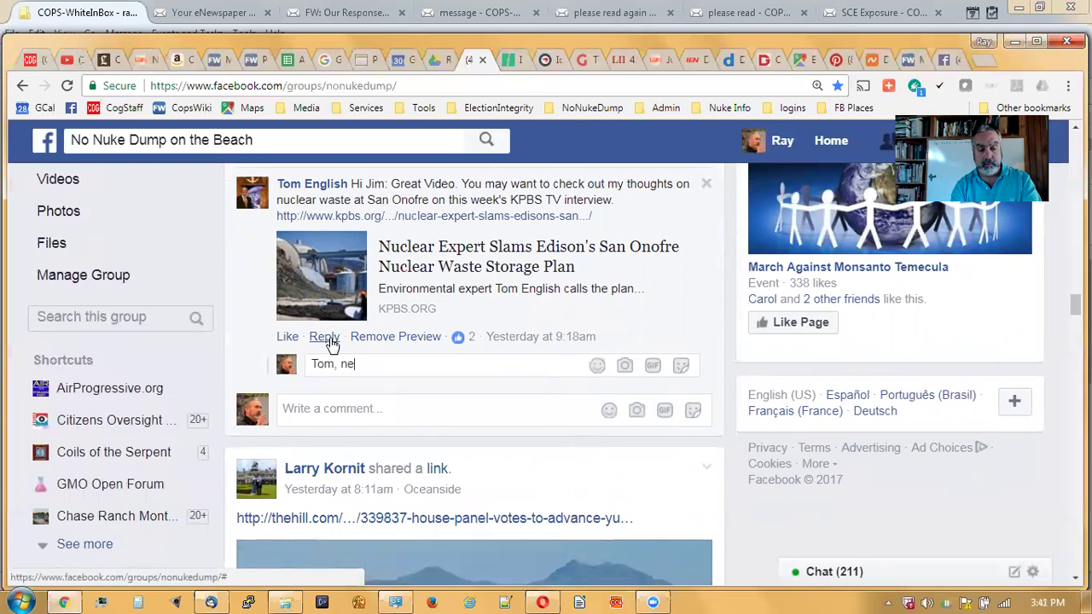
key("BackSpace")
key("BackSpace")
key("BackSpace")
key("BackSpace")
type("s as a separate p")
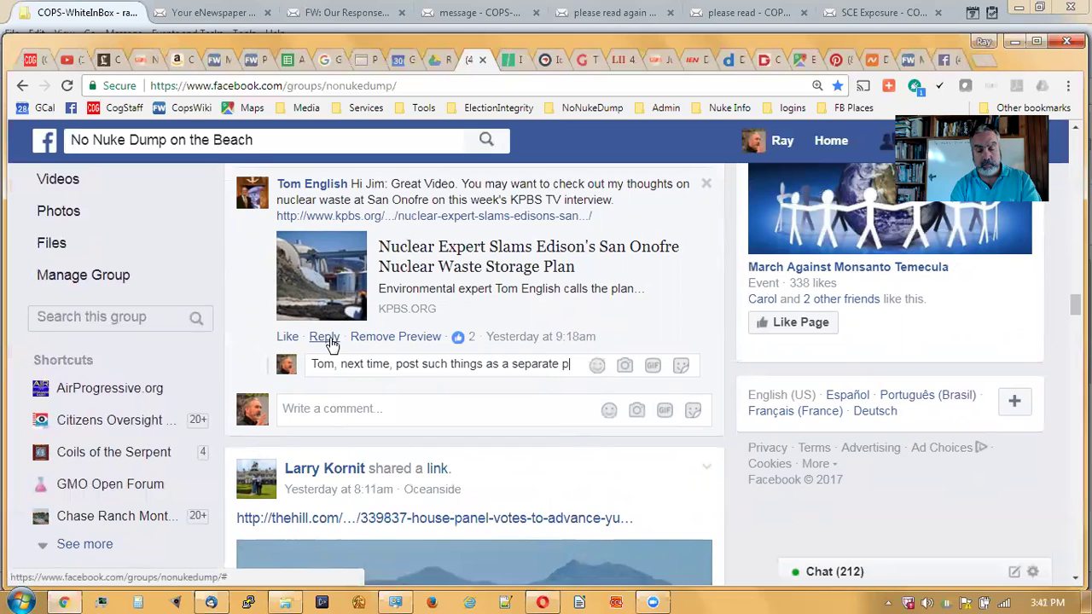
type("ose")
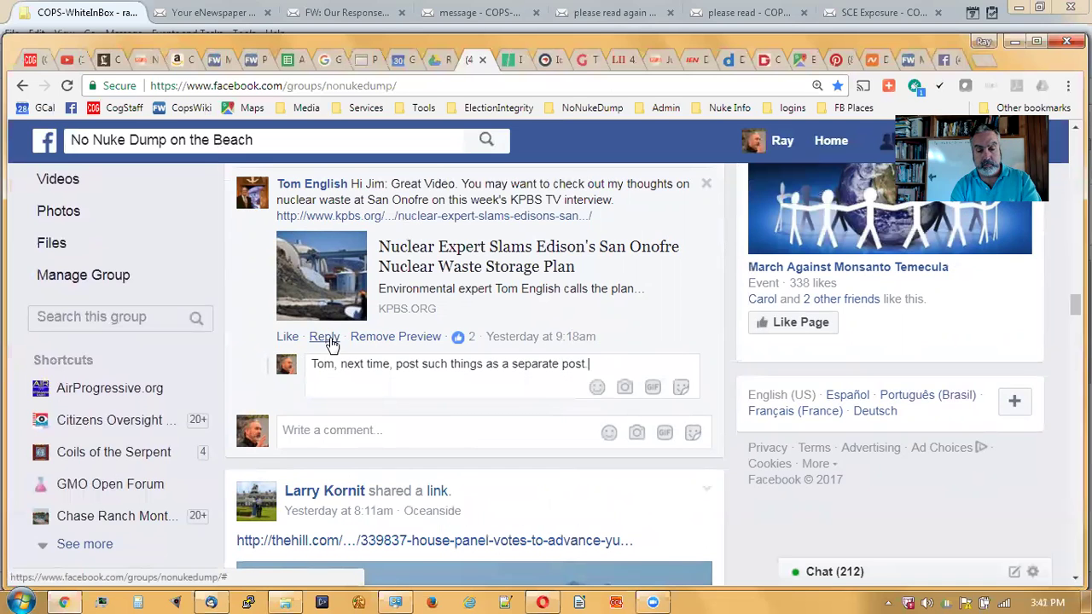
key("Return")
scroll(334, 337, "down", 2)
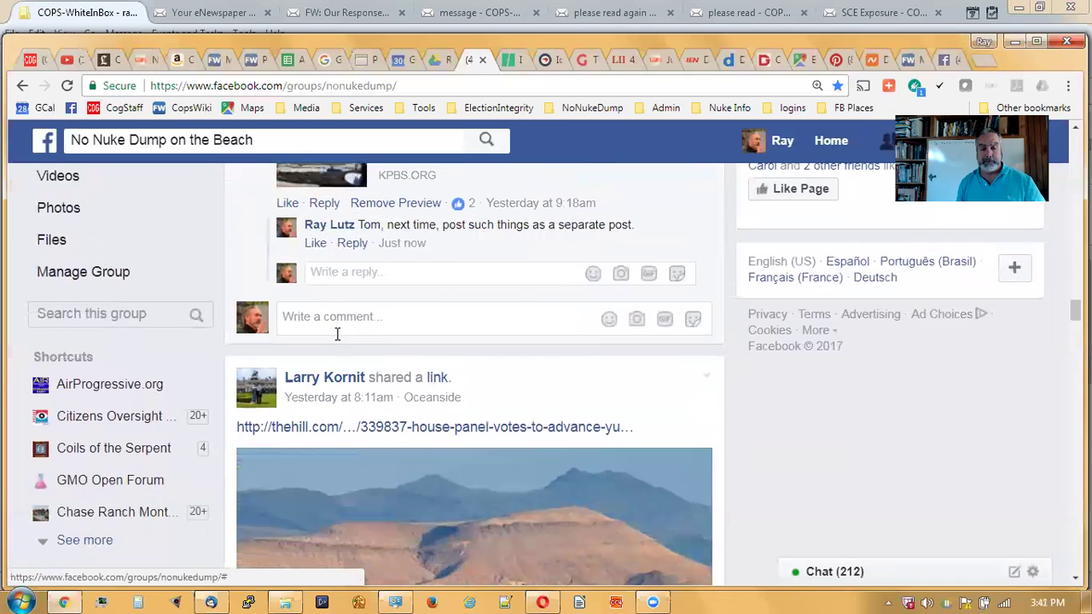
scroll(337, 334, "down", 2)
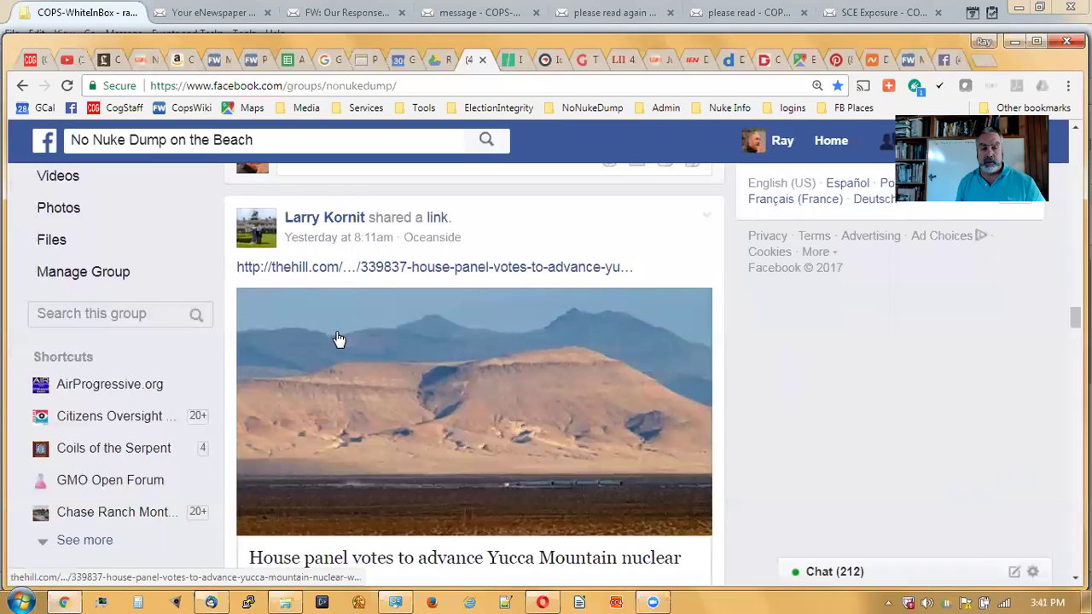
scroll(338, 339, "down", 1)
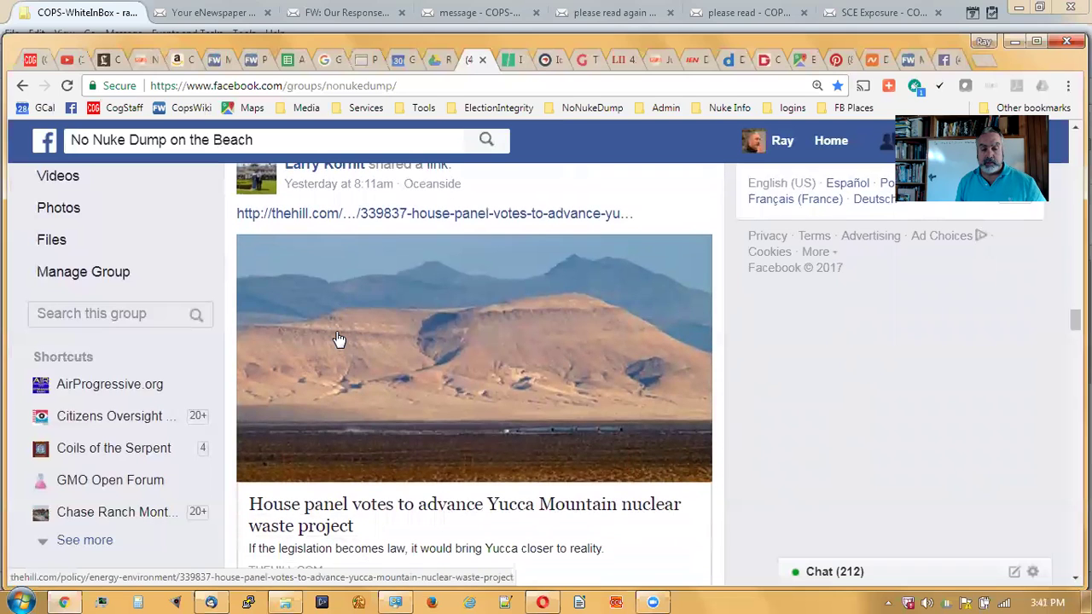
scroll(339, 338, "down", 1)
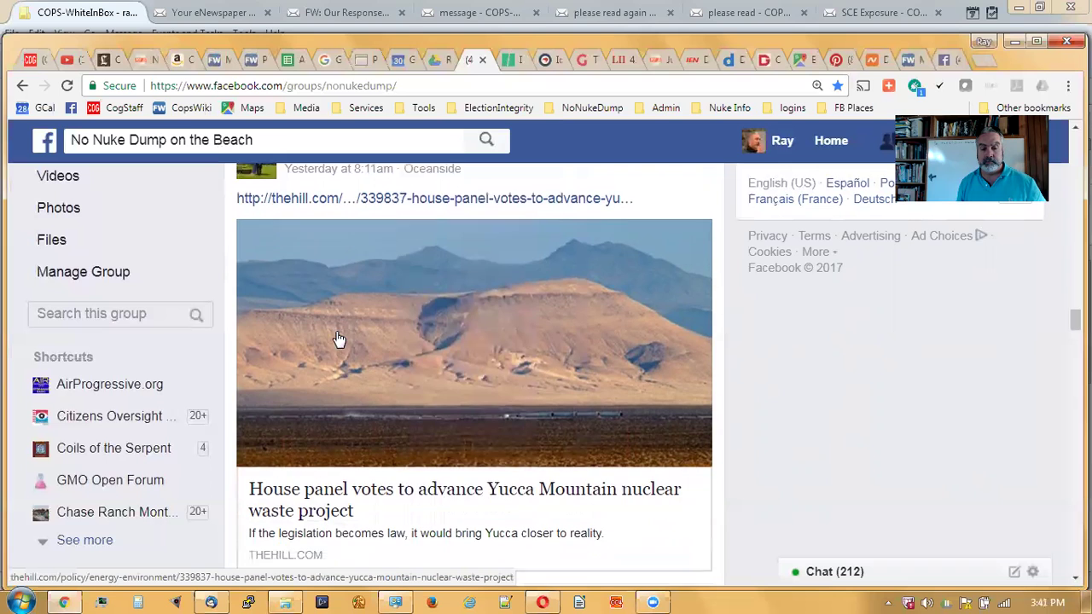
scroll(543, 321, "down", 2)
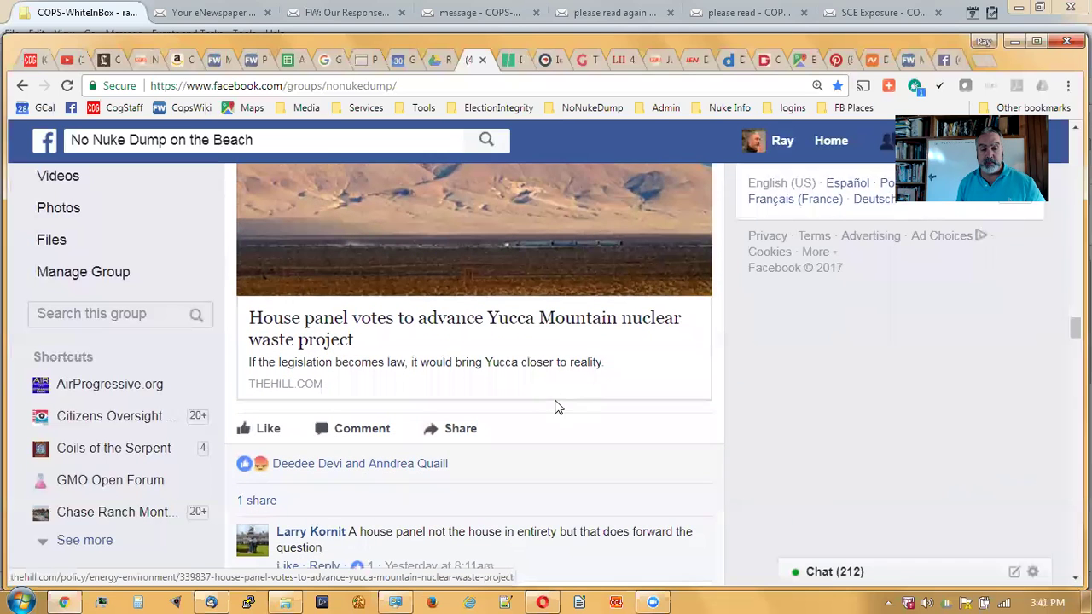
scroll(555, 383, "up", 2)
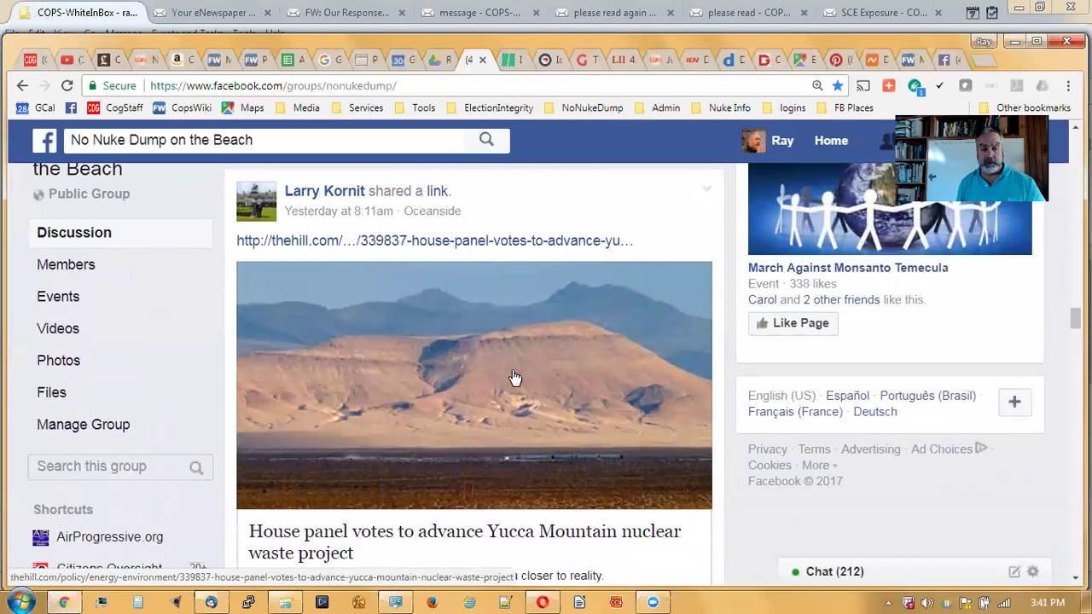
scroll(453, 290, "down", 1)
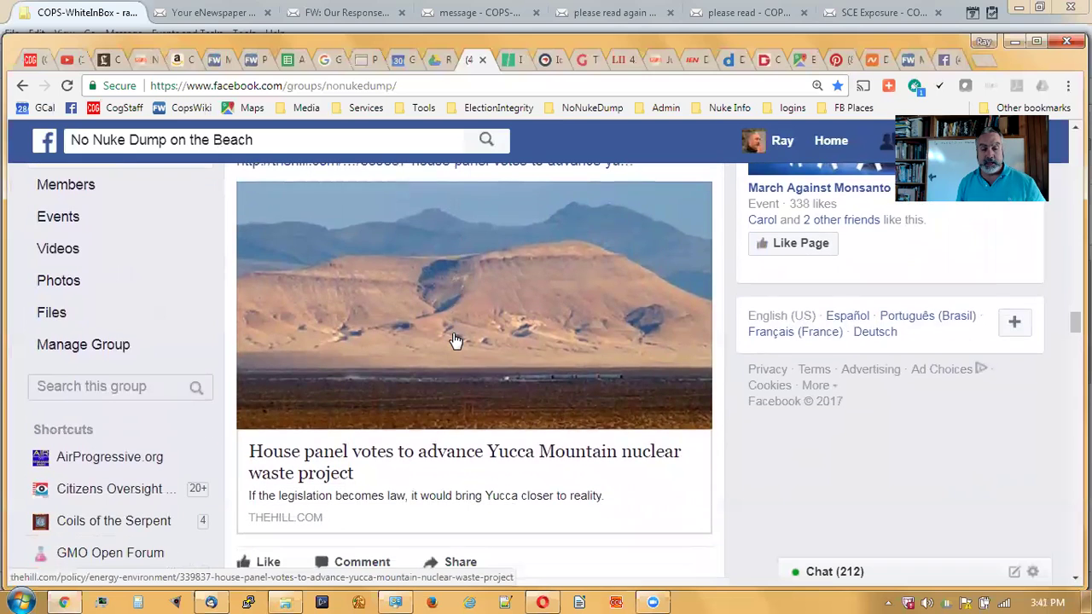
scroll(455, 342, "down", 1)
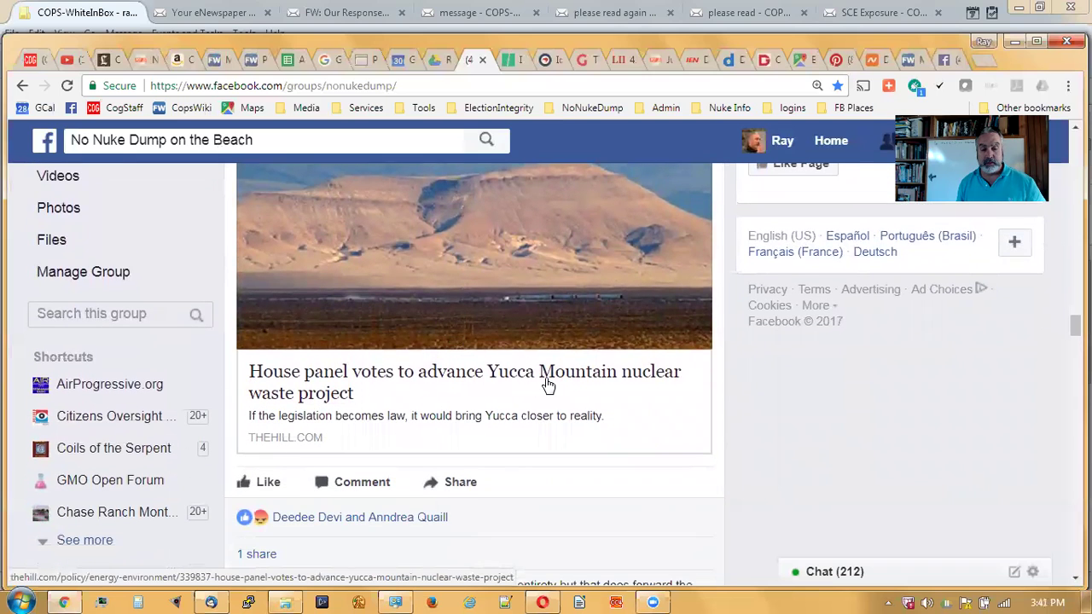
scroll(624, 368, "down", 2)
scroll(633, 348, "down", 2)
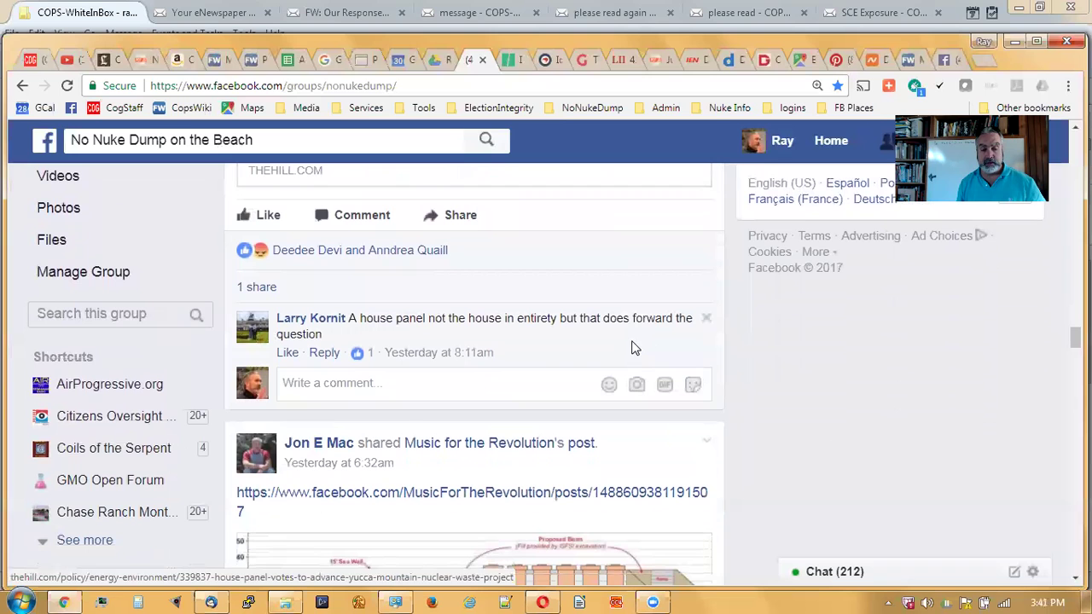
scroll(588, 351, "down", 2)
scroll(606, 376, "down", 3)
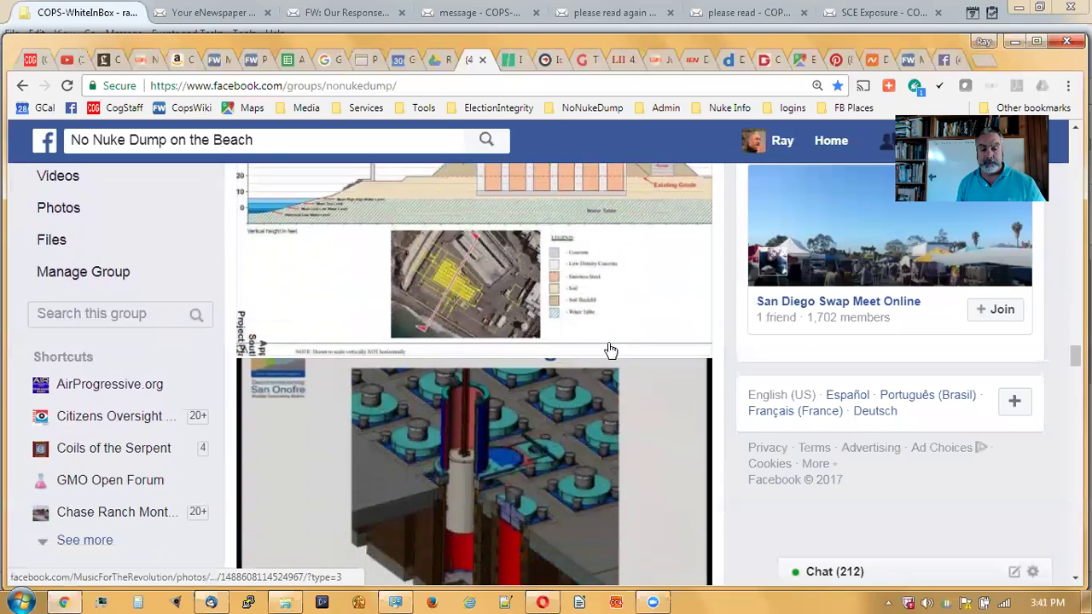
scroll(609, 350, "down", 5)
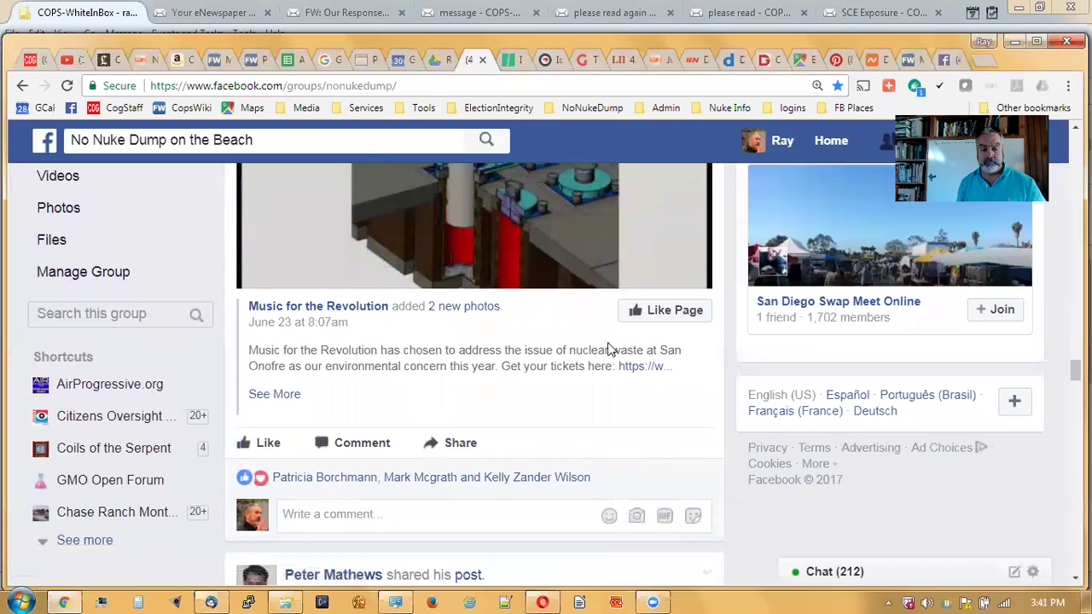
scroll(608, 342, "up", 10)
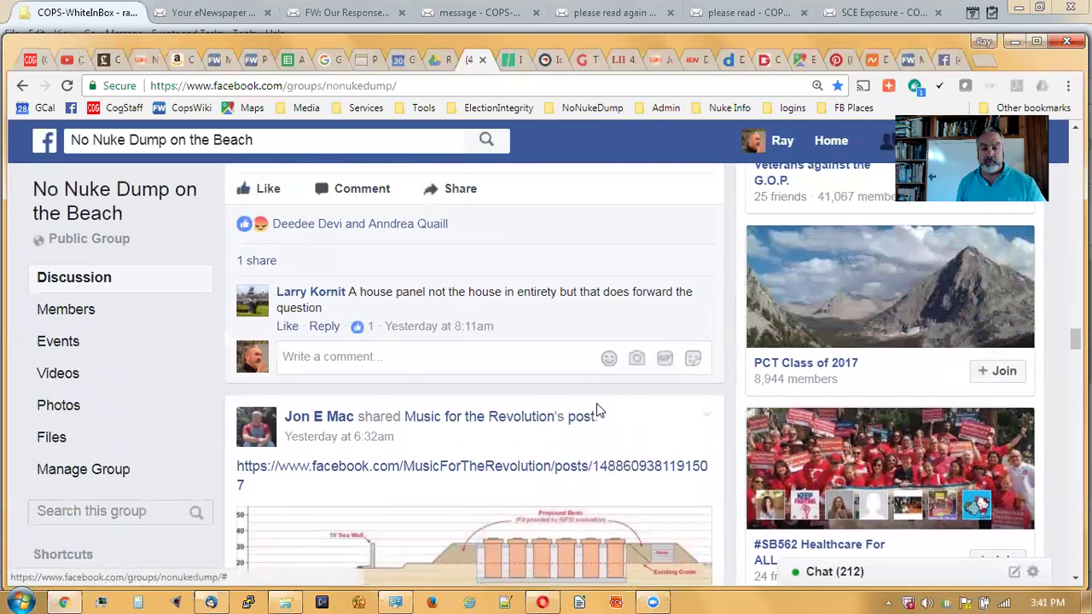
scroll(631, 401, "down", 2)
scroll(640, 392, "up", 1)
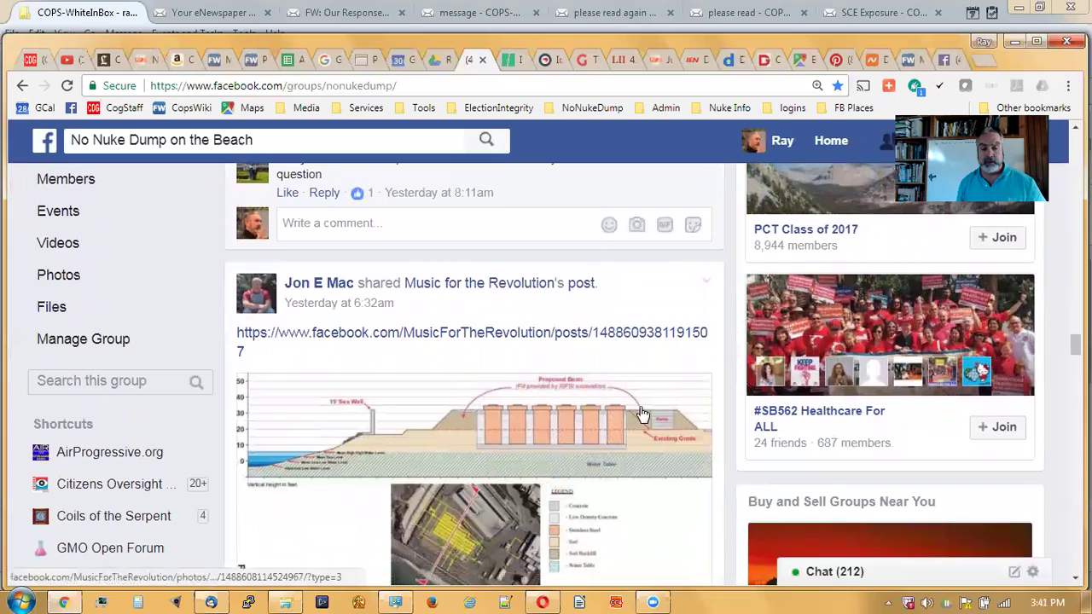
scroll(646, 381, "up", 2)
scroll(646, 381, "up", 15)
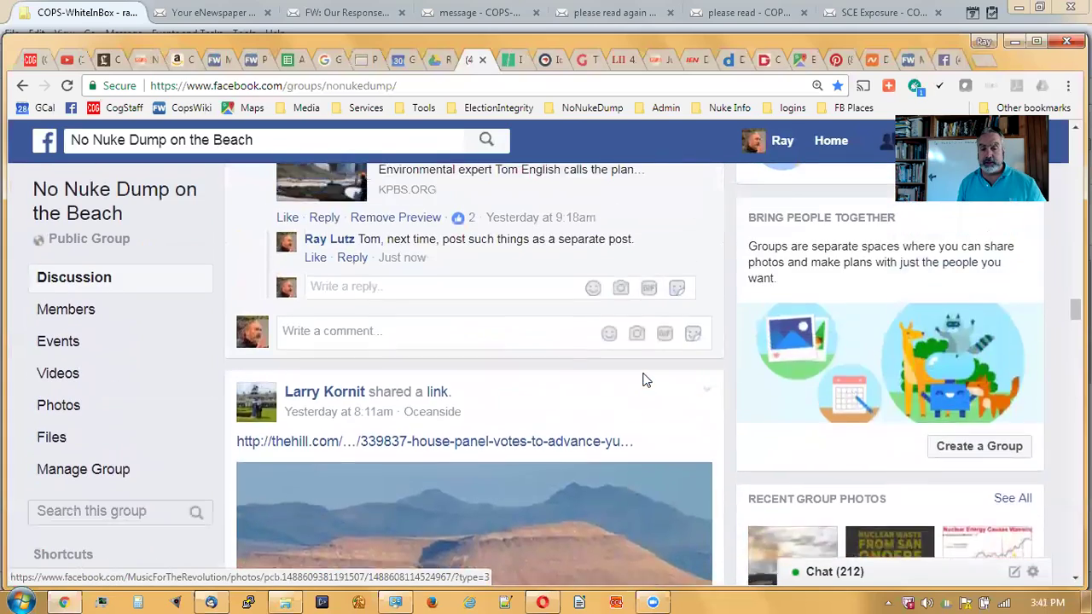
scroll(645, 381, "up", 15)
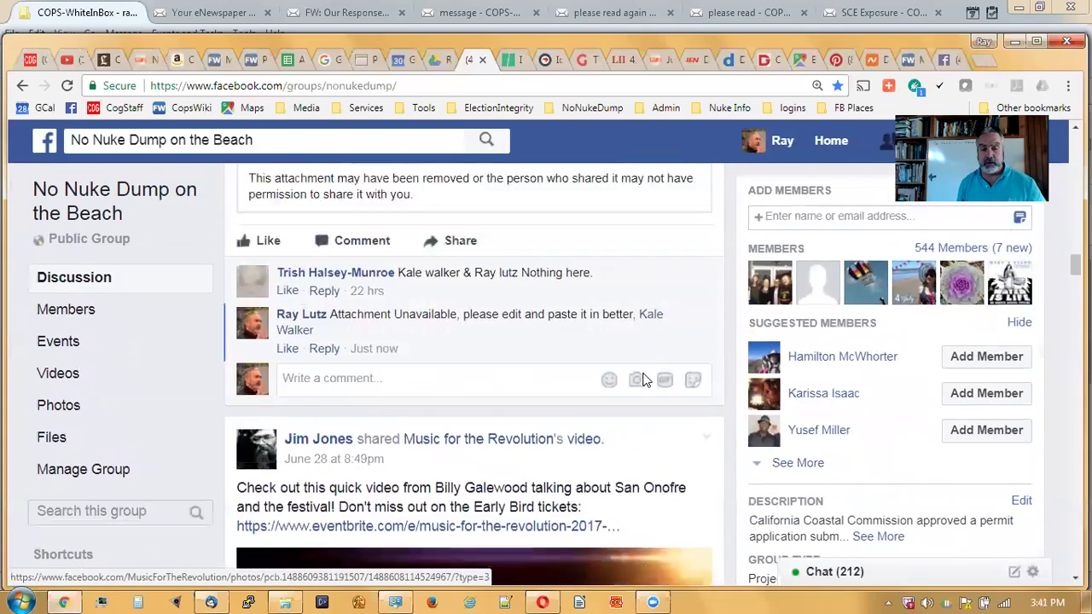
scroll(646, 381, "up", 7)
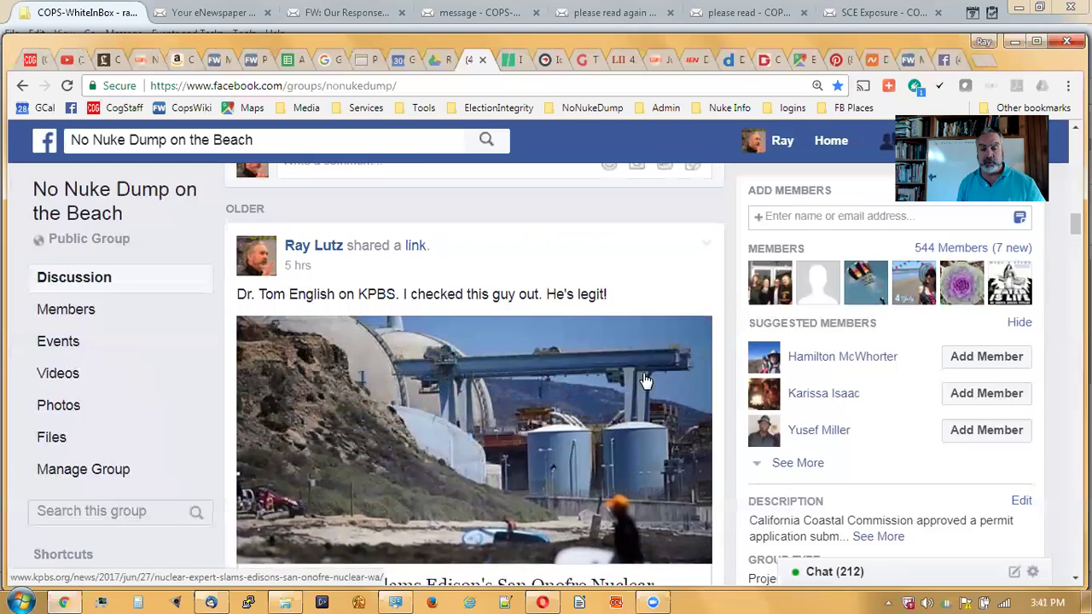
scroll(662, 343, "up", 10)
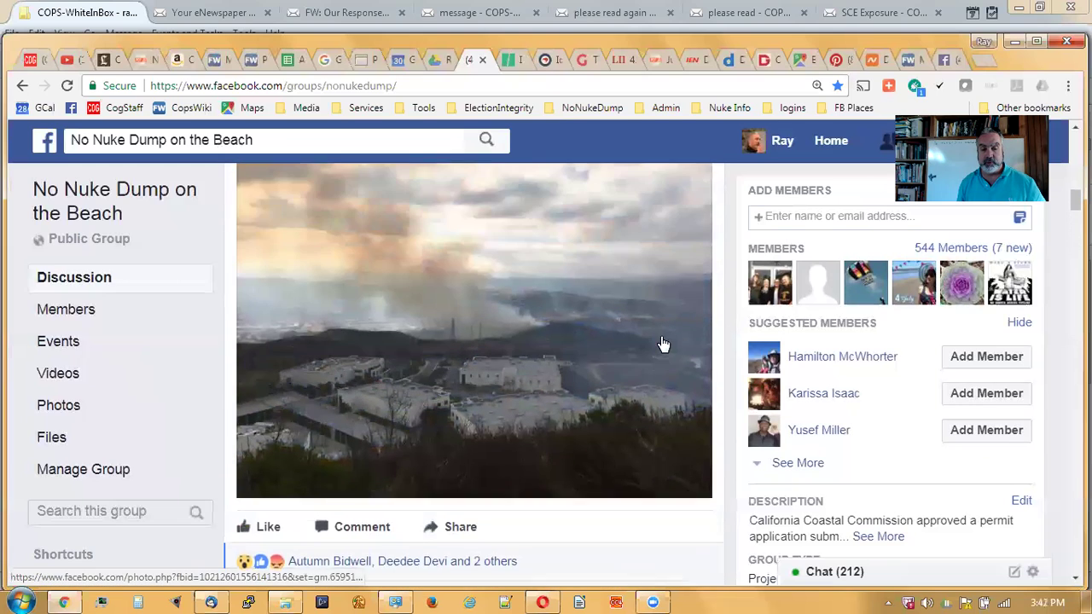
scroll(604, 379, "up", 5)
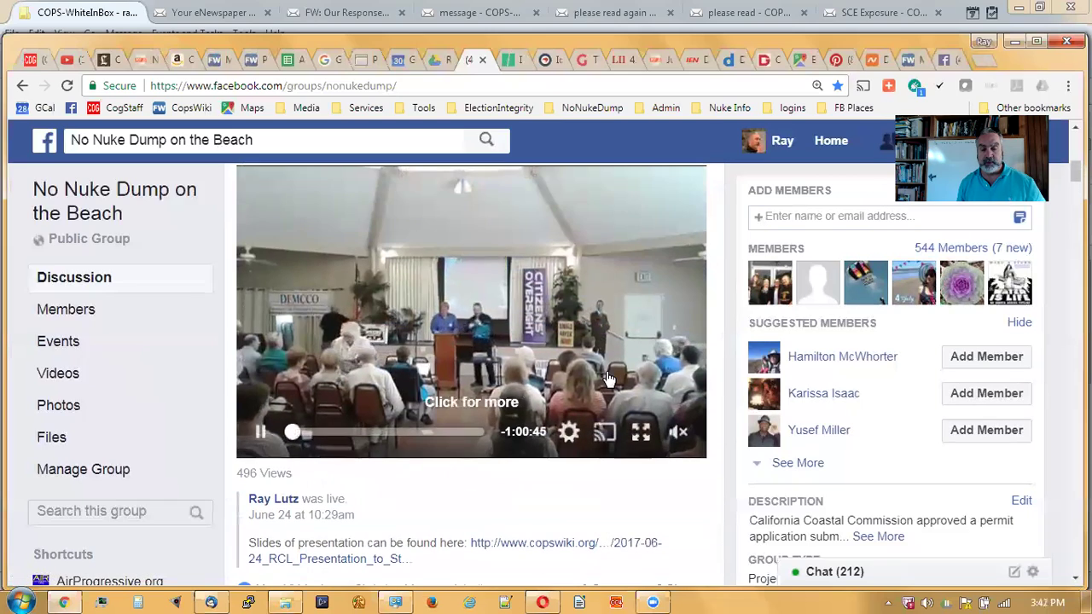
scroll(608, 379, "up", 2)
scroll(608, 379, "down", 7)
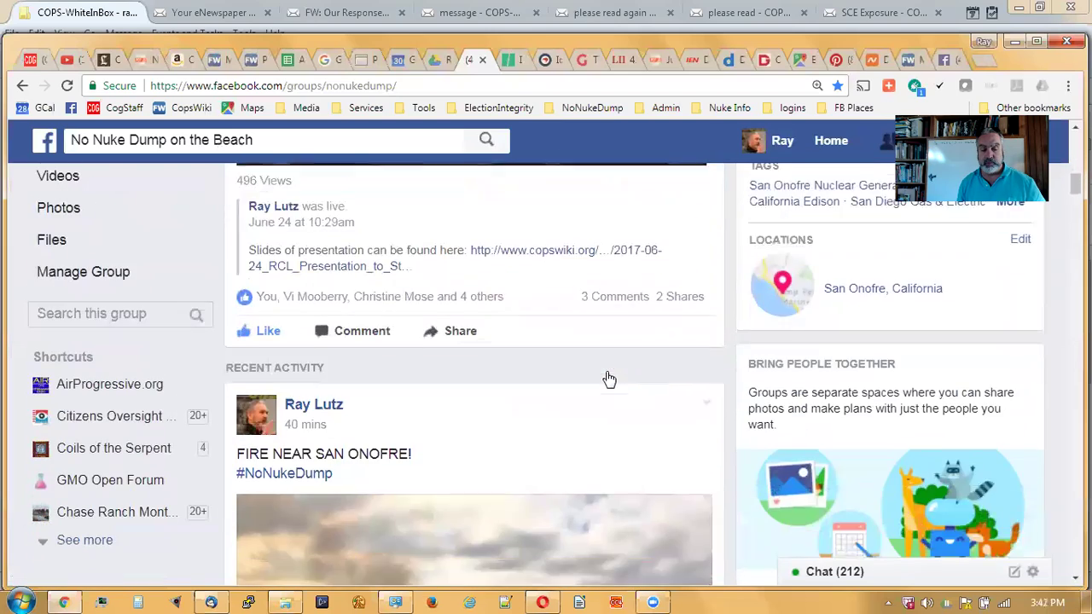
scroll(609, 379, "up", 6)
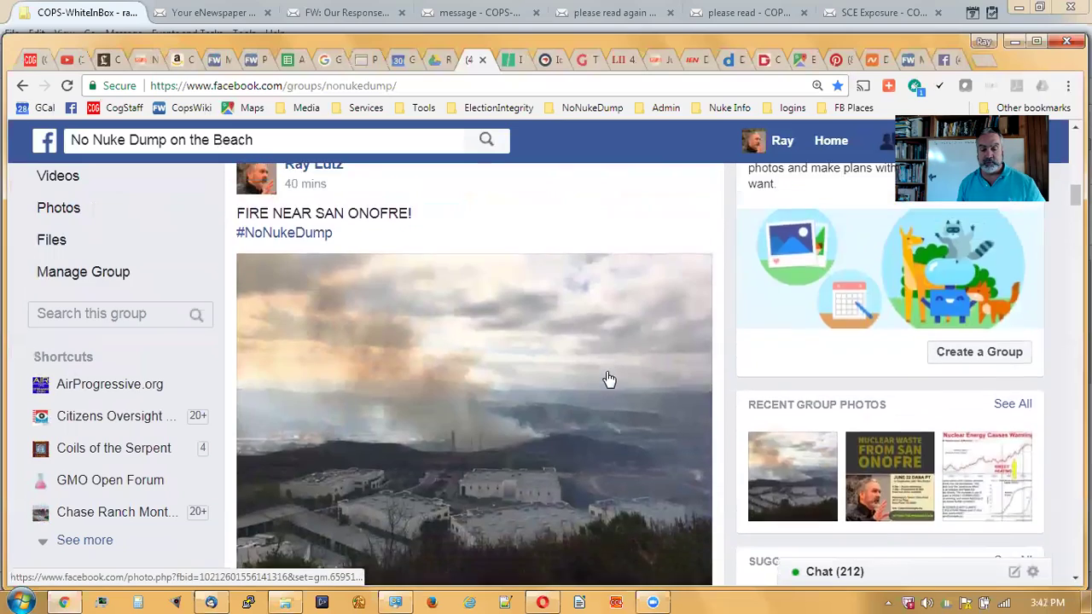
scroll(608, 379, "up", 7)
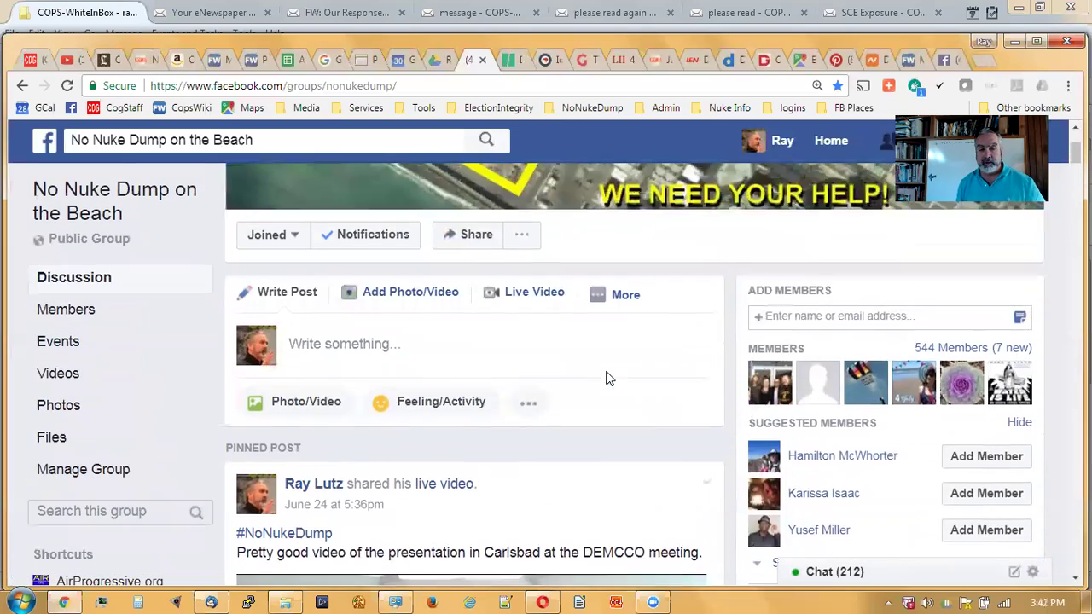